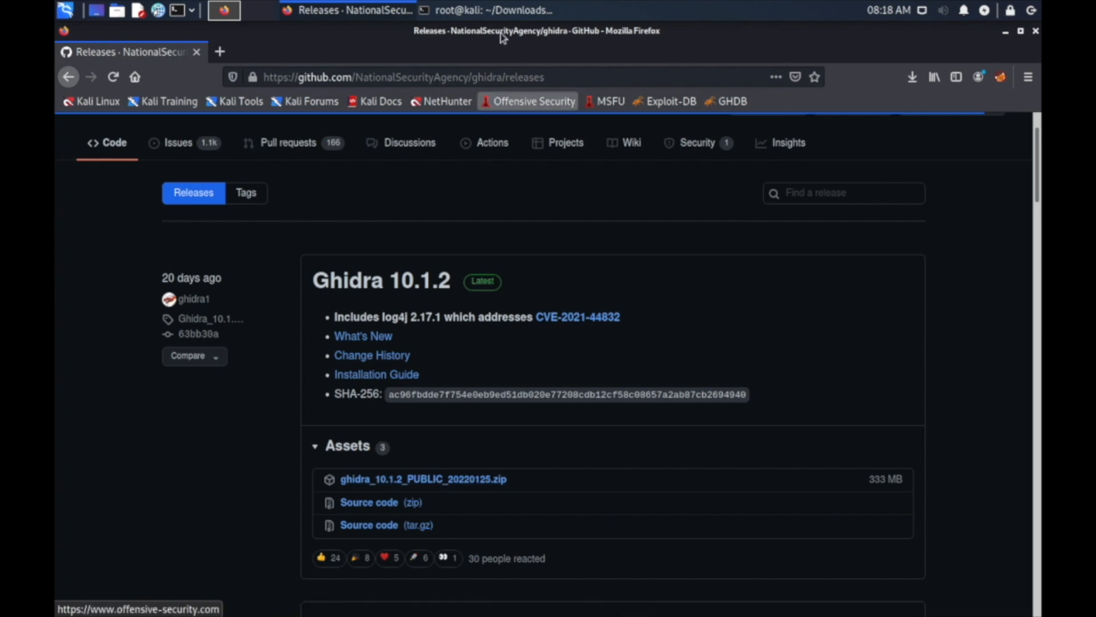
Switch to the terminal and recall the earlier unzip command for ghidra_10.1.2_PUBLIC_20220125.zip without running it.
{"action": "left_click", "coordinate": [507, 10]}
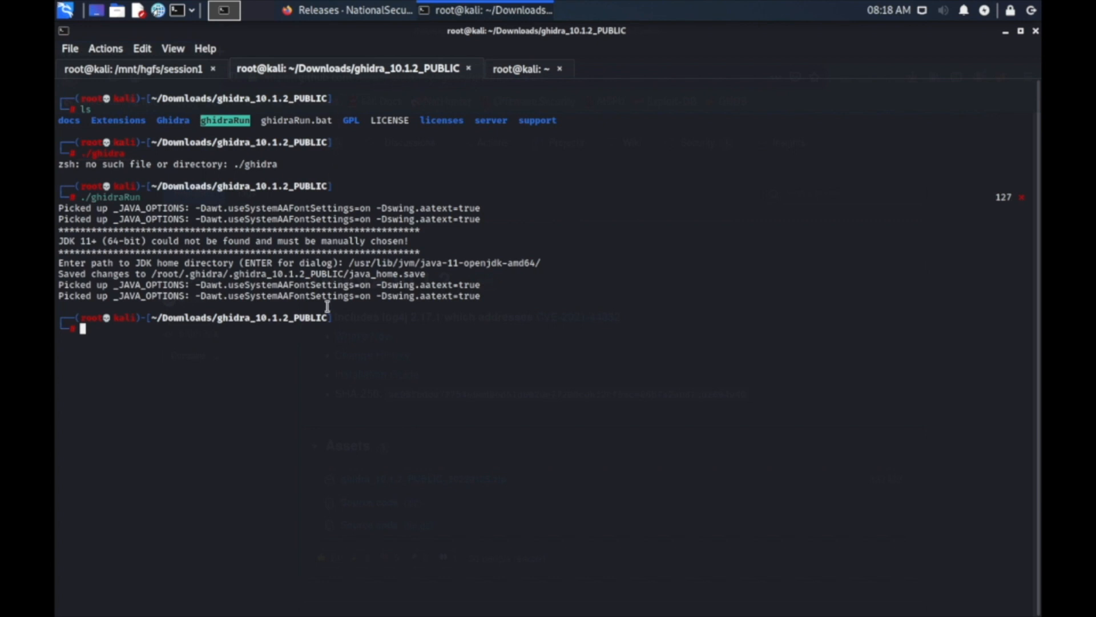
{"action": "type", "text": "ls"}
{"action": "key", "text": "Up"}
{"action": "key", "text": "Up"}
{"action": "key", "text": "Down"}
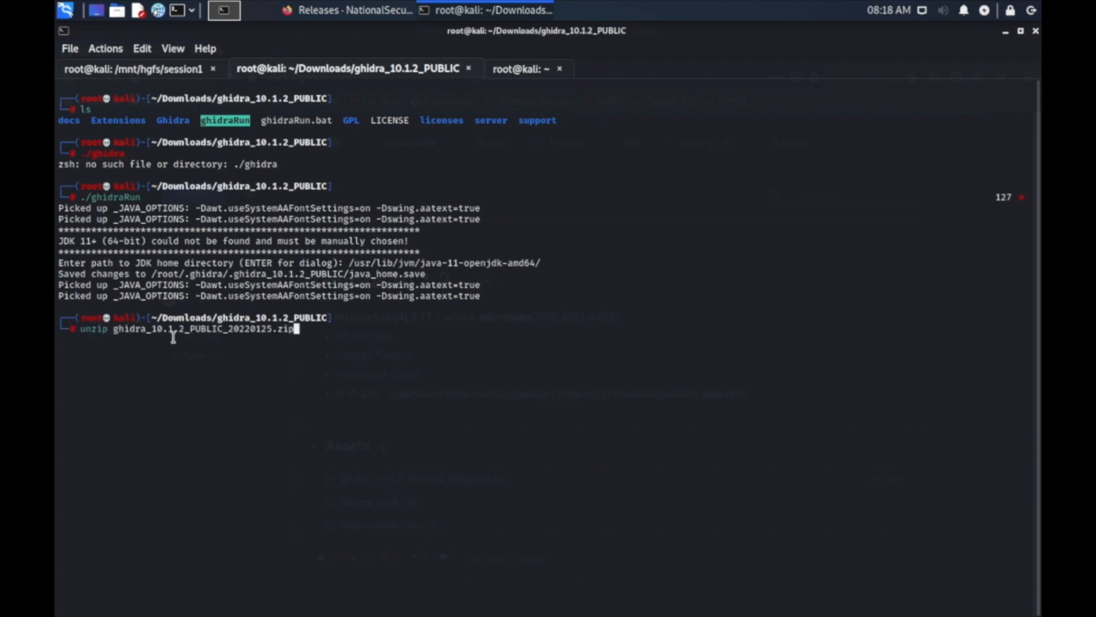
{"action": "left_click_drag", "start_coordinate": [113, 329], "coordinate": [298, 330]}
{"action": "left_click", "coordinate": [80, 332]}
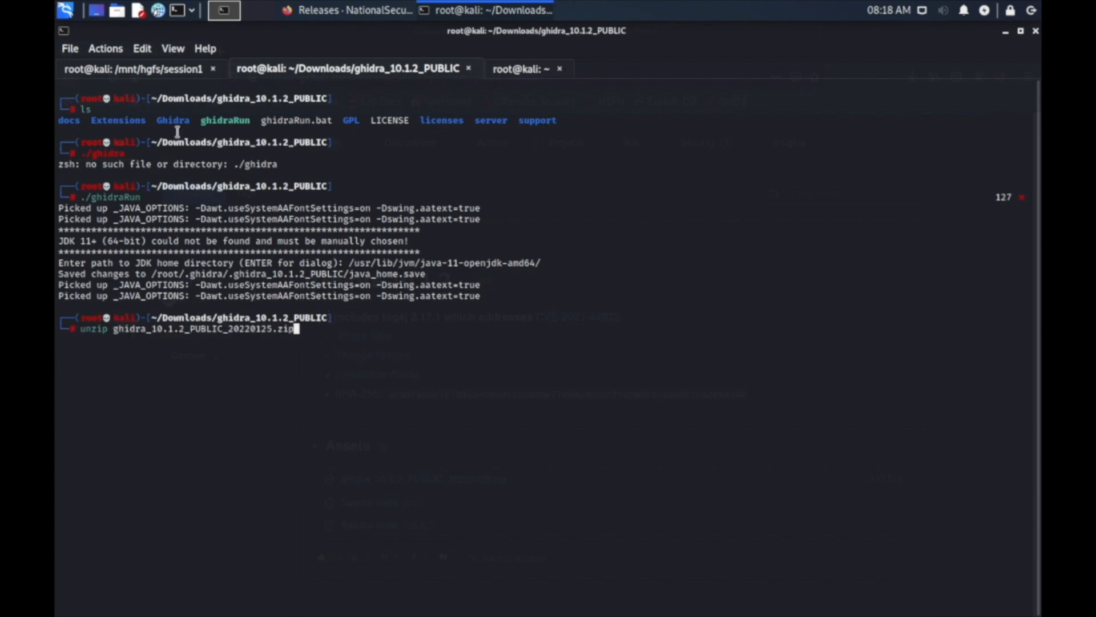
Examine the extracted ghidra_10.1.2_PUBLIC folder, its ghidraRun script and the JDK home path prompt in the terminal output.
{"action": "left_click_drag", "start_coordinate": [219, 98], "coordinate": [326, 99]}
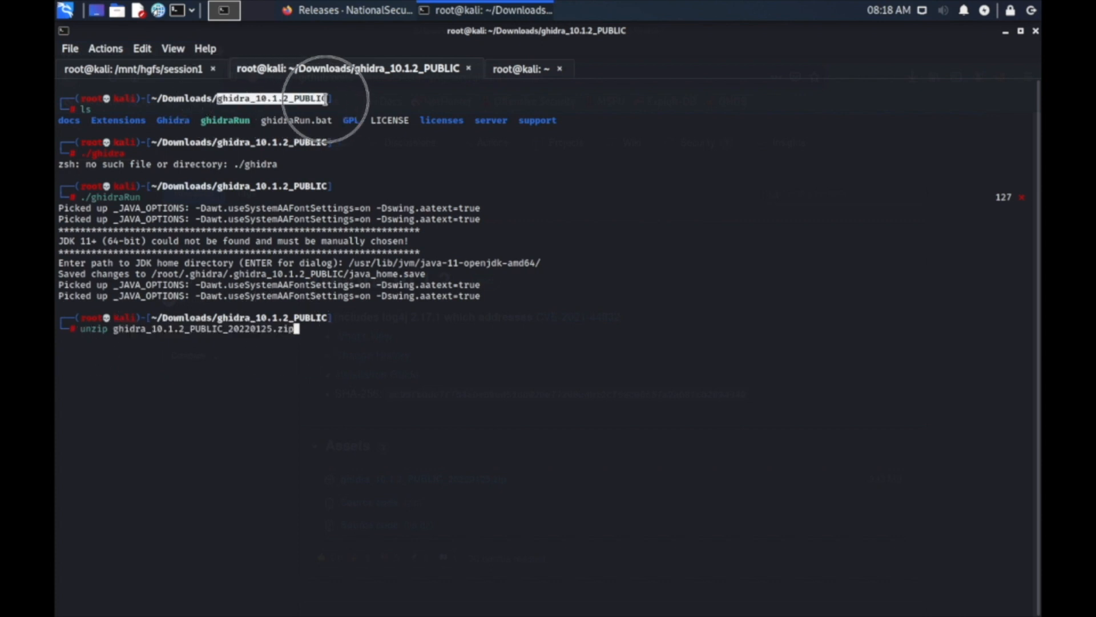
{"action": "left_click", "coordinate": [325, 100]}
{"action": "double_click", "coordinate": [228, 121]}
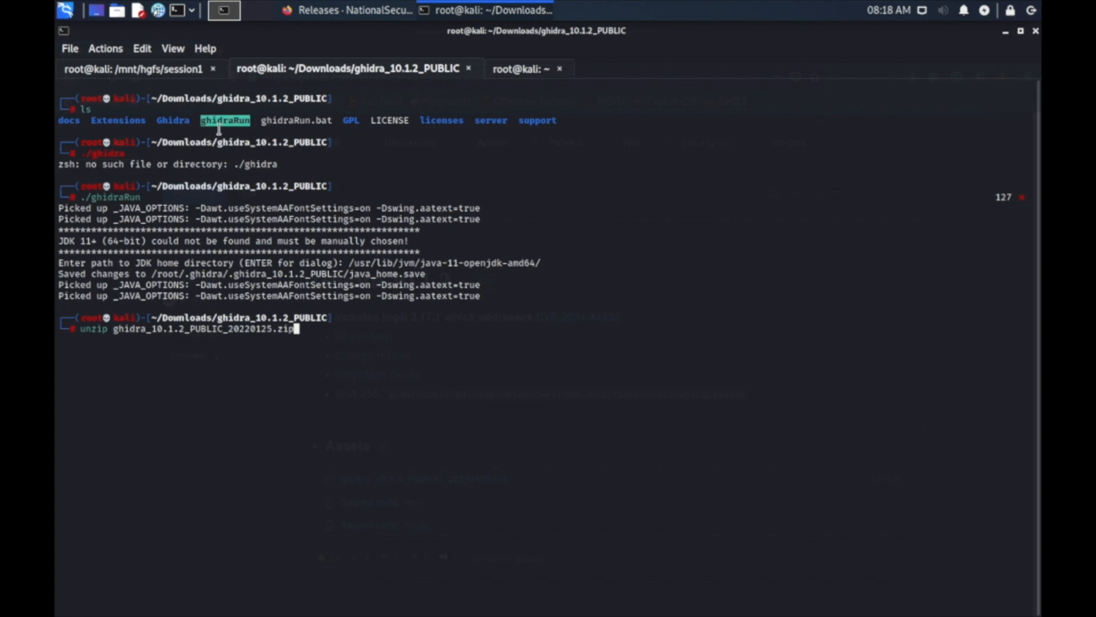
{"action": "triple_click", "coordinate": [226, 129]}
{"action": "double_click", "coordinate": [227, 120]}
{"action": "left_click", "coordinate": [69, 240]}
{"action": "triple_click", "coordinate": [371, 240]}
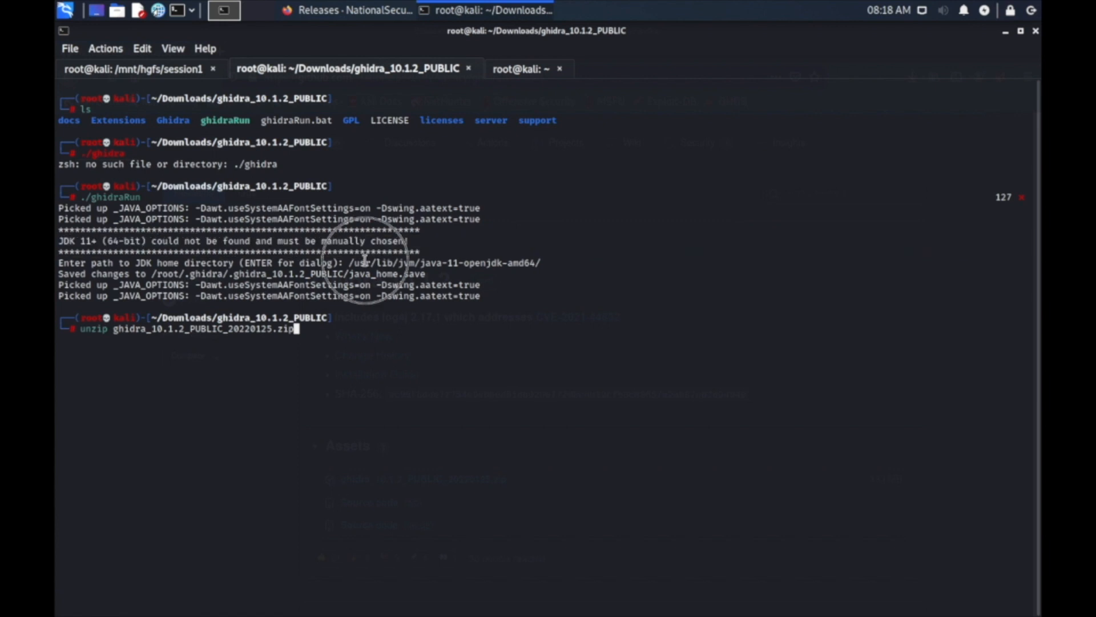
{"action": "double_click", "coordinate": [361, 263]}
Recall the apt install openjdk-11-jdk command in the home directory's terminal session and review the package name.
{"action": "left_click", "coordinate": [520, 70]}
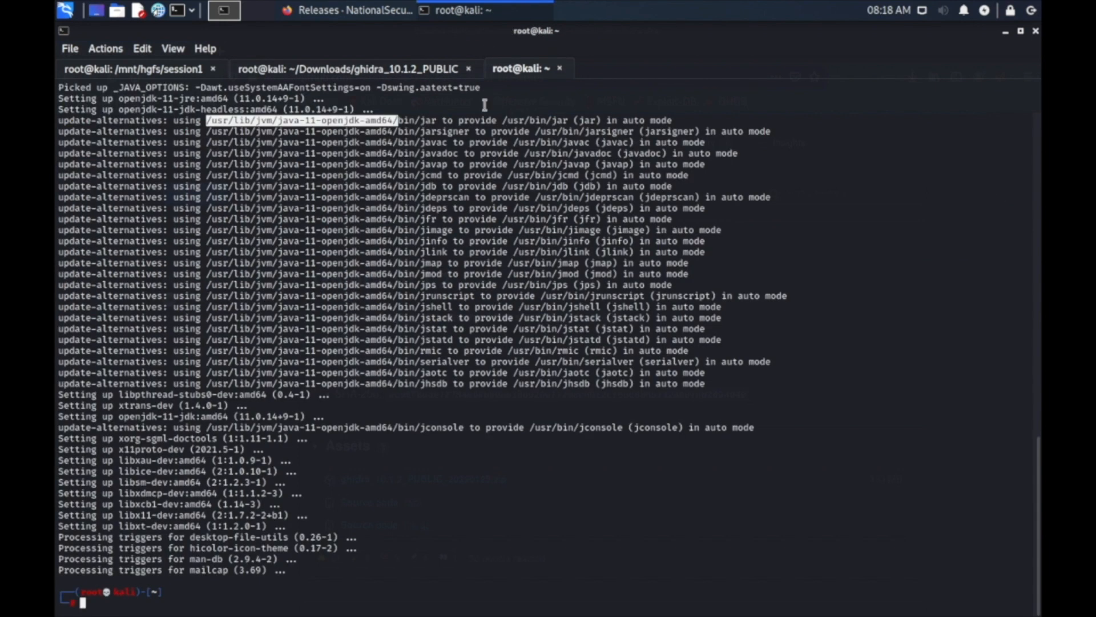
{"action": "key", "text": "Up"}
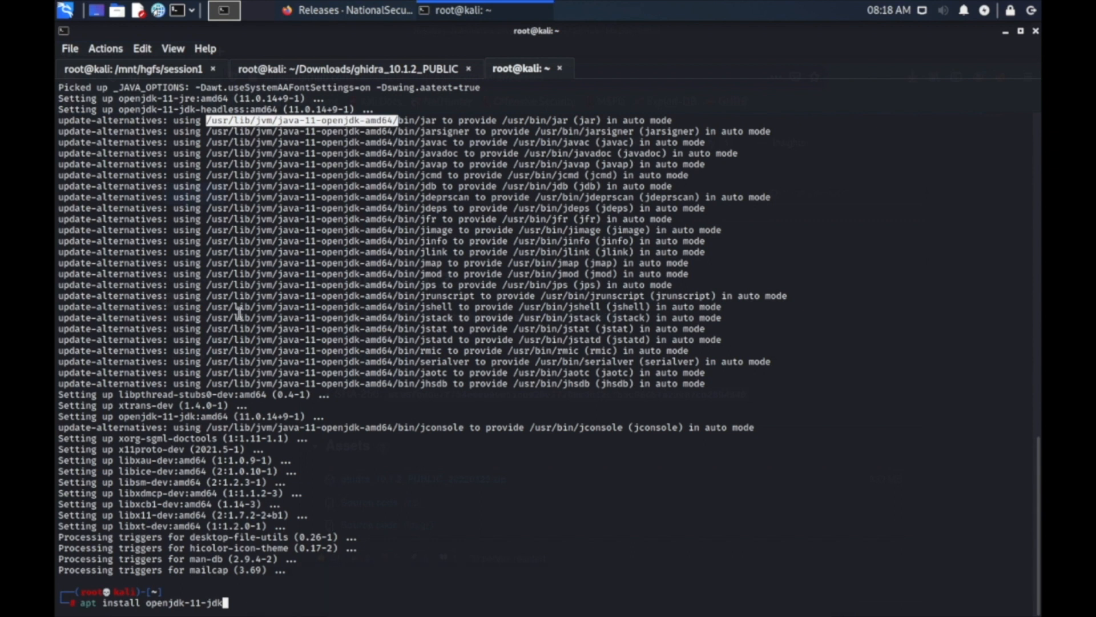
{"action": "left_click_drag", "start_coordinate": [149, 600], "coordinate": [186, 599]}
{"action": "left_click", "coordinate": [195, 601]}
{"action": "left_click_drag", "start_coordinate": [192, 601], "coordinate": [222, 602]}
{"action": "left_click", "coordinate": [267, 582]}
List the package completions for apt install openjdk-1 and highlight the /usr/lib/jvm/java-11-openjdk-amd64/ path in the install output.
{"action": "key", "text": "BackSpace"}
{"action": "key", "text": "BackSpace"}
{"action": "key", "text": "BackSpace"}
{"action": "key", "text": "BackSpace"}
{"action": "key", "text": "BackSpace"}
{"action": "key", "text": "BackSpace"}
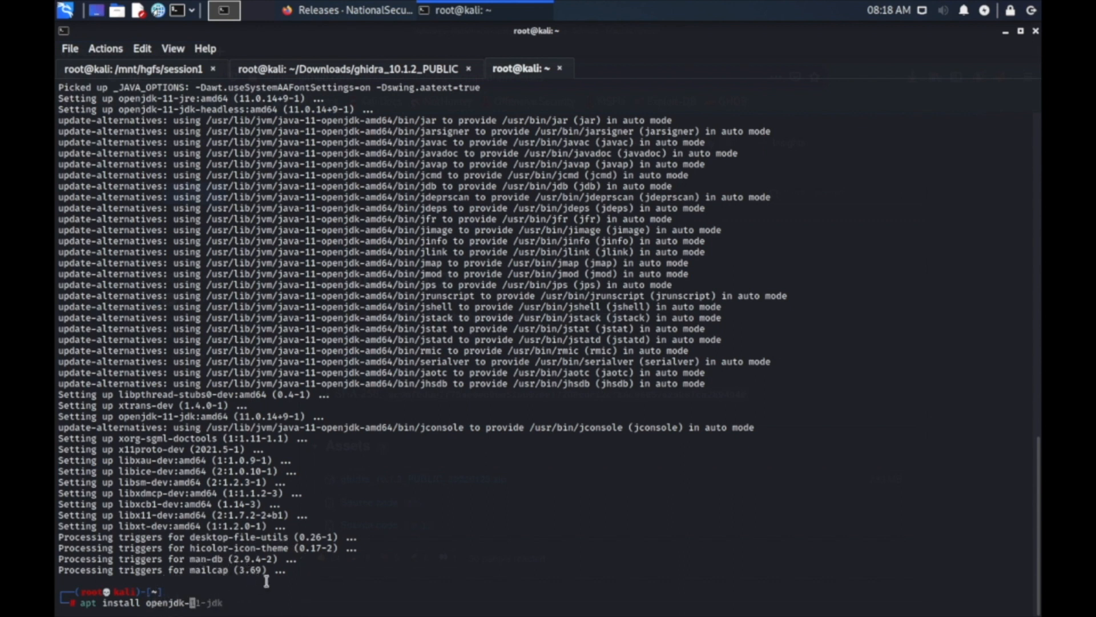
{"action": "type", "text": "1"}
{"action": "key", "text": "Tab"}
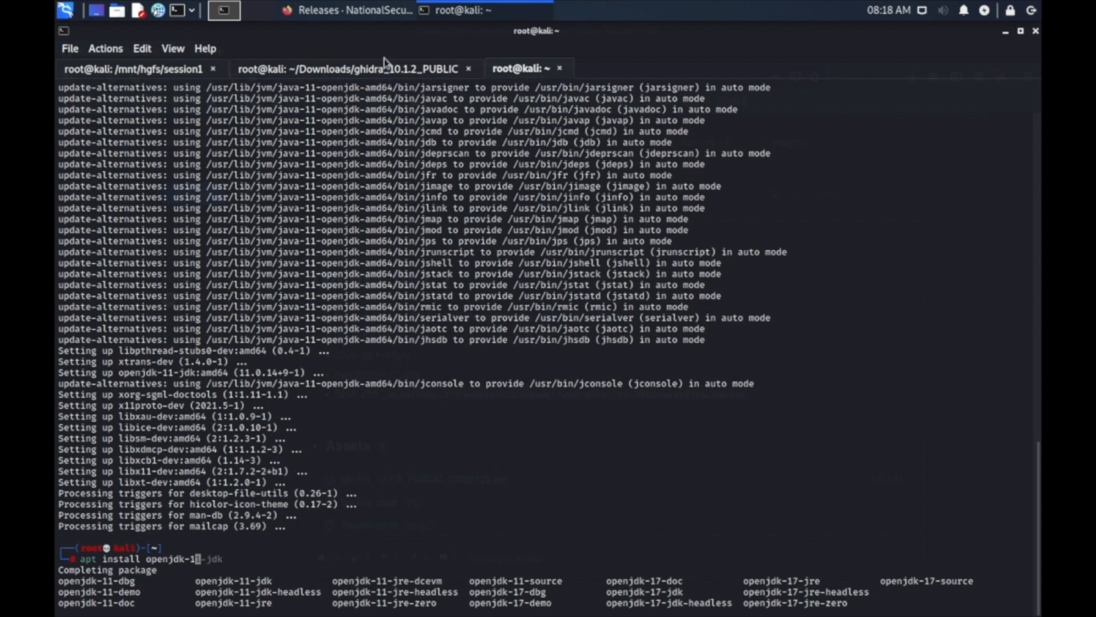
{"action": "left_click_drag", "start_coordinate": [208, 174], "coordinate": [398, 174]}
Return to the ghidra_10.1.2_PUBLIC terminal session, clear the pending unzip command and run ./ghidraRun.
{"action": "left_click", "coordinate": [404, 71]}
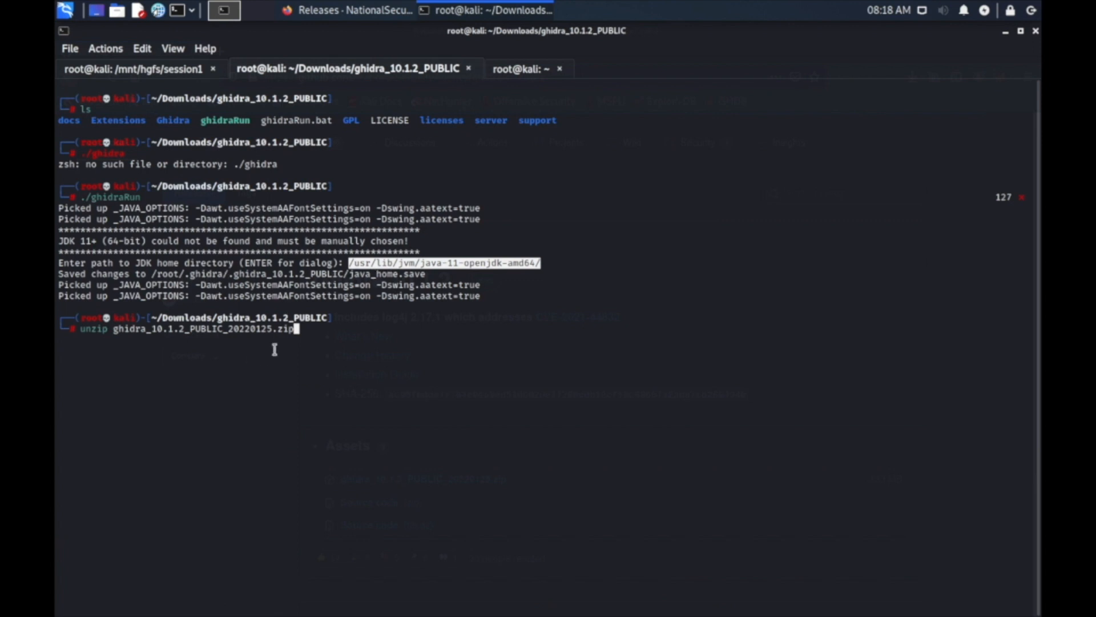
{"action": "key", "text": "ctrl+u"}
{"action": "type", "text": "ls"}
{"action": "key", "text": "BackSpace"}
{"action": "key", "text": "BackSpace"}
{"action": "key", "text": "Up"}
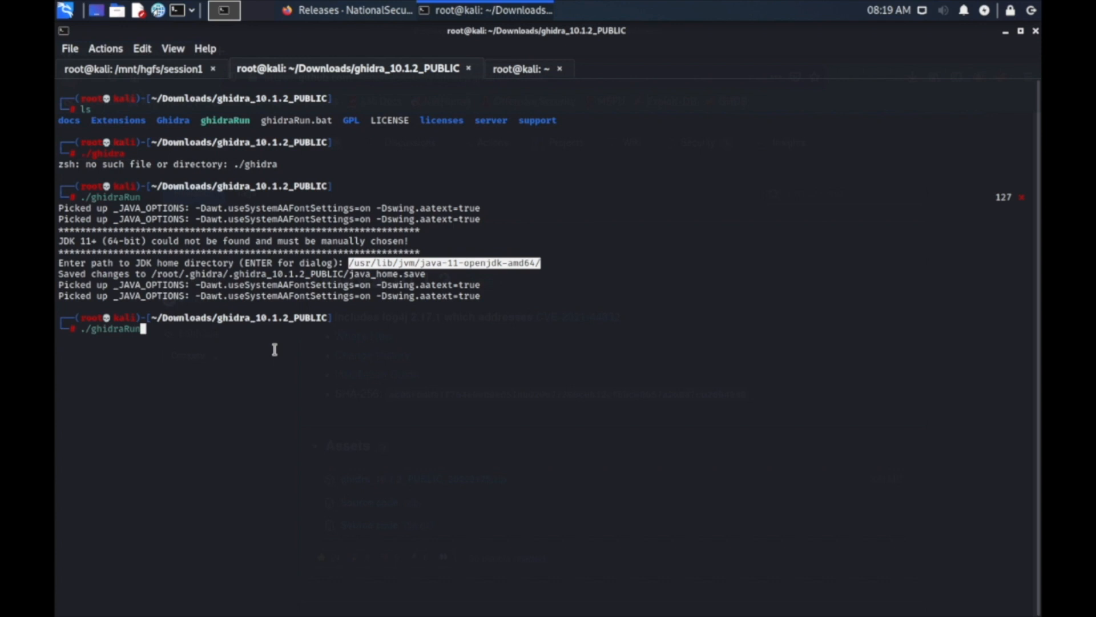
{"action": "key", "text": "Return"}
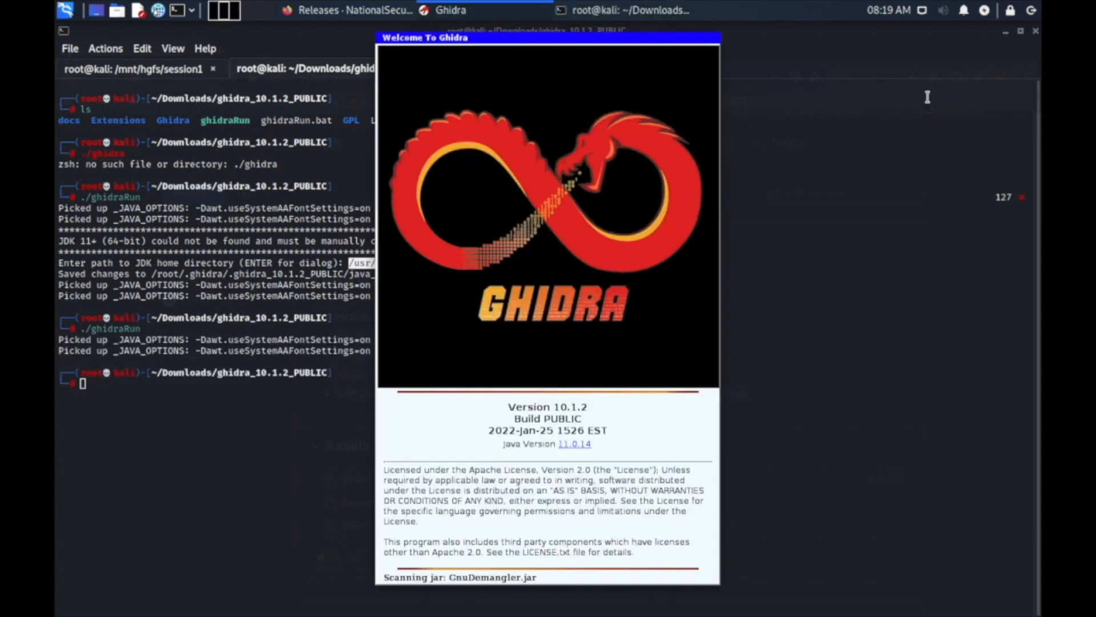
Restore the terminal to a smaller window, minimize the browser, and move the Ghidra project window beside the terminal.
{"action": "left_click", "coordinate": [1020, 31]}
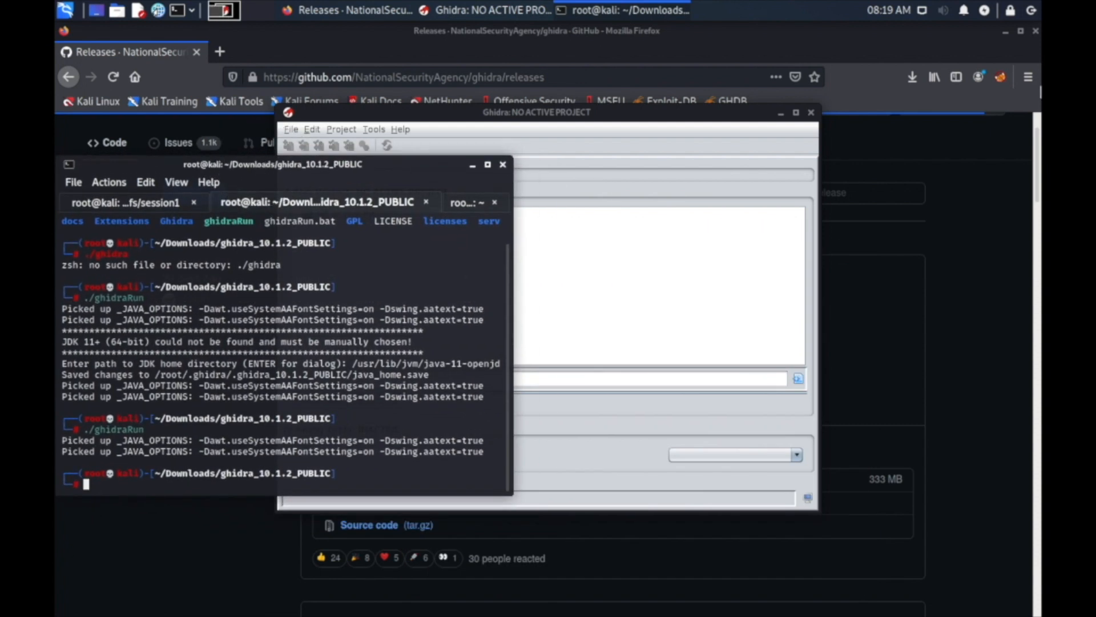
{"action": "left_click", "coordinate": [1002, 39]}
{"action": "left_click", "coordinate": [1005, 31]}
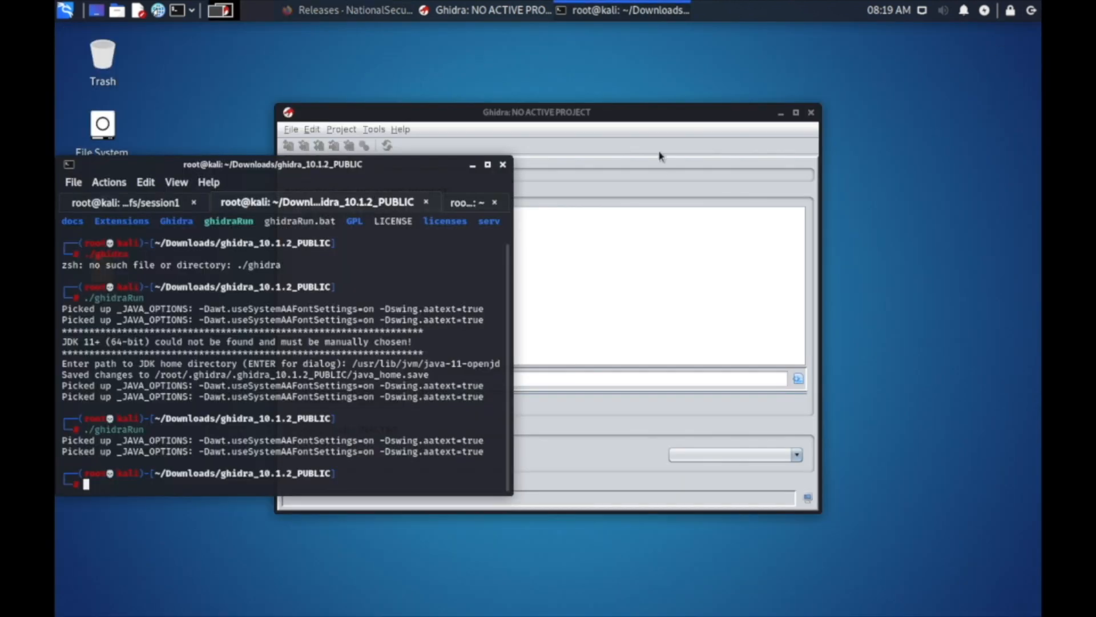
{"action": "left_click", "coordinate": [661, 112]}
{"action": "left_click_drag", "start_coordinate": [661, 112], "coordinate": [808, 92]}
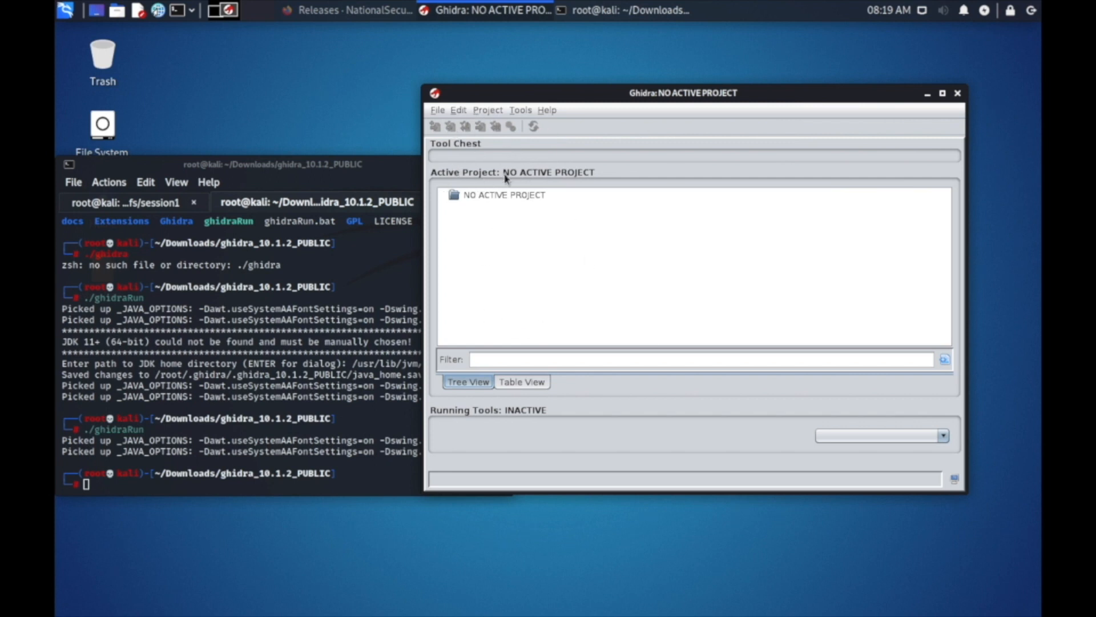
Examine the list of files in the /mnt/hgfs/session1 folder in its terminal session.
{"action": "left_click", "coordinate": [436, 111]}
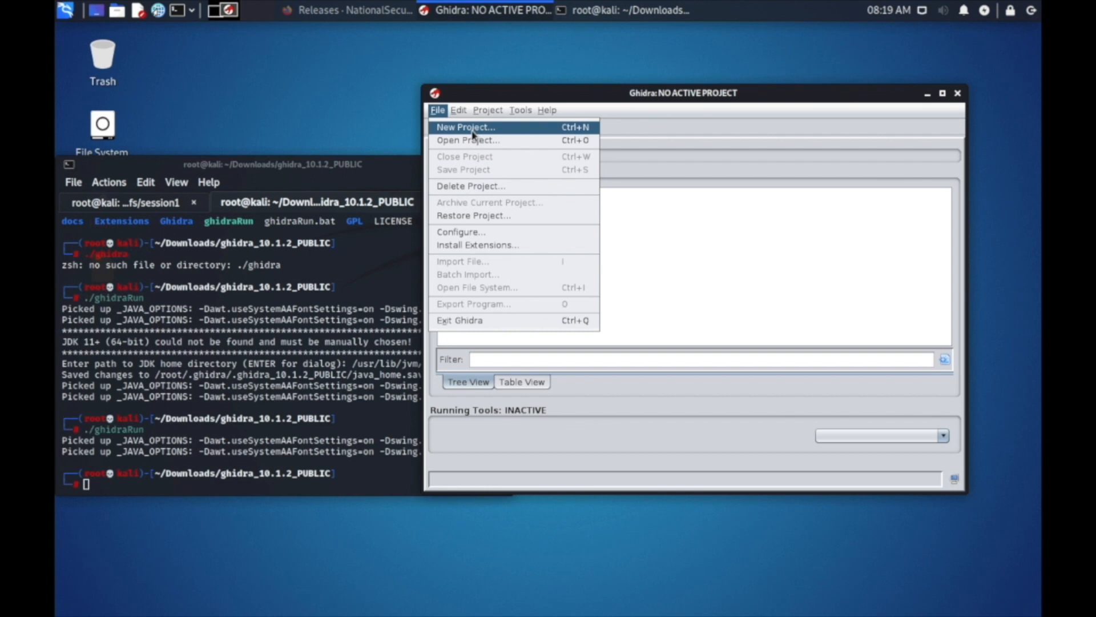
{"action": "left_click", "coordinate": [203, 311]}
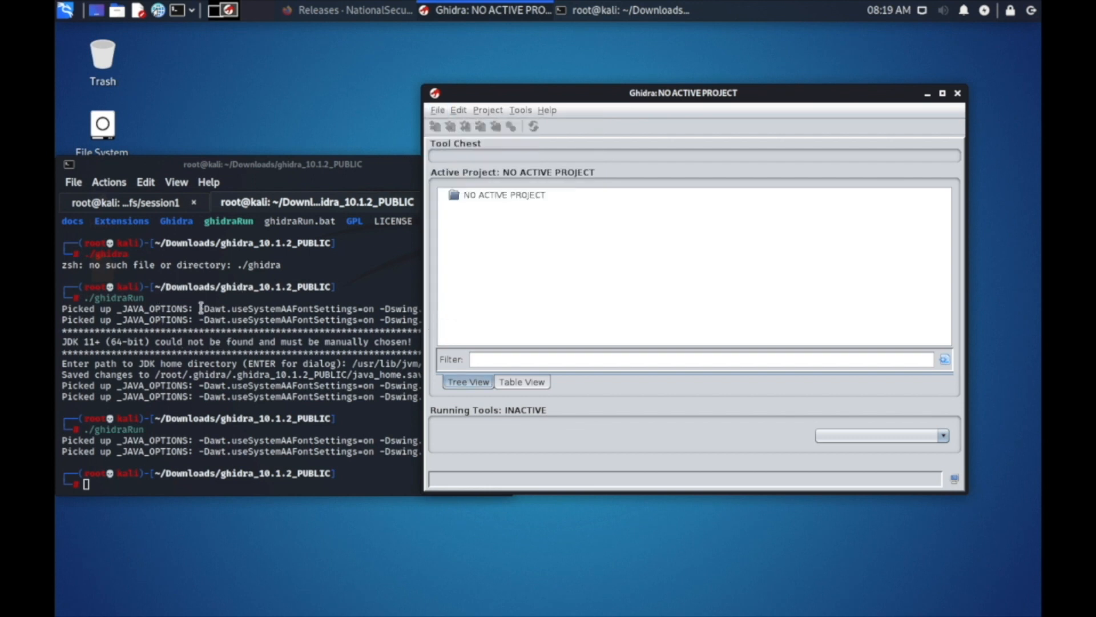
{"action": "left_click", "coordinate": [134, 204]}
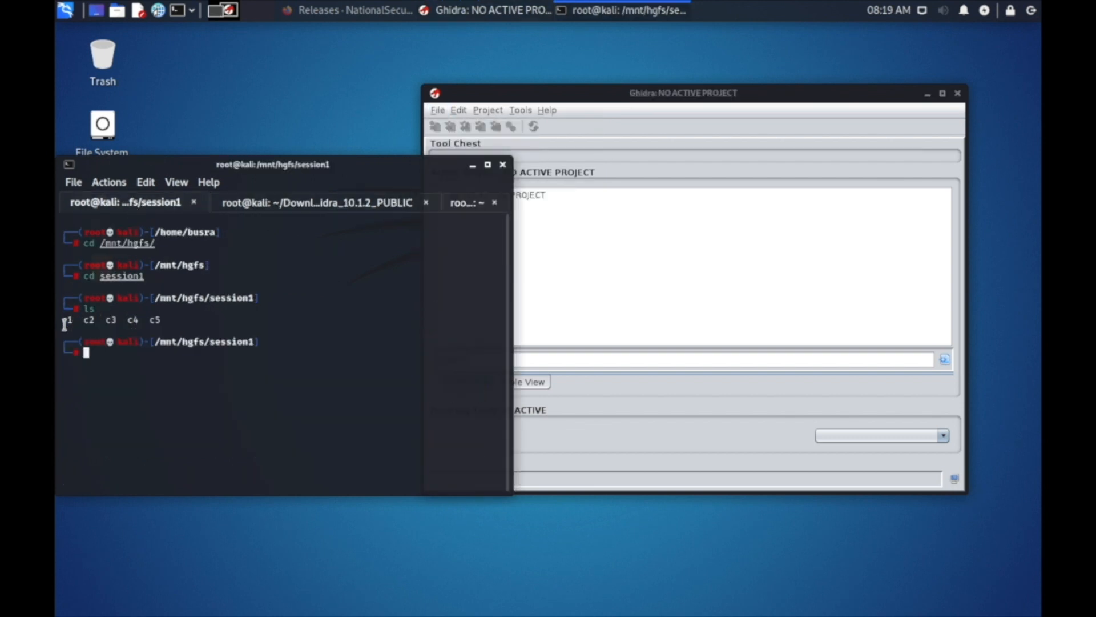
{"action": "left_click_drag", "start_coordinate": [65, 320], "coordinate": [162, 317]}
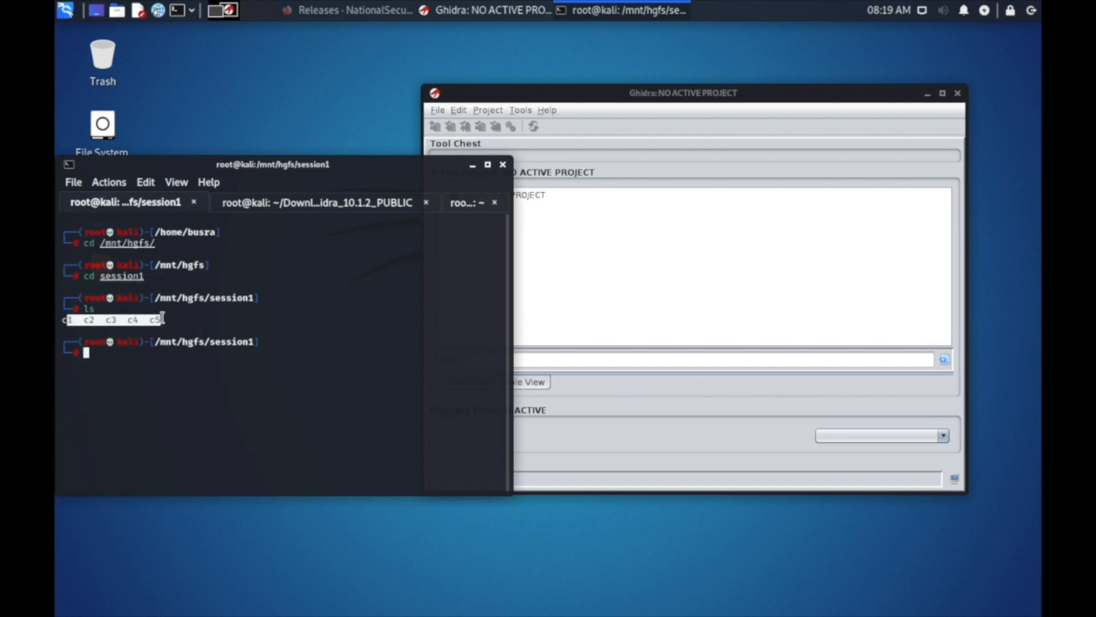
{"action": "triple_click", "coordinate": [190, 318]}
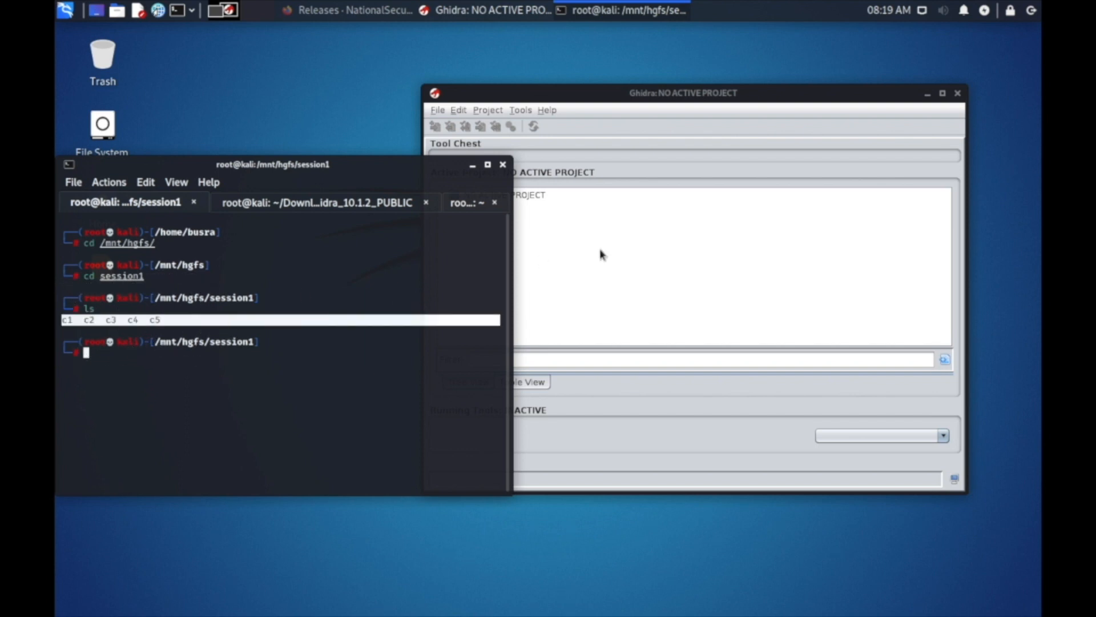
Start a new Ghidra project of the Non-Shared type and proceed to its location settings.
{"action": "left_click", "coordinate": [473, 153]}
{"action": "left_click", "coordinate": [438, 111]}
{"action": "left_click", "coordinate": [442, 128]}
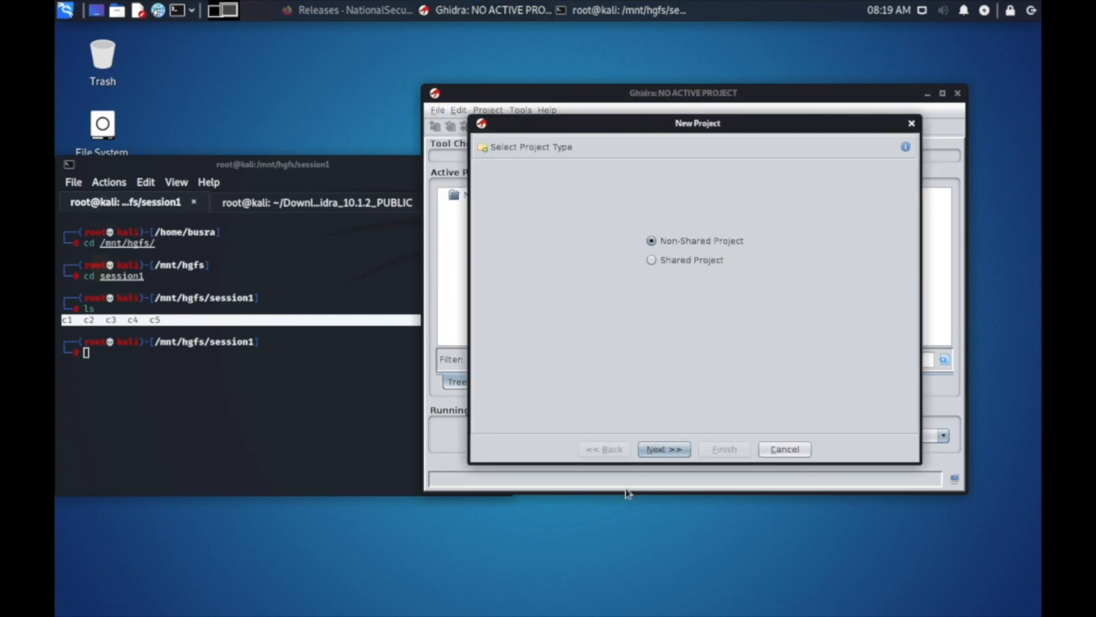
{"action": "left_click", "coordinate": [664, 450]}
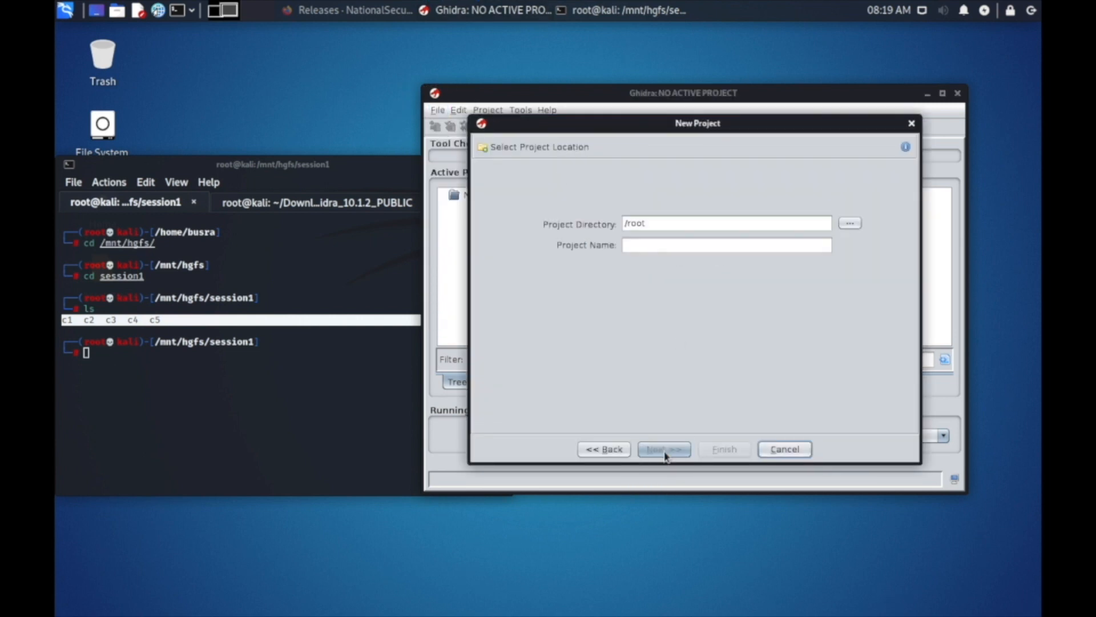
Browse from the file system root and choose /mnt/hgfs/session1 as the project directory.
{"action": "left_click", "coordinate": [850, 223]}
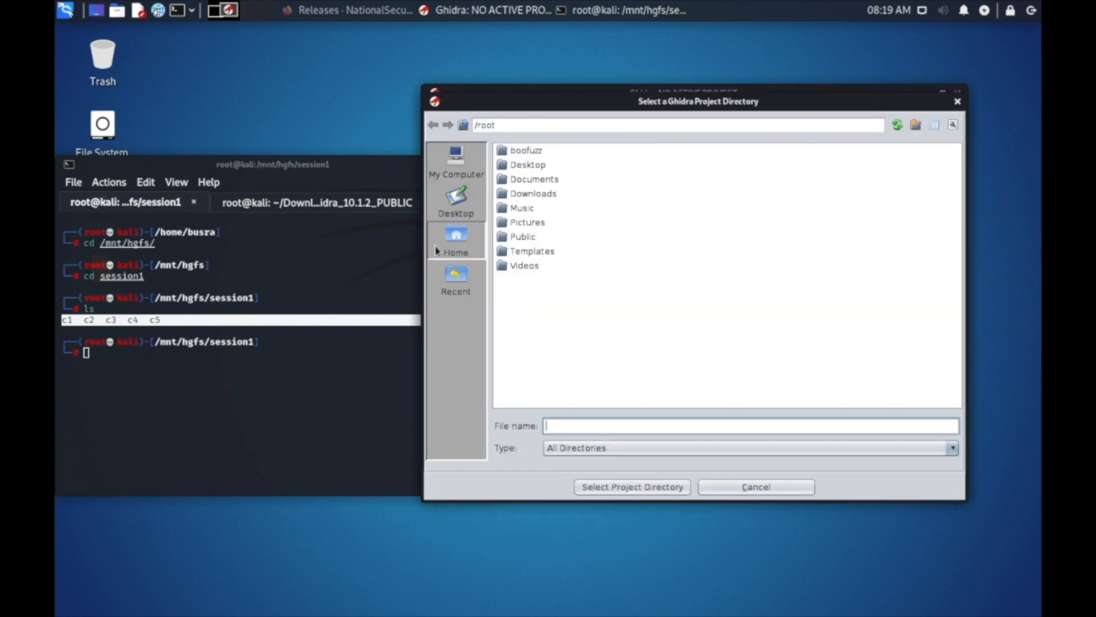
{"action": "left_click", "coordinate": [518, 124]}
{"action": "left_click", "coordinate": [460, 176]}
{"action": "double_click", "coordinate": [528, 152]}
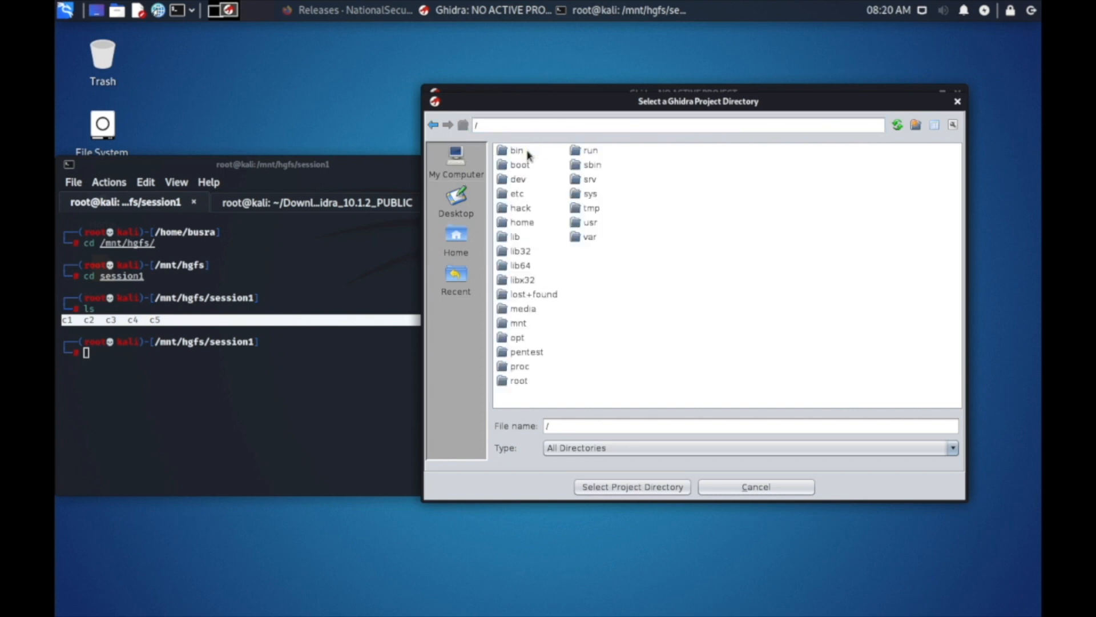
{"action": "double_click", "coordinate": [518, 323]}
{"action": "left_click", "coordinate": [520, 152]}
{"action": "double_click", "coordinate": [520, 152]}
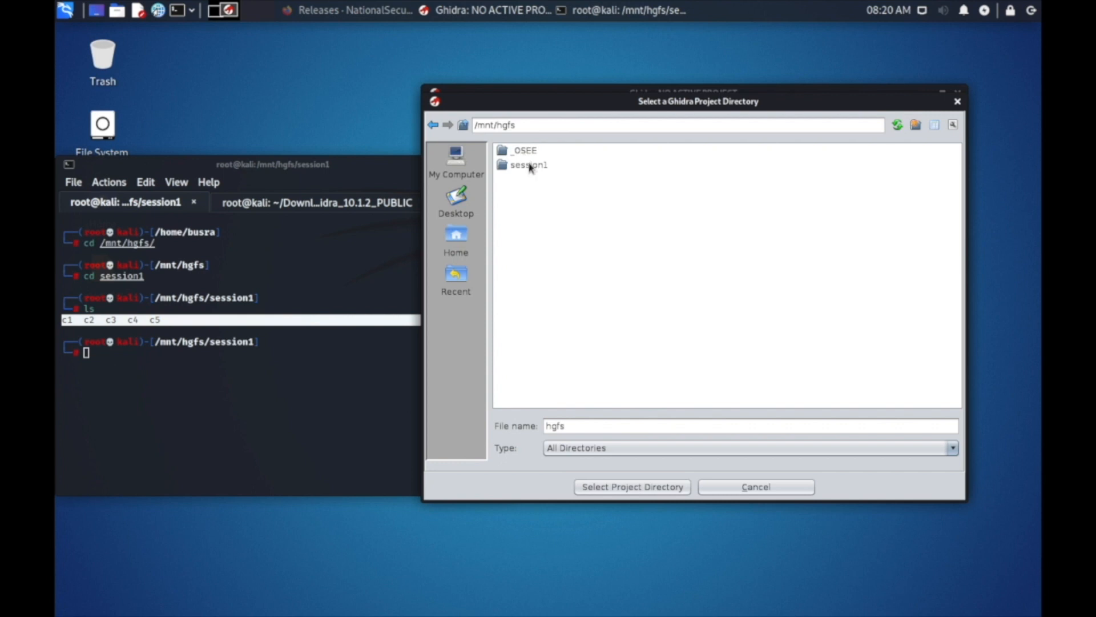
{"action": "double_click", "coordinate": [531, 165]}
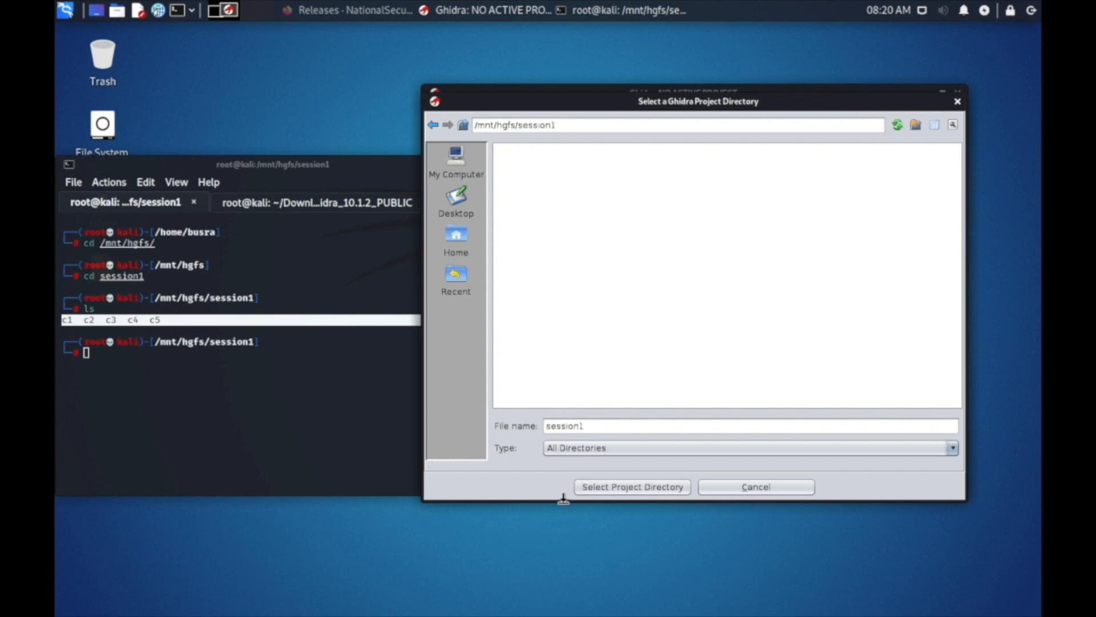
{"action": "left_click", "coordinate": [626, 486]}
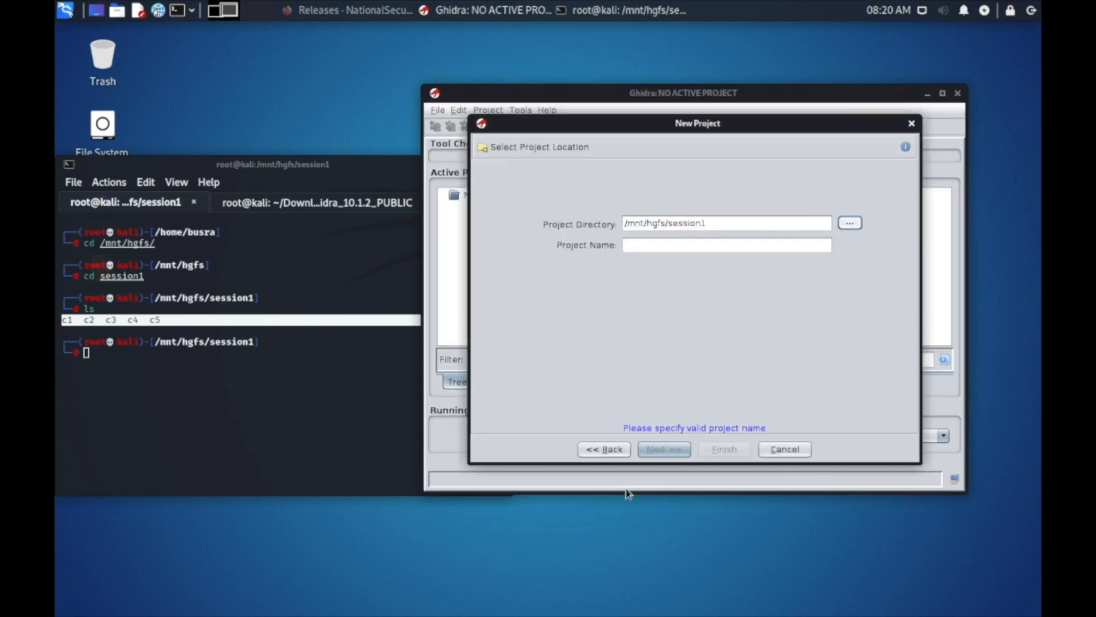
Name the project session1 and finish creating it.
{"action": "left_click", "coordinate": [700, 245]}
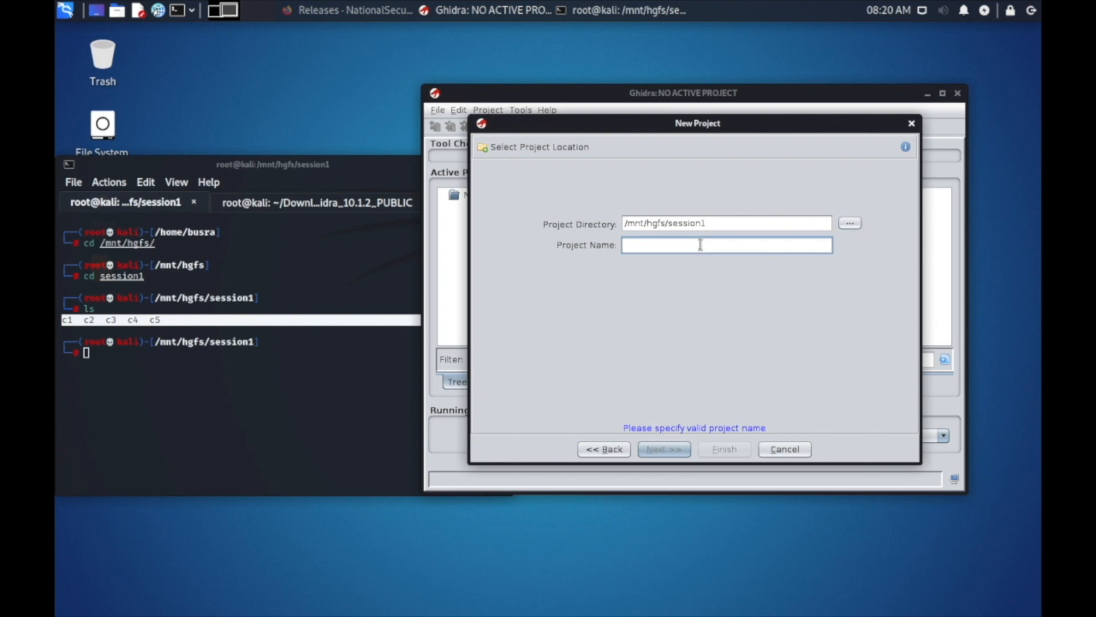
{"action": "type", "text": "session1"}
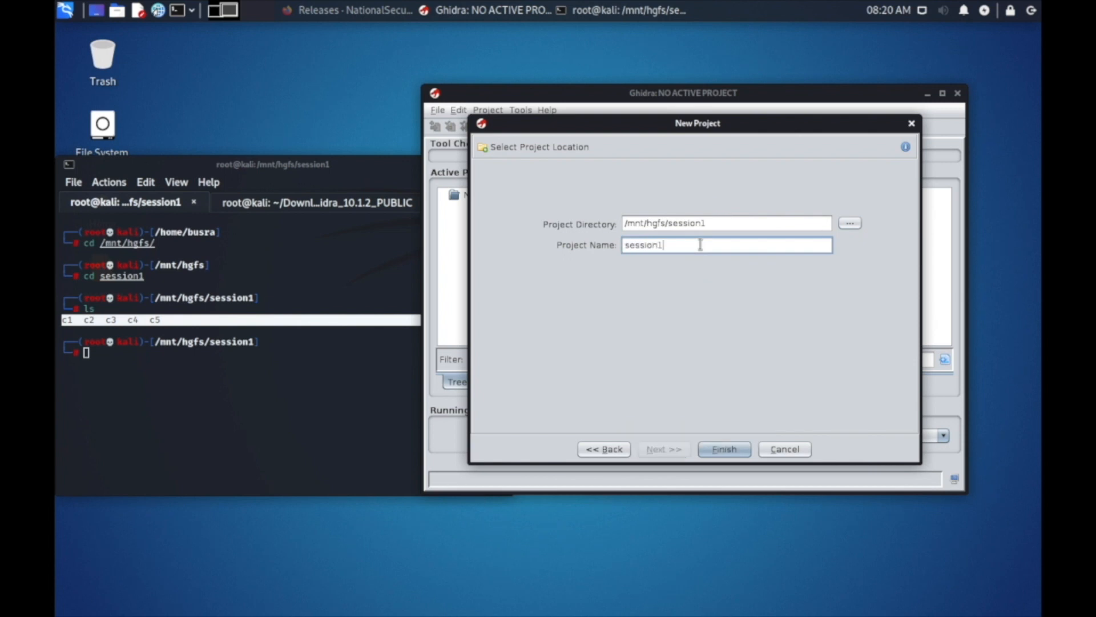
{"action": "left_click", "coordinate": [721, 451]}
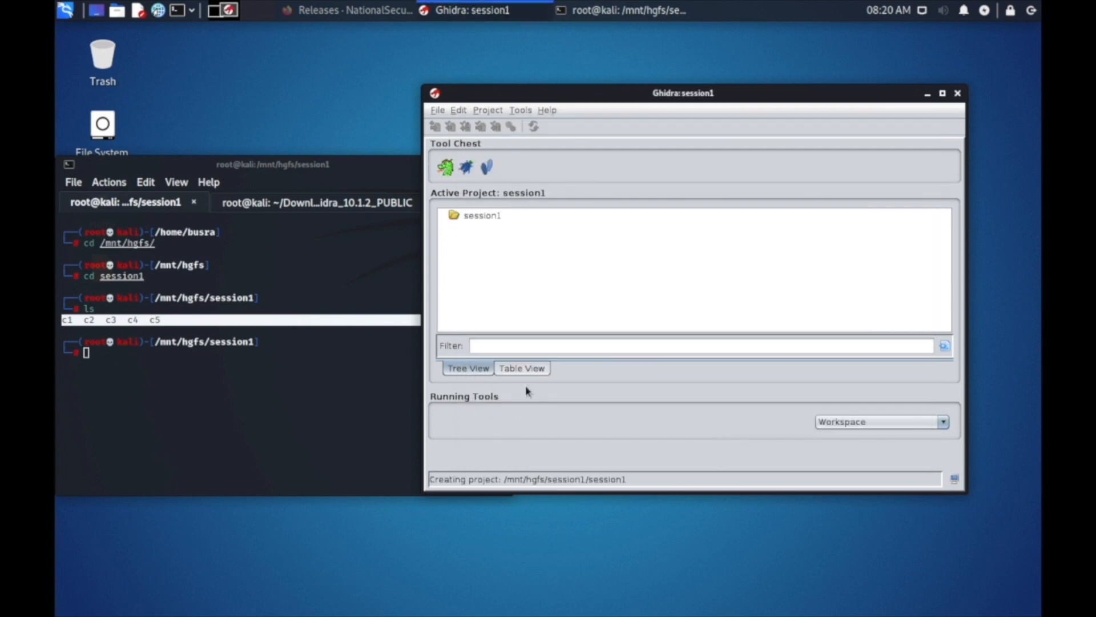
Point out the c1 file in the terminal's session1 listing, then return to the Ghidra project window.
{"action": "left_click", "coordinate": [86, 320]}
{"action": "left_click_drag", "start_coordinate": [62, 319], "coordinate": [82, 321]}
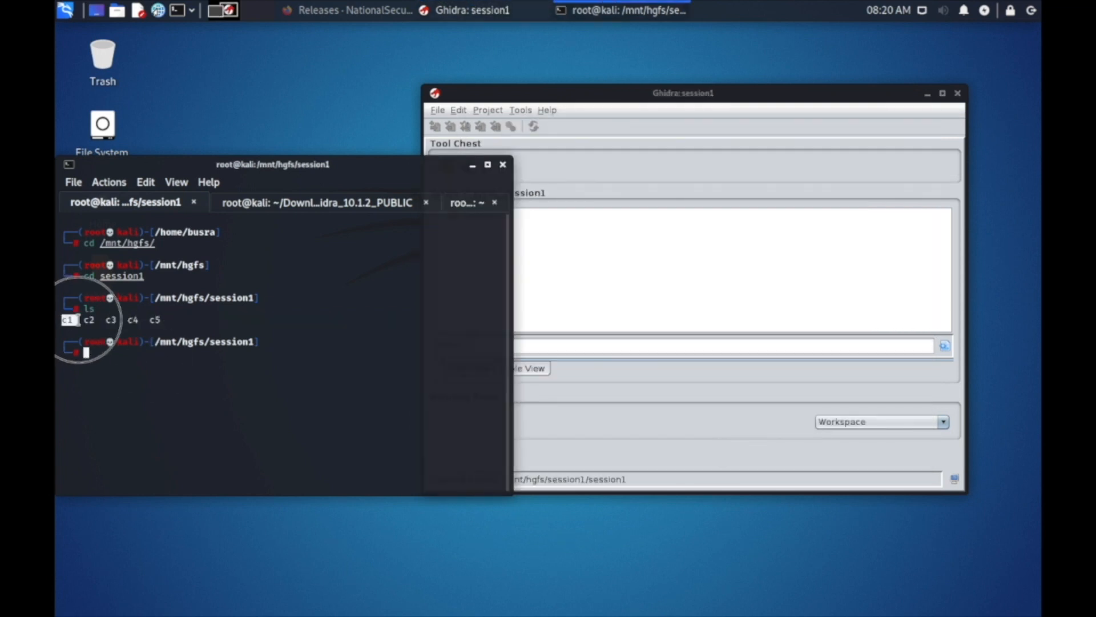
{"action": "left_click", "coordinate": [593, 239]}
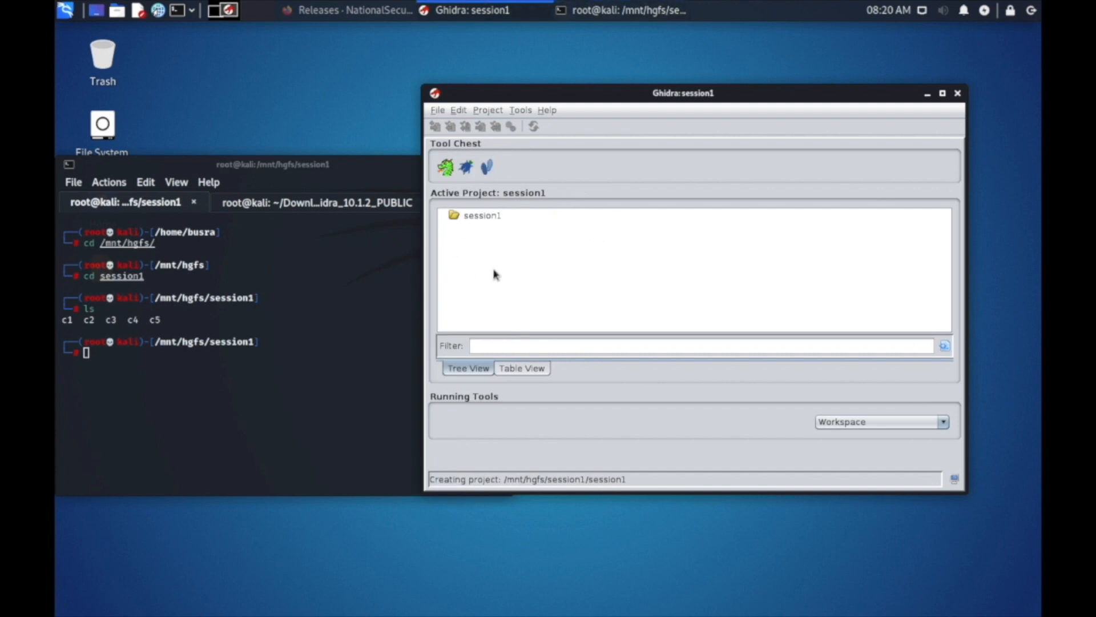
Open the file system in the file manager beside the Ghidra window and browse to /mnt/hgfs/session1.
{"action": "double_click", "coordinate": [103, 124]}
{"action": "left_click_drag", "start_coordinate": [655, 227], "coordinate": [411, 118]}
{"action": "left_click_drag", "start_coordinate": [796, 508], "coordinate": [516, 539]}
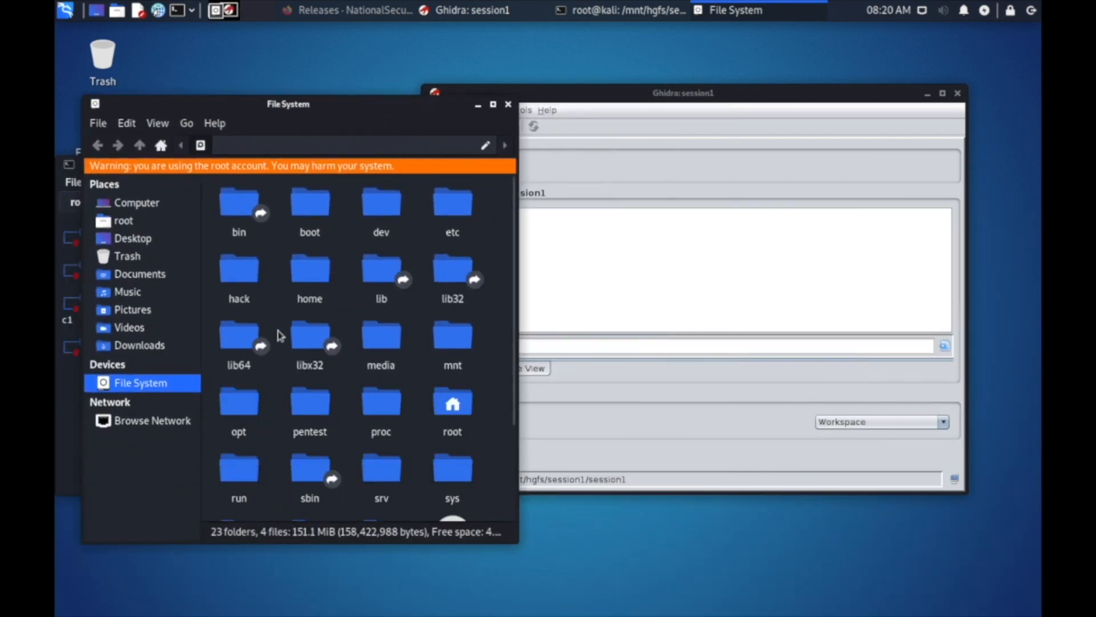
{"action": "double_click", "coordinate": [474, 345]}
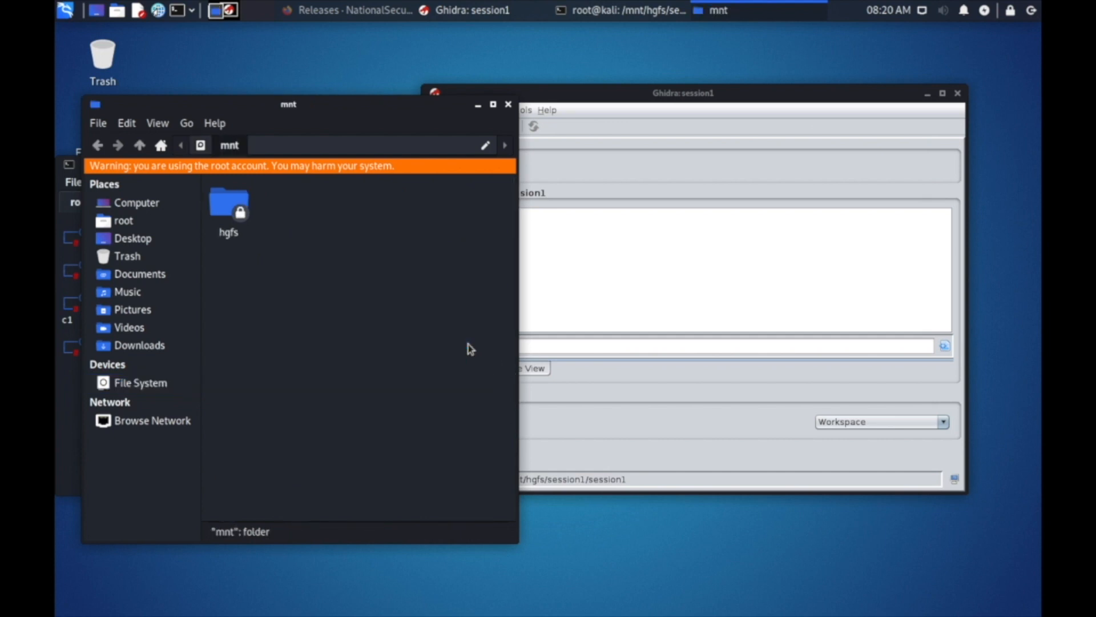
{"action": "double_click", "coordinate": [226, 202]}
{"action": "double_click", "coordinate": [294, 209]}
Import the c1 file from the session1 folder into the Ghidra project as ELF with language x86:LE:64:default:gcc.
{"action": "left_click_drag", "start_coordinate": [645, 99], "coordinate": [712, 103]}
{"action": "left_click", "coordinate": [375, 371]}
{"action": "left_click_drag", "start_coordinate": [308, 207], "coordinate": [596, 249]}
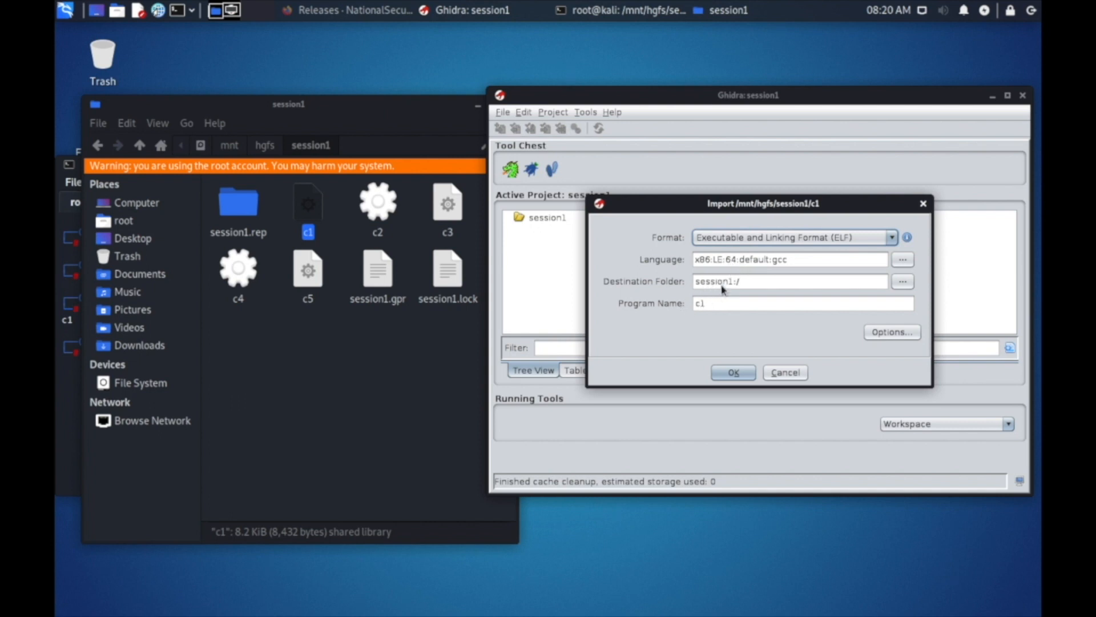
{"action": "left_click", "coordinate": [737, 377]}
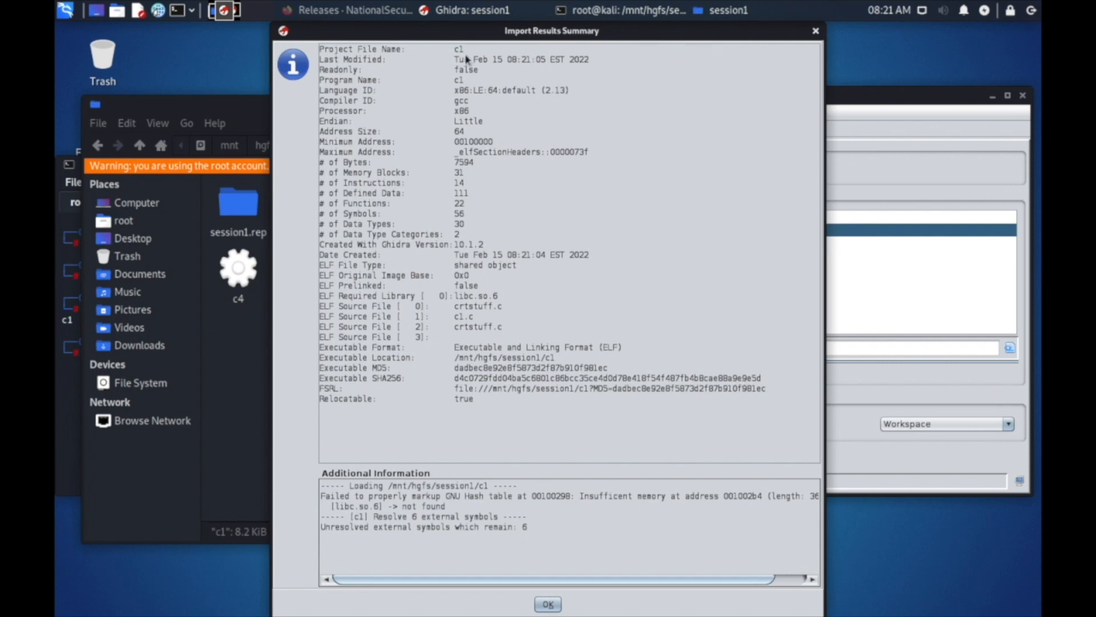
Examine the project file name, compiler and processor entries in the import results summary and dismiss it.
{"action": "left_click_drag", "start_coordinate": [457, 51], "coordinate": [477, 51]}
{"action": "left_click", "coordinate": [458, 106]}
{"action": "left_click_drag", "start_coordinate": [455, 112], "coordinate": [495, 119]}
{"action": "left_click", "coordinate": [548, 604]}
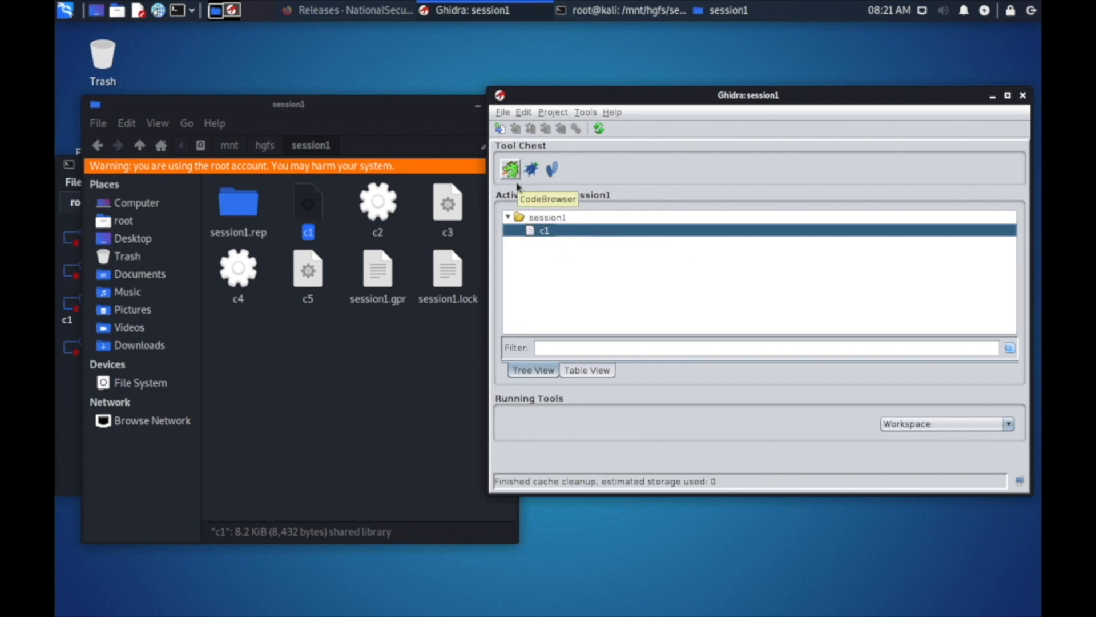
Open c1 in the CodeBrowser, review the list of analyzers and run the analysis with the Standard Defaults.
{"action": "left_click_drag", "start_coordinate": [540, 231], "coordinate": [510, 172]}
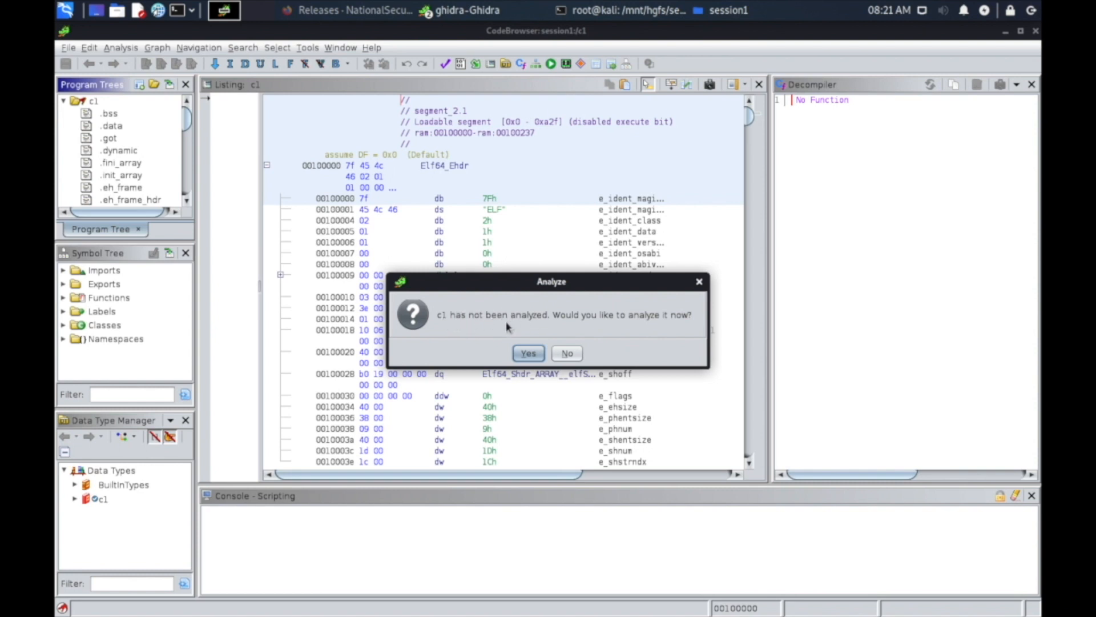
{"action": "left_click", "coordinate": [528, 354]}
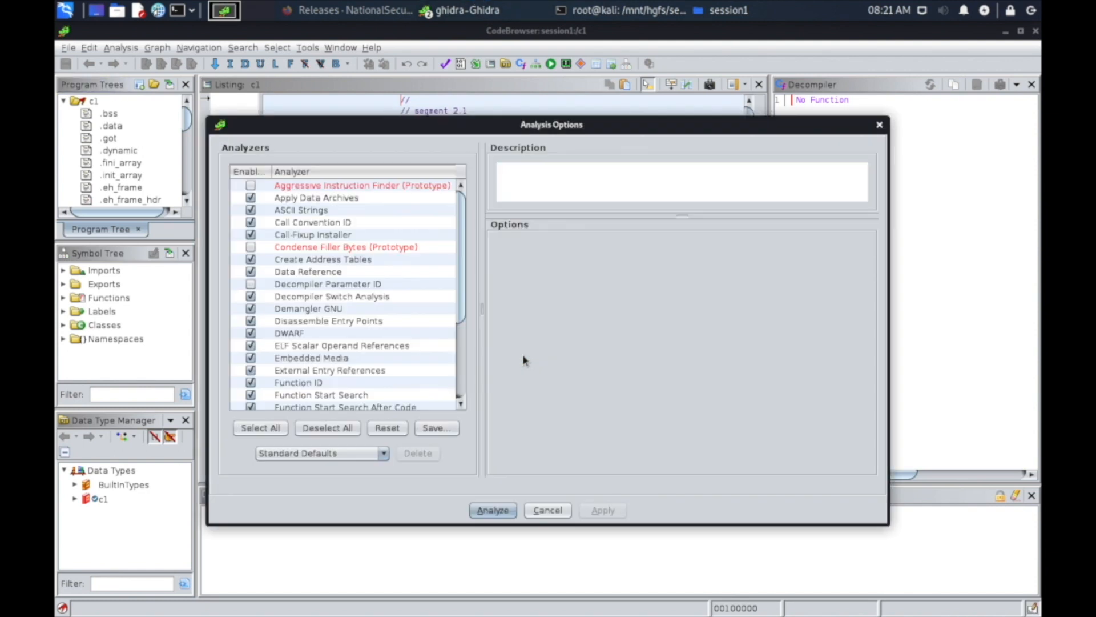
{"action": "left_click_drag", "start_coordinate": [462, 248], "coordinate": [465, 346]}
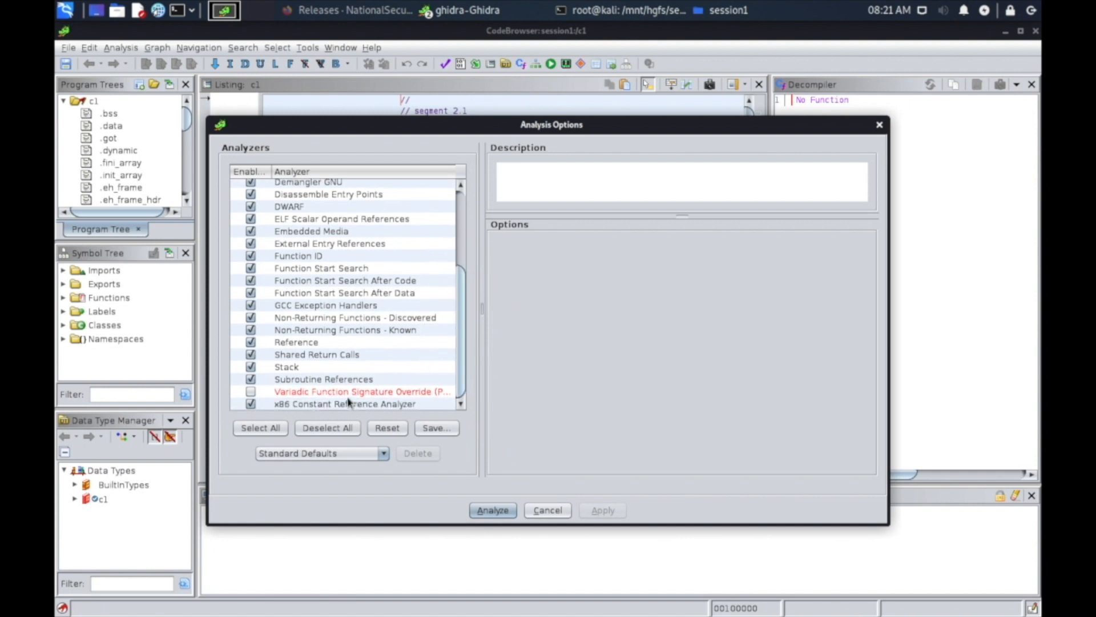
{"action": "left_click_drag", "start_coordinate": [461, 358], "coordinate": [467, 217]}
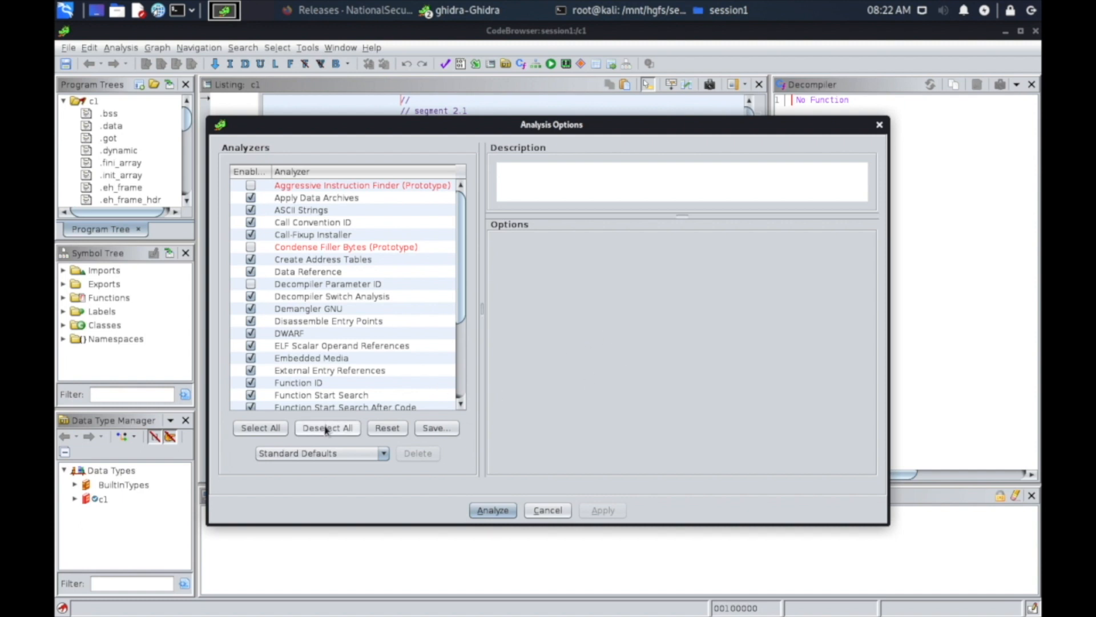
{"action": "scroll", "coordinate": [460, 247], "scroll_direction": "down", "scroll_amount": 4}
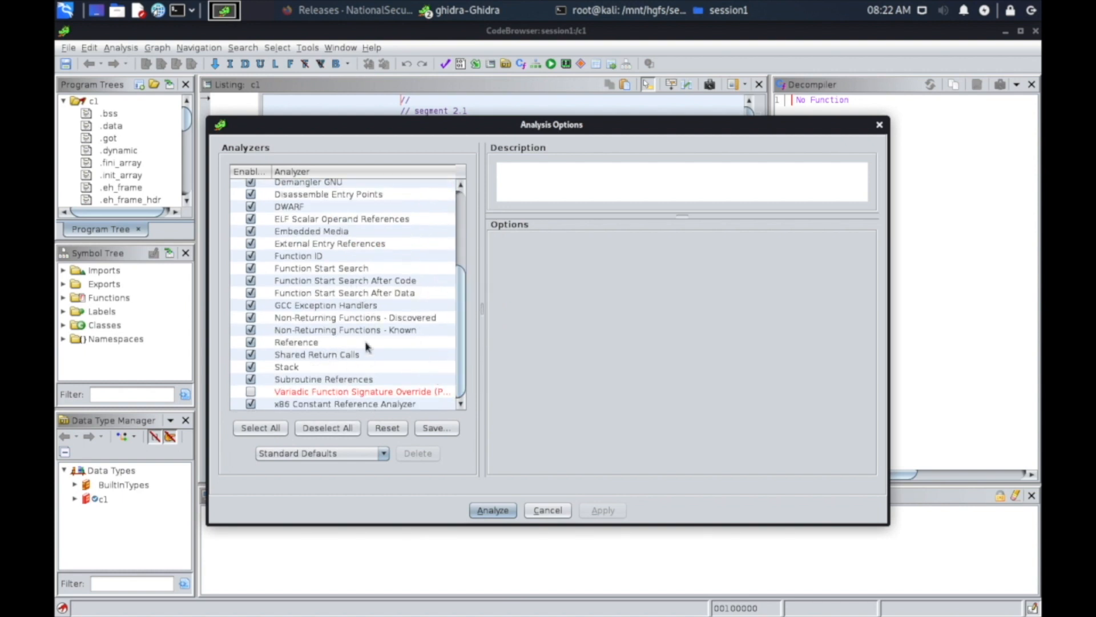
{"action": "left_click", "coordinate": [493, 510]}
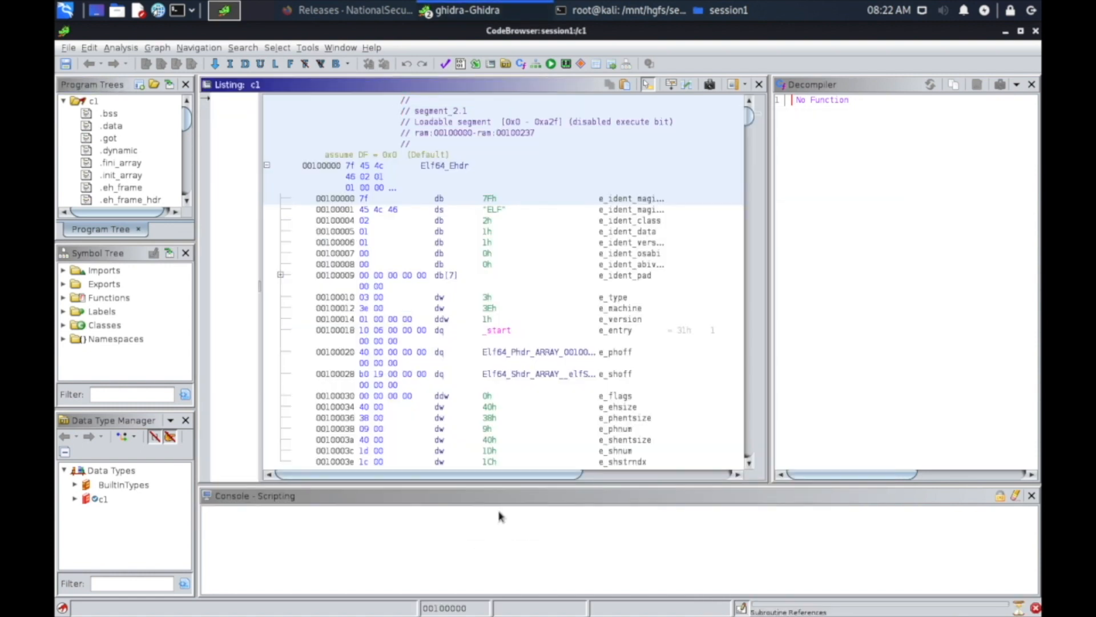
Widen the decompiler pane and look over c1's sections in the program tree, selecting .got.
{"action": "left_click", "coordinate": [772, 290]}
{"action": "left_click_drag", "start_coordinate": [771, 289], "coordinate": [659, 283]}
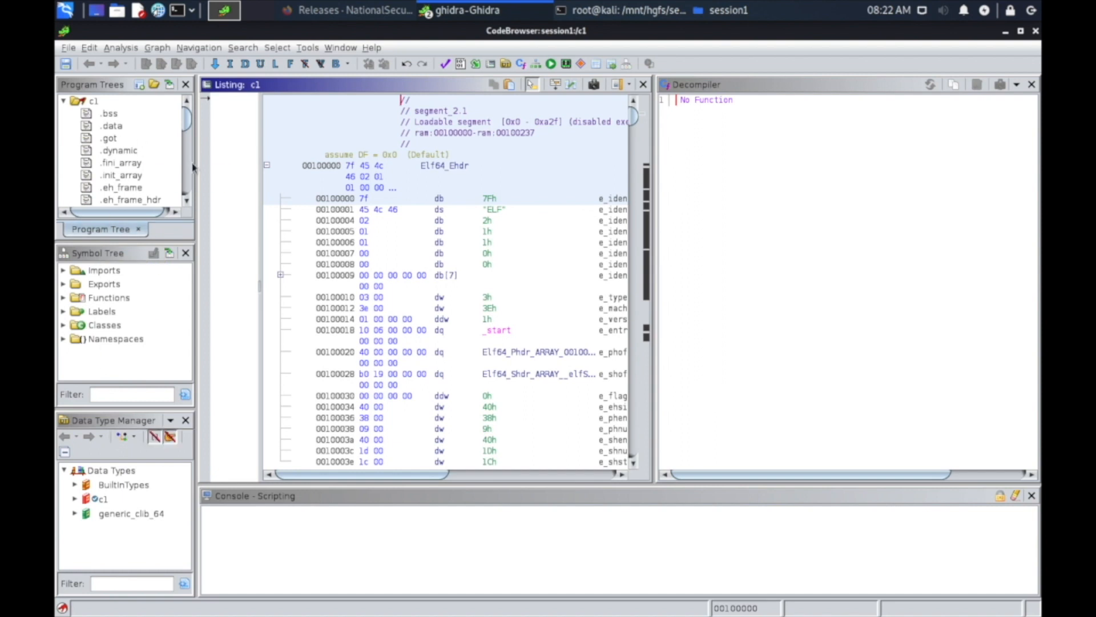
{"action": "mouse_move", "coordinate": [187, 120]}
{"action": "left_mouse_down"}
{"action": "mouse_move", "coordinate": [186, 191]}
{"action": "mouse_move", "coordinate": [187, 105]}
{"action": "left_mouse_up"}
{"action": "left_click", "coordinate": [112, 125]}
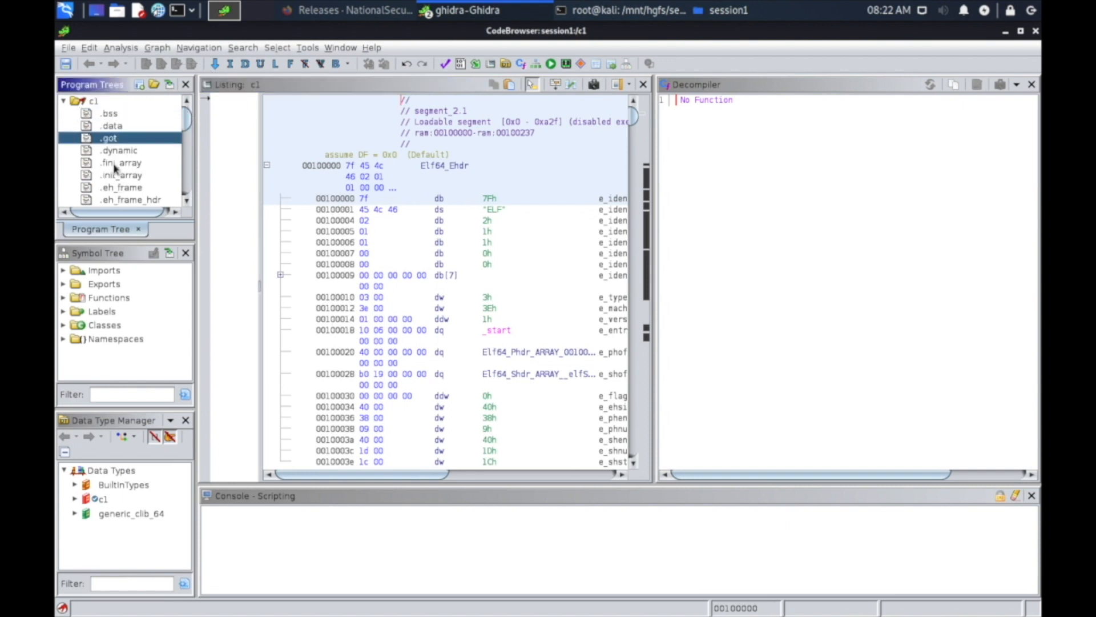
{"action": "mouse_move", "coordinate": [186, 117]}
{"action": "left_mouse_down"}
{"action": "mouse_move", "coordinate": [188, 173]}
{"action": "mouse_move", "coordinate": [186, 111]}
{"action": "left_mouse_up"}
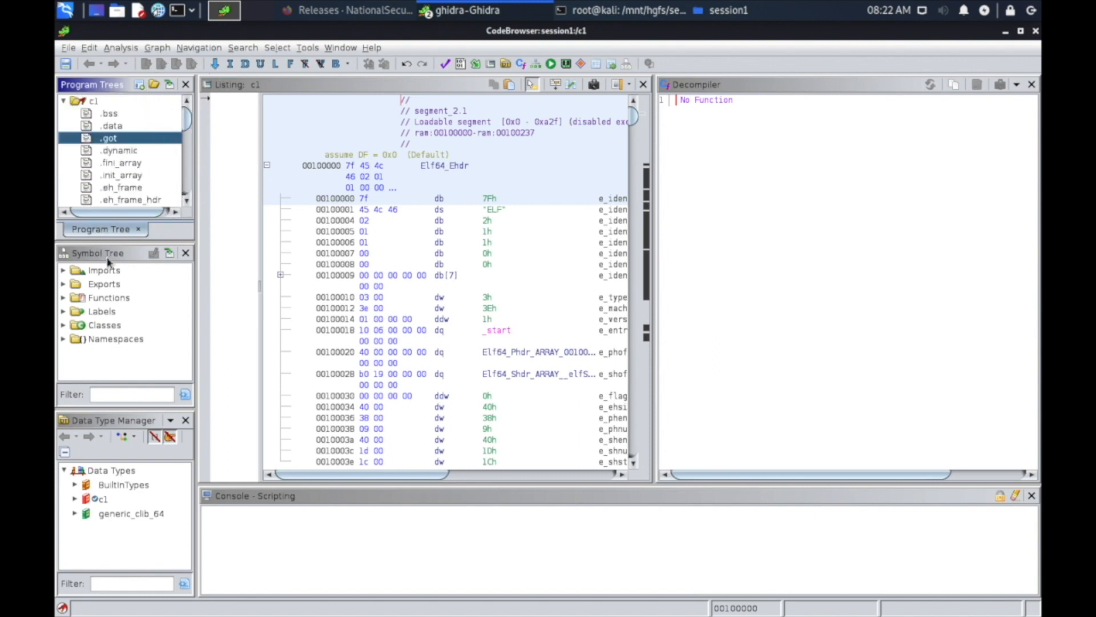
Check the Imports and Exports in the symbol tree, expand Functions and open the main function.
{"action": "left_click", "coordinate": [63, 279]}
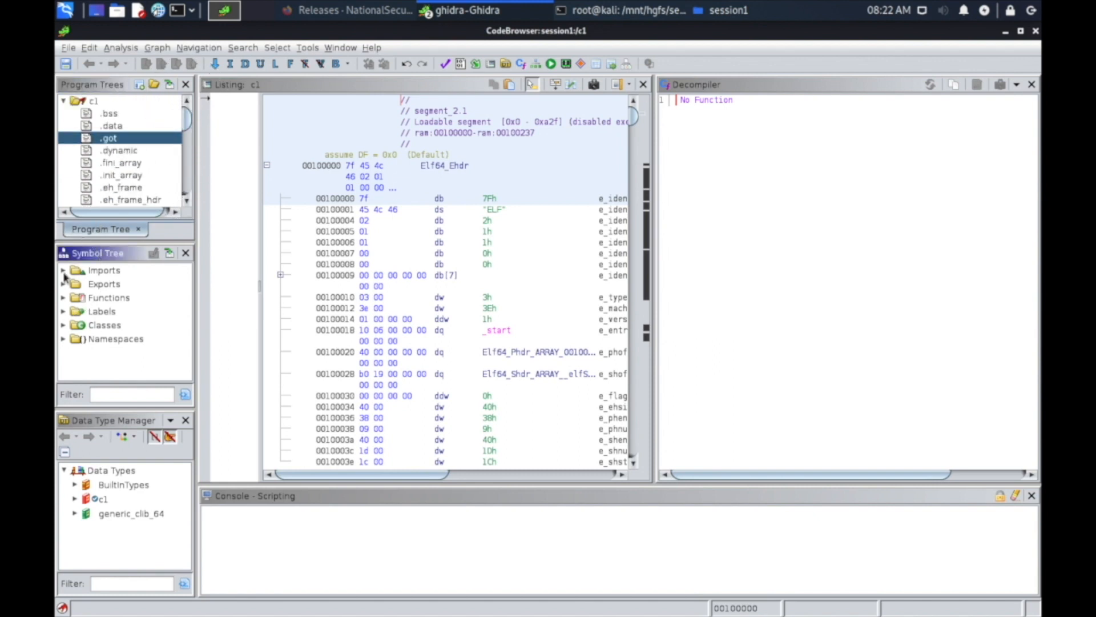
{"action": "left_click", "coordinate": [63, 271]}
{"action": "left_click", "coordinate": [63, 270]}
{"action": "left_click", "coordinate": [63, 285]}
{"action": "left_click", "coordinate": [63, 284]}
{"action": "left_click", "coordinate": [64, 298]}
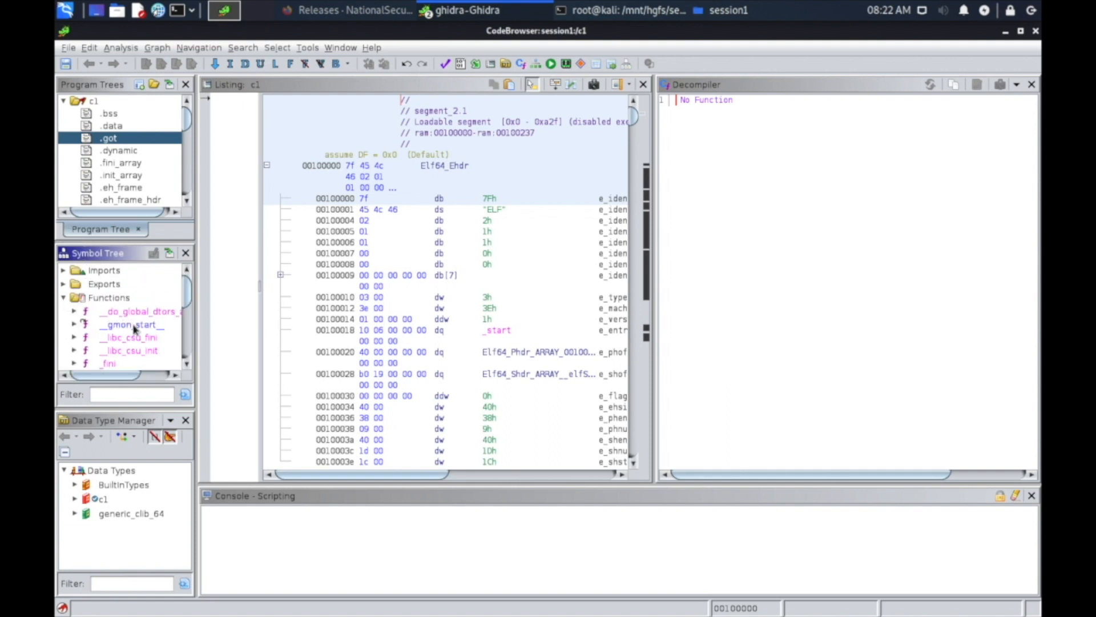
{"action": "left_click_drag", "start_coordinate": [186, 287], "coordinate": [184, 345]}
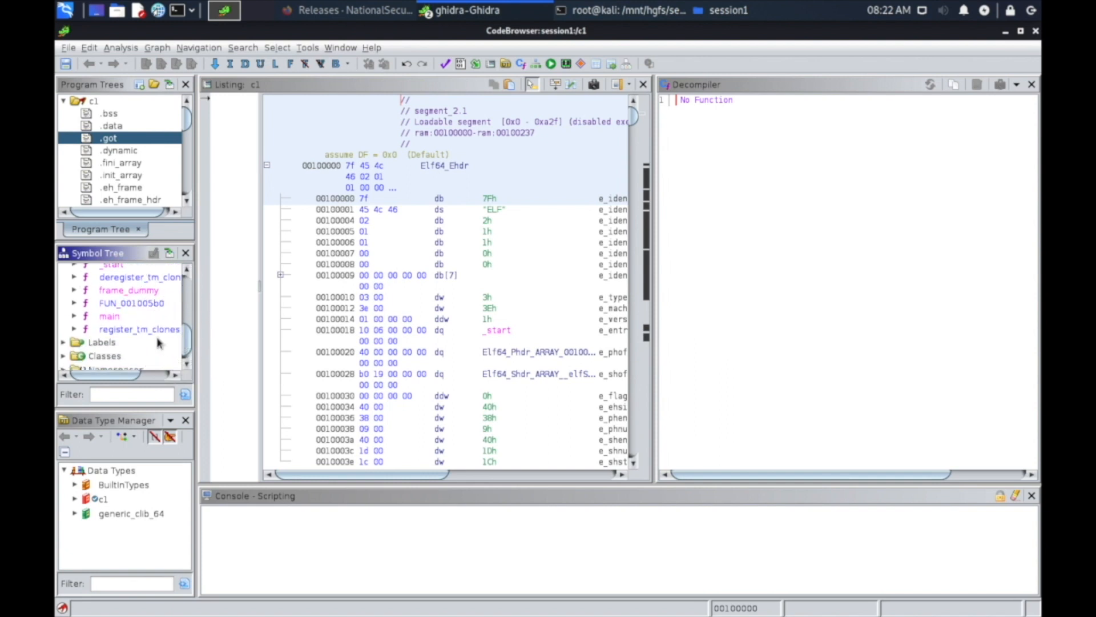
{"action": "double_click", "coordinate": [110, 316]}
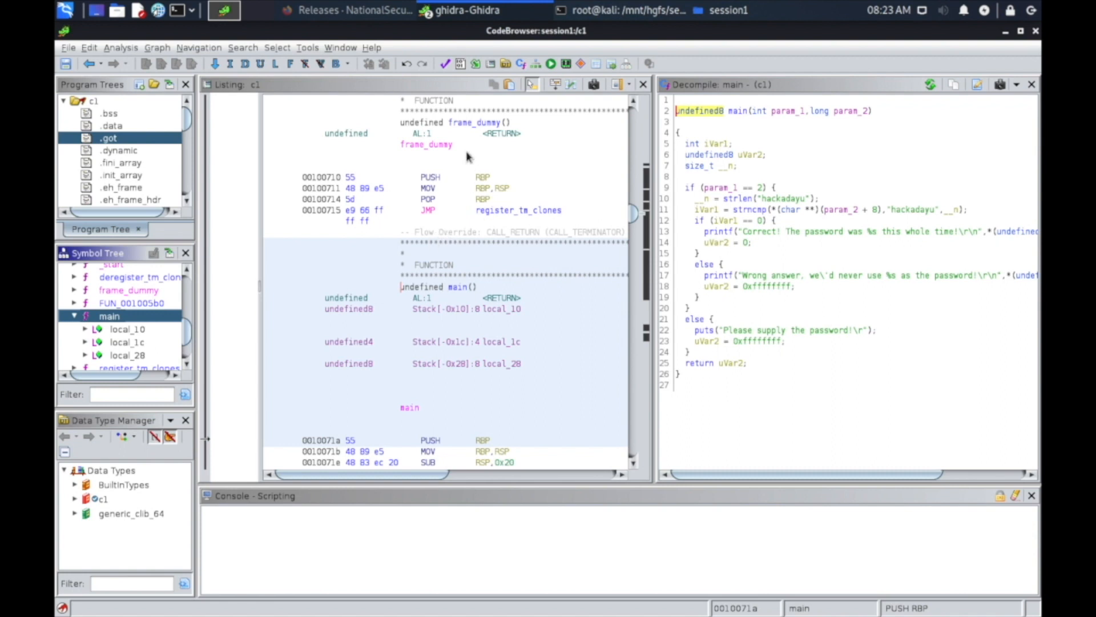
Enlarge the listing, read through the disassembly from main to __libc_csu_fini, and return to the start of main.
{"action": "left_click_drag", "start_coordinate": [655, 292], "coordinate": [917, 305]}
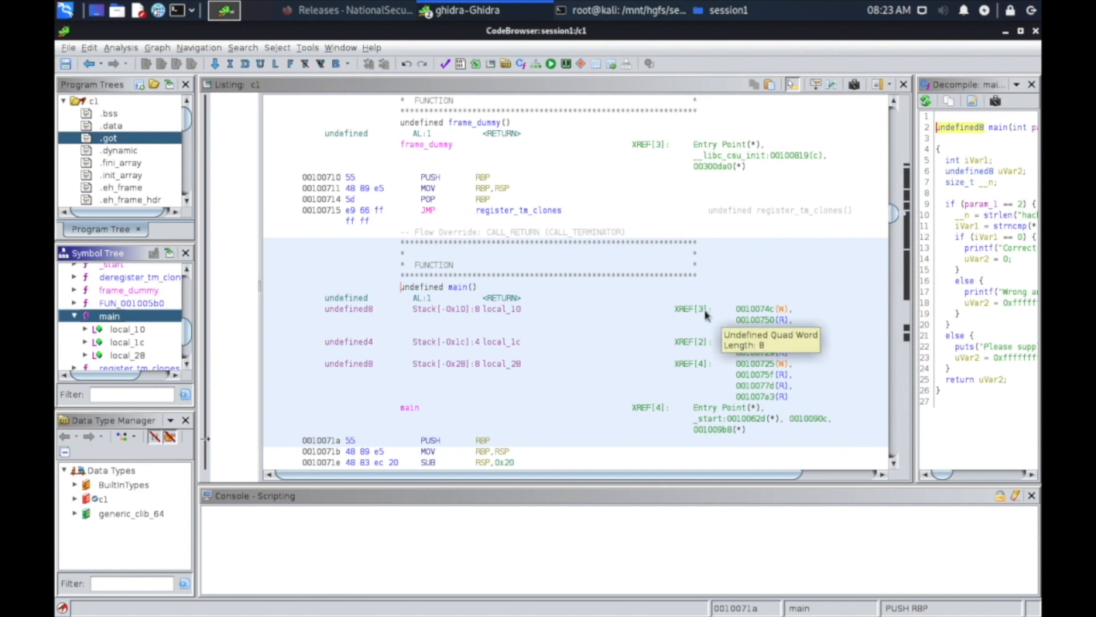
{"action": "left_click_drag", "start_coordinate": [254, 283], "coordinate": [210, 284]}
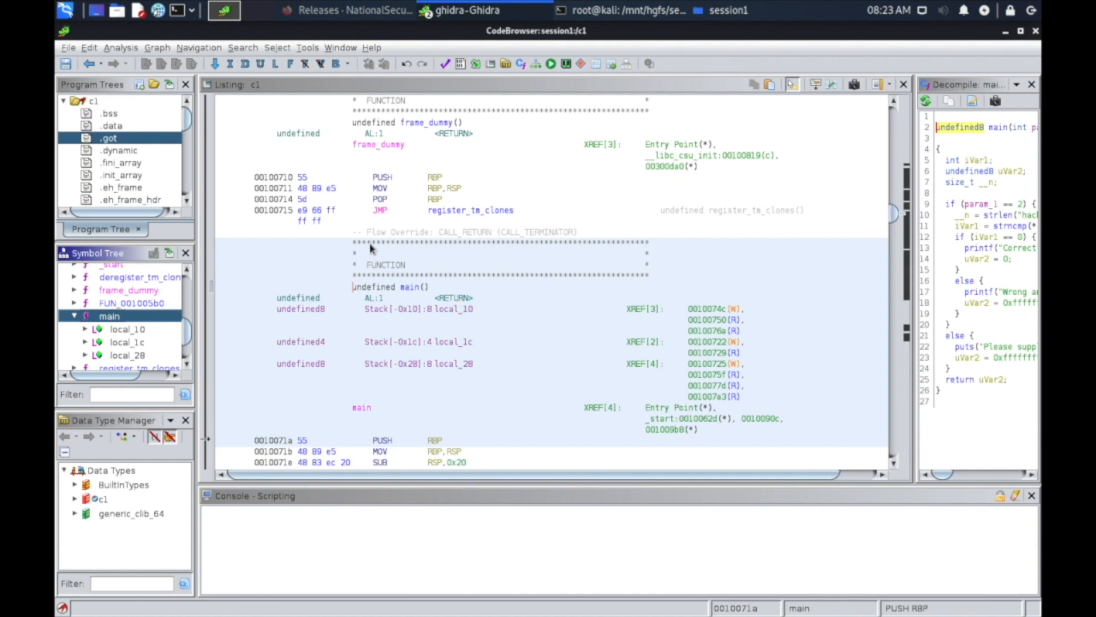
{"action": "scroll", "coordinate": [379, 267], "scroll_direction": "down", "scroll_amount": 2}
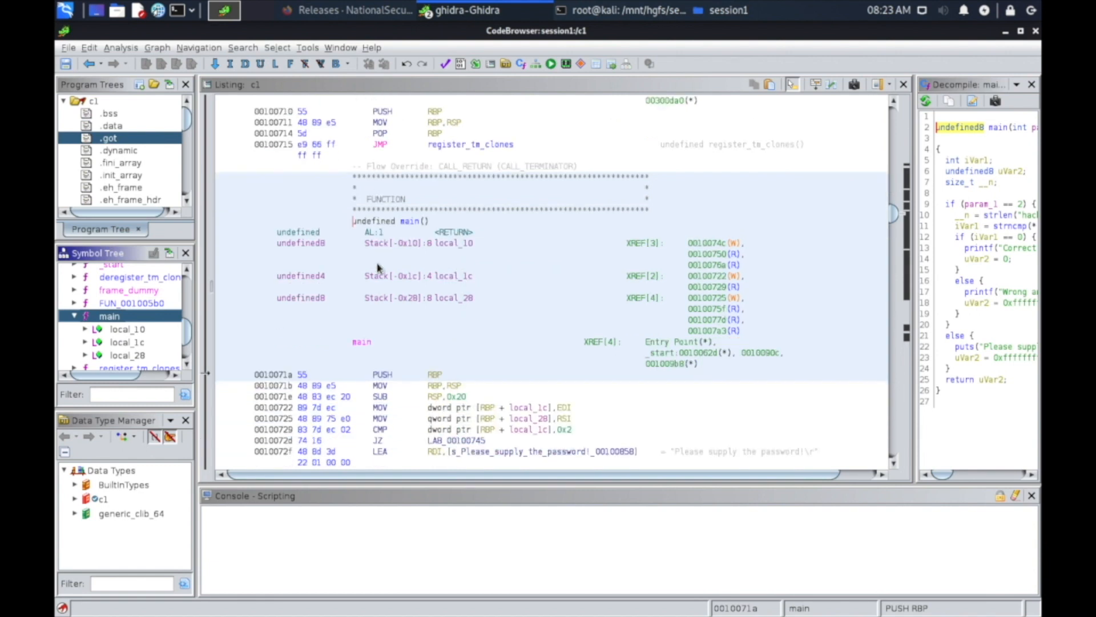
{"action": "scroll", "coordinate": [392, 281], "scroll_direction": "down", "scroll_amount": 15}
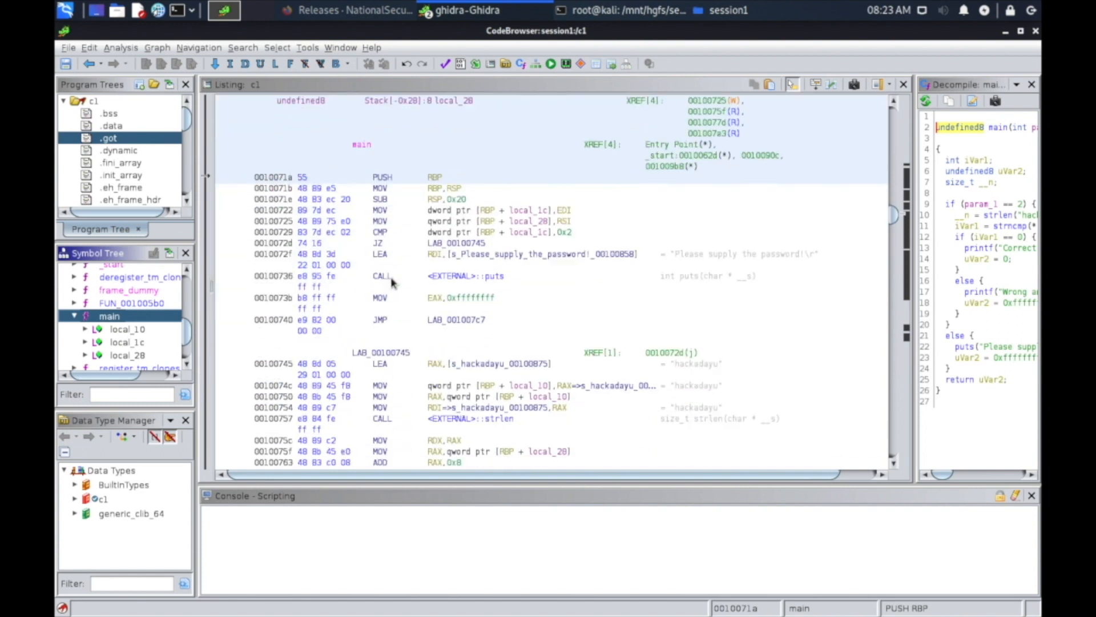
{"action": "scroll", "coordinate": [392, 281], "scroll_direction": "down", "scroll_amount": 6}
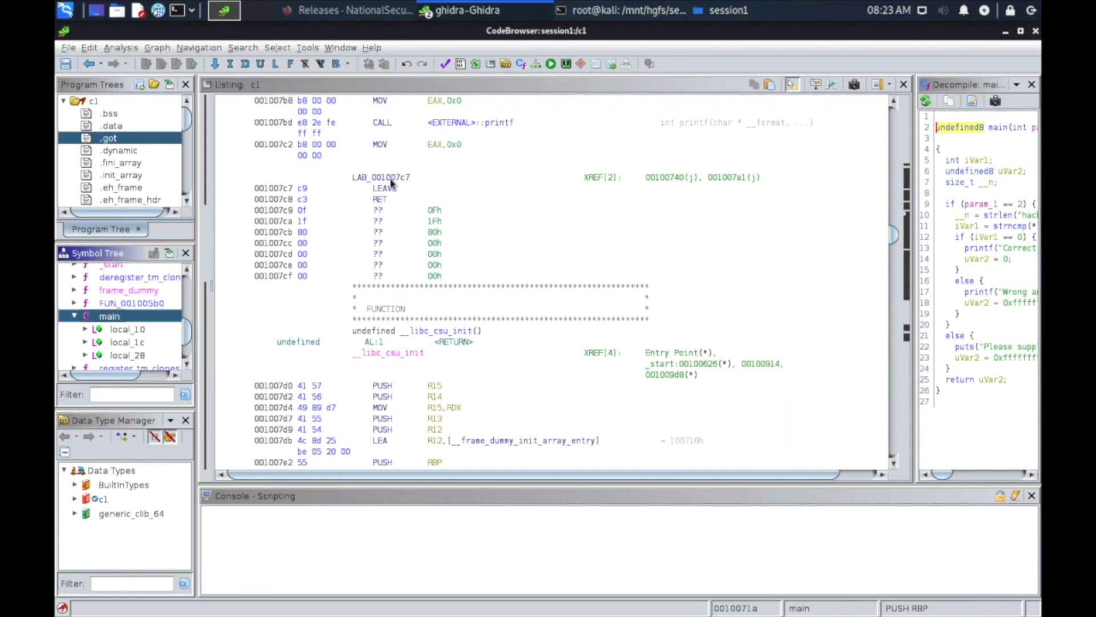
{"action": "scroll", "coordinate": [379, 320], "scroll_direction": "down", "scroll_amount": 1}
{"action": "scroll", "coordinate": [379, 321], "scroll_direction": "down", "scroll_amount": 20}
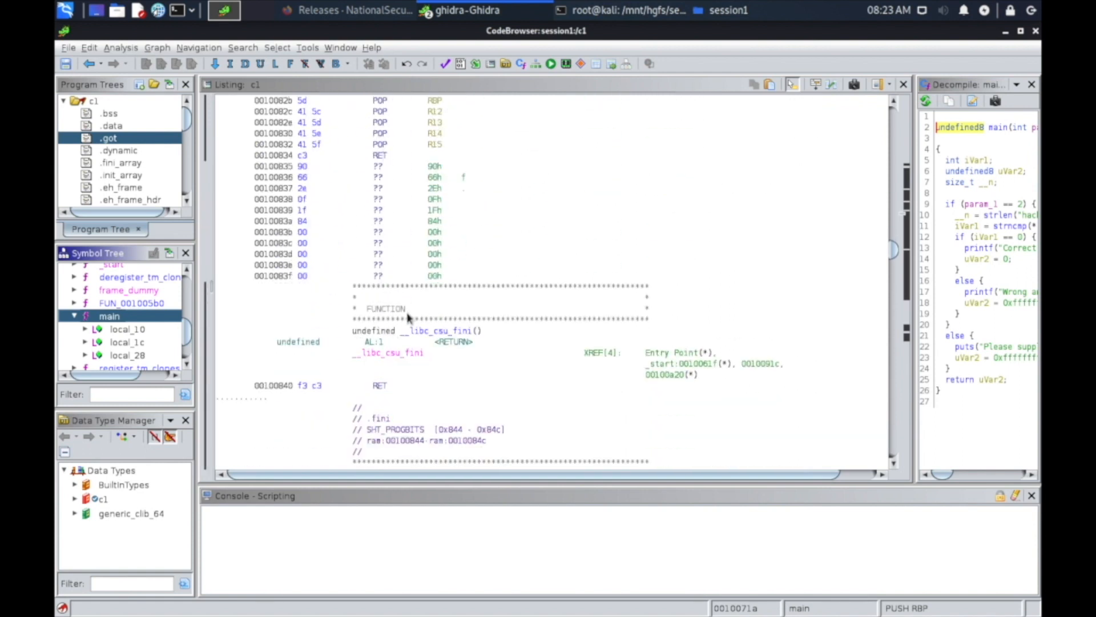
{"action": "double_click", "coordinate": [123, 318]}
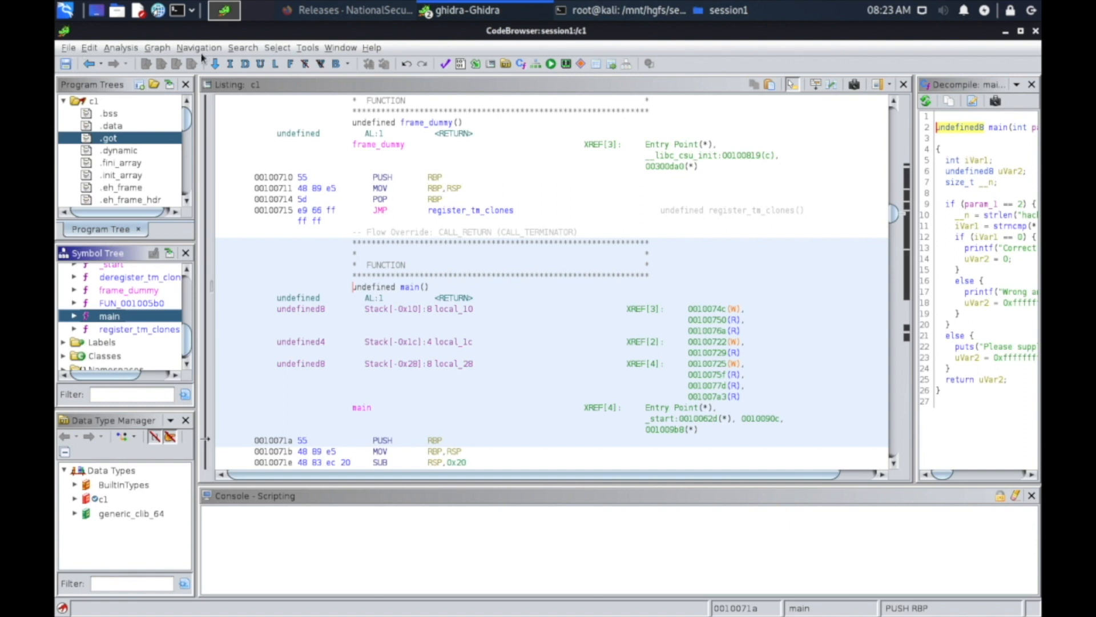
{"action": "left_click", "coordinate": [243, 48]}
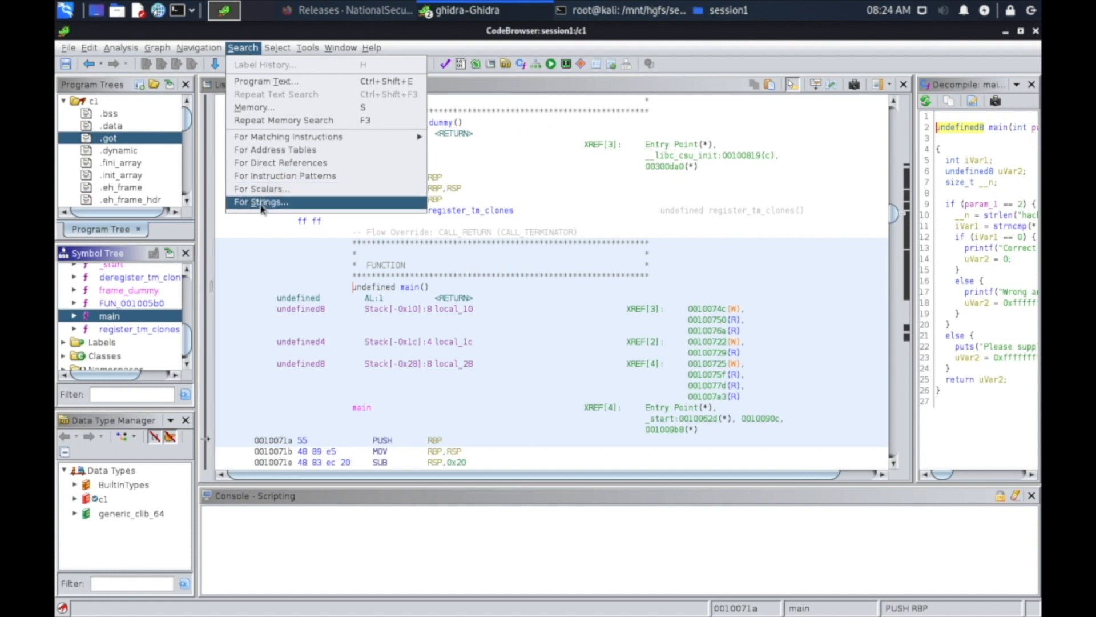
{"action": "mouse_move", "coordinate": [289, 48]}
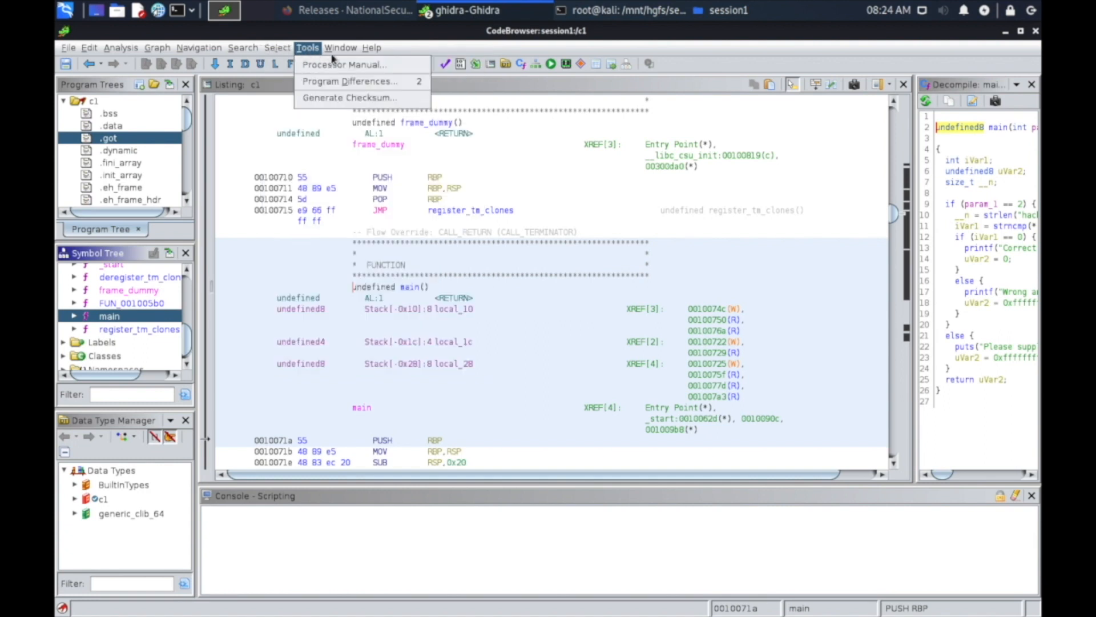
{"action": "mouse_move", "coordinate": [333, 55]}
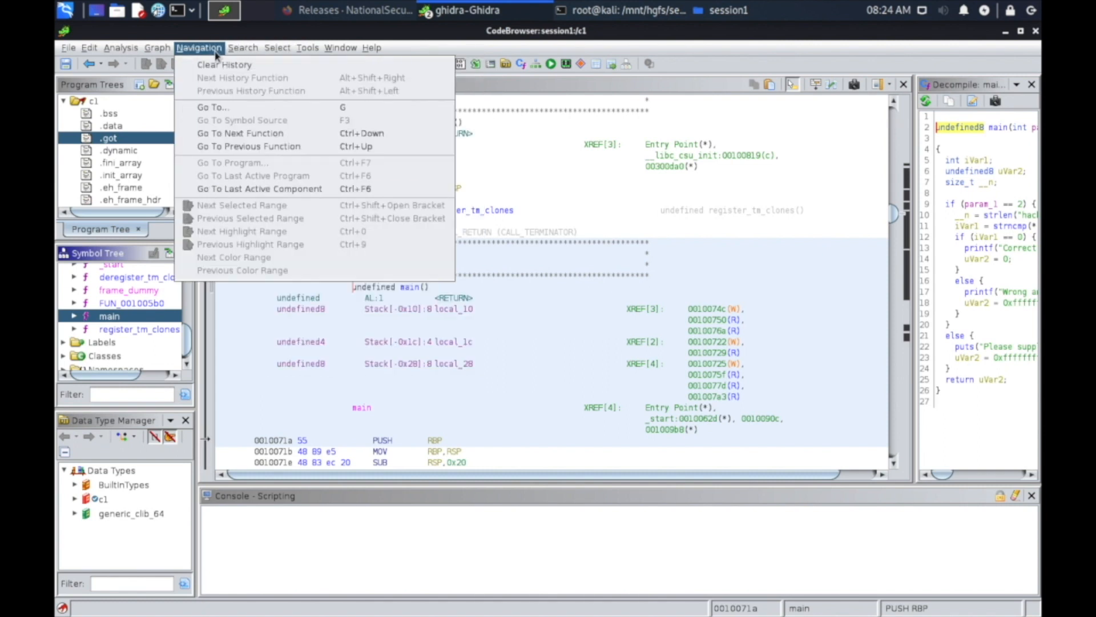
{"action": "mouse_move", "coordinate": [167, 51]}
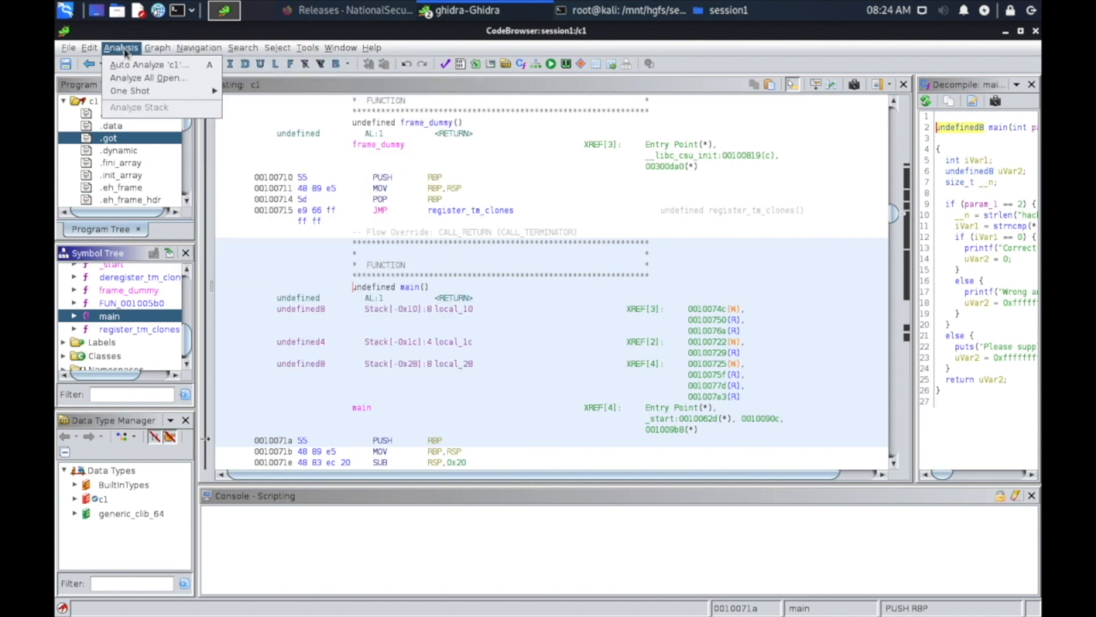
{"action": "mouse_move", "coordinate": [92, 52]}
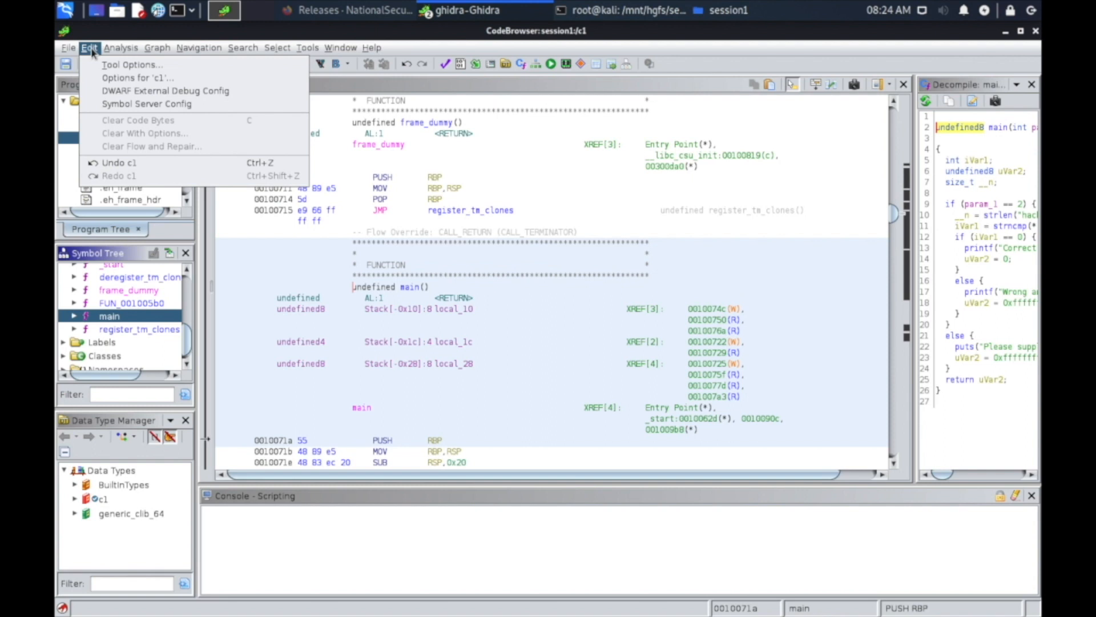
{"action": "left_click", "coordinate": [761, 272]}
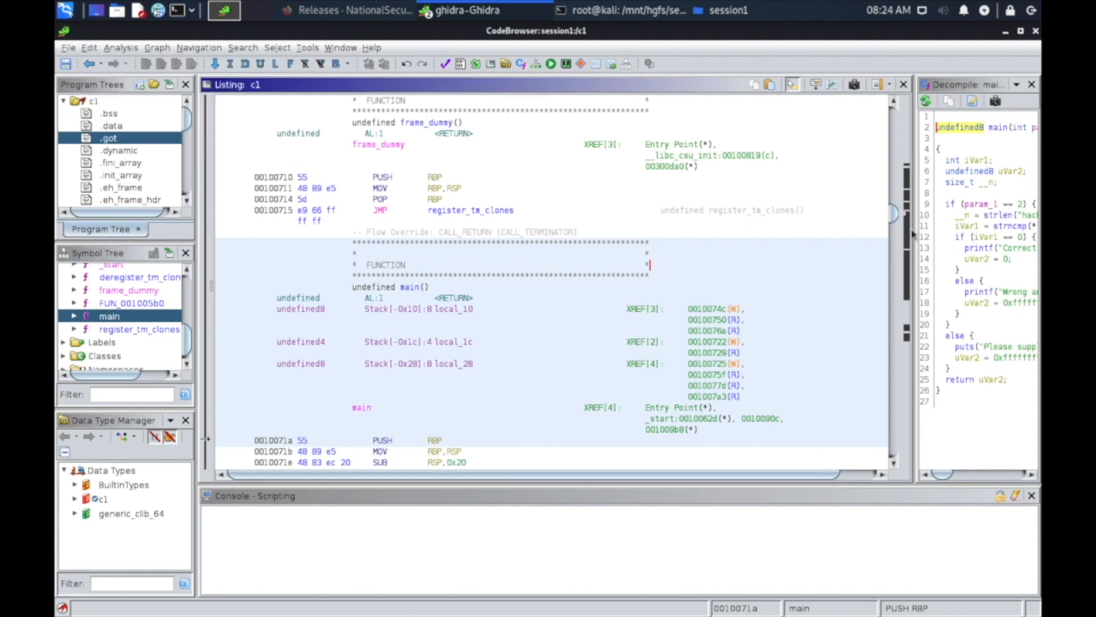
Widen the decompiler pane to show main's full decompiled code and select the function name main.
{"action": "left_click_drag", "start_coordinate": [914, 231], "coordinate": [757, 243]}
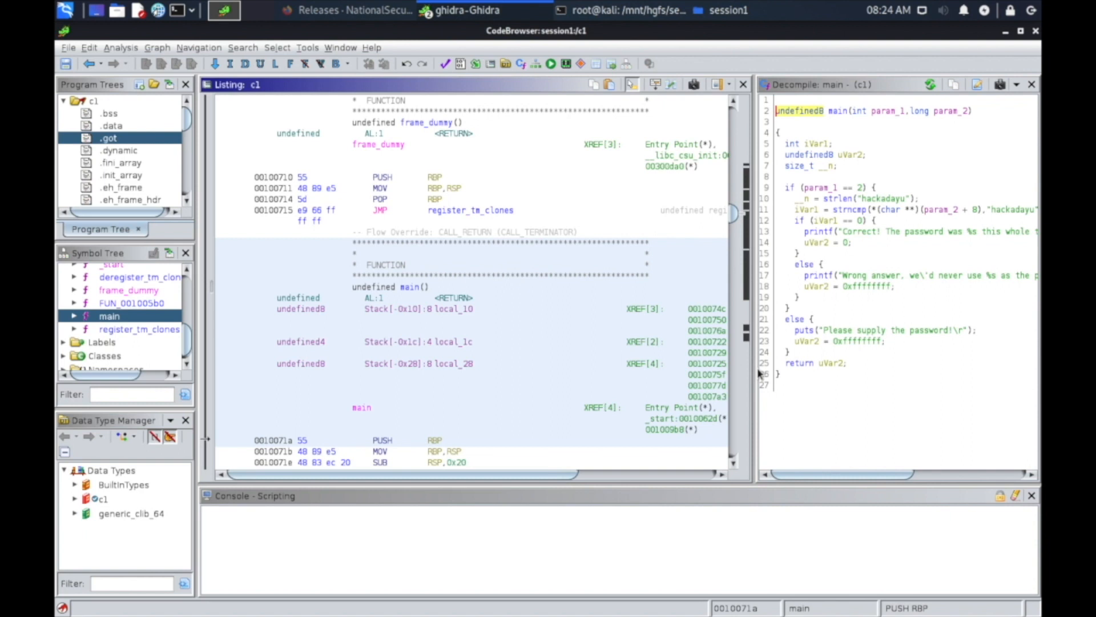
{"action": "left_click_drag", "start_coordinate": [756, 371], "coordinate": [522, 384]}
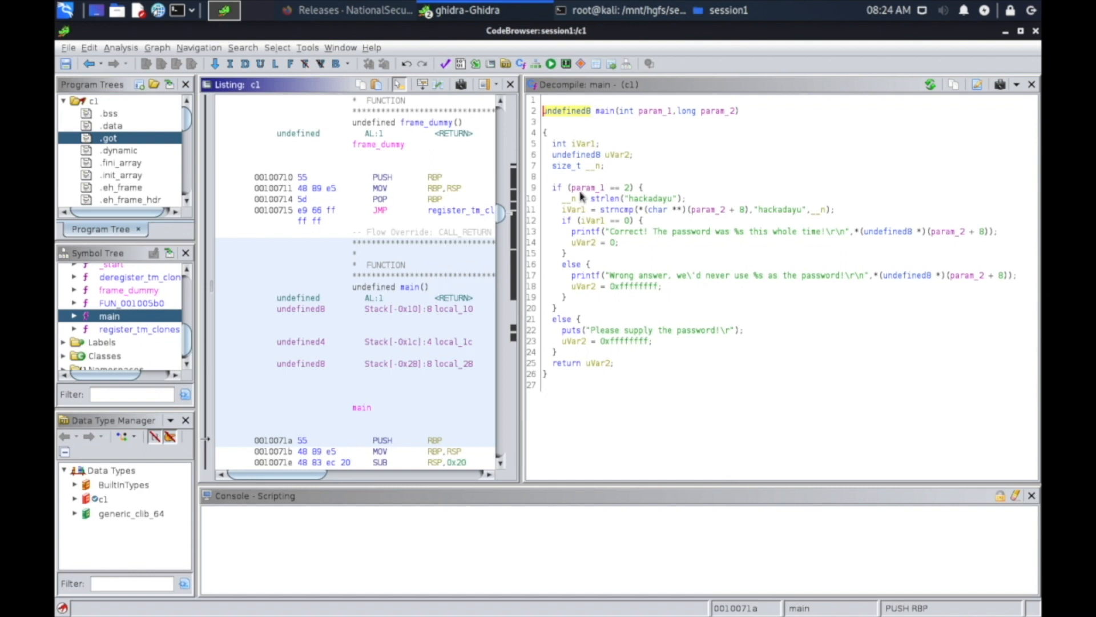
{"action": "left_click", "coordinate": [606, 113]}
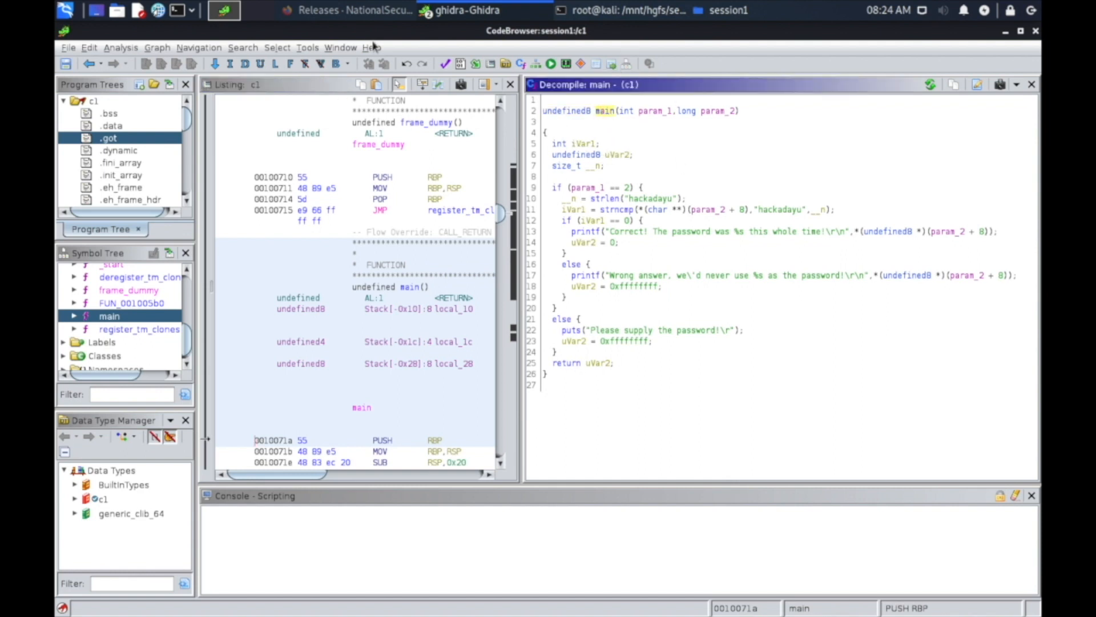
Switch to Firefox and open the article "What does int argc, char *argv[] mean in C/C++?" in a new tab.
{"action": "left_click", "coordinate": [365, 12]}
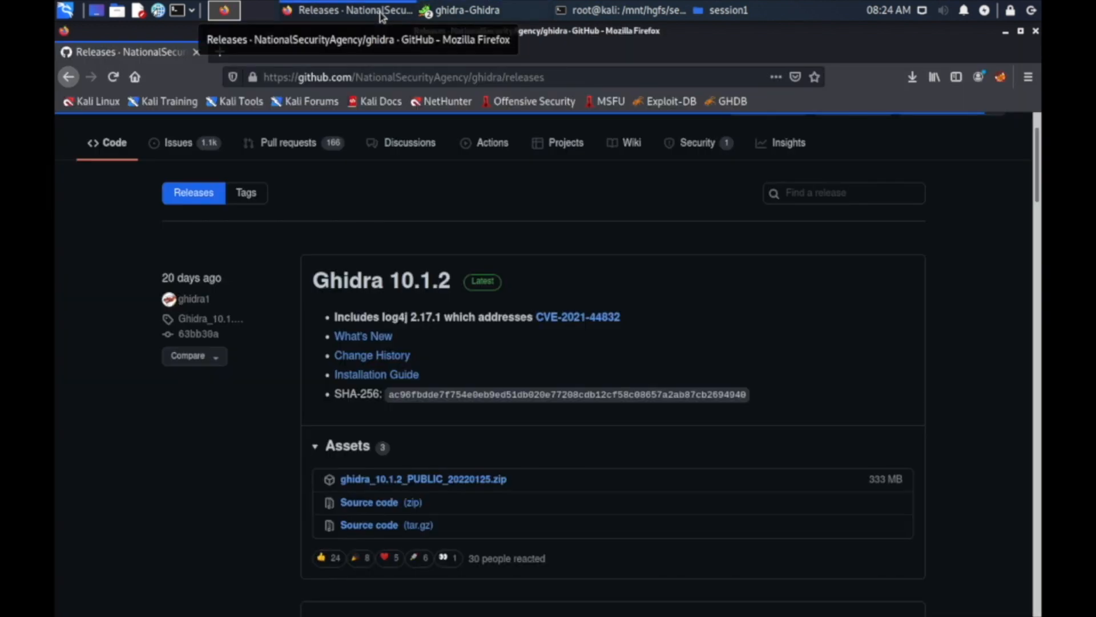
{"action": "left_click", "coordinate": [219, 53]}
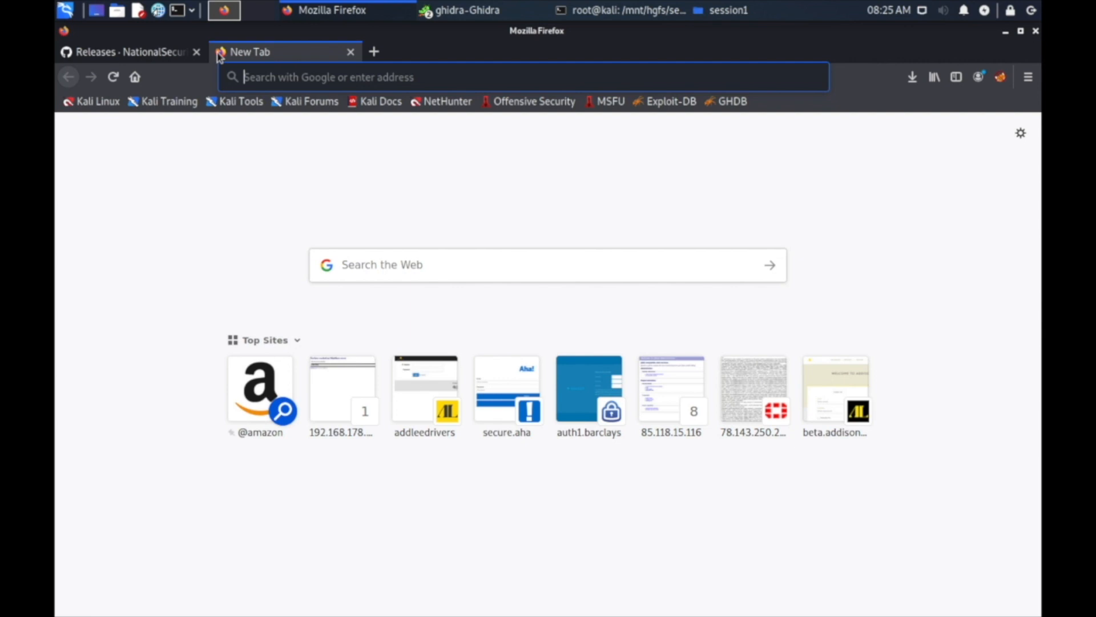
{"action": "type", "text": "ma"}
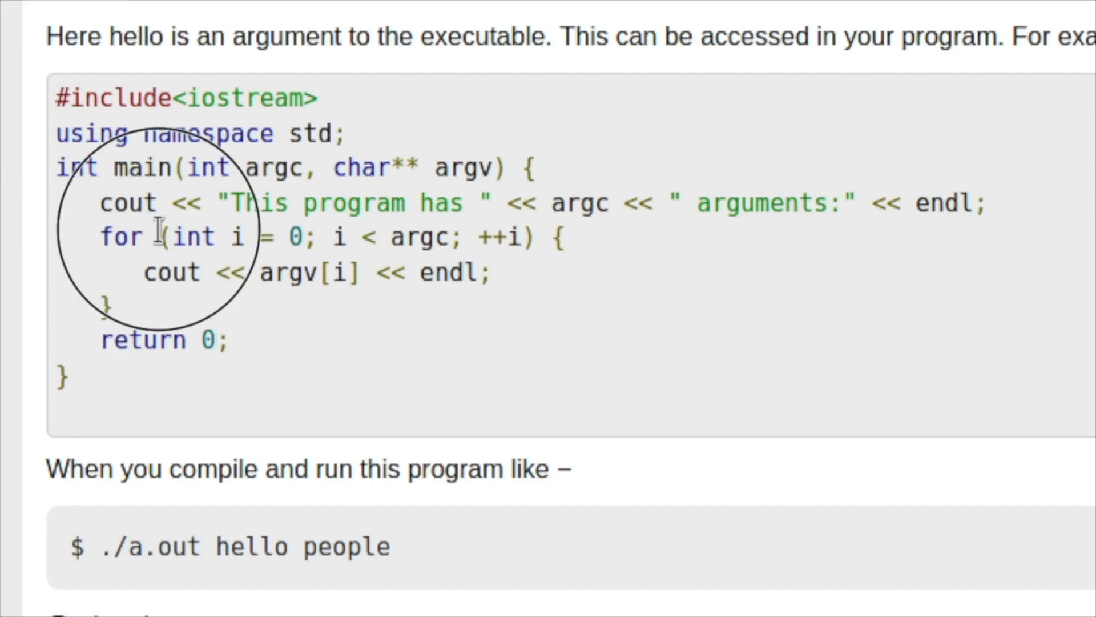
Read the article's explanation and C++ example of main's arguments, and select argc in the main function signature.
{"action": "left_click_drag", "start_coordinate": [159, 230], "coordinate": [214, 412]}
{"action": "left_click", "coordinate": [214, 412]}
{"action": "scroll", "coordinate": [214, 412], "scroll_direction": "up", "scroll_amount": 5}
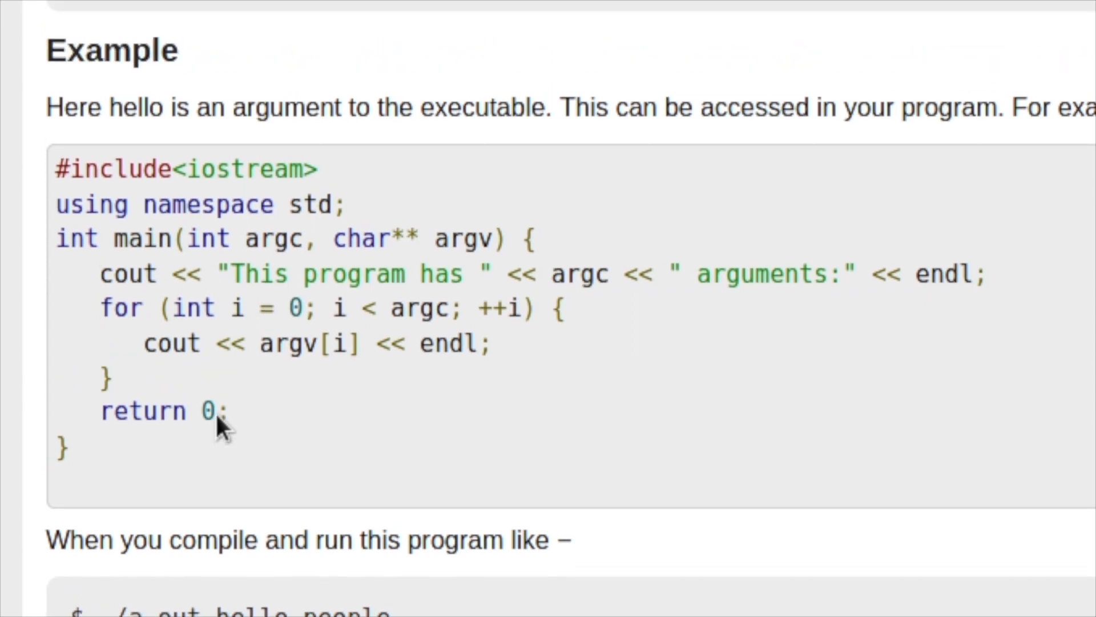
{"action": "scroll", "coordinate": [215, 412], "scroll_direction": "up", "scroll_amount": 5}
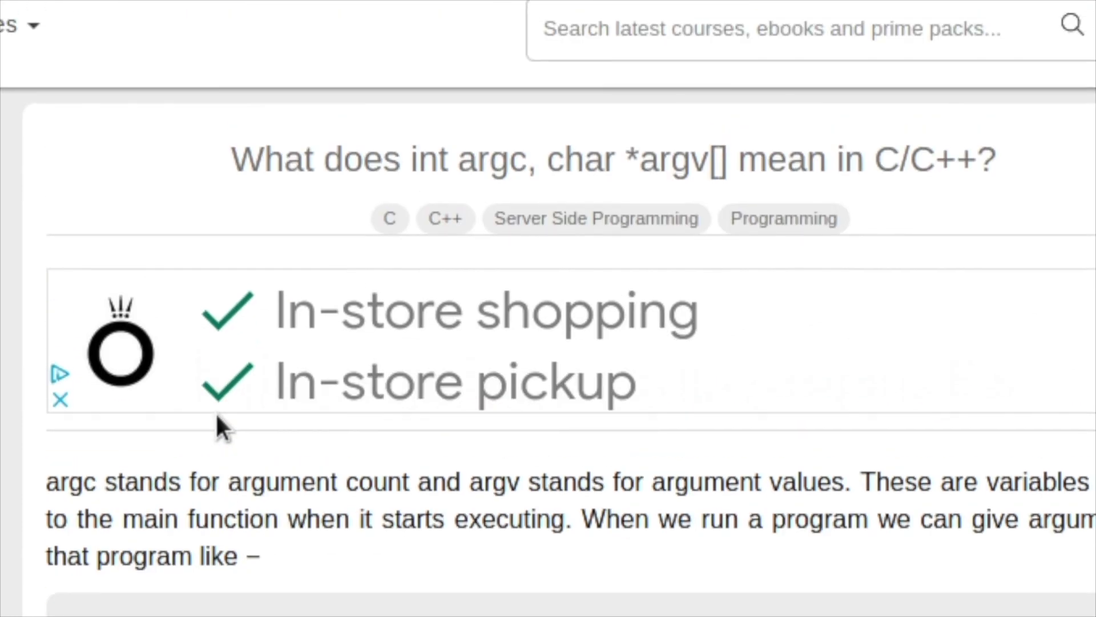
{"action": "scroll", "coordinate": [214, 413], "scroll_direction": "down", "scroll_amount": 10}
{"action": "left_click_drag", "start_coordinate": [188, 167], "coordinate": [294, 166]}
{"action": "left_click", "coordinate": [294, 165]}
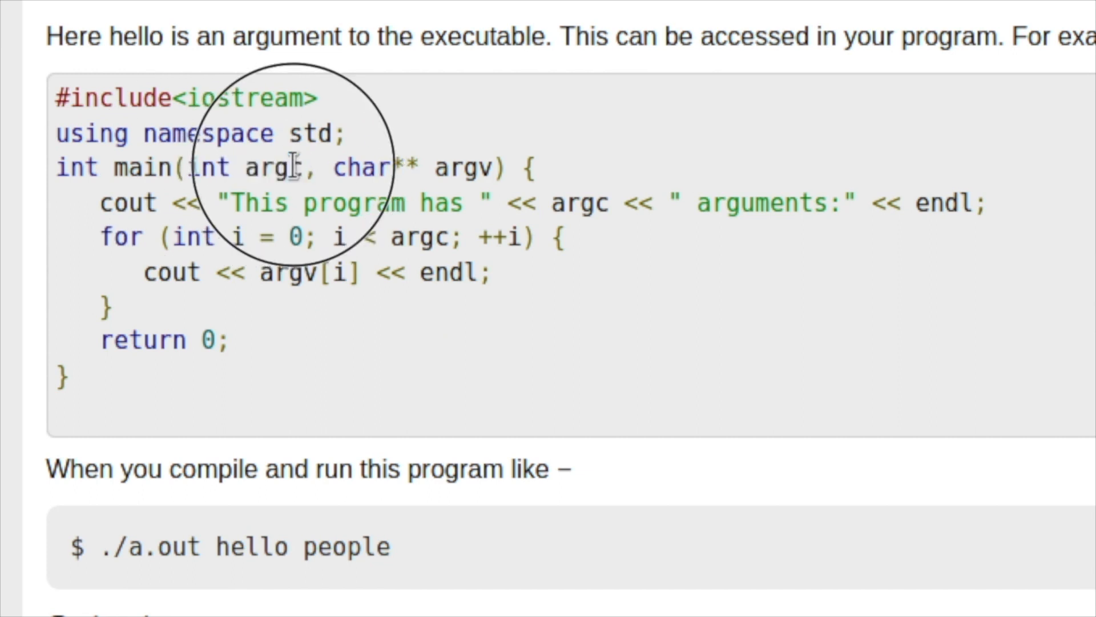
{"action": "double_click", "coordinate": [286, 167]}
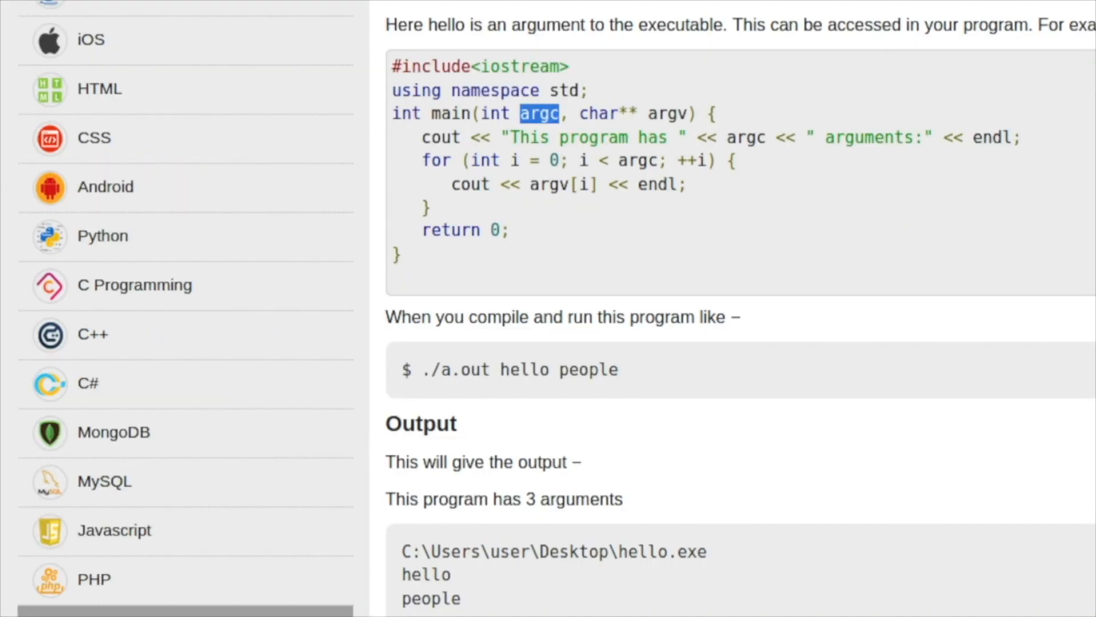
Switch to the terminal in the session1 folder and try to run ./c1.
{"action": "left_click", "coordinate": [185, 1]}
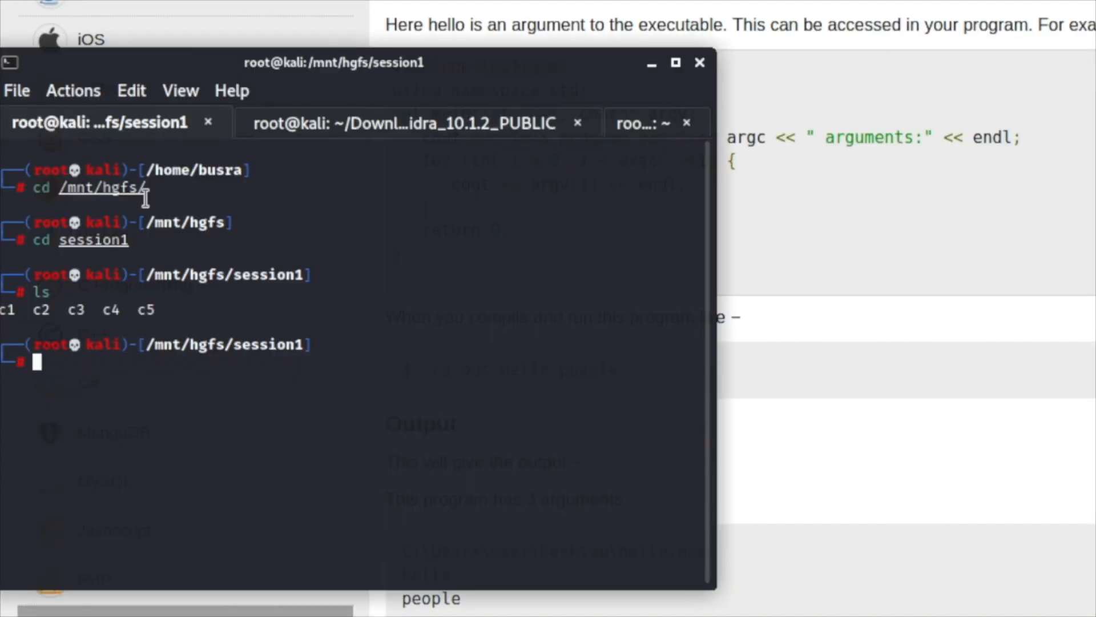
{"action": "double_click", "coordinate": [5, 313]}
{"action": "type", "text": "./c1"}
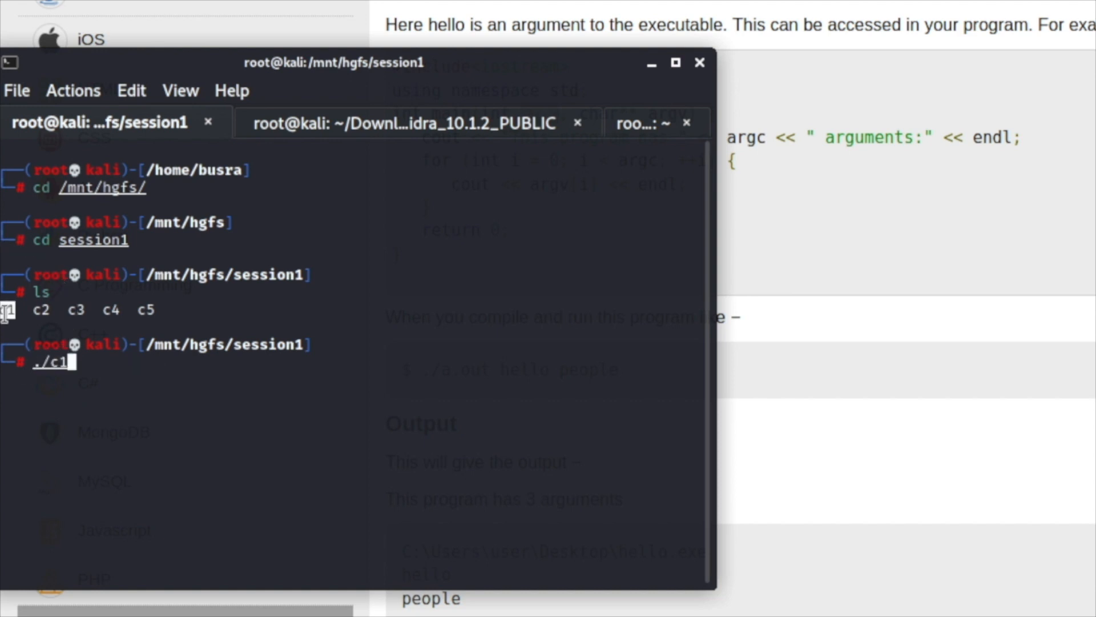
{"action": "key", "text": "Return"}
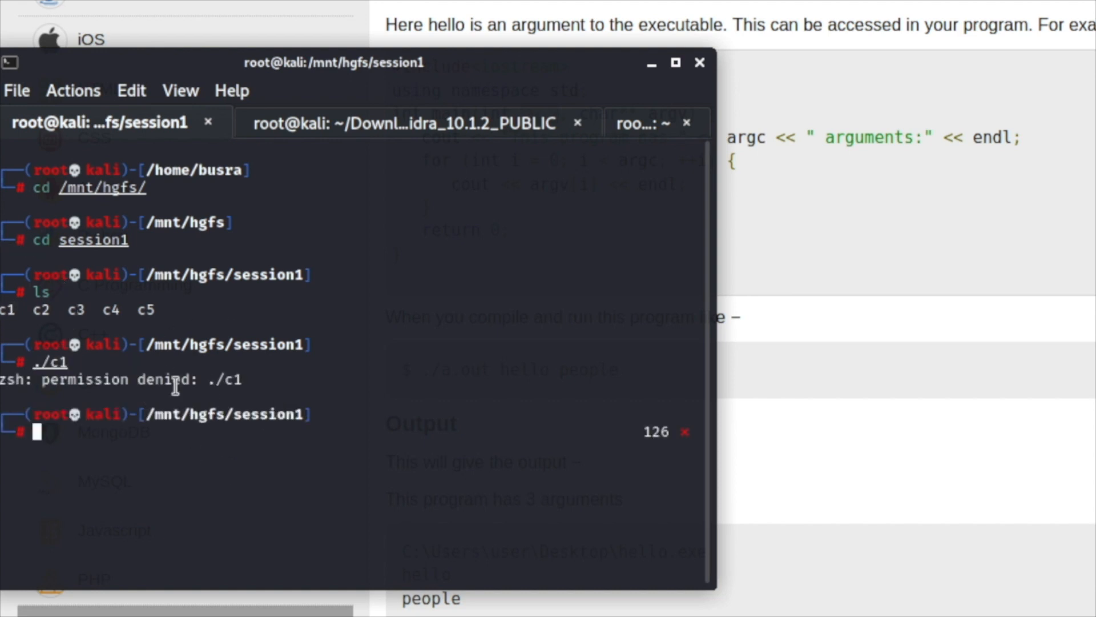
Make all files starting with c executable using chmod +x c*.
{"action": "type", "text": "chmod"}
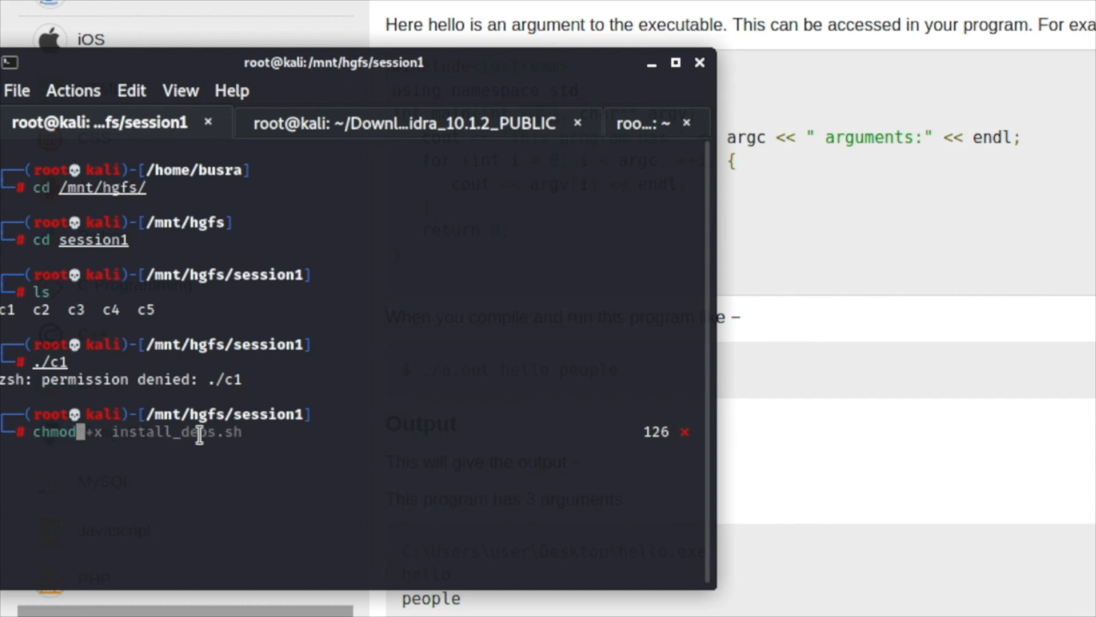
{"action": "type", "text": " +"}
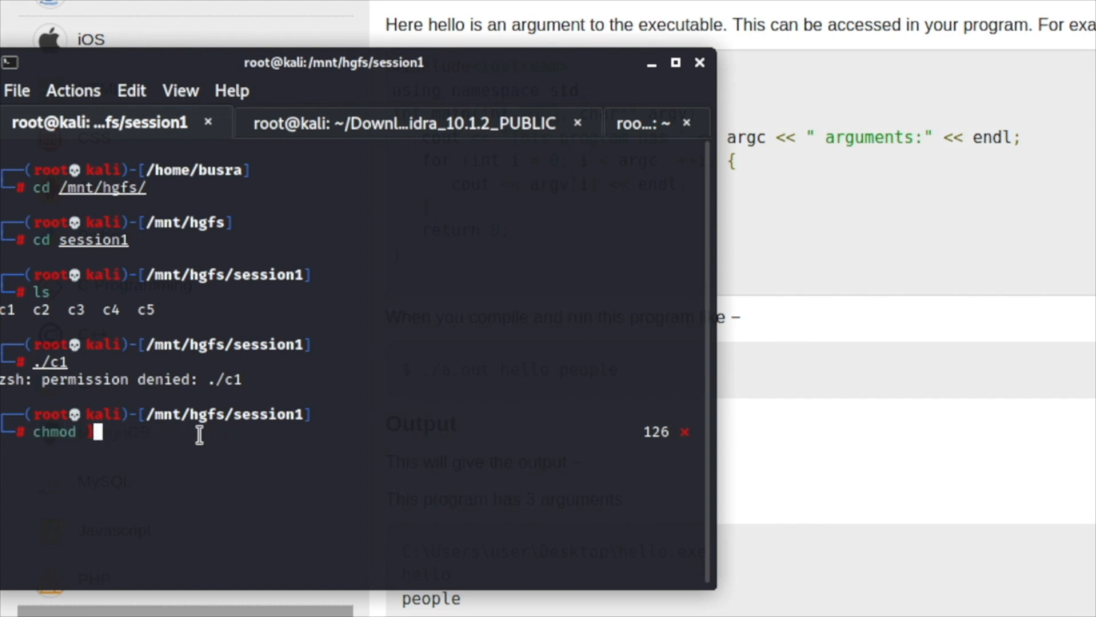
{"action": "type", "text": "z"}
{"action": "key", "text": "BackSpace"}
{"action": "type", "text": "x "}
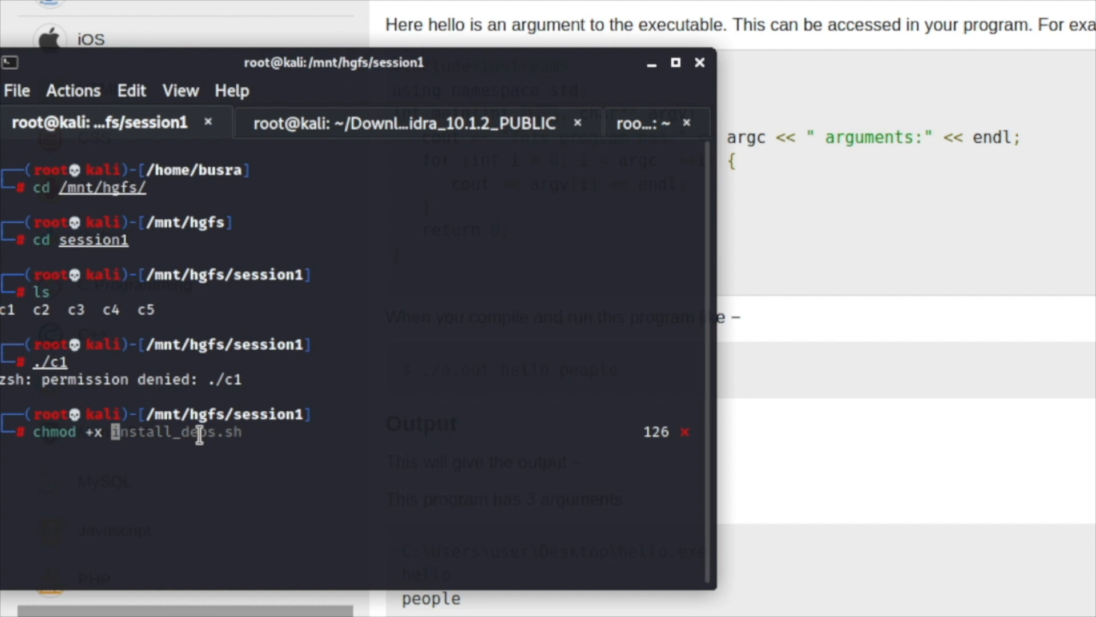
{"action": "type", "text": "c"}
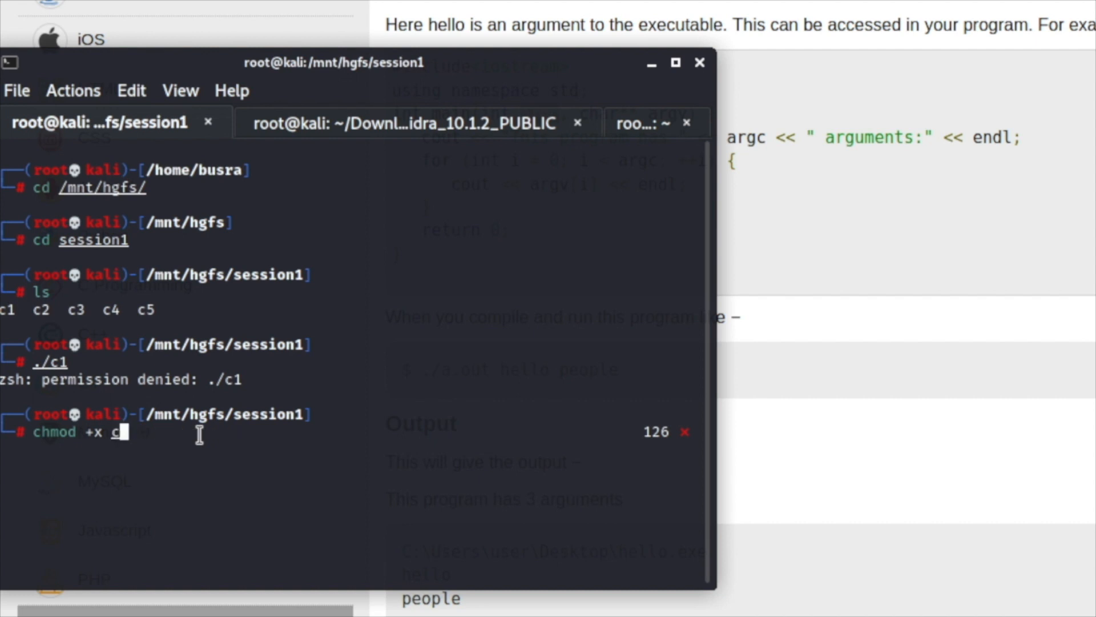
{"action": "type", "text": "*"}
{"action": "key", "text": "Return"}
Clear the terminal and list the session1 folder's contents with permissions using ls -la.
{"action": "type", "text": "clear"}
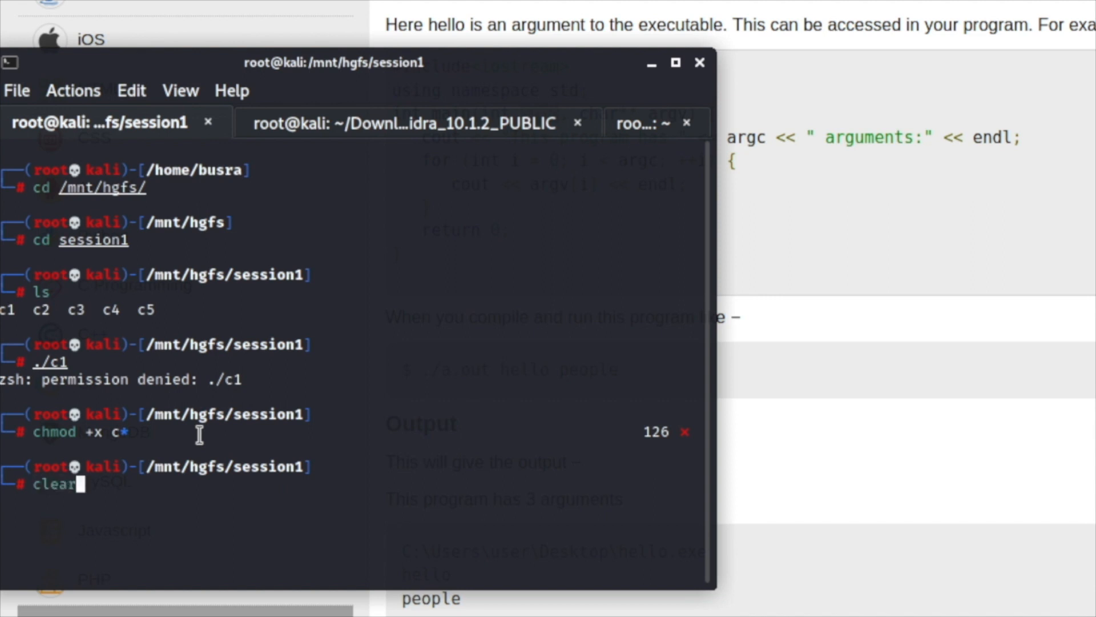
{"action": "key", "text": "Return"}
{"action": "type", "text": "ls -la"}
{"action": "key", "text": "Return"}
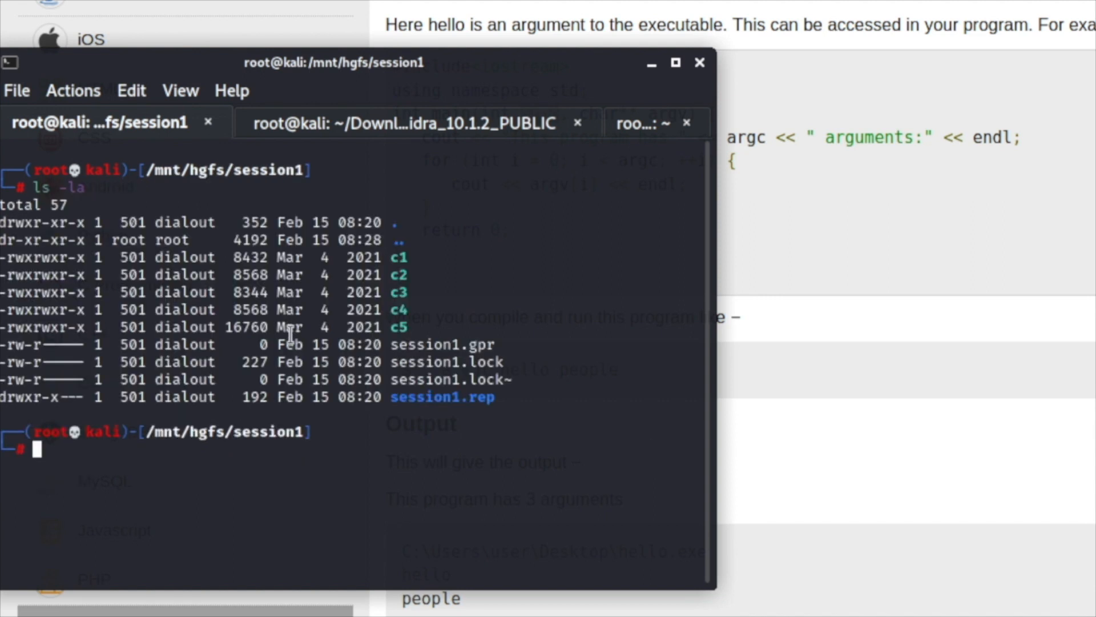
Resize the terminal window to about 77 x 25 characters and return to its prompt.
{"action": "left_click_drag", "start_coordinate": [7, 265], "coordinate": [203, 263]}
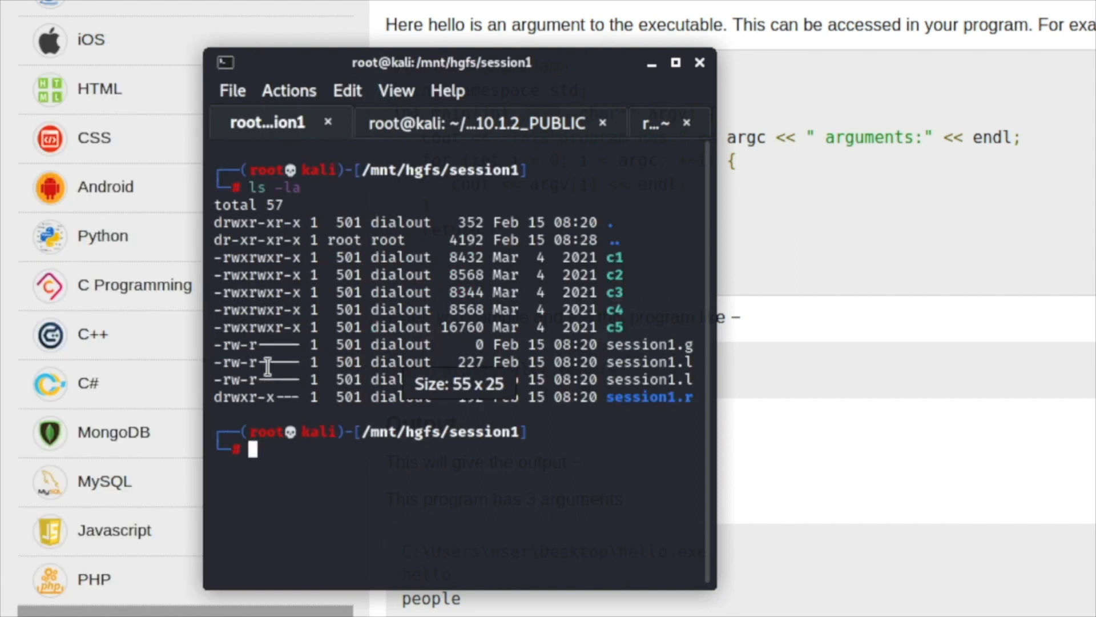
{"action": "left_click", "coordinate": [201, 343]}
{"action": "key", "text": "alt+Tab"}
{"action": "left_click_drag", "start_coordinate": [183, 290], "coordinate": [17, 284]}
{"action": "left_click", "coordinate": [156, 472]}
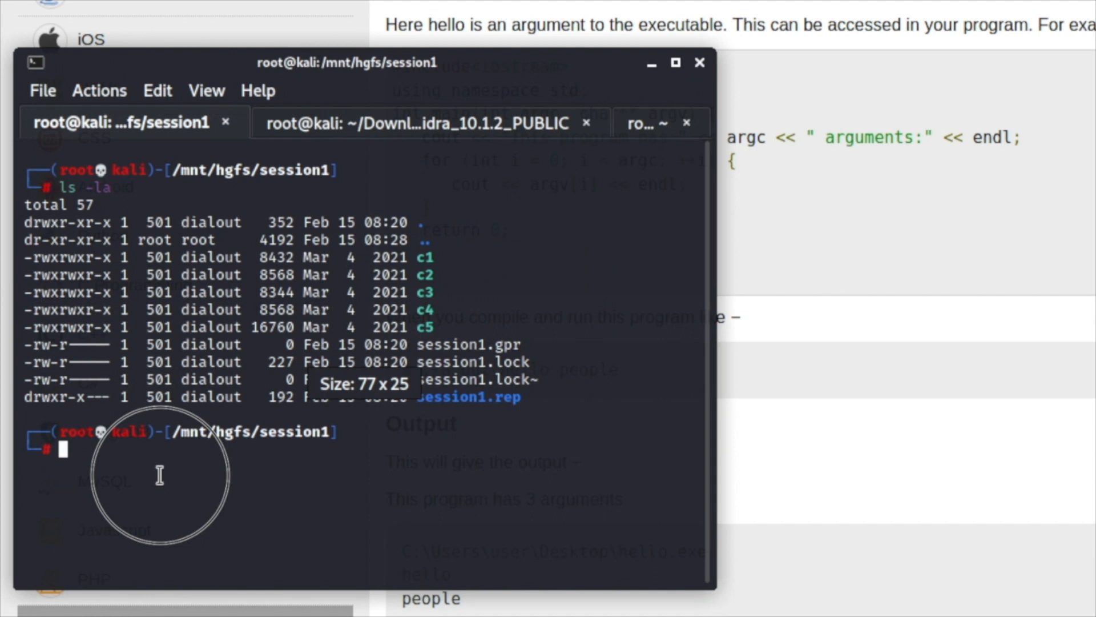
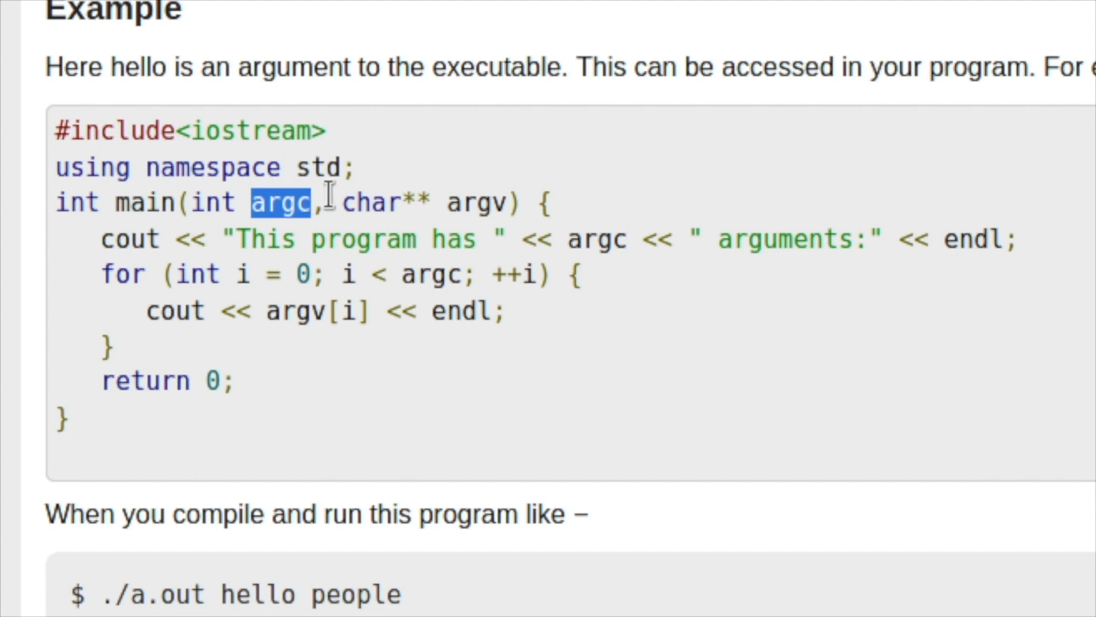
Highlight the char** argv parameter in the main function signature of the C++ example.
{"action": "left_click_drag", "start_coordinate": [346, 203], "coordinate": [503, 203]}
{"action": "double_click", "coordinate": [496, 202]}
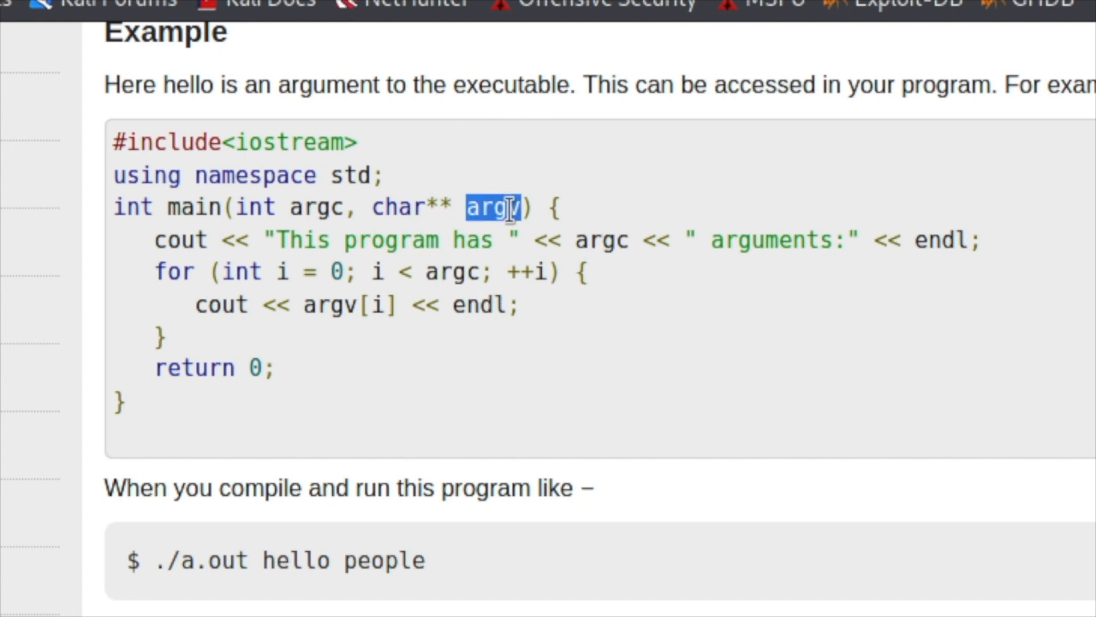
{"action": "double_click", "coordinate": [513, 206]}
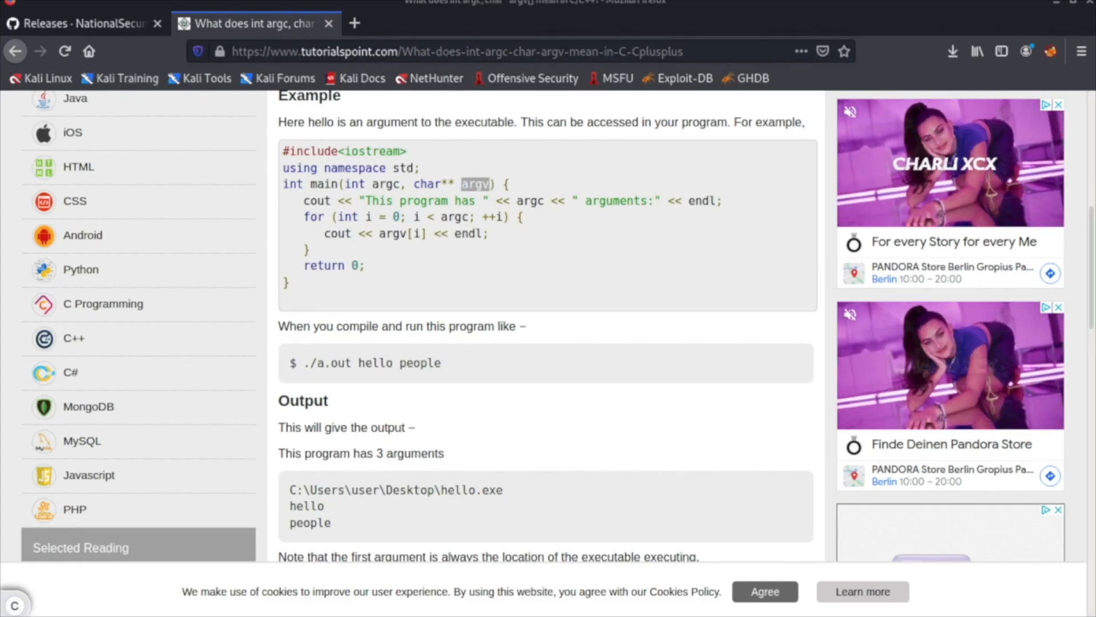
Switch to Sublime Text and write the sample call ./c1 1234567 on line 3 of the untitled file.
{"action": "key", "text": "super"}
{"action": "type", "text": "subl"}
{"action": "key", "text": "Return"}
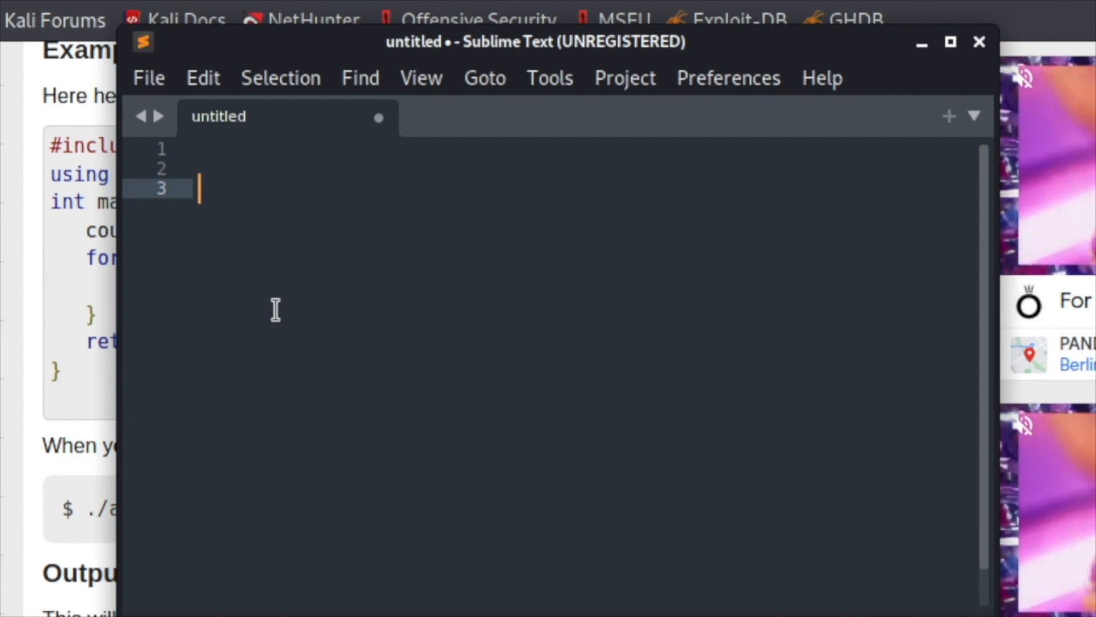
{"action": "type", "text": "./cl"}
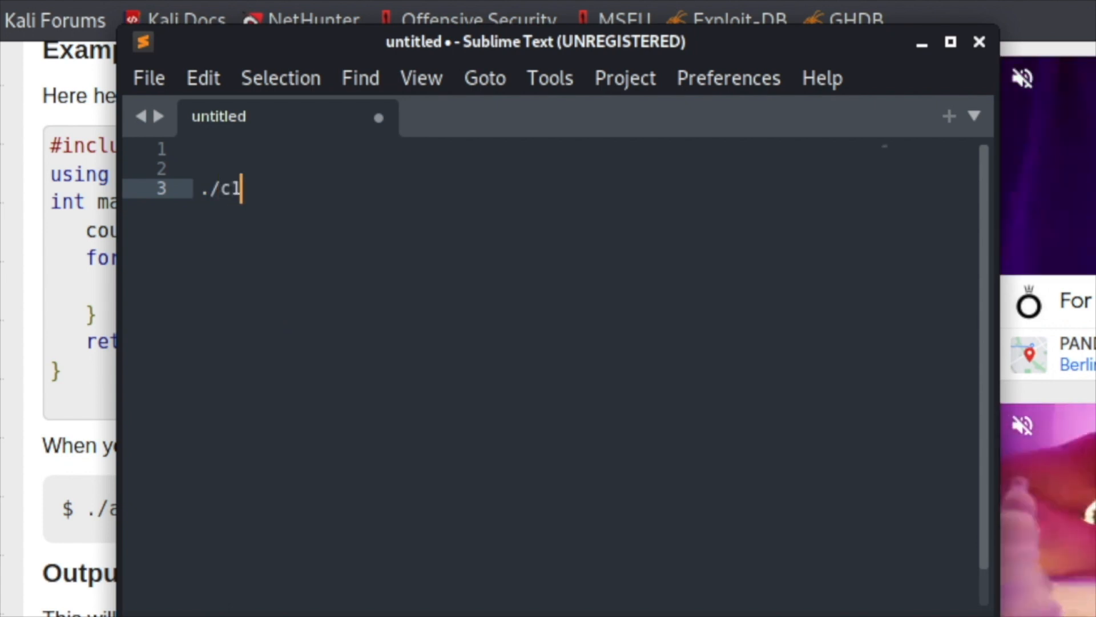
{"action": "type", "text": " 1234567"}
{"action": "double_click", "coordinate": [272, 188]}
{"action": "key", "text": "End"}
{"action": "key", "text": "Return"}
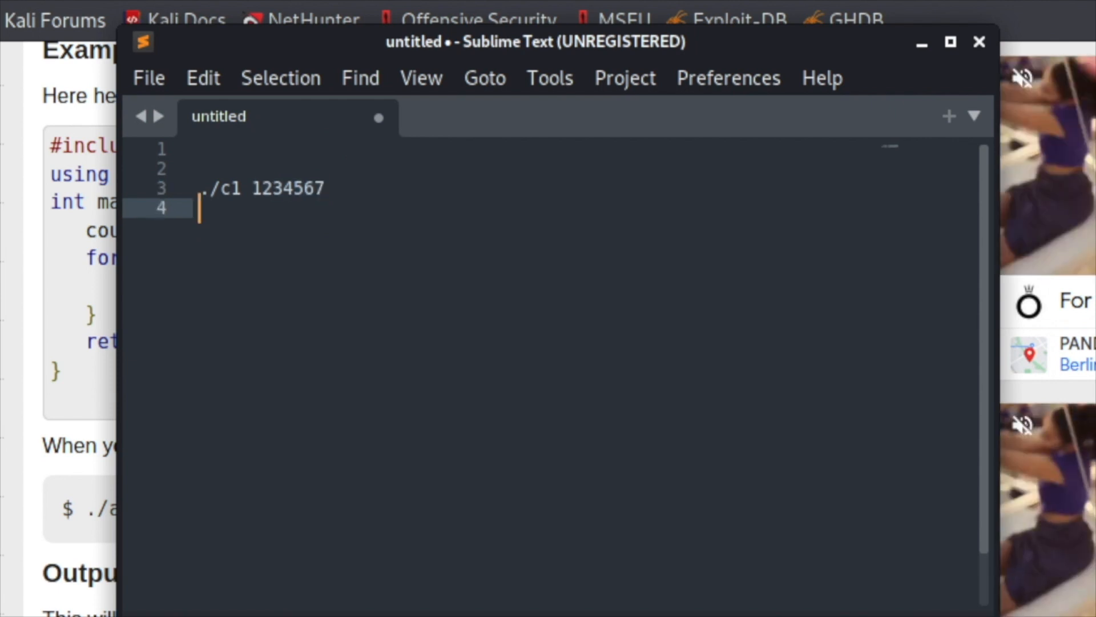
Copy the line int main(int argc, char** argv) { from the web example into line 6 of the Sublime Text notes.
{"action": "key", "text": "Return"}
{"action": "key", "text": "Return"}
{"action": "type", "text": "=="}
{"action": "key", "text": "BackSpace"}
{"action": "key", "text": "BackSpace"}
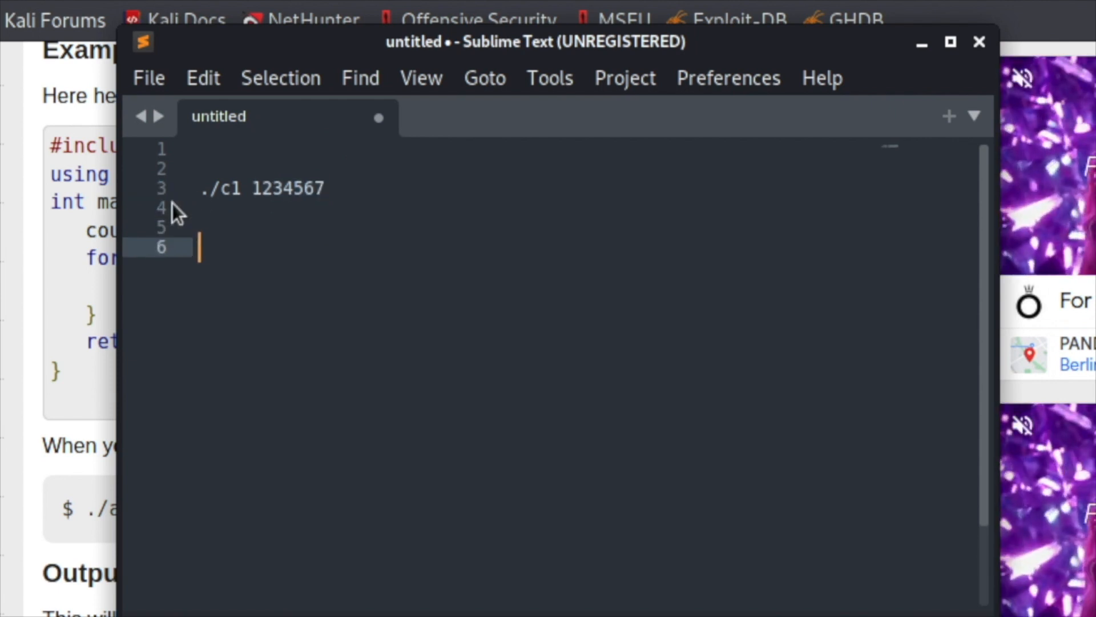
{"action": "left_click", "coordinate": [110, 204]}
{"action": "left_click_drag", "start_coordinate": [53, 203], "coordinate": [444, 205]}
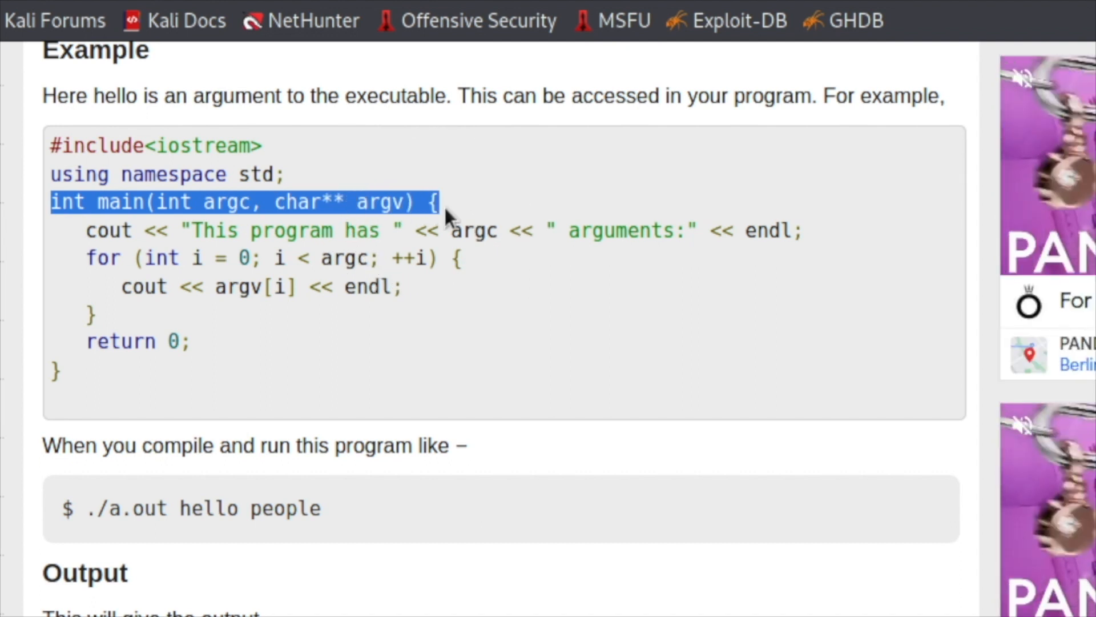
{"action": "key", "text": "ctrl+c"}
{"action": "key", "text": "alt+Tab"}
{"action": "key", "text": "ctrl+v"}
Copy argc from the pasted signature and note argc=2 on line 8, leaving one blank line between them.
{"action": "left_click", "coordinate": [351, 248]}
{"action": "double_click", "coordinate": [352, 249]}
{"action": "key", "text": "ctrl+c"}
{"action": "left_click", "coordinate": [321, 318]}
{"action": "key", "text": "Return"}
{"action": "key", "text": "Return"}
{"action": "key", "text": "ctrl+v"}
{"action": "type", "text": "+"}
{"action": "key", "text": "BackSpace"}
{"action": "type", "text": "_"}
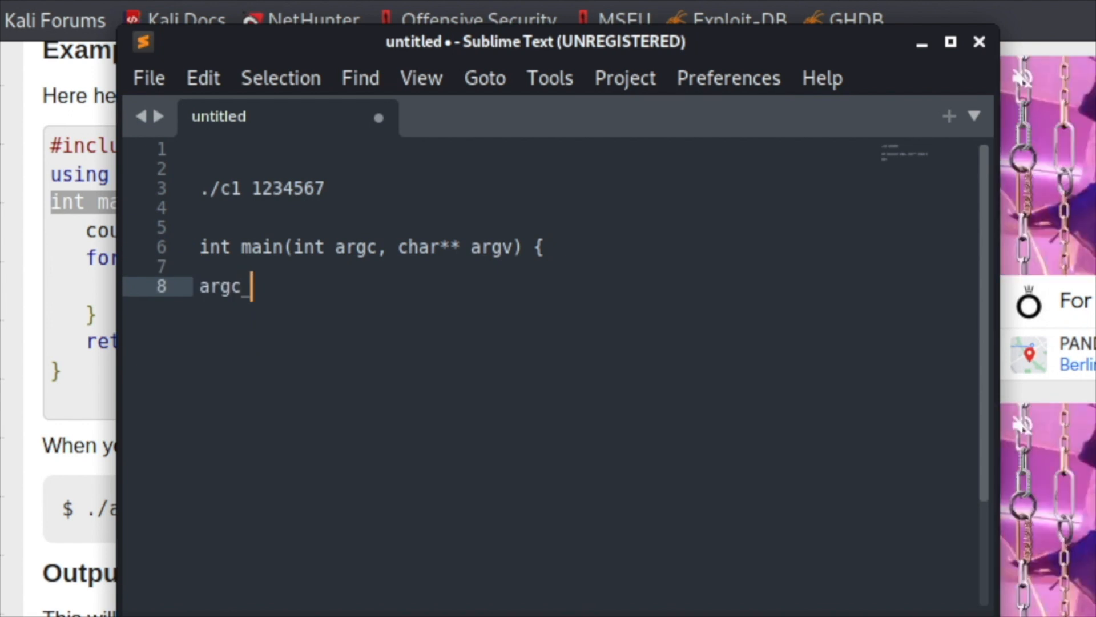
{"action": "key", "text": "BackSpace"}
{"action": "type", "text": "=2"}
Start a note for argv on the line directly below argc=2.
{"action": "key", "text": "Return"}
{"action": "type", "text": "arv"}
{"action": "key", "text": "BackSpace"}
{"action": "type", "text": "gv"}
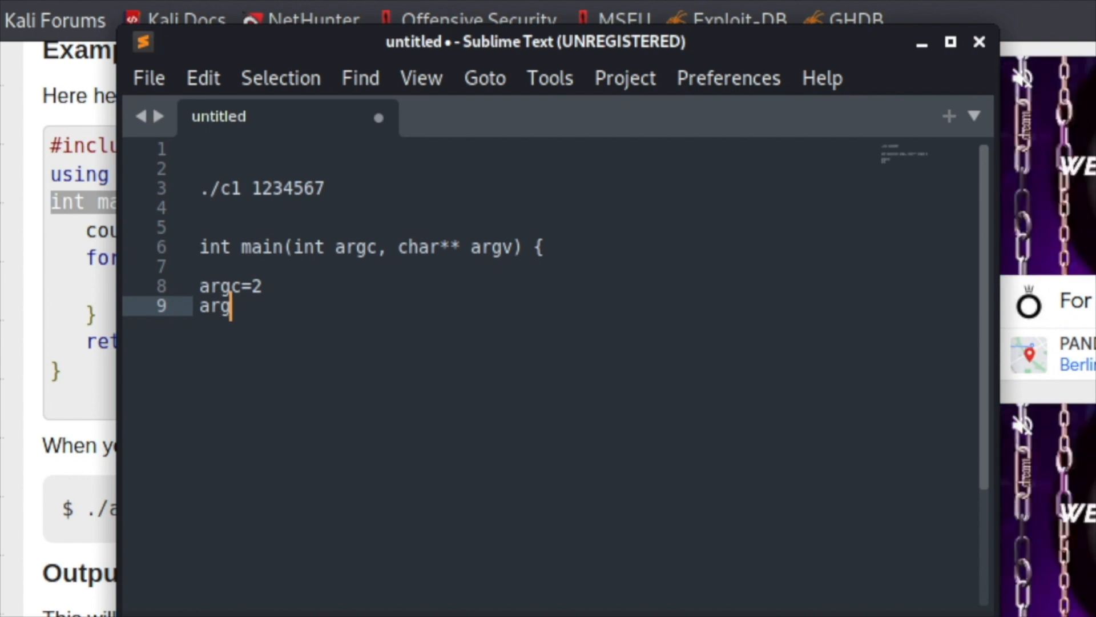
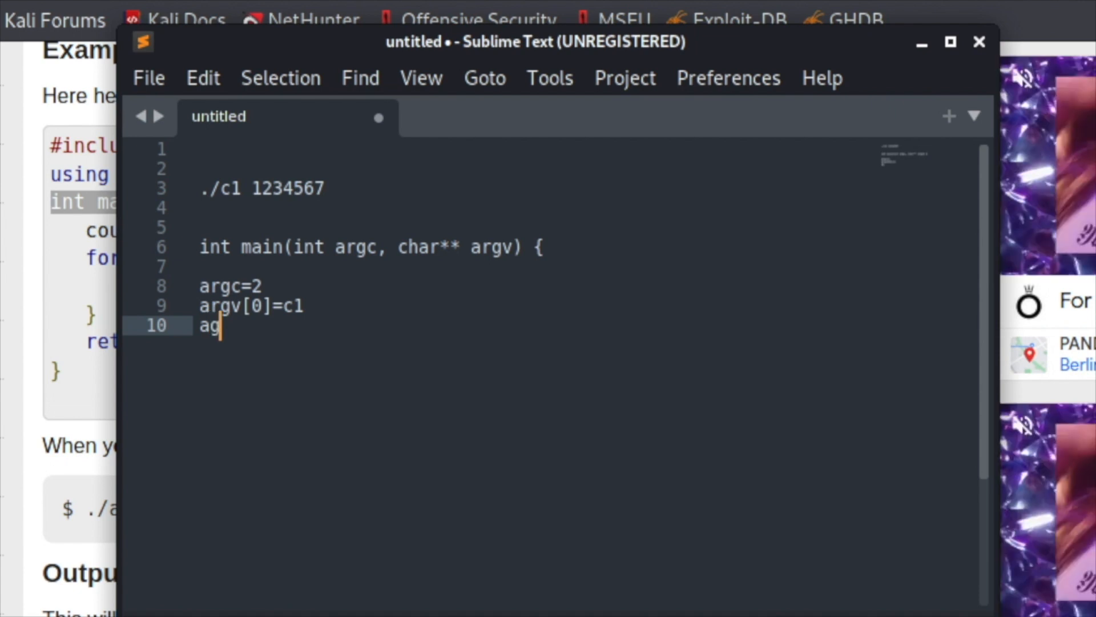
Complete the start of the second argument's note on line 10 as agv[1]=, directly below argv[0]=c1.
{"action": "type", "text": "["}
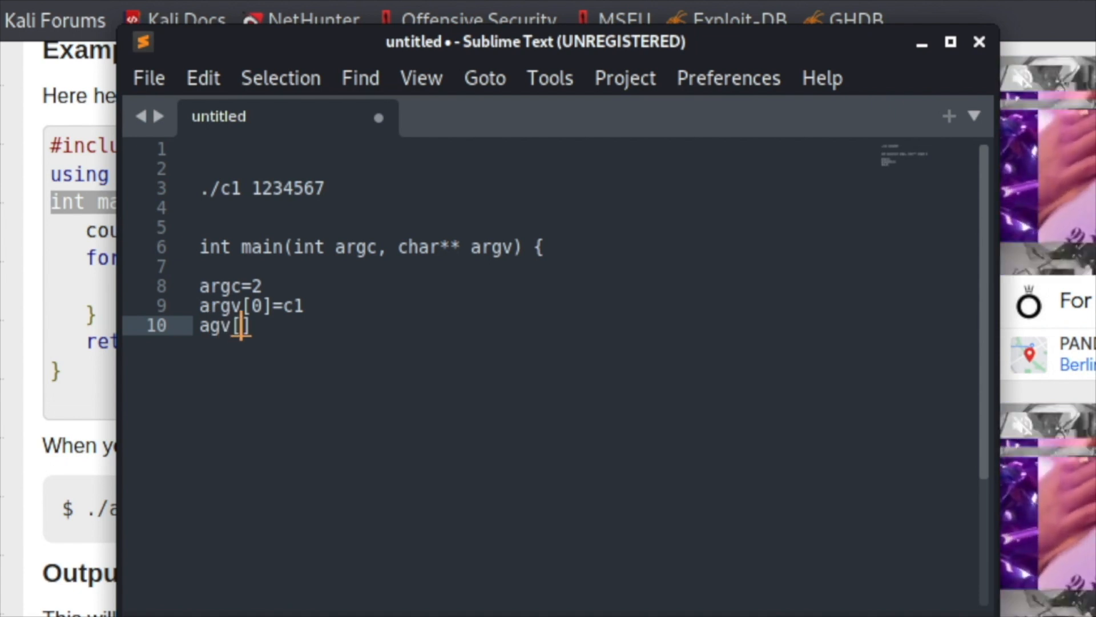
{"action": "type", "text": "1]="}
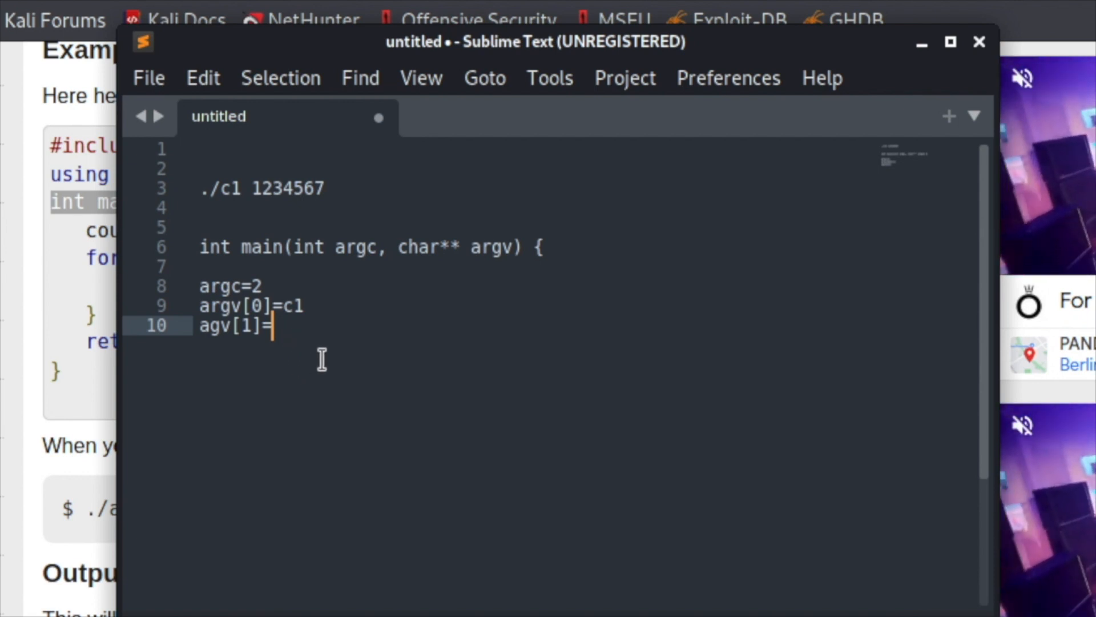
{"action": "double_click", "coordinate": [313, 190]}
{"action": "left_click", "coordinate": [291, 320]}
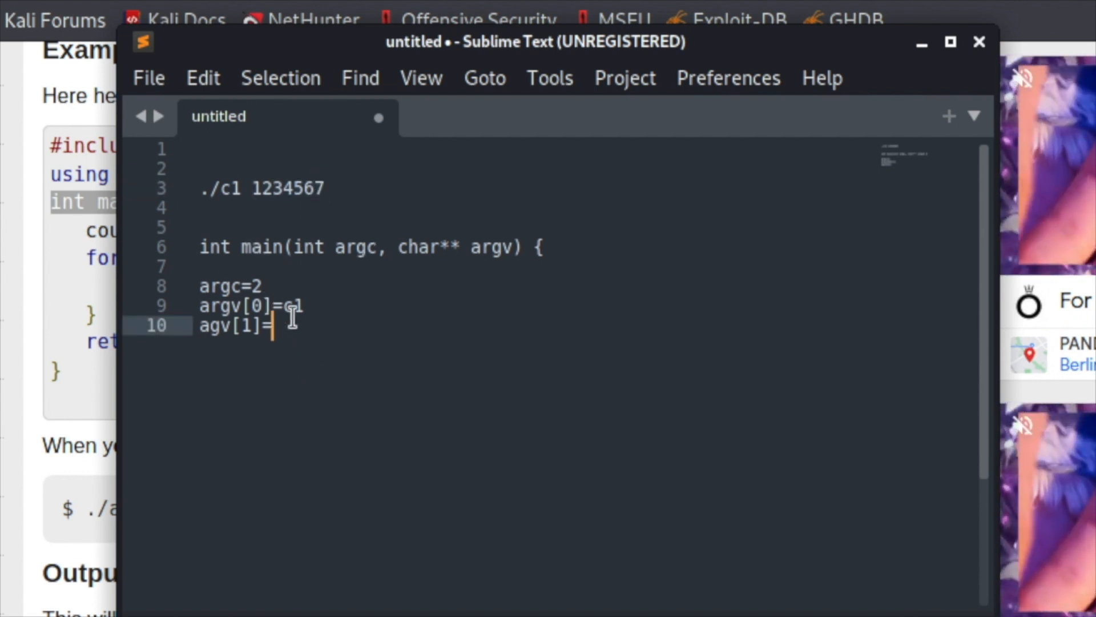
{"action": "key", "text": "ctrl+shift+d"}
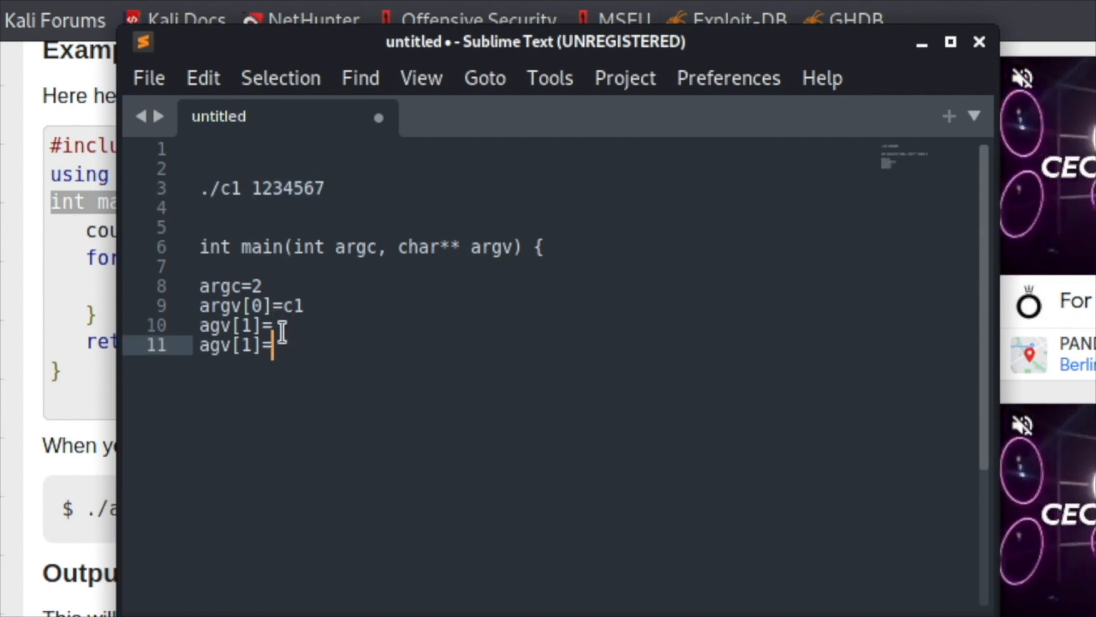
{"action": "key", "text": "ctrl+z"}
{"action": "left_click", "coordinate": [314, 178]}
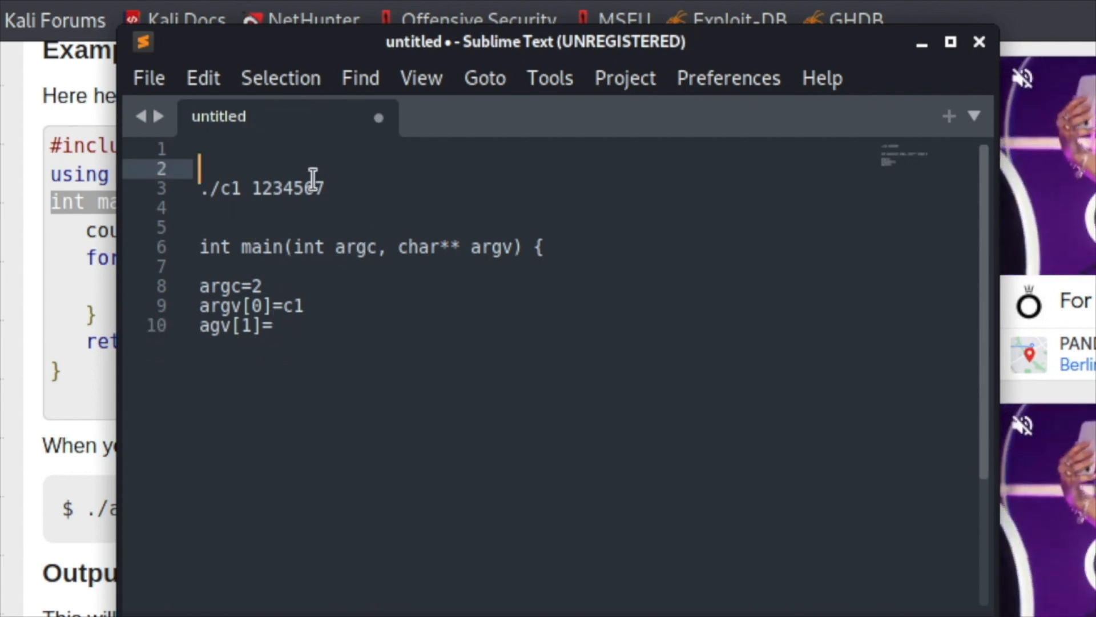
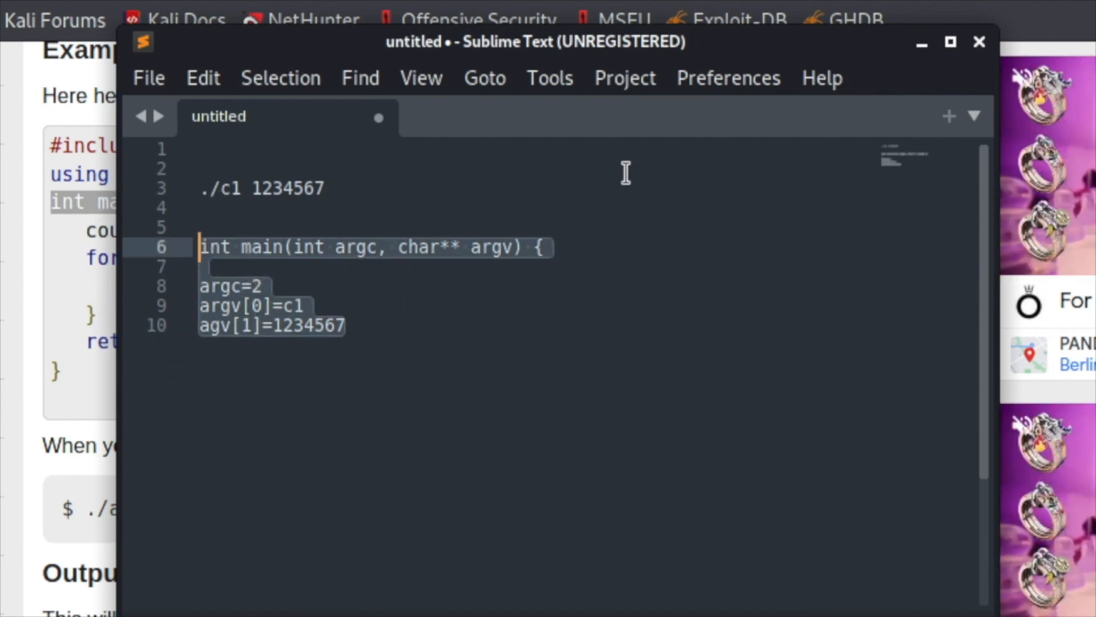
Switch to Ghidra's CodeBrowser for c1 and open the signature of the decompiled main function for editing.
{"action": "left_click", "coordinate": [400, 1]}
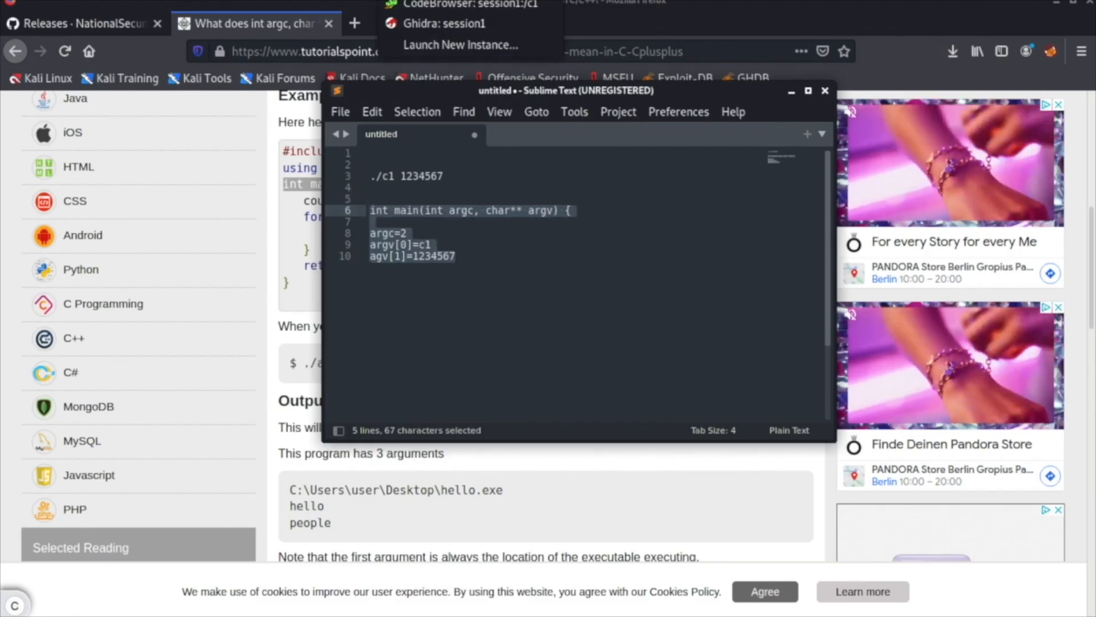
{"action": "left_click", "coordinate": [446, 7]}
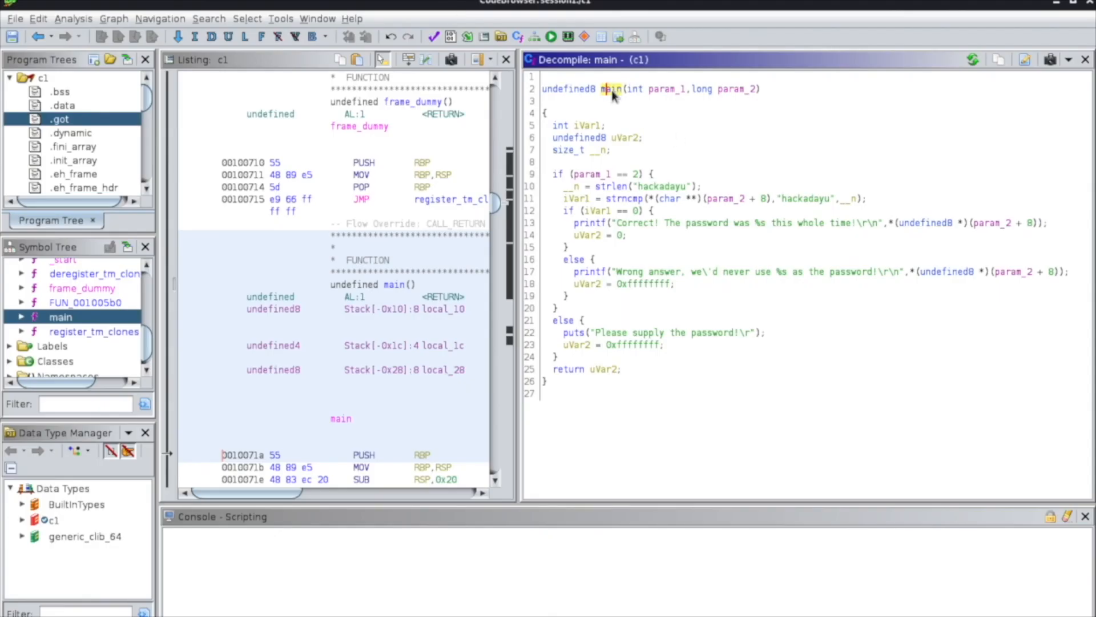
{"action": "left_click_drag", "start_coordinate": [628, 91], "coordinate": [759, 93]}
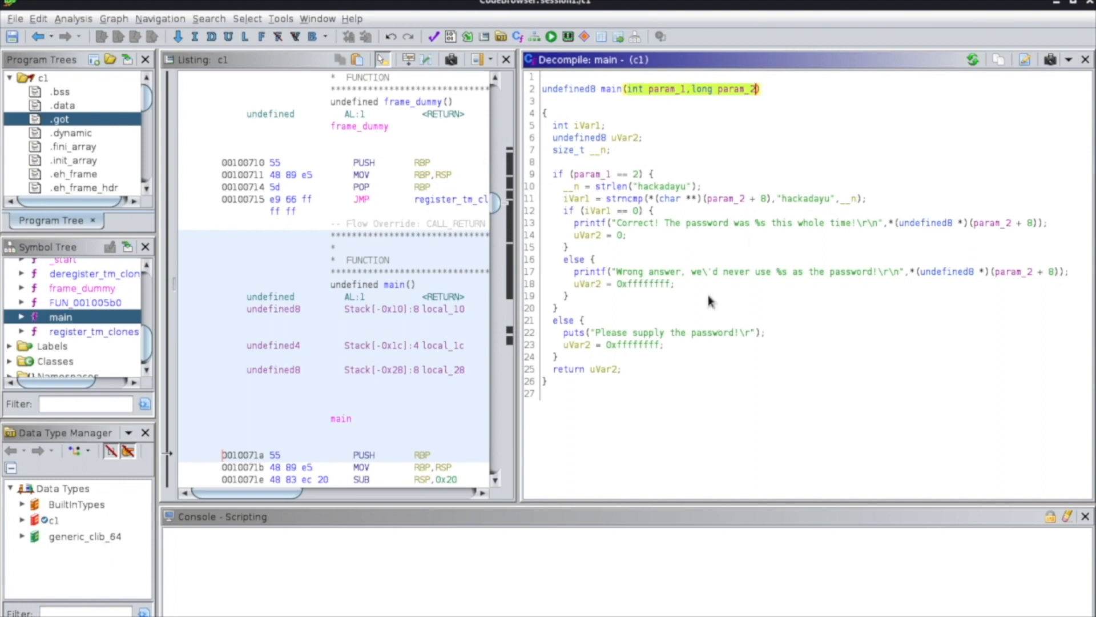
{"action": "left_click", "coordinate": [611, 89]}
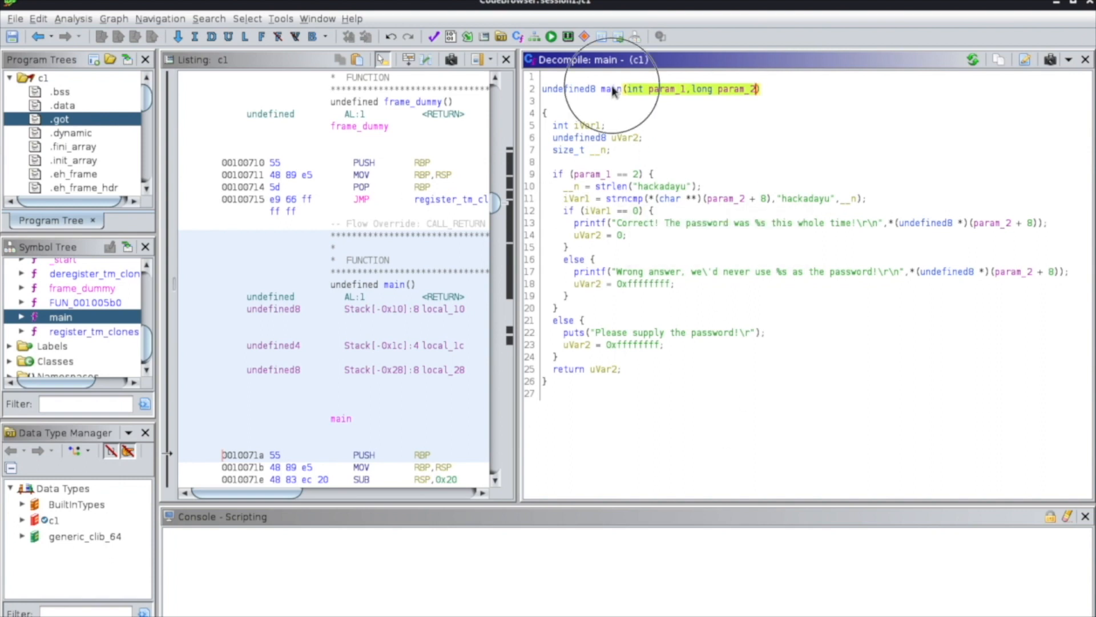
{"action": "left_click_drag", "start_coordinate": [544, 92], "coordinate": [767, 97]}
{"action": "right_click", "coordinate": [744, 95]}
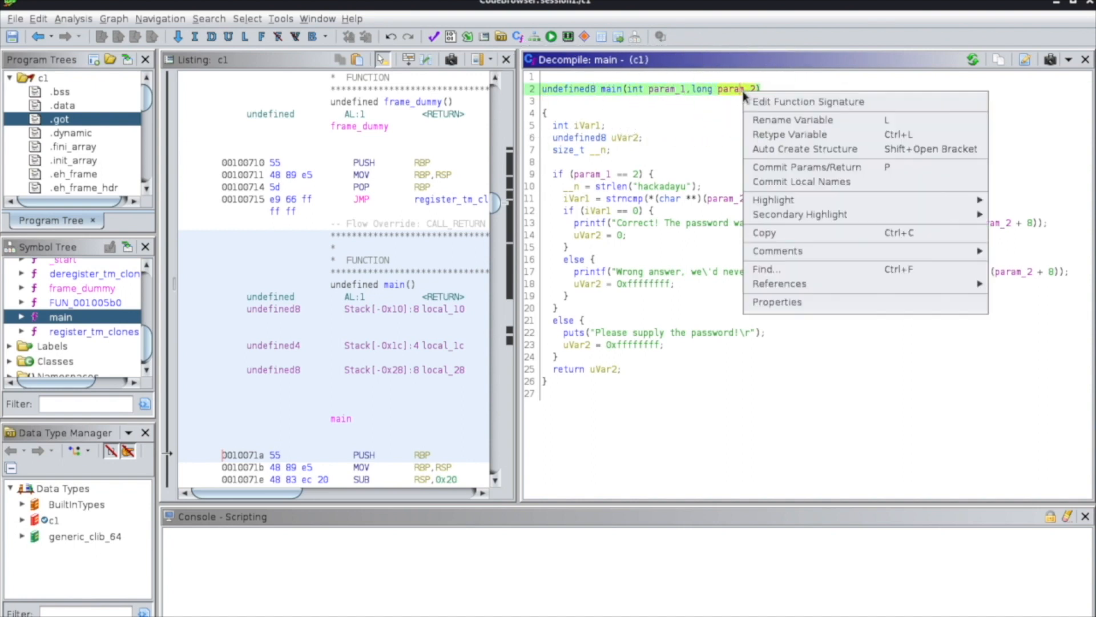
{"action": "left_click", "coordinate": [766, 102]}
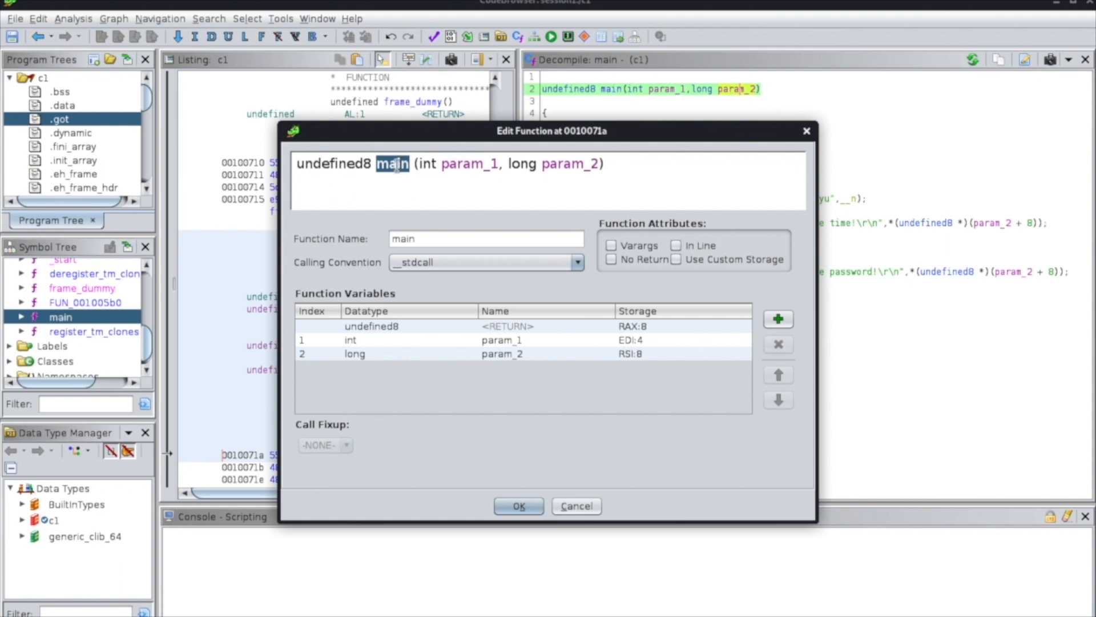
Replace the first parameter's name, param_1, with arg in main's function signature.
{"action": "double_click", "coordinate": [457, 168]}
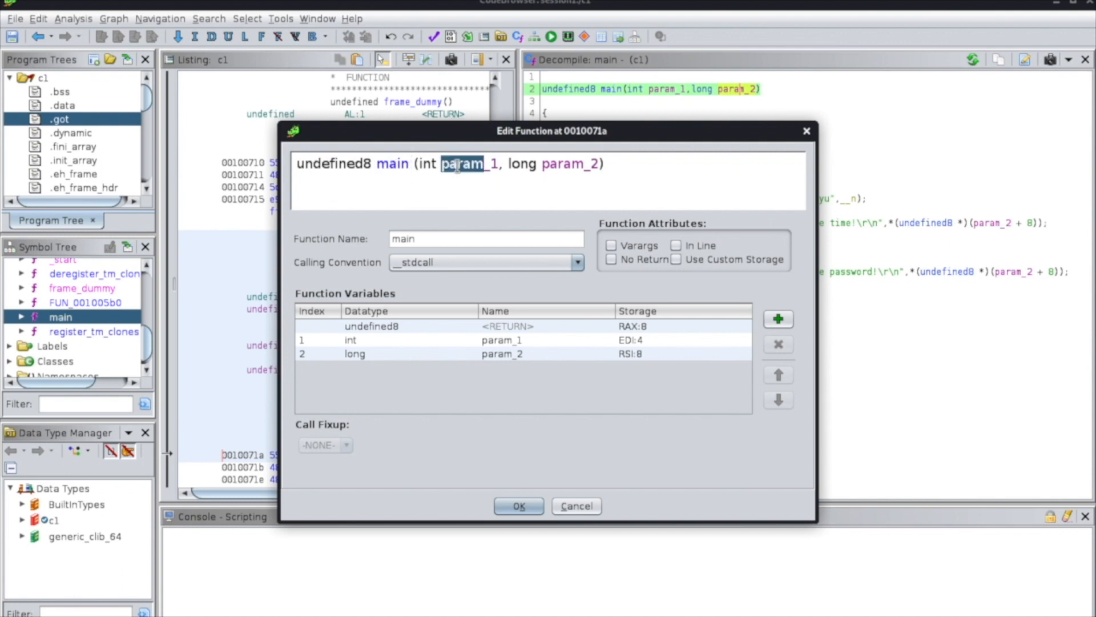
{"action": "key", "text": "Delete"}
{"action": "key", "text": "Delete"}
{"action": "key", "text": "Delete"}
{"action": "type", "text": "argc"}
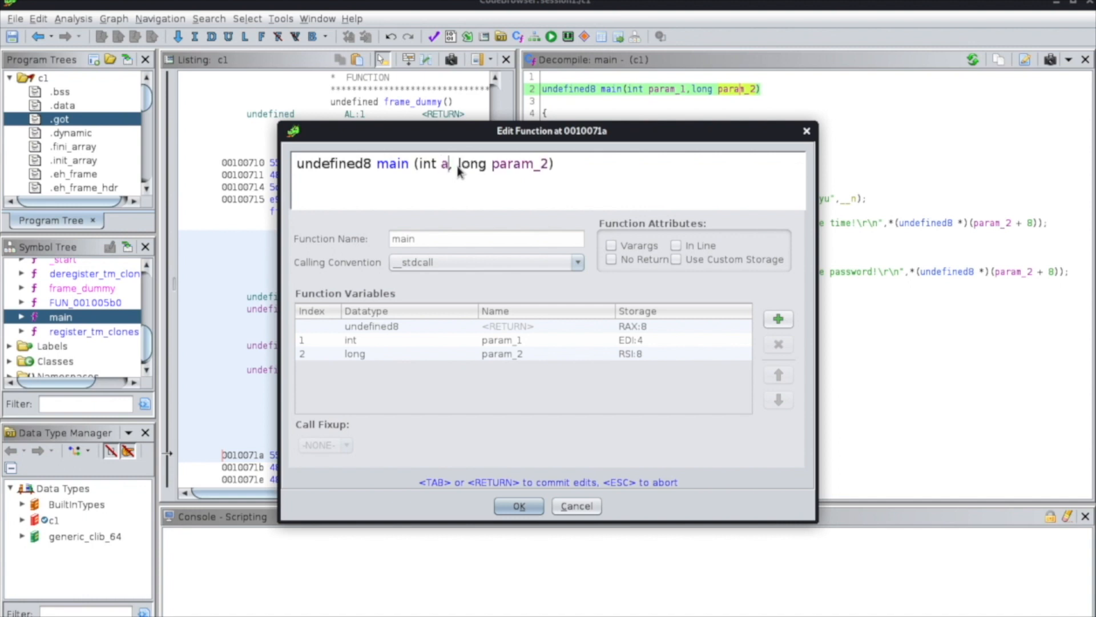
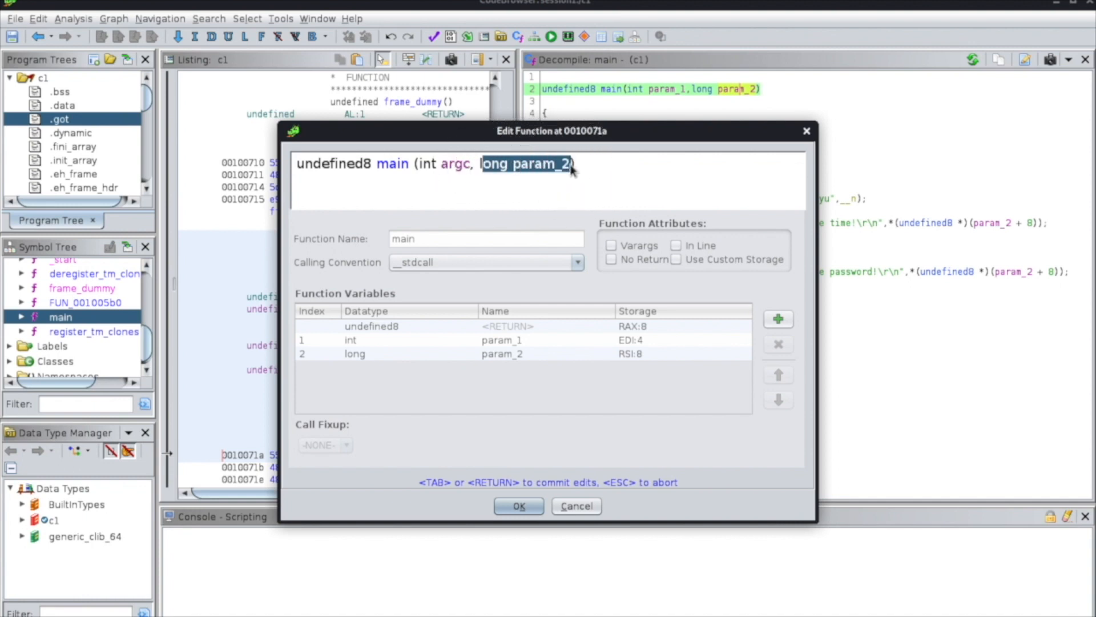
Replace the second parameter, long param_2, with one starting with the type char in main's function signature.
{"action": "key", "text": "Delete"}
{"action": "type", "text": "char ** argv"}
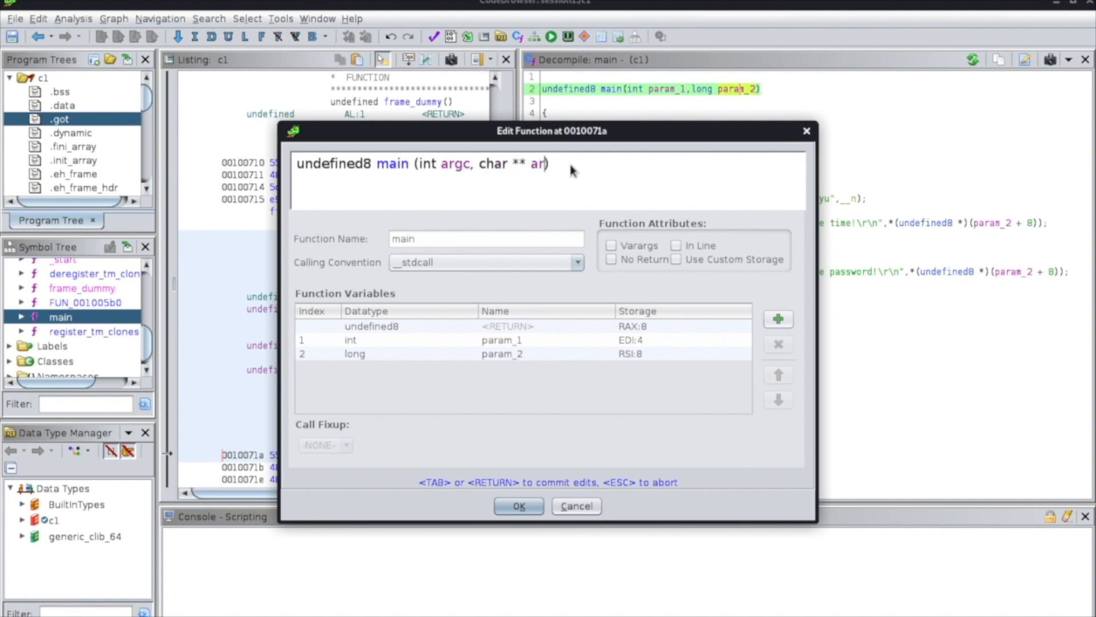
Copy the parameter char ** argv from the function signature into a new line of the Sublime Text notes.
{"action": "left_click_drag", "start_coordinate": [478, 167], "coordinate": [563, 170]}
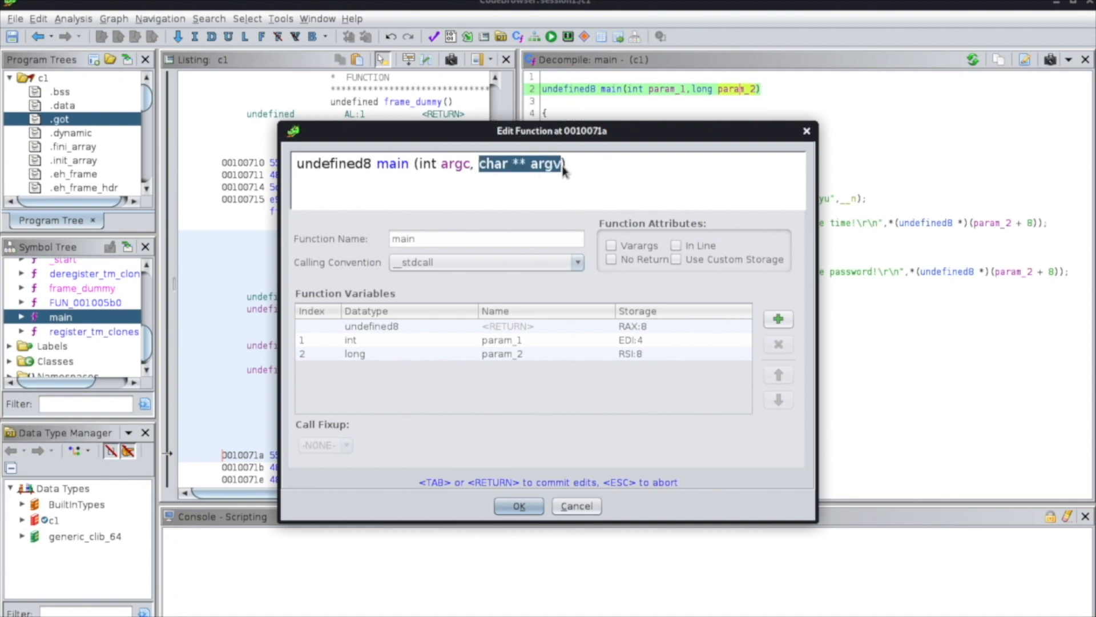
{"action": "key", "text": "ctrl+c"}
{"action": "key", "text": "alt+Tab"}
{"action": "key", "text": "Return"}
{"action": "key", "text": "Return"}
{"action": "key", "text": "ctrl+v"}
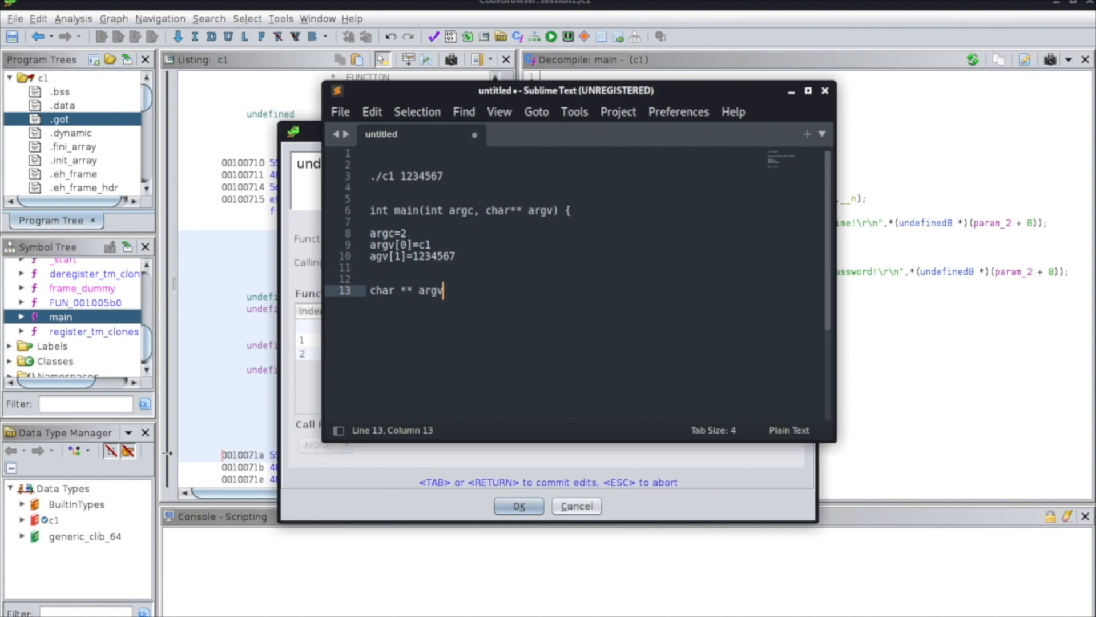
Add the equivalent declaration char * argv[] on the line below char ** argv in the notes.
{"action": "key", "text": "BackSpace"}
{"action": "key", "text": "Return"}
{"action": "type", "text": "char * ar"}
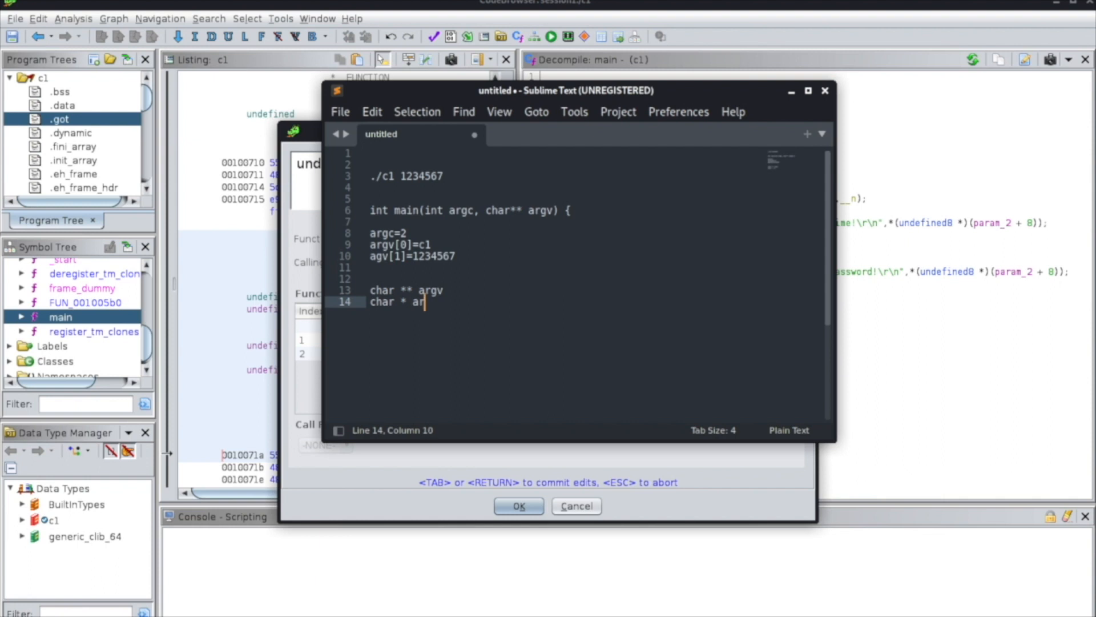
{"action": "type", "text": "gv[]"}
Return to Ghidra's function editor and apply the signature undefined8 main (int argc, char ** argv).
{"action": "left_click", "coordinate": [302, 133]}
{"action": "key", "text": "ctrl"}
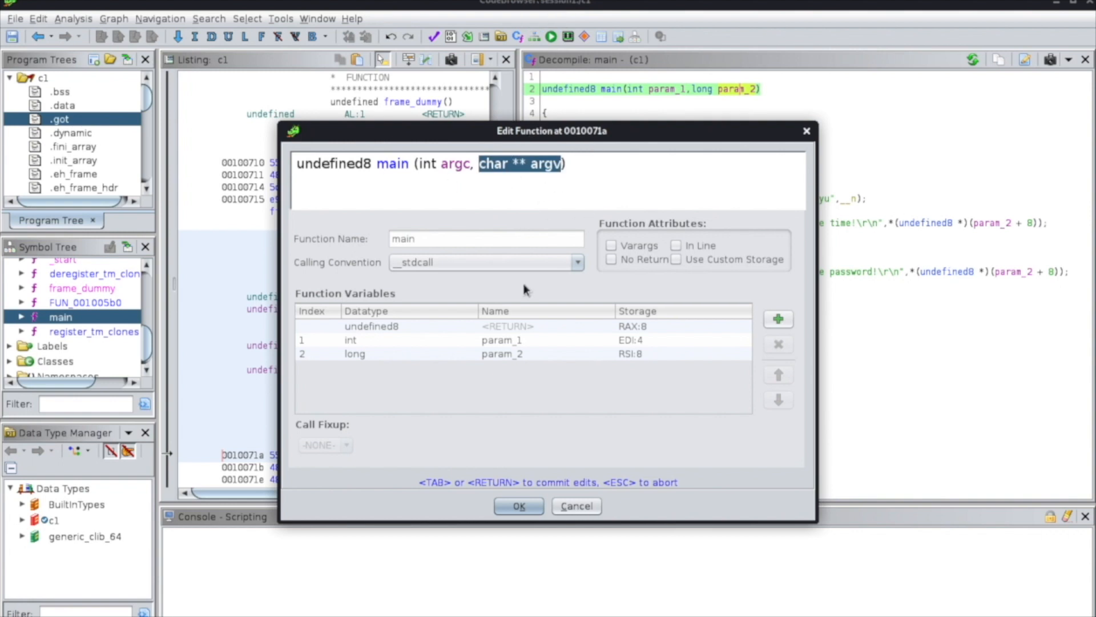
{"action": "key", "text": "ctrl"}
{"action": "left_click", "coordinate": [516, 506]}
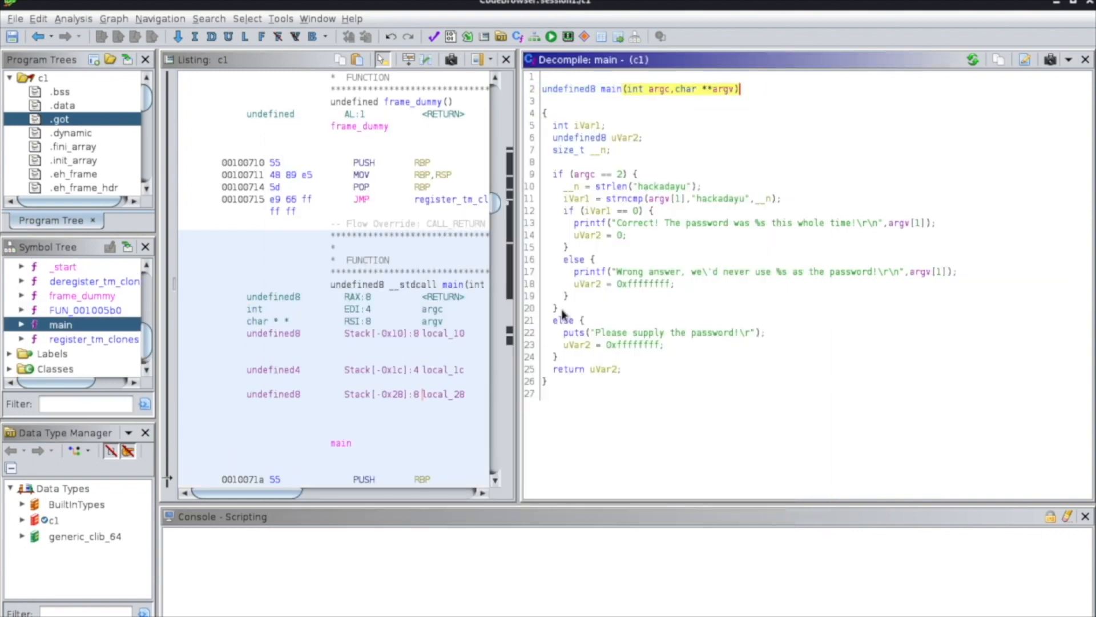
Widen the Listing pane slightly, narrowing the decompiled view of main.
{"action": "mouse_move", "coordinate": [714, 89]}
{"action": "left_click_drag", "start_coordinate": [520, 302], "coordinate": [551, 304]}
{"action": "left_click", "coordinate": [648, 379]}
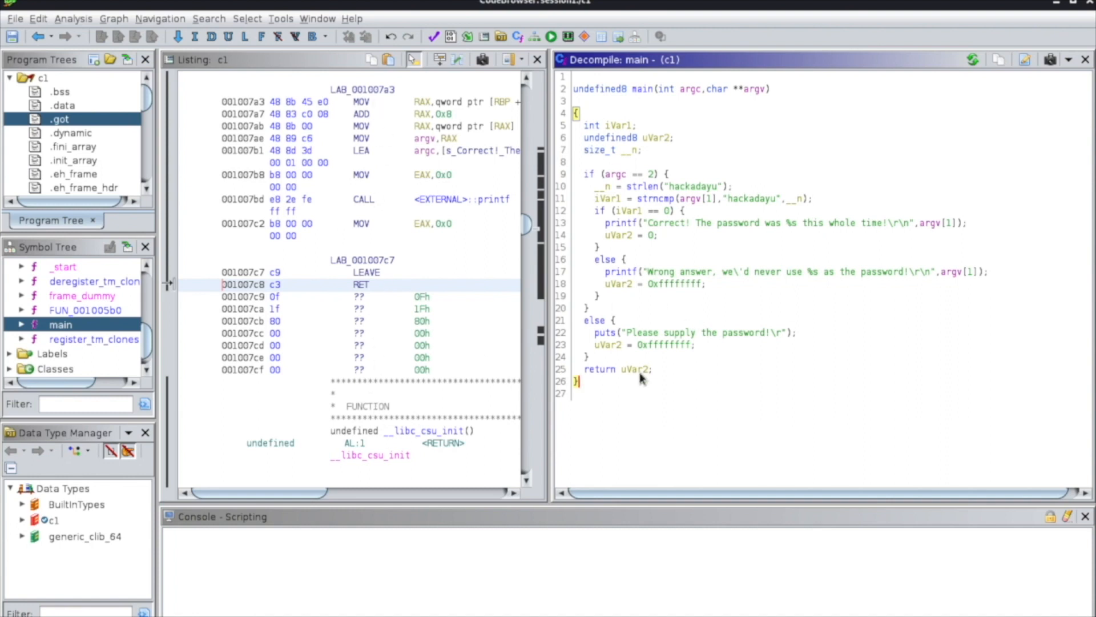
Examine the declarations of iVar1 and uVar2 and the strncmp line where iVar1 is assigned in main.
{"action": "mouse_move", "coordinate": [640, 376]}
{"action": "left_click", "coordinate": [622, 128]}
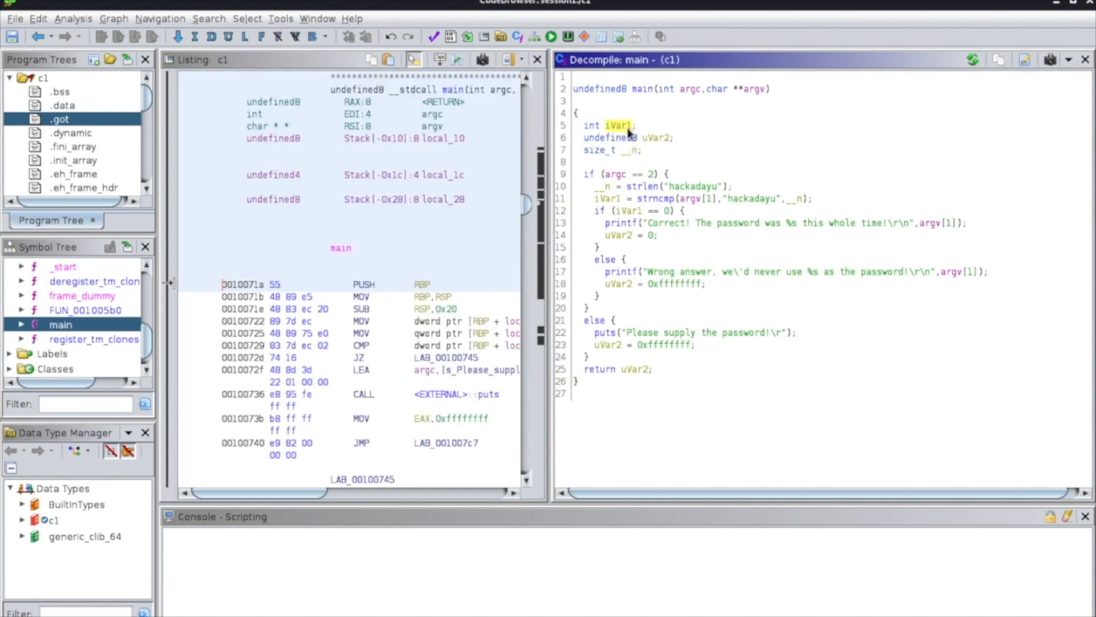
{"action": "left_click", "coordinate": [663, 139]}
{"action": "left_click", "coordinate": [604, 198]}
{"action": "left_click", "coordinate": [622, 125]}
{"action": "left_click", "coordinate": [610, 198]}
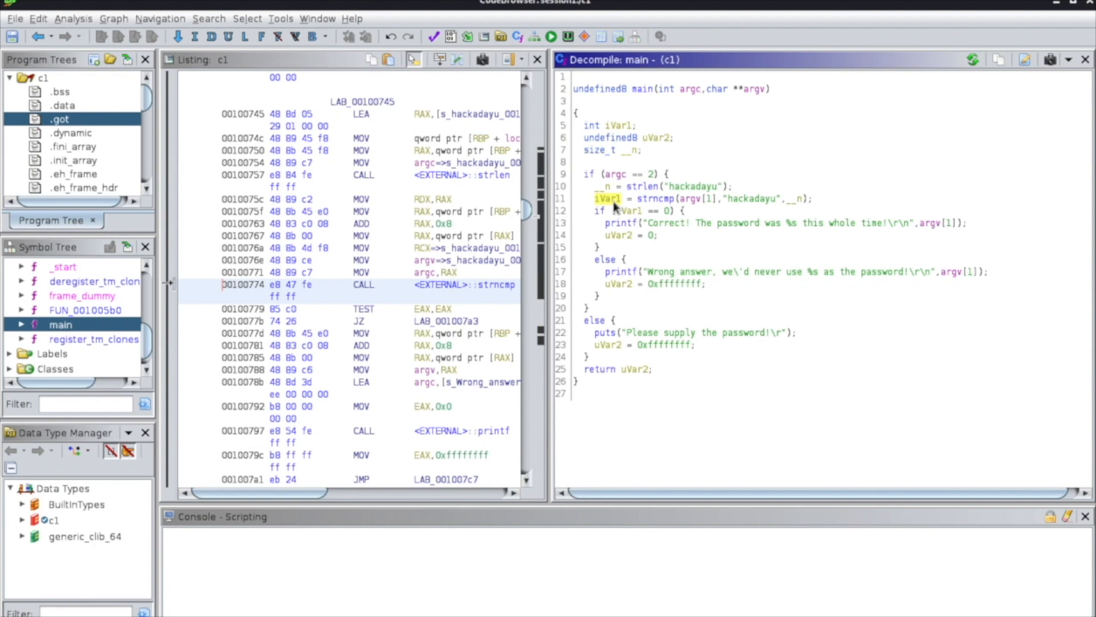
Set the Cursor Text Highlight option Mouse Button To Activate to LEFT in the CodeBrowser's Listing Fields options.
{"action": "left_click", "coordinate": [15, 19]}
{"action": "mouse_move", "coordinate": [39, 21]}
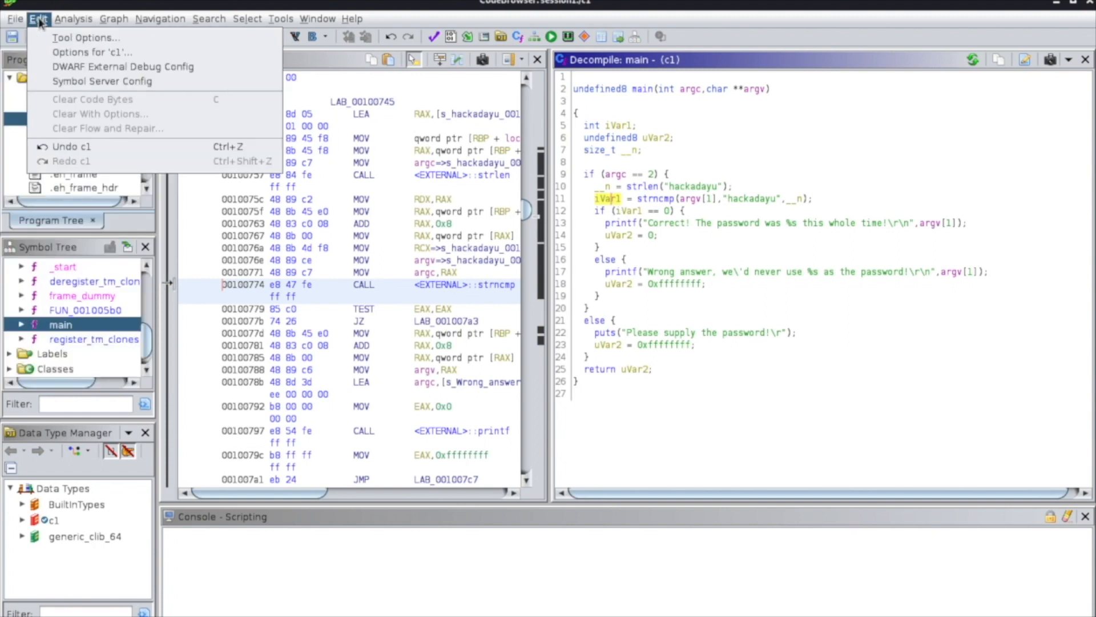
{"action": "left_click", "coordinate": [45, 37]}
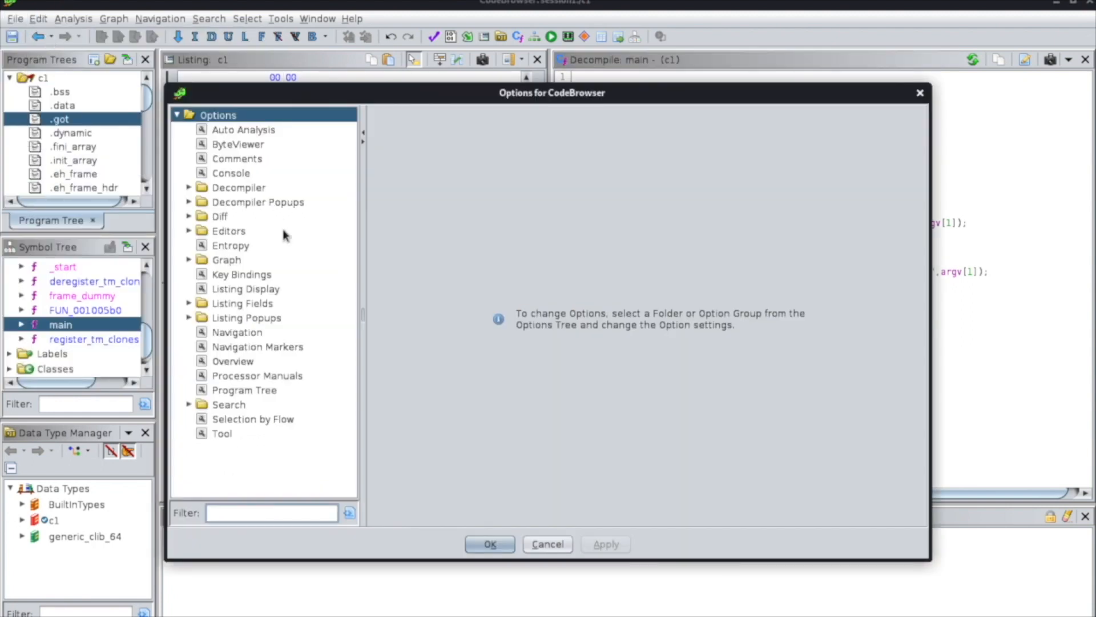
{"action": "left_click", "coordinate": [193, 304]}
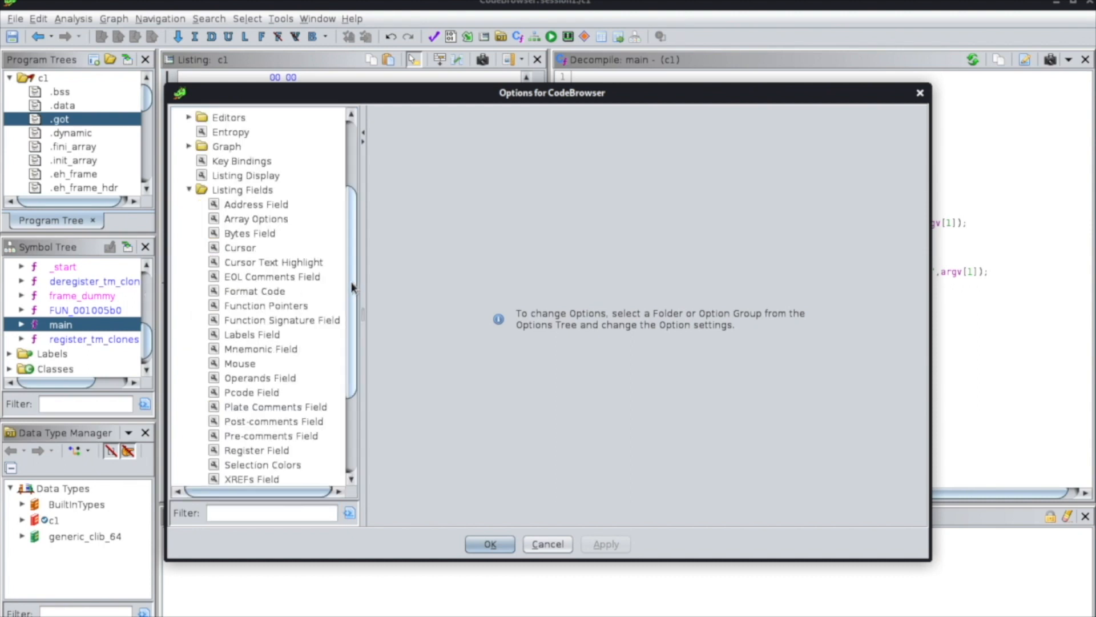
{"action": "left_click_drag", "start_coordinate": [352, 287], "coordinate": [352, 298]}
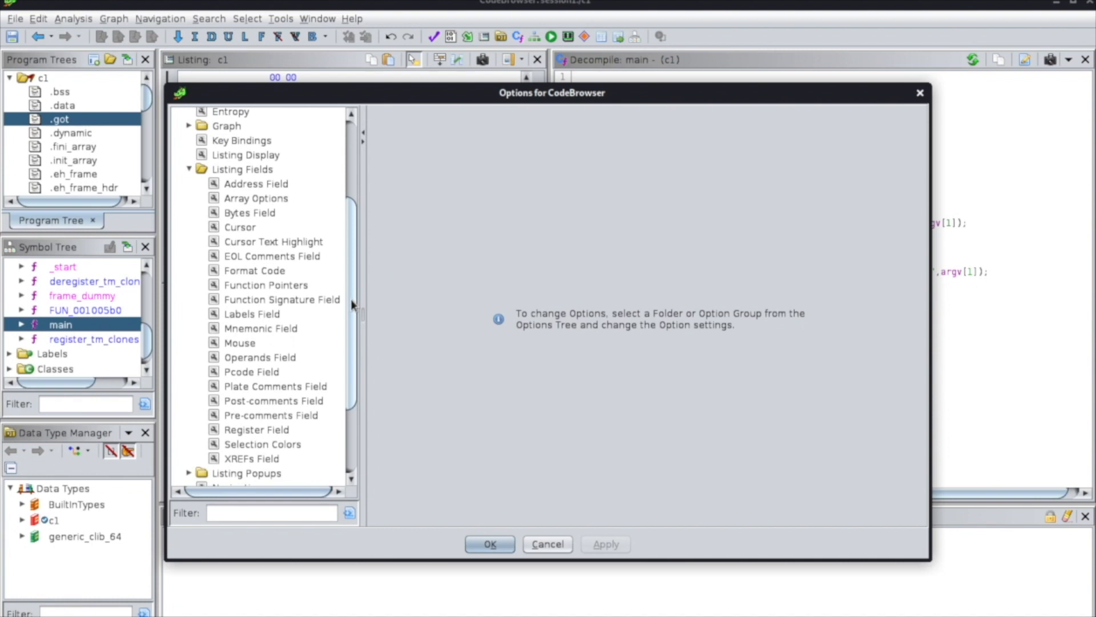
{"action": "left_click", "coordinate": [310, 243]}
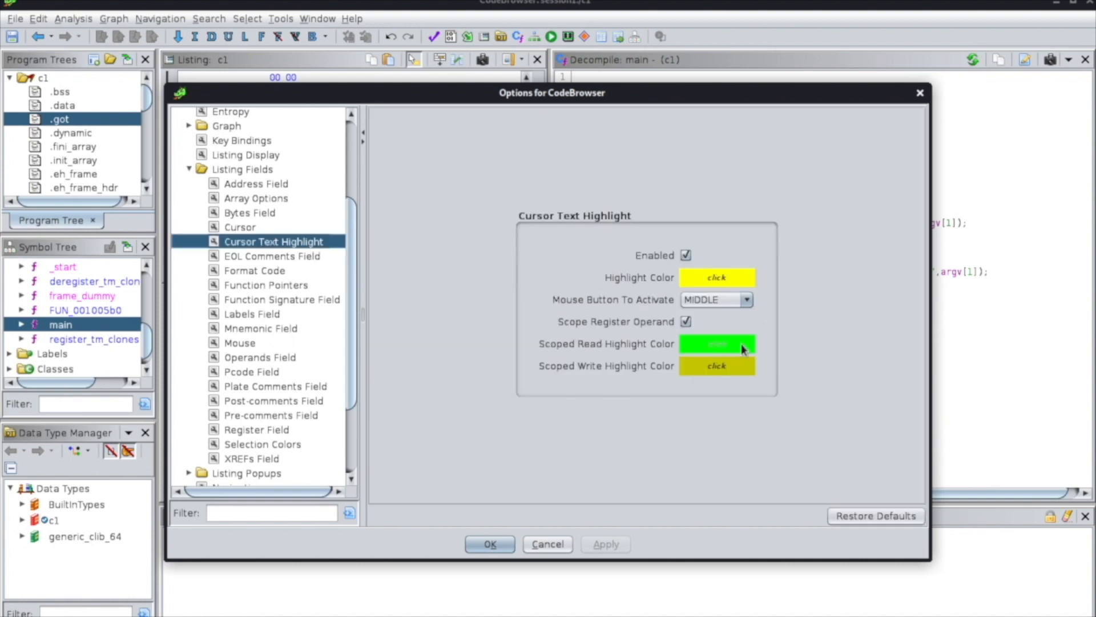
{"action": "left_click", "coordinate": [717, 300]}
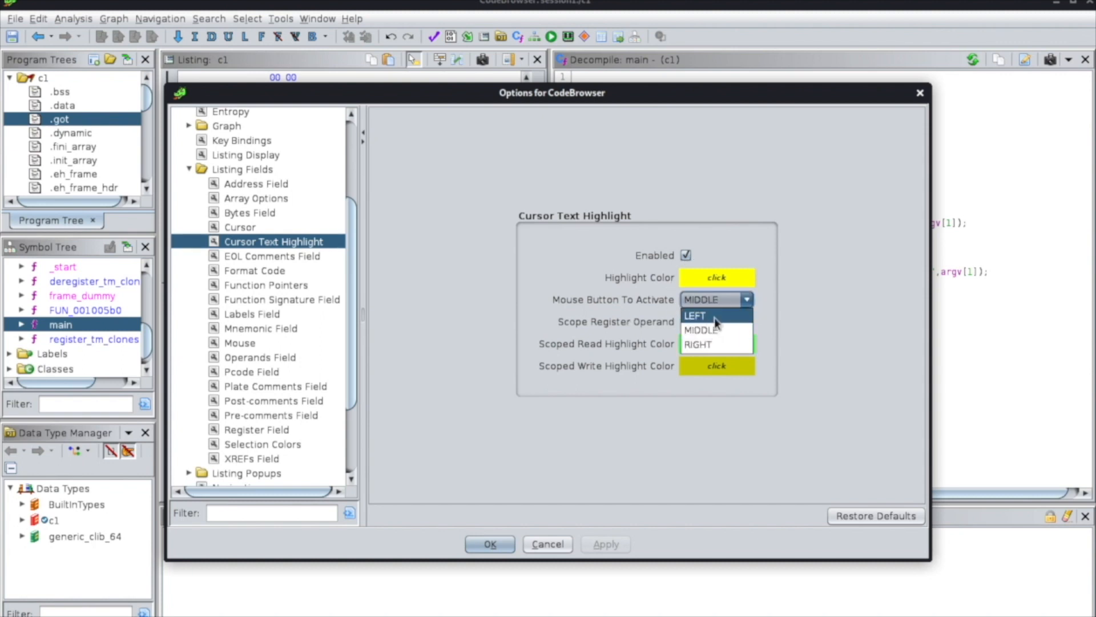
{"action": "left_click", "coordinate": [713, 319]}
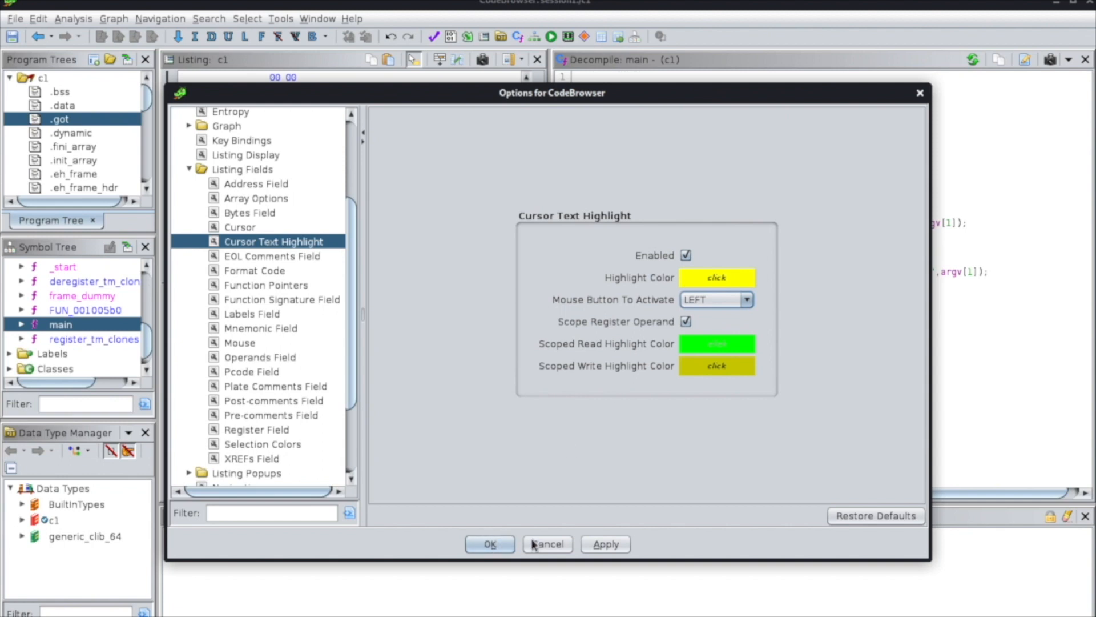
{"action": "left_click", "coordinate": [604, 544]}
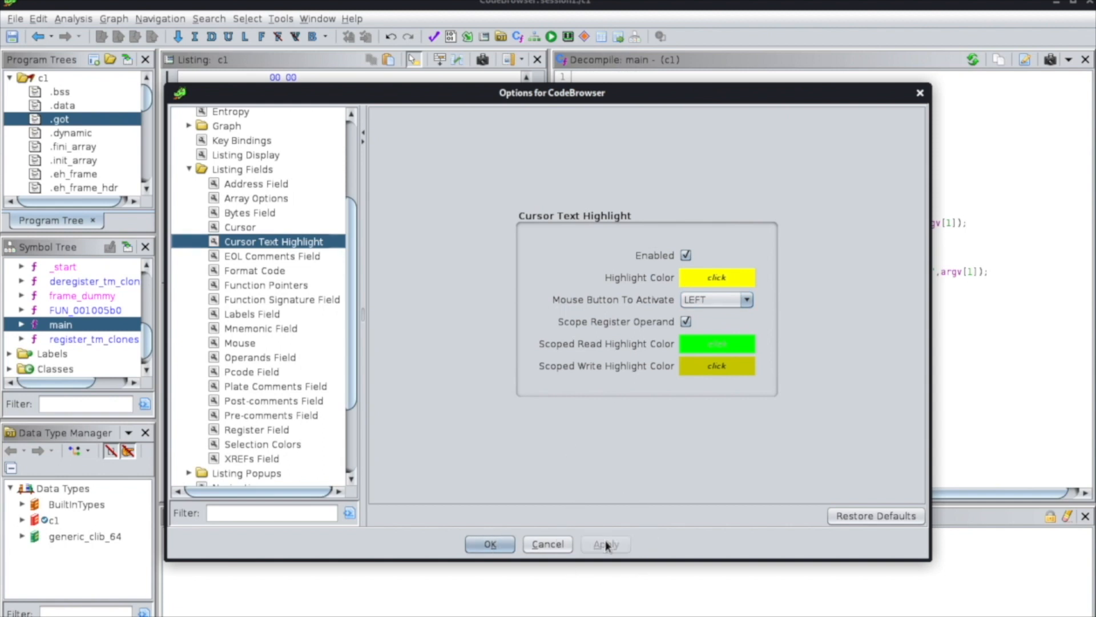
{"action": "left_click", "coordinate": [490, 544]}
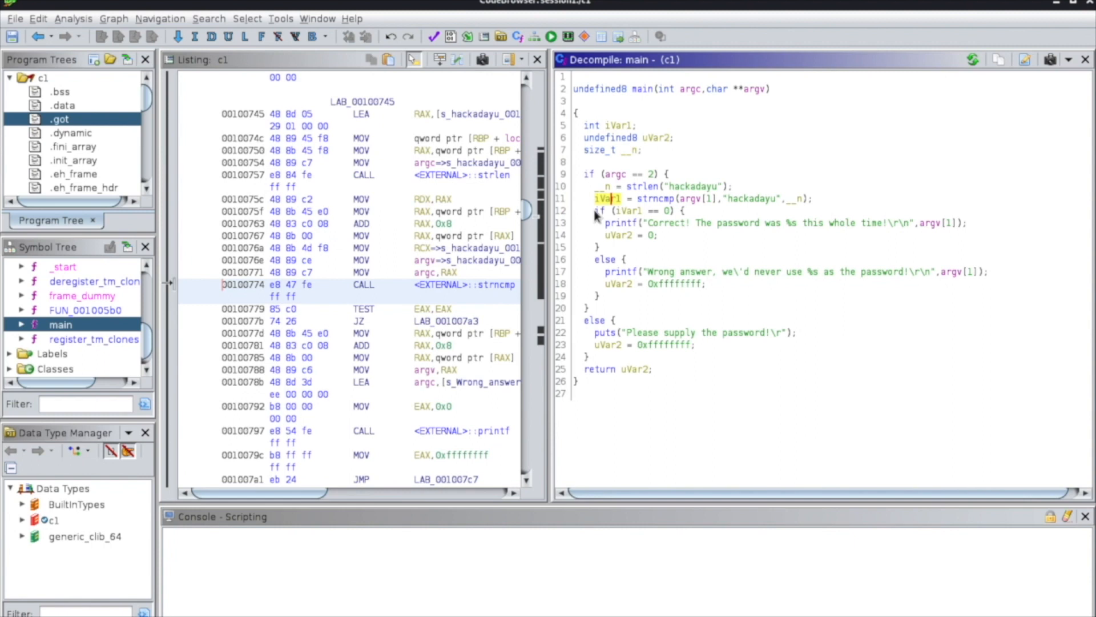
Highlight the uses of uVar2, iVar1, __n and the strlen argument in decompiled main to see where each occurs.
{"action": "left_click", "coordinate": [658, 140]}
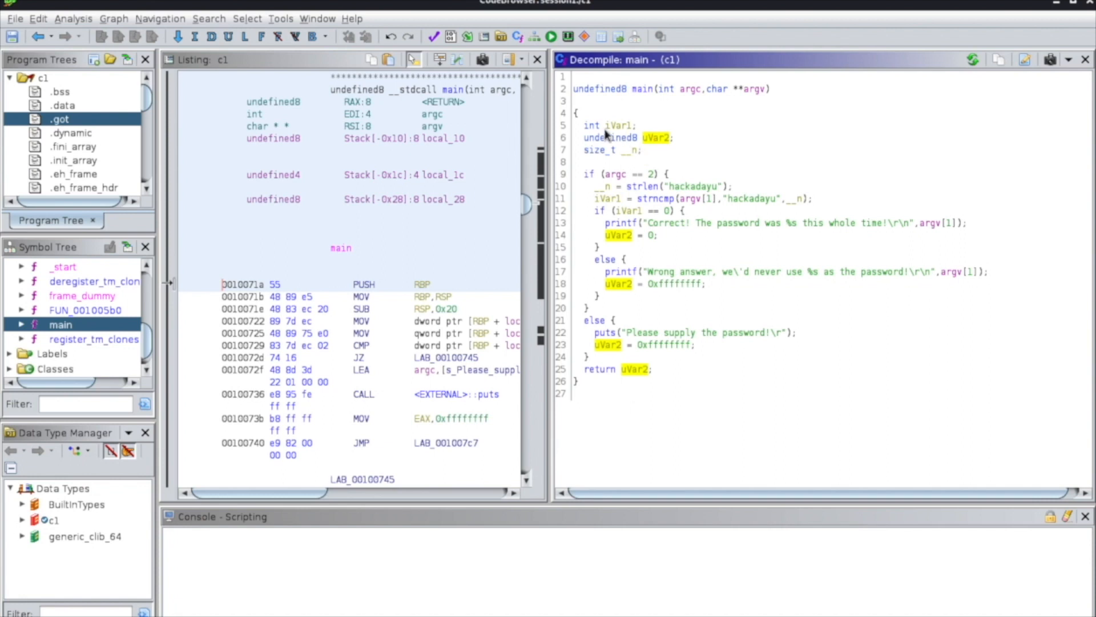
{"action": "left_click", "coordinate": [624, 128]}
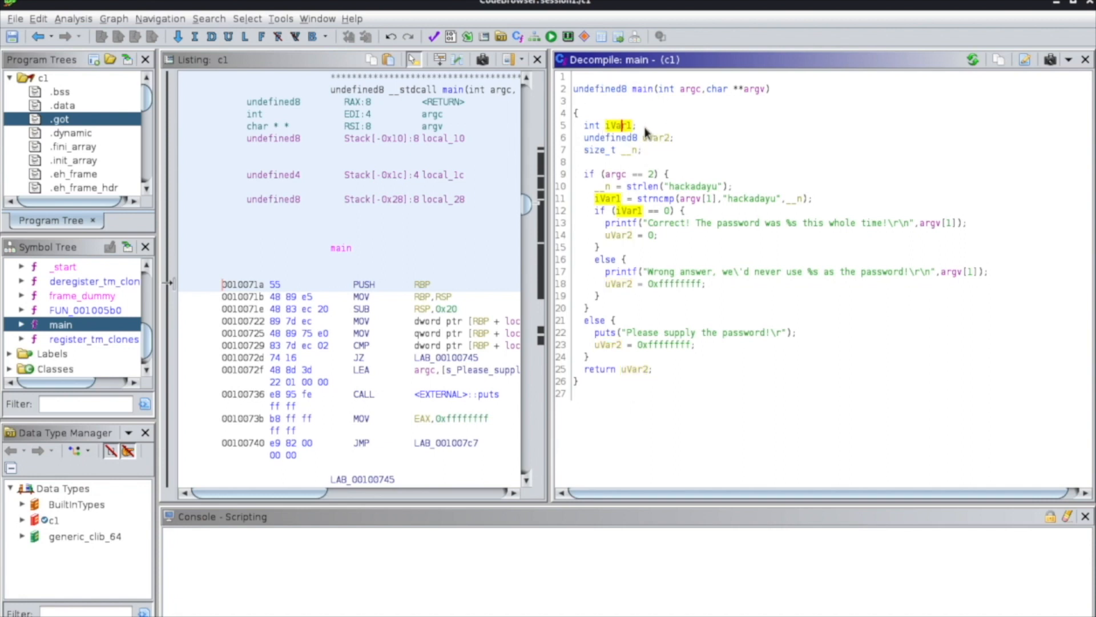
{"action": "left_click", "coordinate": [607, 190]}
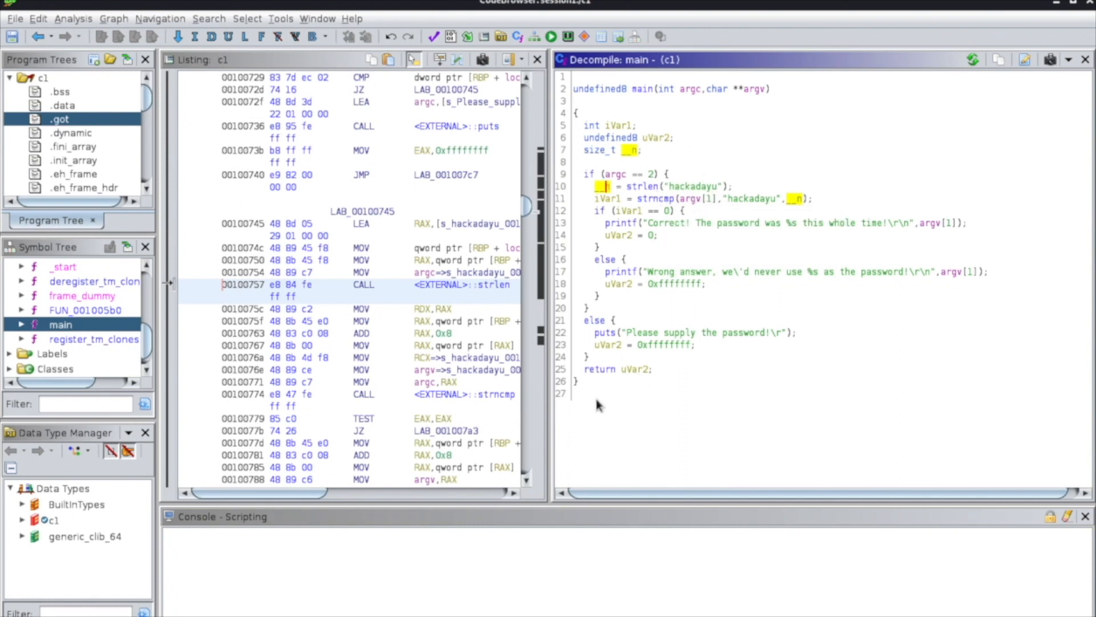
{"action": "left_click", "coordinate": [701, 187]}
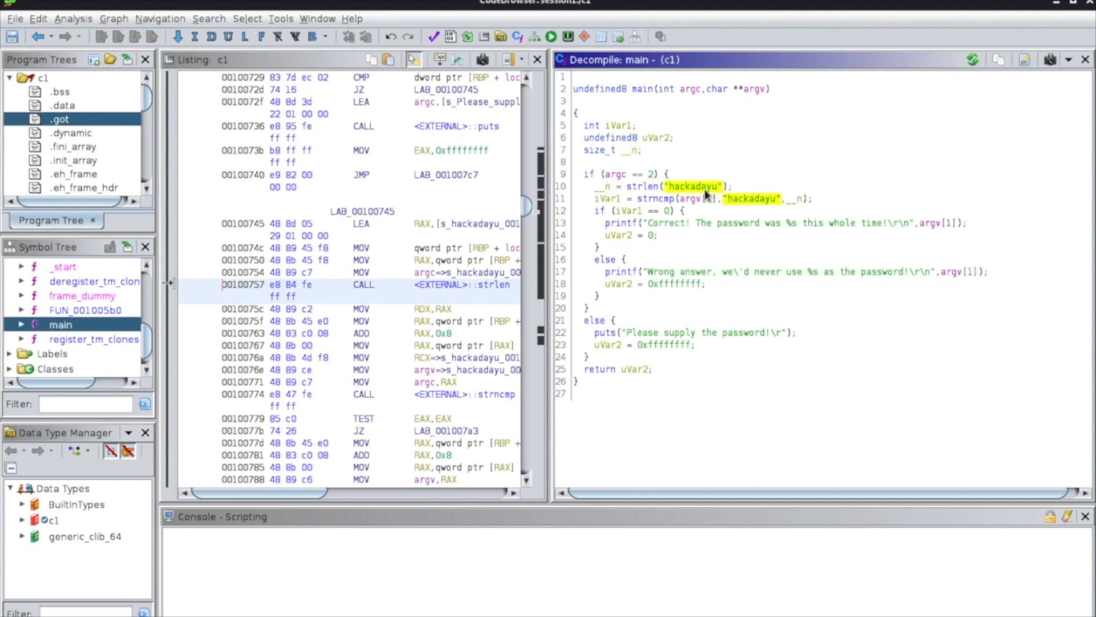
{"action": "left_click", "coordinate": [646, 188]}
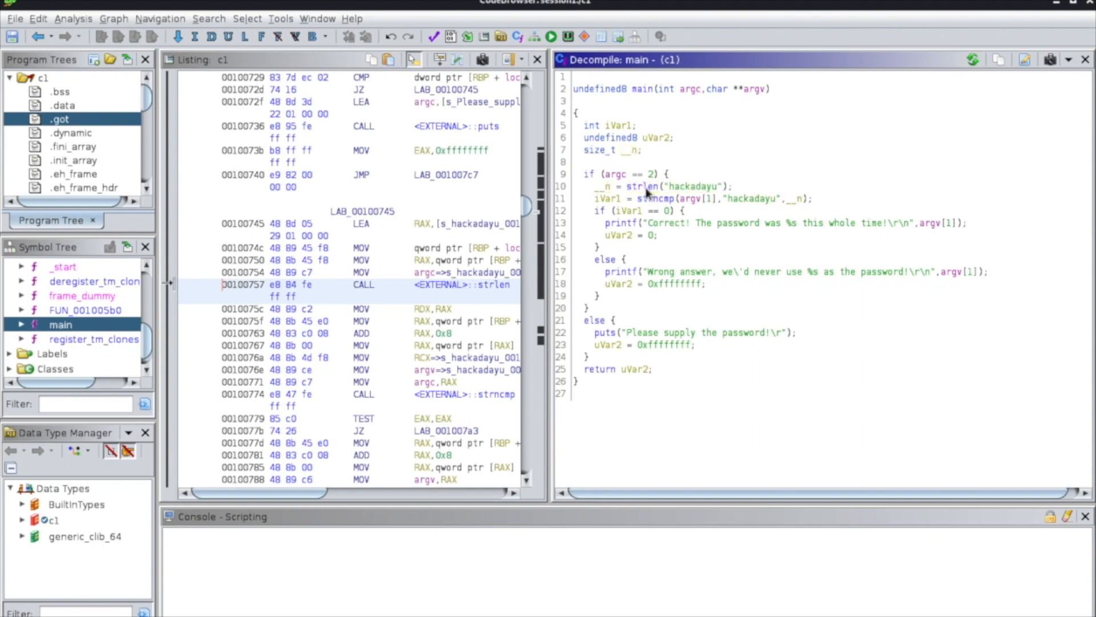
Rename the local variable __n, which stores the strlen result, to length.
{"action": "left_click", "coordinate": [603, 190]}
{"action": "mouse_move", "coordinate": [600, 188]}
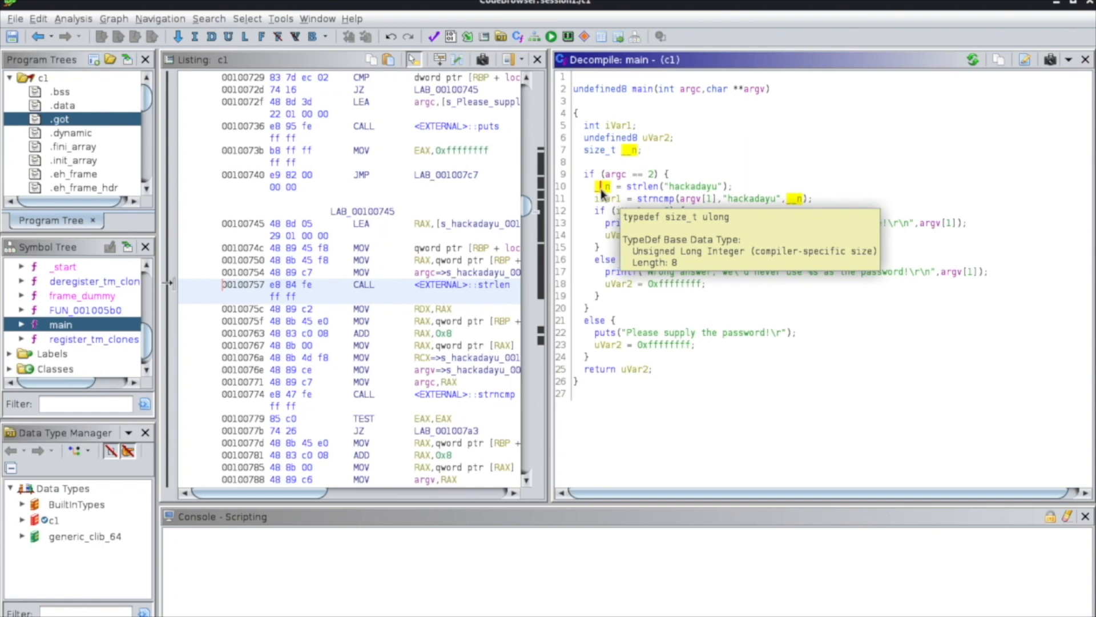
{"action": "right_click", "coordinate": [601, 188]}
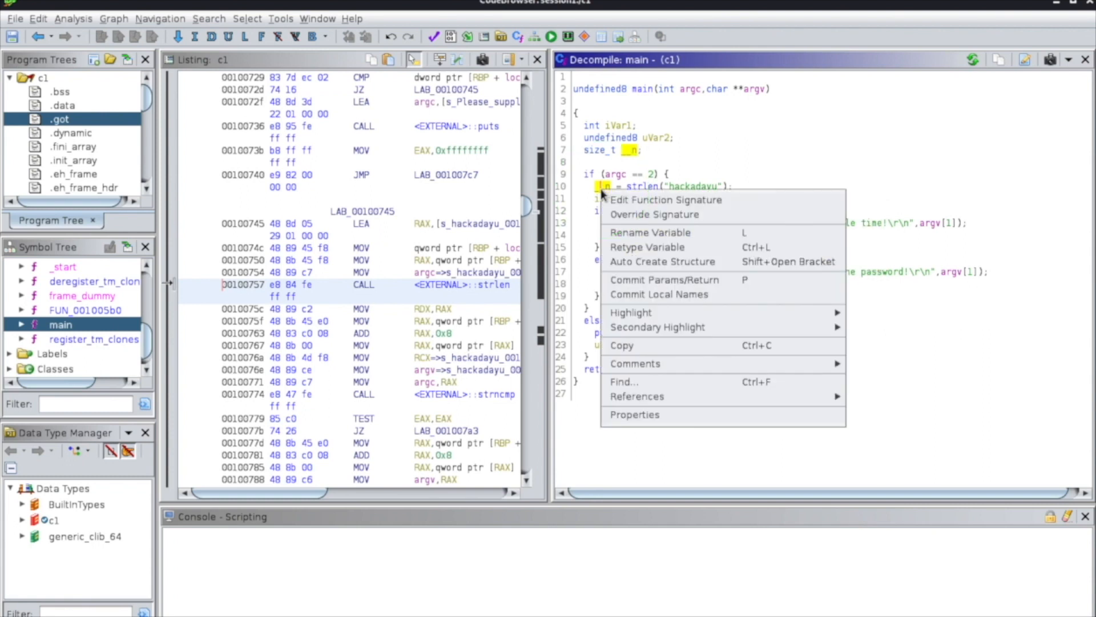
{"action": "left_click", "coordinate": [748, 234]}
{"action": "type", "text": "length"}
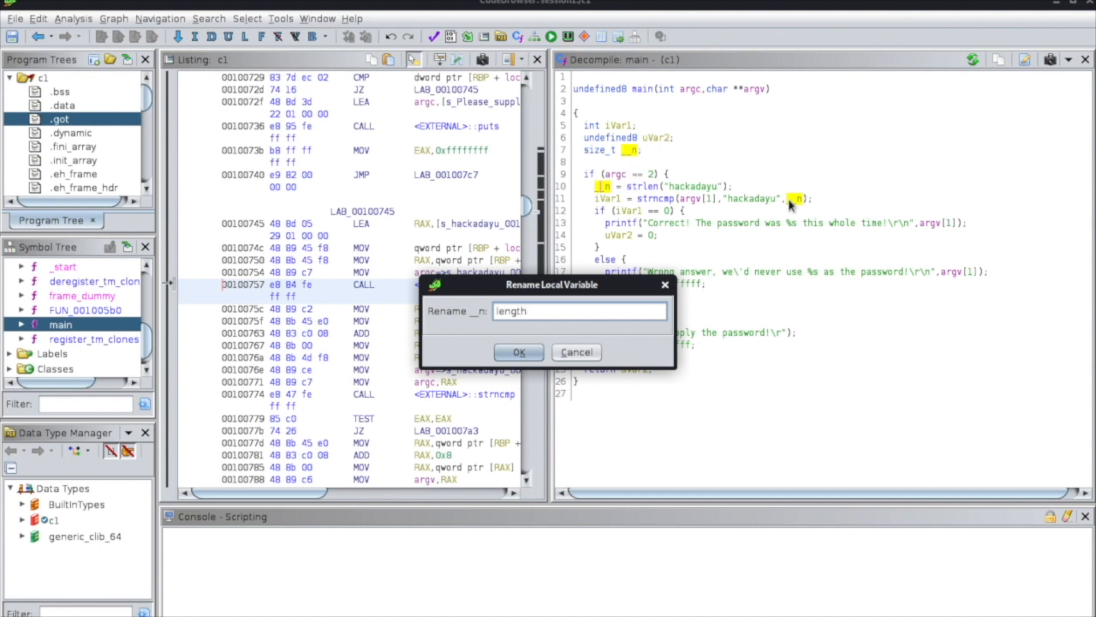
{"action": "left_click", "coordinate": [520, 351]}
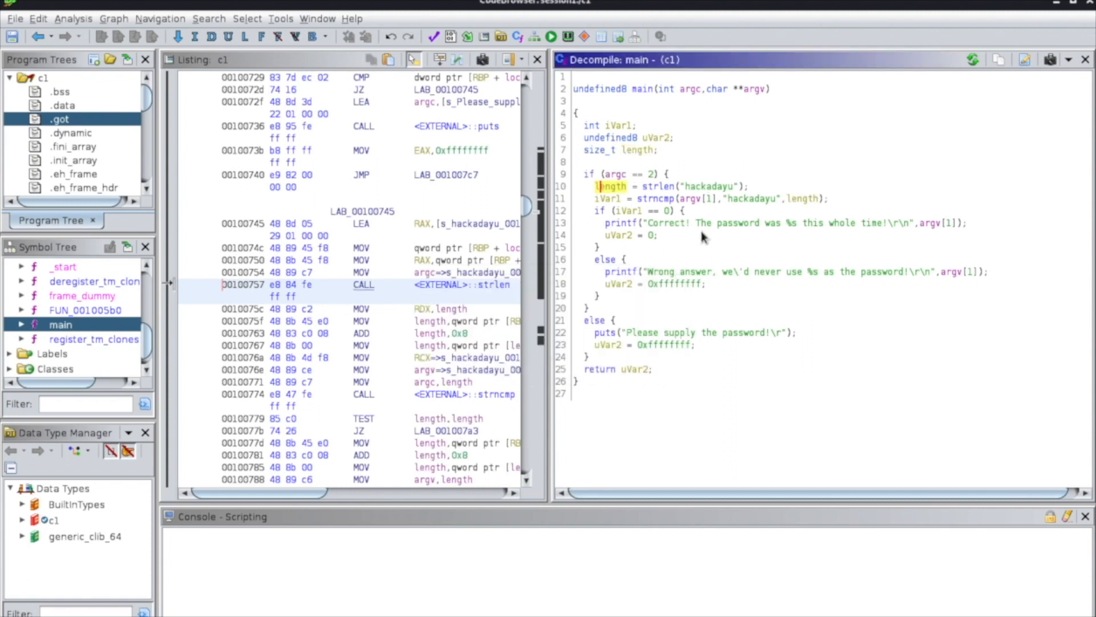
Rename main's returned local variable uVar2 to result.
{"action": "left_click", "coordinate": [639, 370]}
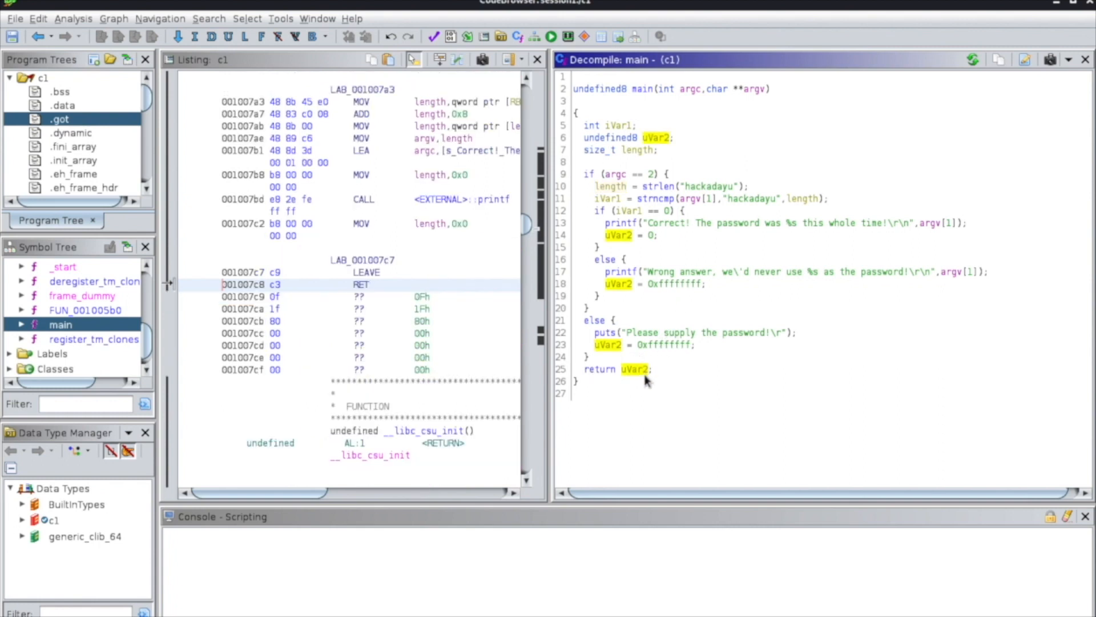
{"action": "mouse_move", "coordinate": [643, 380]}
{"action": "key", "text": "l"}
{"action": "type", "text": "result"}
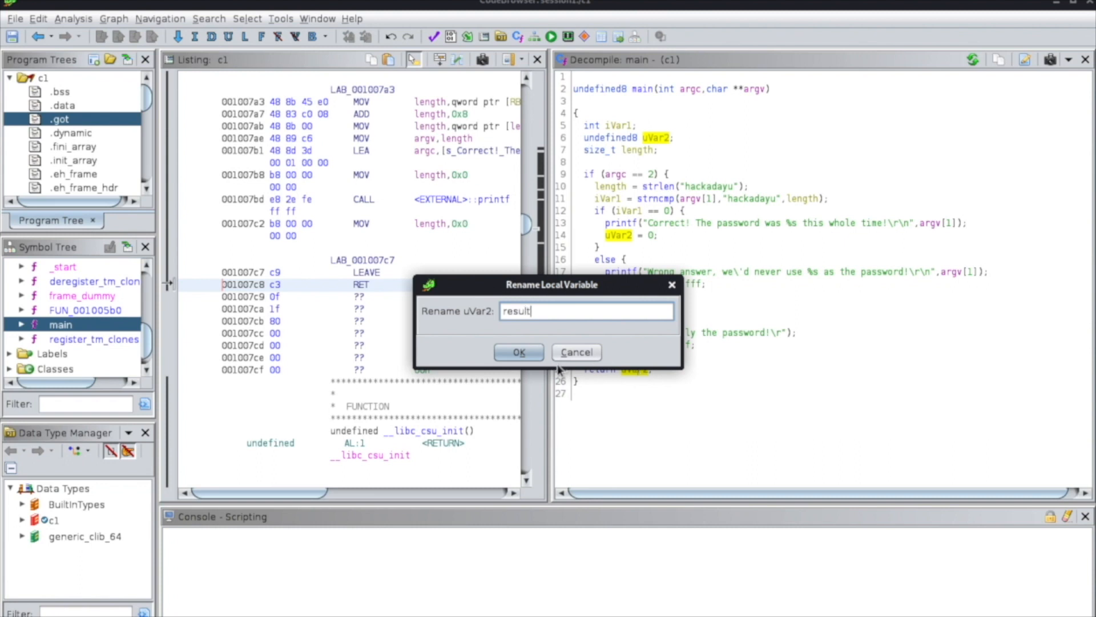
{"action": "left_click", "coordinate": [519, 352]}
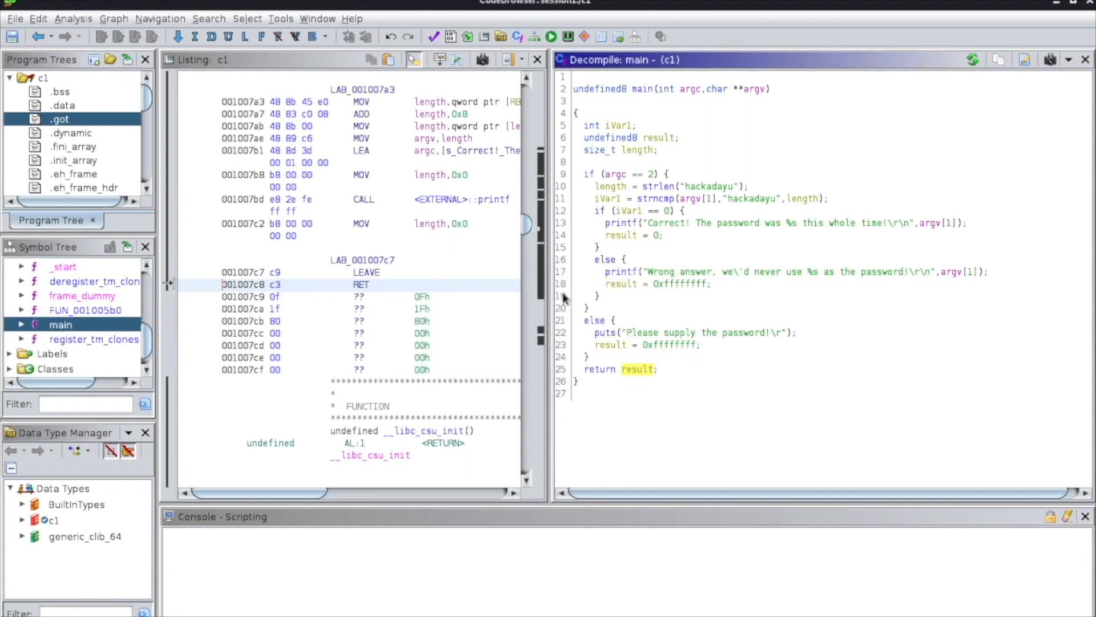
Switch to the terminal and run ./c1 without any argument.
{"action": "left_click", "coordinate": [623, 126]}
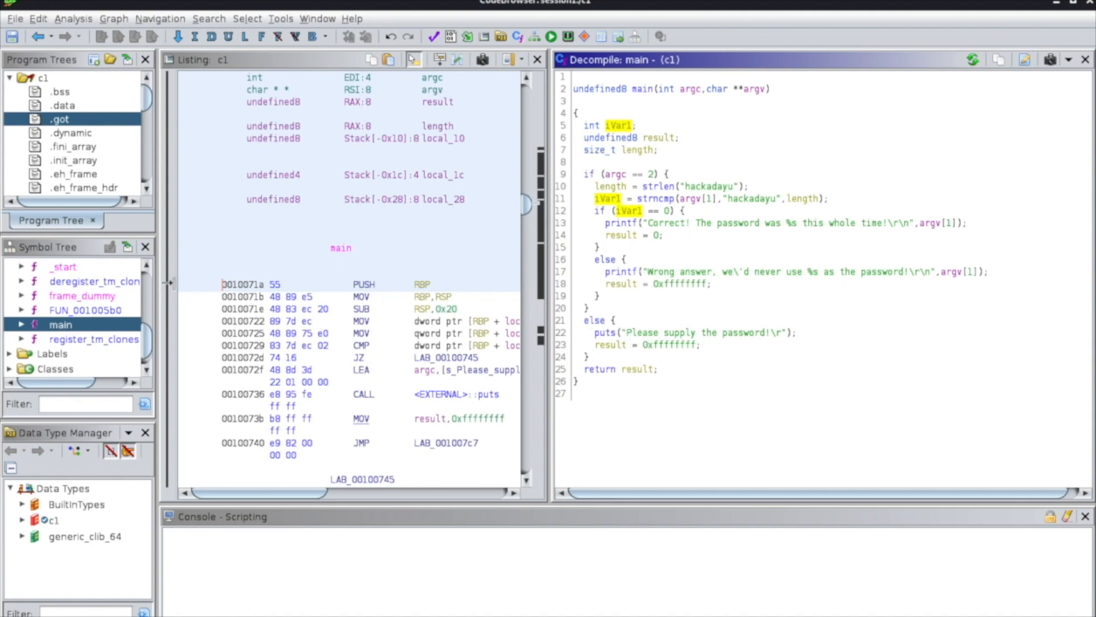
{"action": "key", "text": "alt+Tab"}
{"action": "key", "text": "Up"}
{"action": "key", "text": "BackSpace"}
{"action": "key", "text": "BackSpace"}
{"action": "key", "text": "BackSpace"}
{"action": "key", "text": "BackSpace"}
{"action": "key", "text": "BackSpace"}
{"action": "key", "text": "BackSpace"}
{"action": "key", "text": "BackSpace"}
{"action": "key", "text": "Return"}
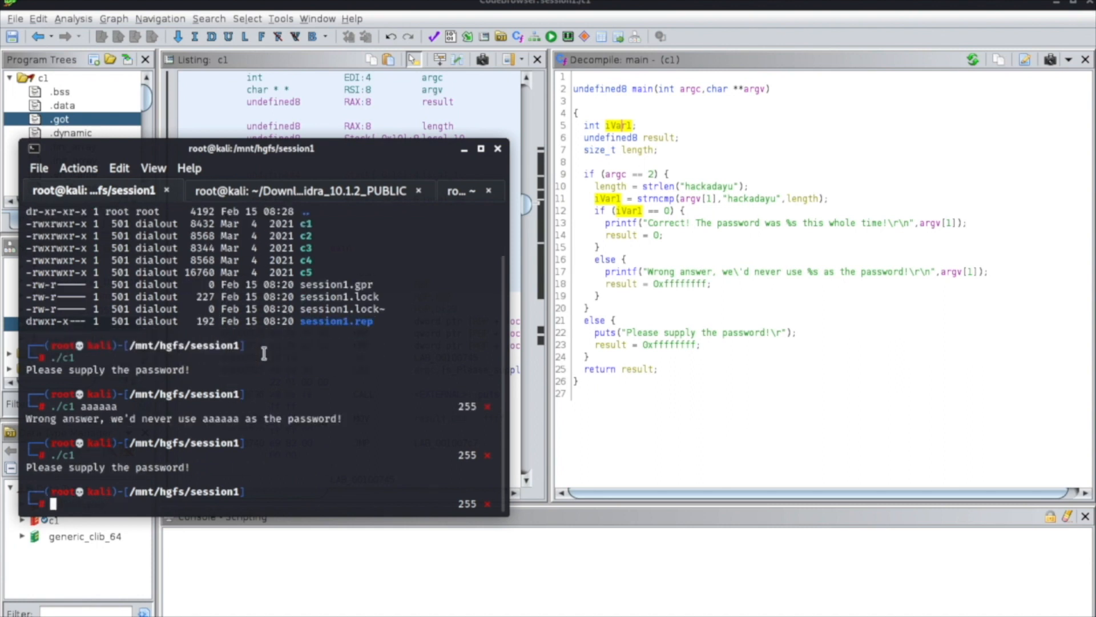
Examine the output line of the ./c1 run, and highlight the uses of argc in Ghidra's decompiled main.
{"action": "triple_click", "coordinate": [132, 467]}
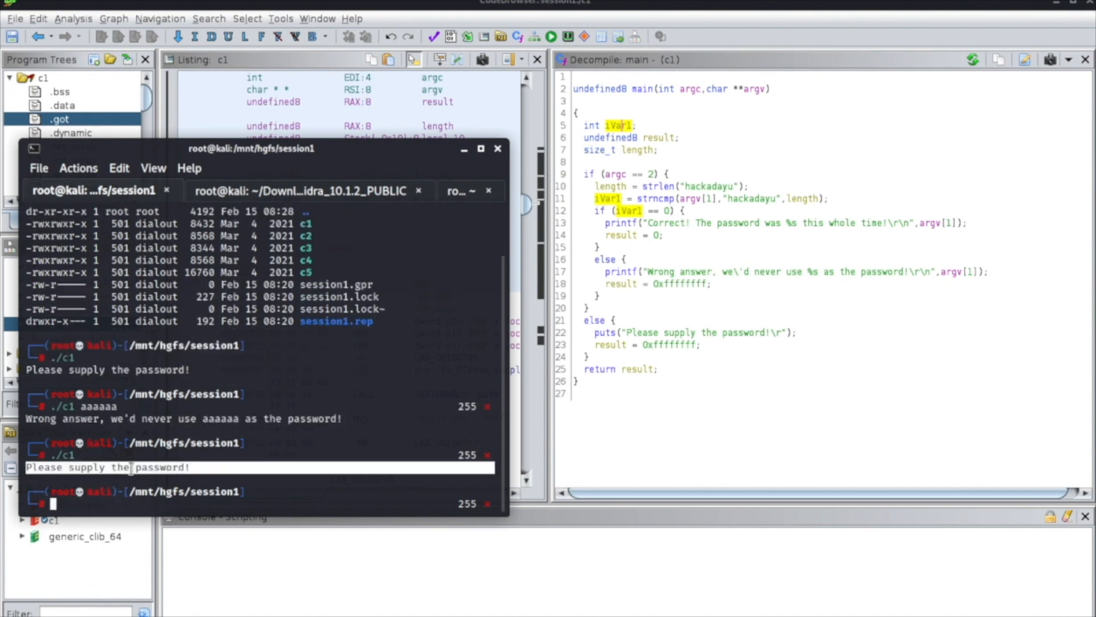
{"action": "left_click", "coordinate": [655, 358]}
{"action": "left_click", "coordinate": [621, 175]}
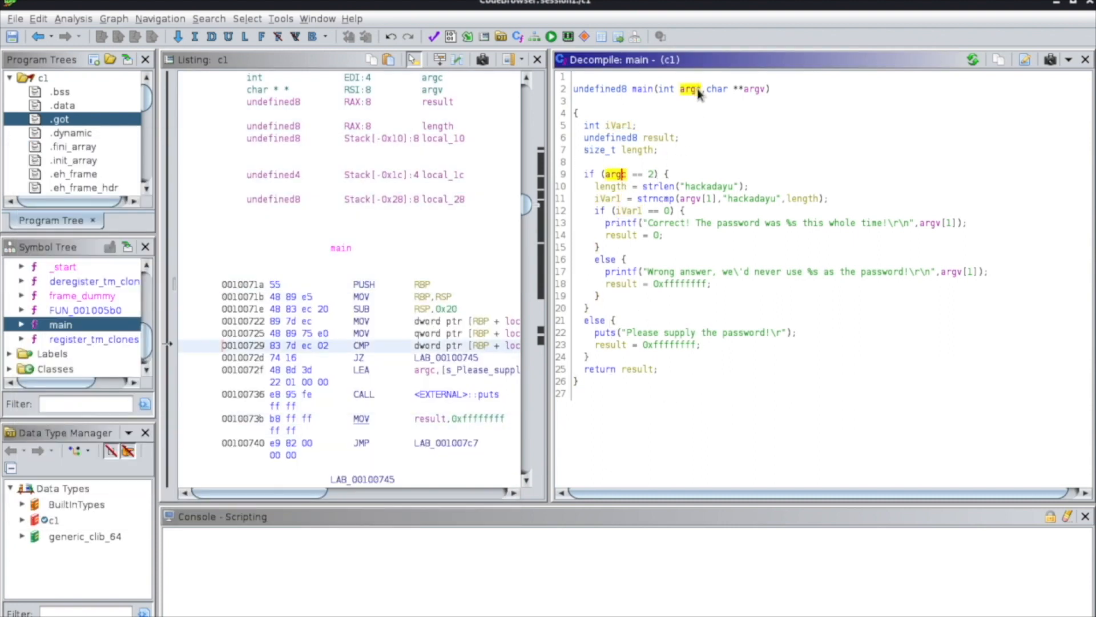
Switch to the terminal and compare the earlier ./c1 run that has an argument with the run that has none.
{"action": "key", "text": "alt+Tab"}
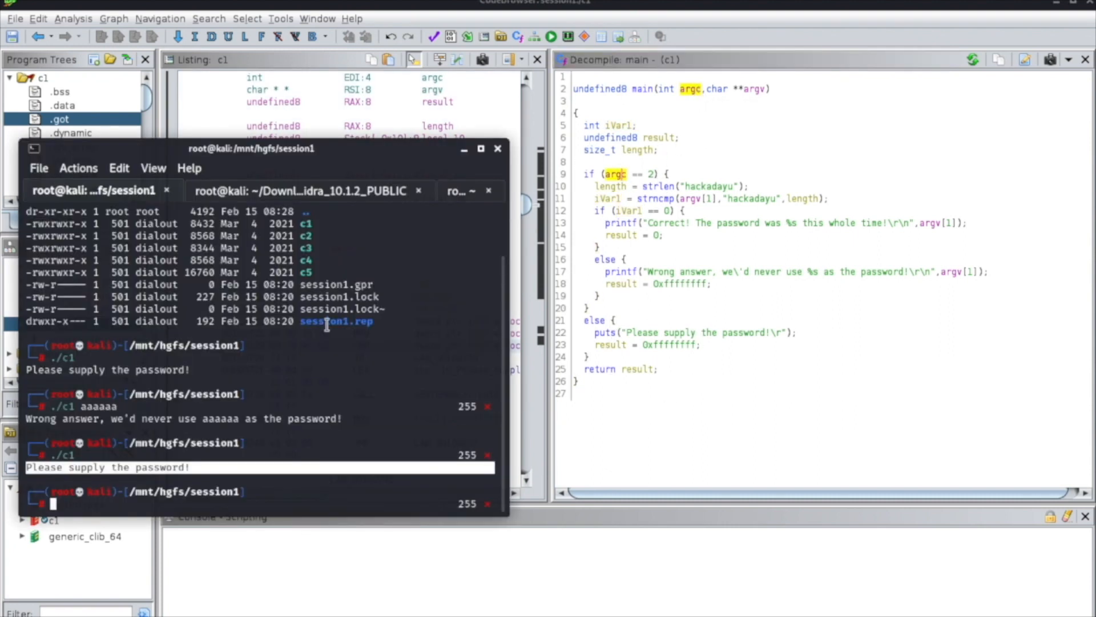
{"action": "left_click", "coordinate": [89, 456]}
{"action": "double_click", "coordinate": [92, 407]}
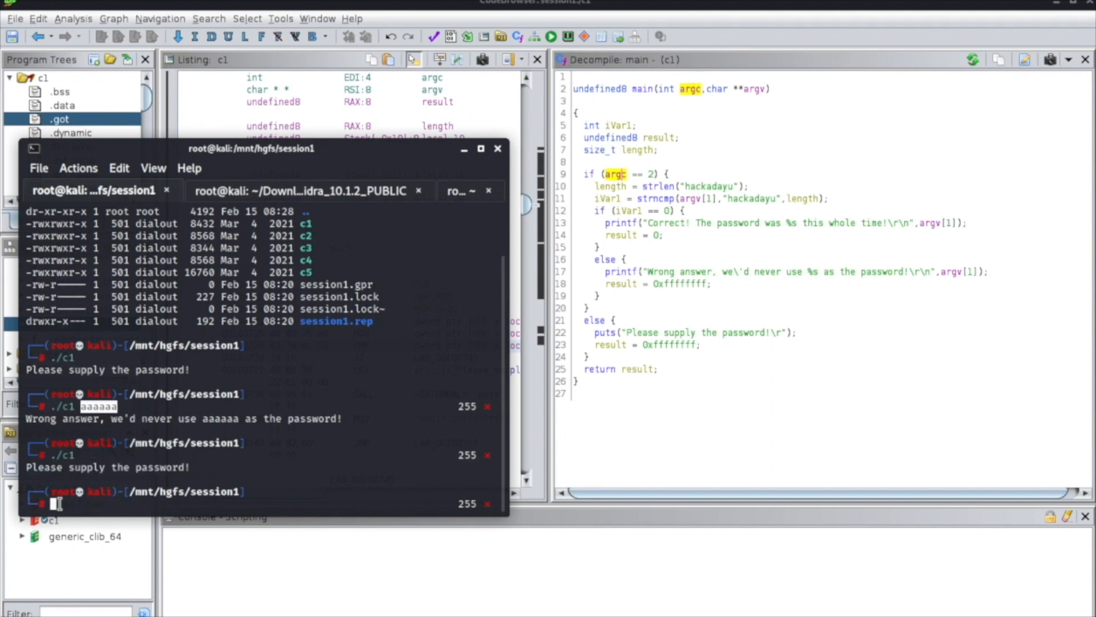
{"action": "left_click_drag", "start_coordinate": [56, 455], "coordinate": [80, 455]}
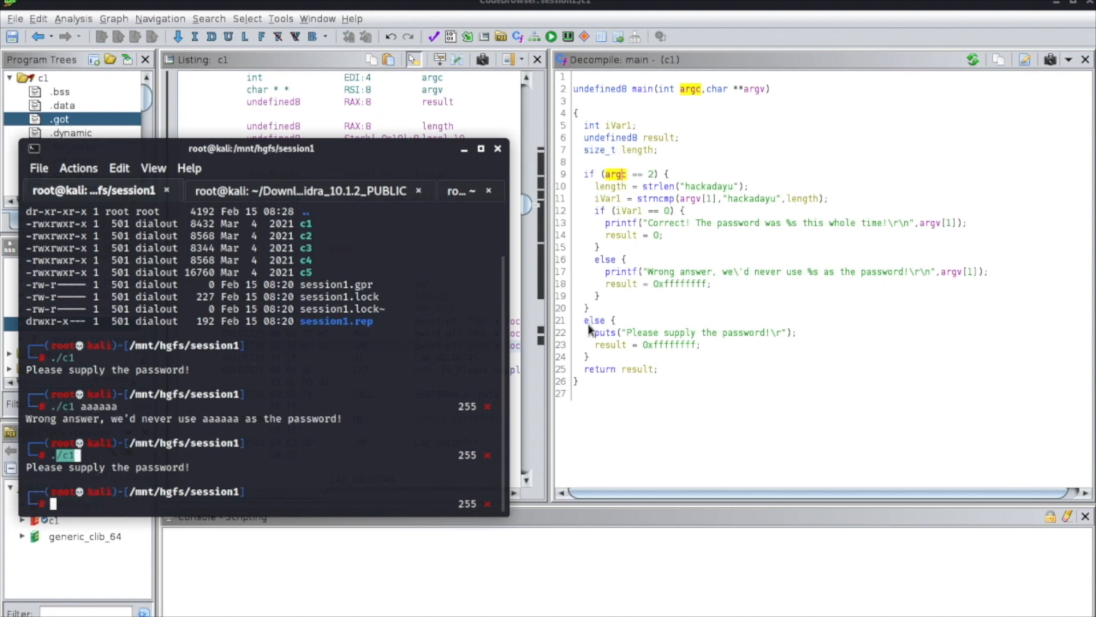
Switch to Ghidra and examine main's else branch for a missing argument, highlighting the block and its 0xffffffff result value.
{"action": "key", "text": "Down"}
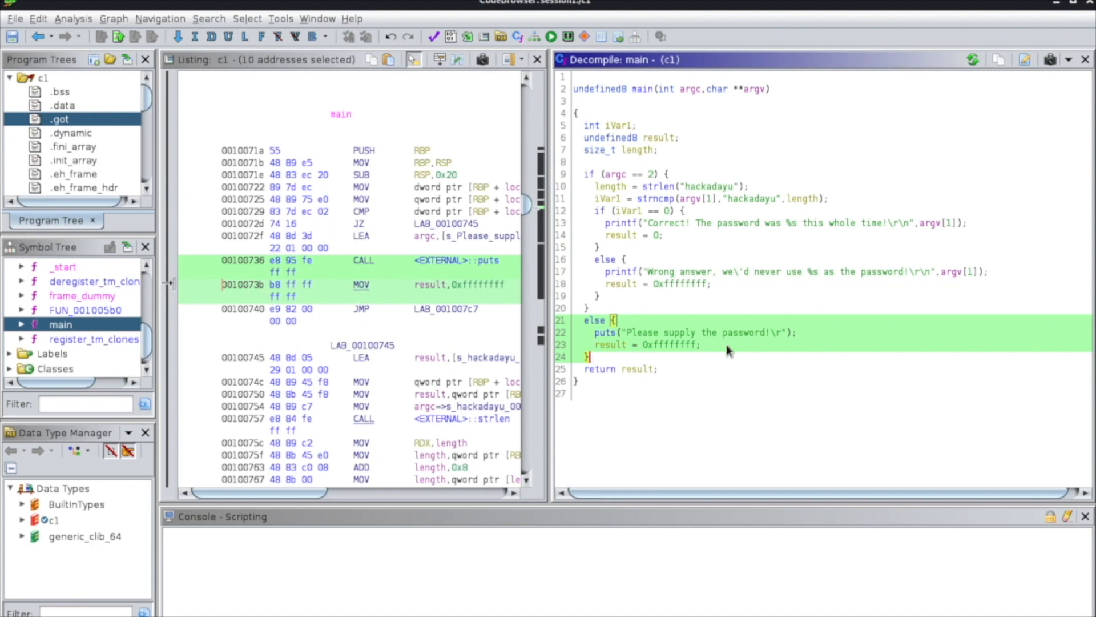
{"action": "left_click", "coordinate": [721, 324]}
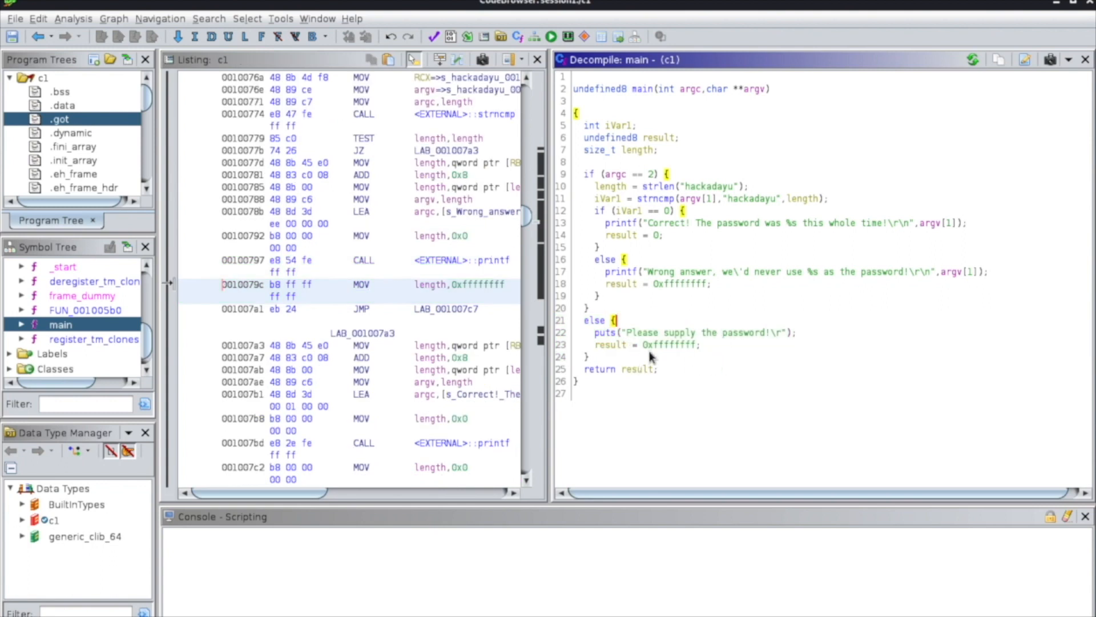
{"action": "left_click", "coordinate": [666, 345]}
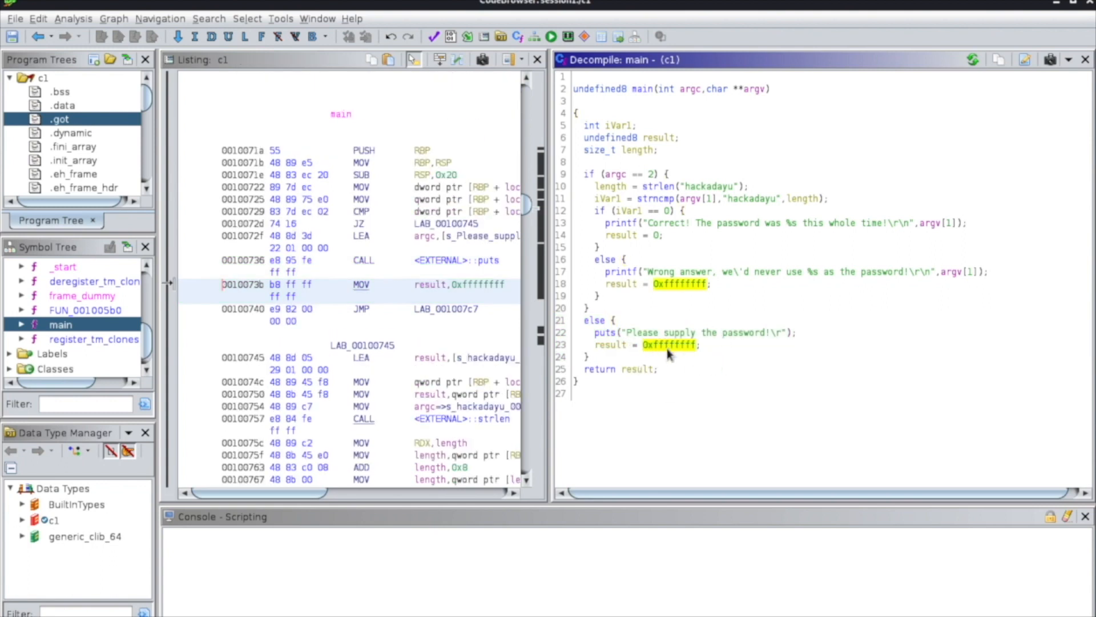
{"action": "mouse_move", "coordinate": [668, 353]}
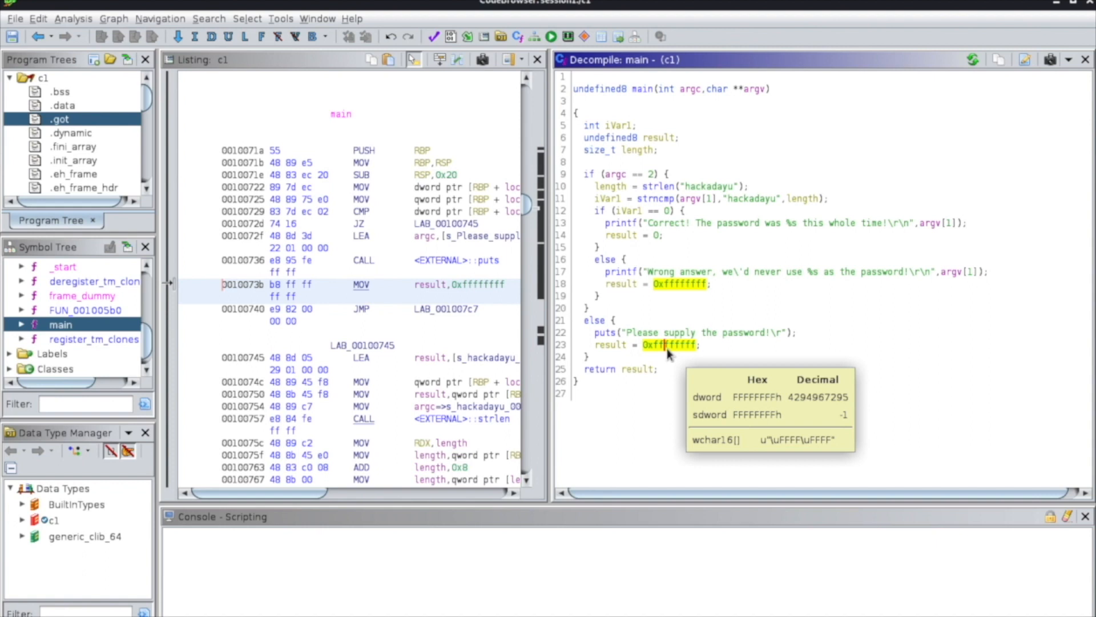
Examine the argc == 2 condition and the strlen call on the hard-coded string that sets length.
{"action": "left_click", "coordinate": [614, 175]}
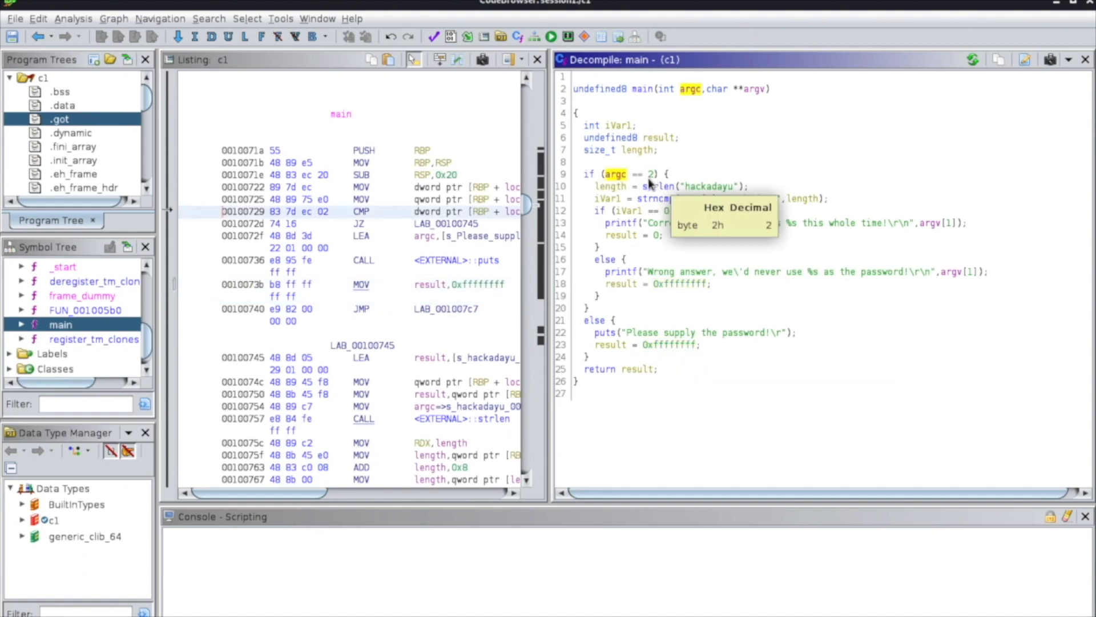
{"action": "left_click", "coordinate": [610, 187]}
{"action": "left_click", "coordinate": [696, 188]}
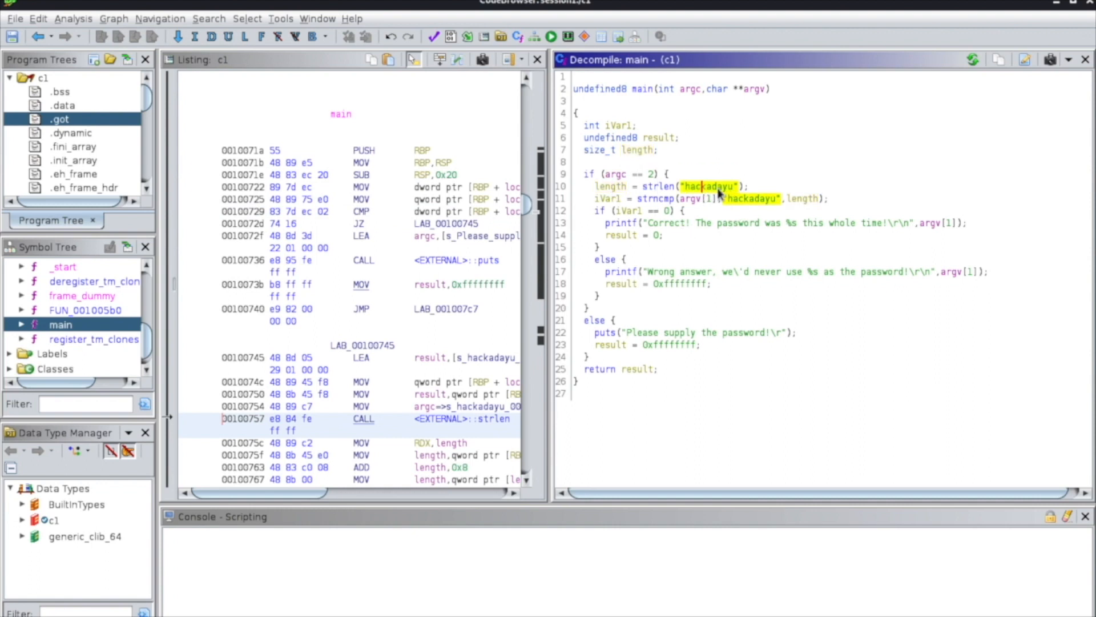
Examine the strncmp call's iVar1 result variable and its arguments, highlight the uses of argv, and switch to the terminal.
{"action": "left_click", "coordinate": [607, 201]}
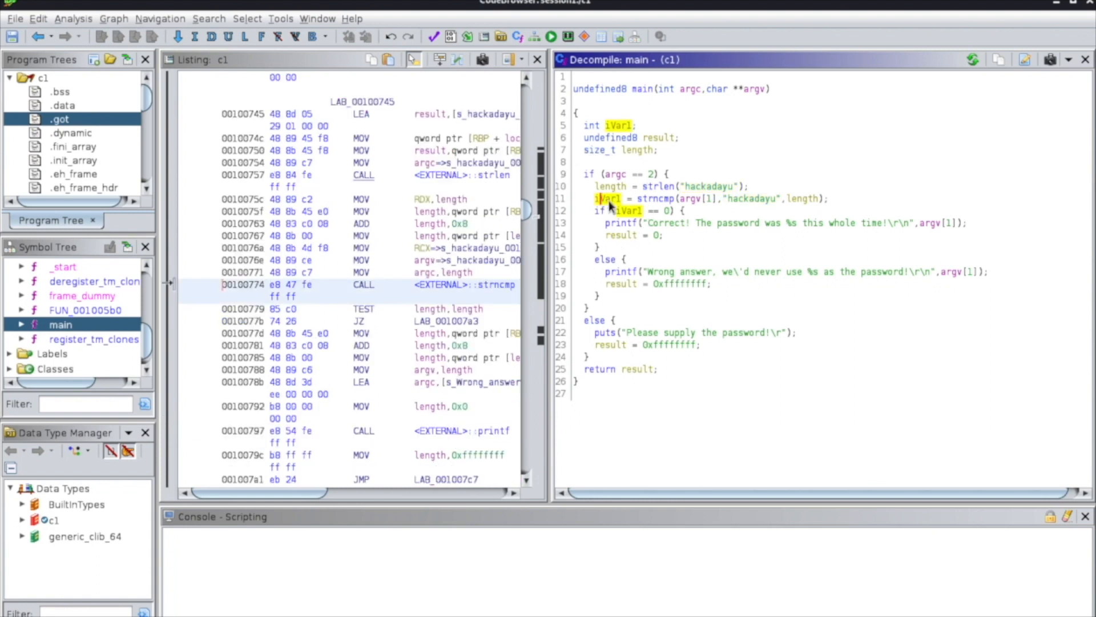
{"action": "mouse_move", "coordinate": [611, 204]}
{"action": "left_click", "coordinate": [654, 201]}
{"action": "left_click_drag", "start_coordinate": [680, 201], "coordinate": [820, 204]}
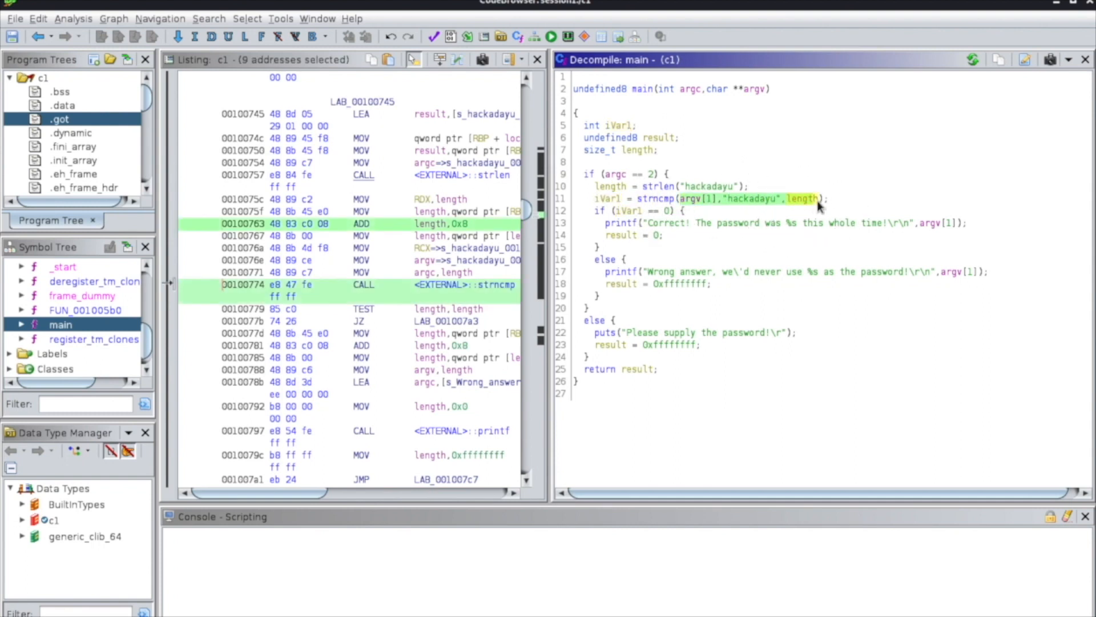
{"action": "left_click", "coordinate": [693, 198]}
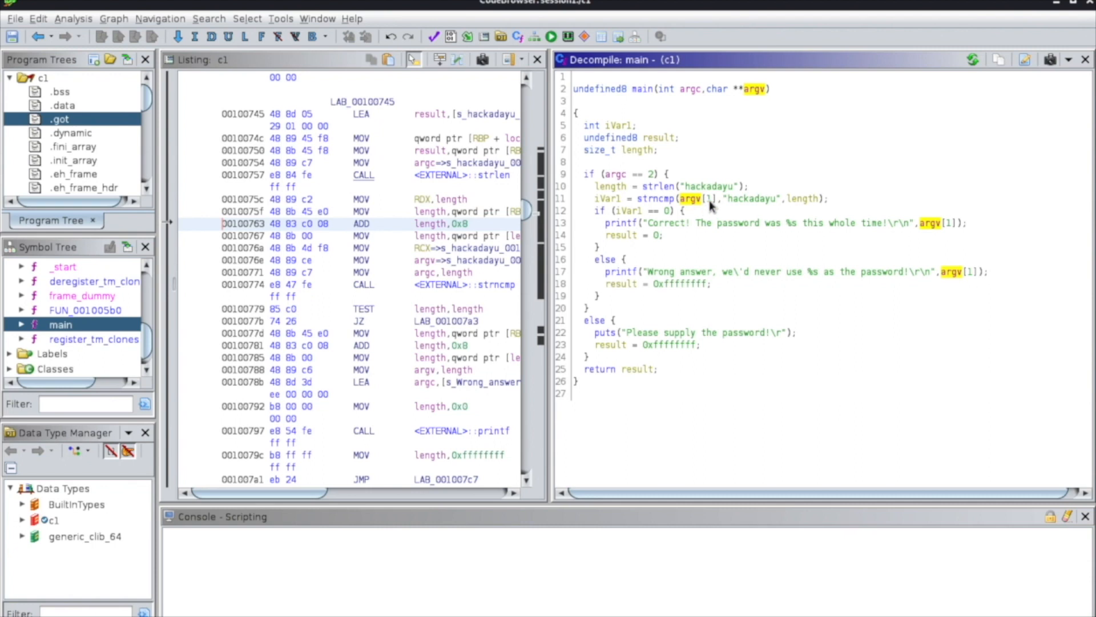
{"action": "mouse_move", "coordinate": [711, 206]}
{"action": "key", "text": "alt+Tab"}
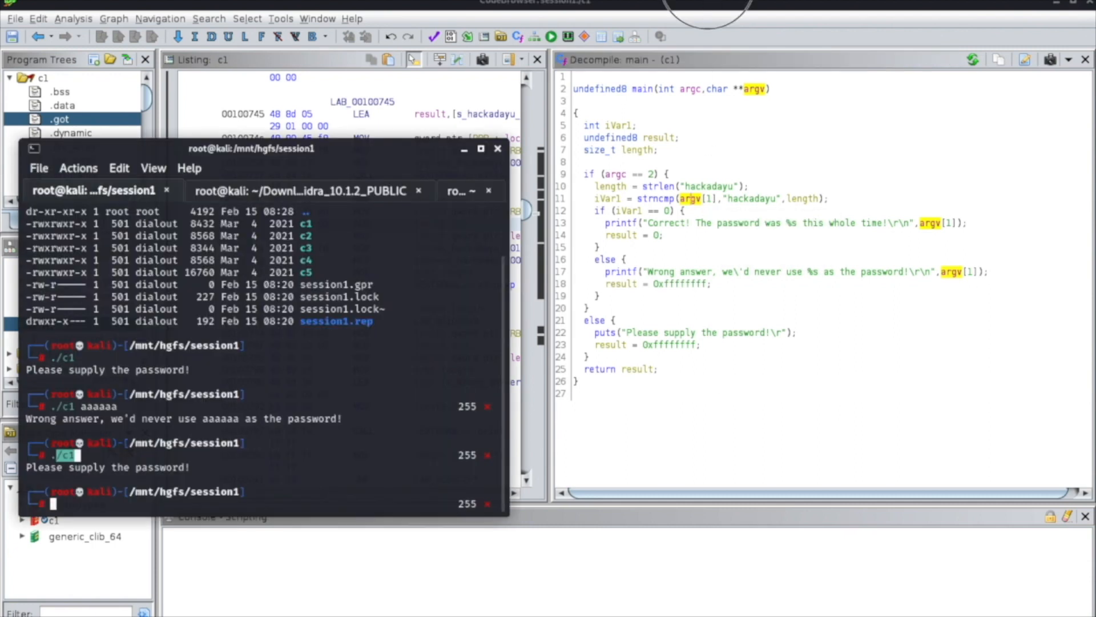
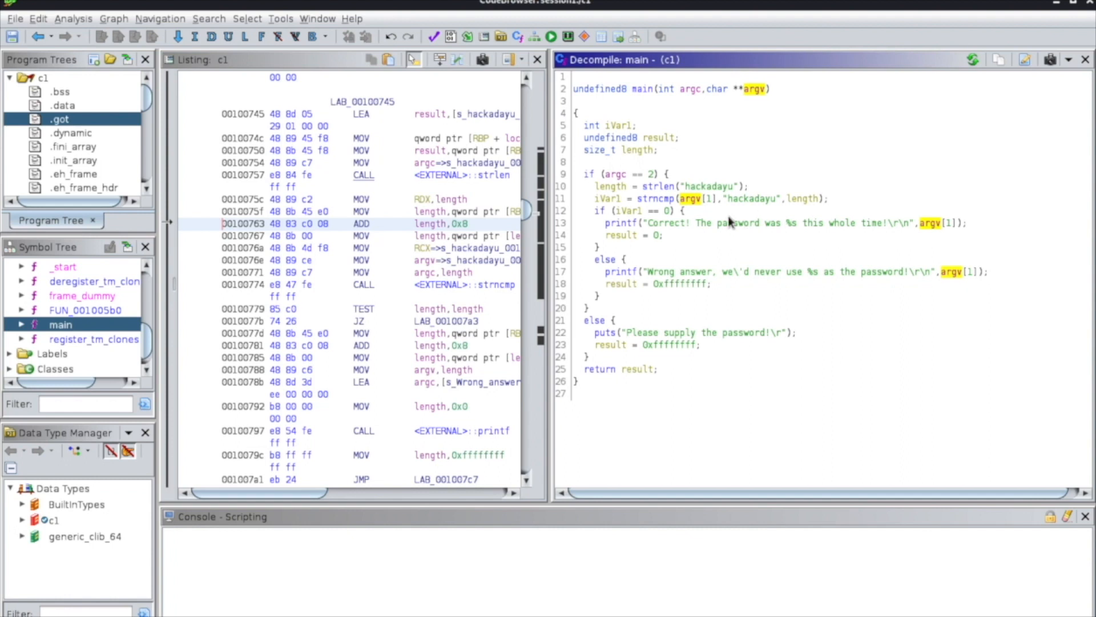
Examine the arguments of the strncmp call, highlighting the uses of length and the hard-coded string shared with strlen.
{"action": "left_click_drag", "start_coordinate": [682, 200], "coordinate": [819, 201]}
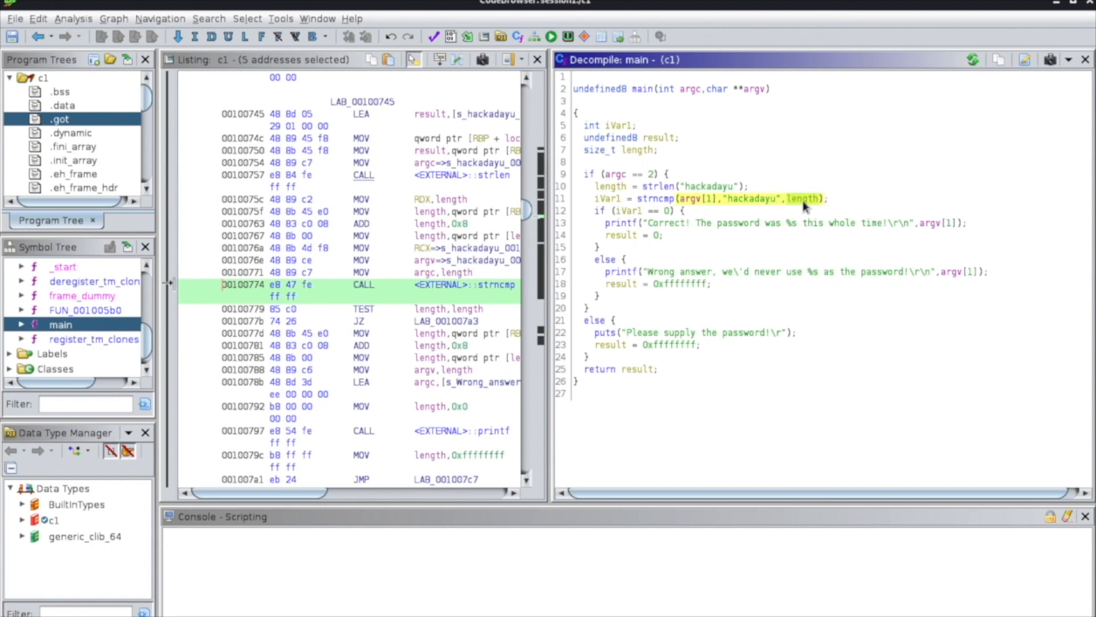
{"action": "left_click", "coordinate": [804, 200]}
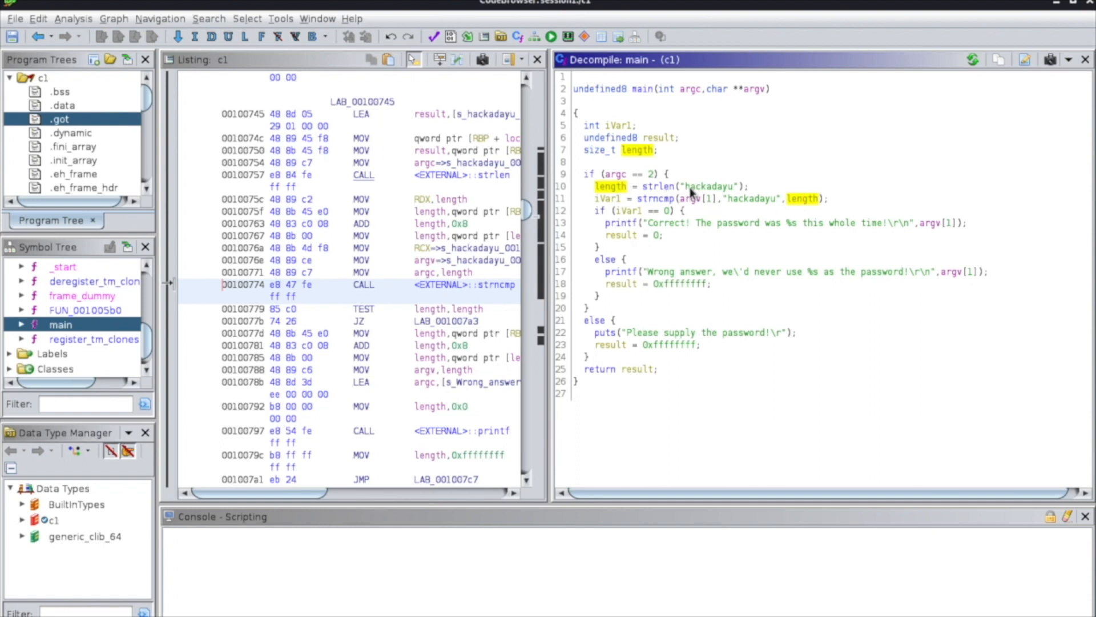
{"action": "left_click", "coordinate": [735, 187]}
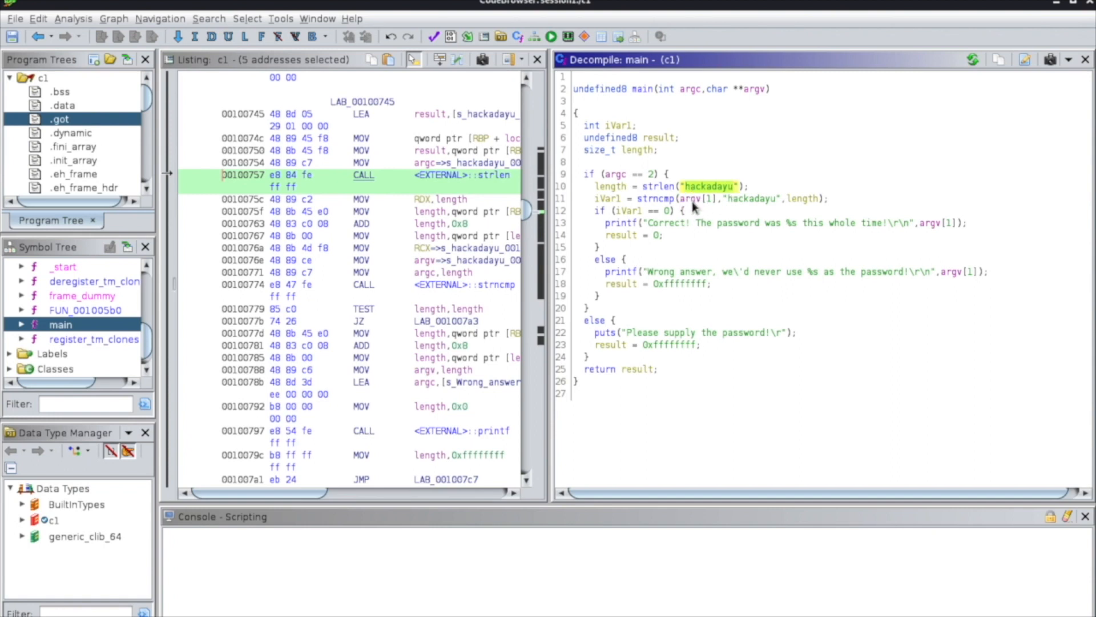
{"action": "mouse_move", "coordinate": [694, 206]}
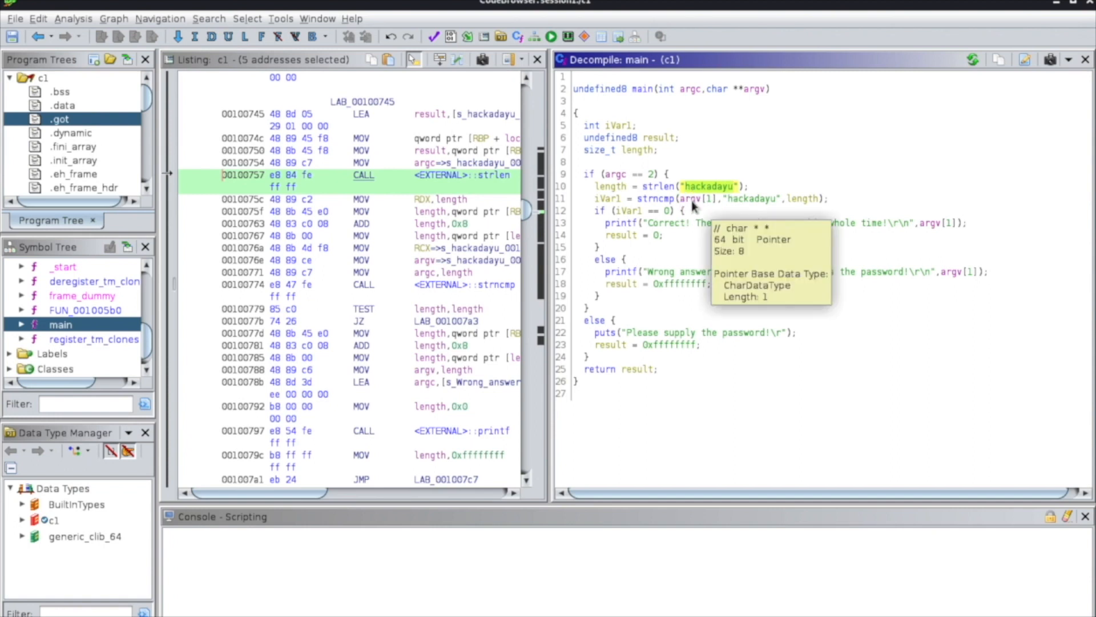
{"action": "left_click", "coordinate": [756, 198]}
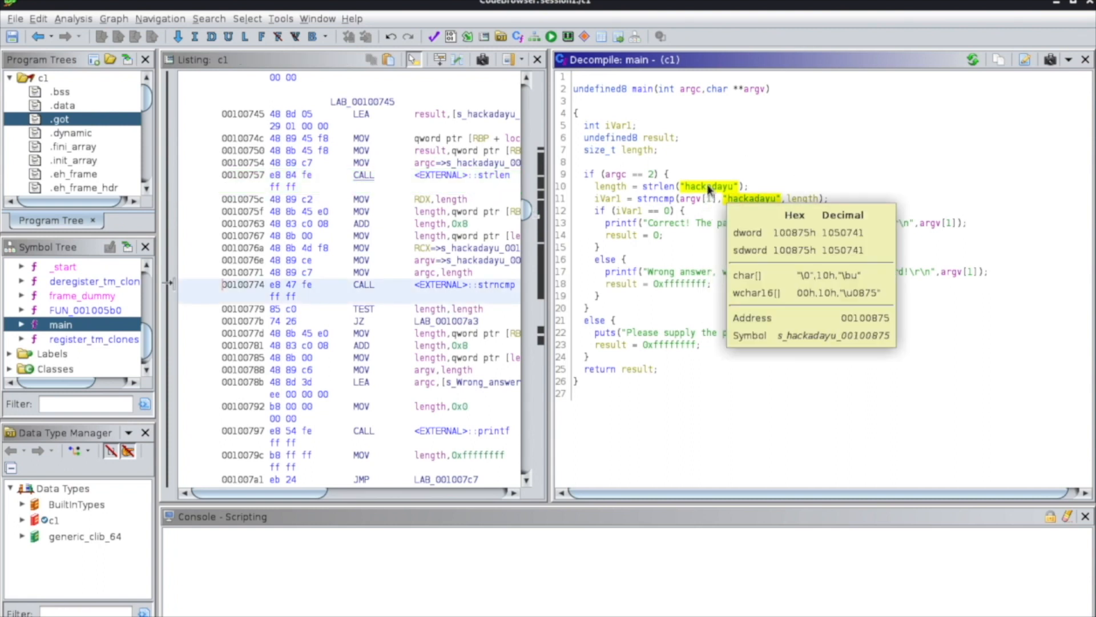
Rename the local variable iVar1 to userinput.
{"action": "left_click", "coordinate": [610, 199]}
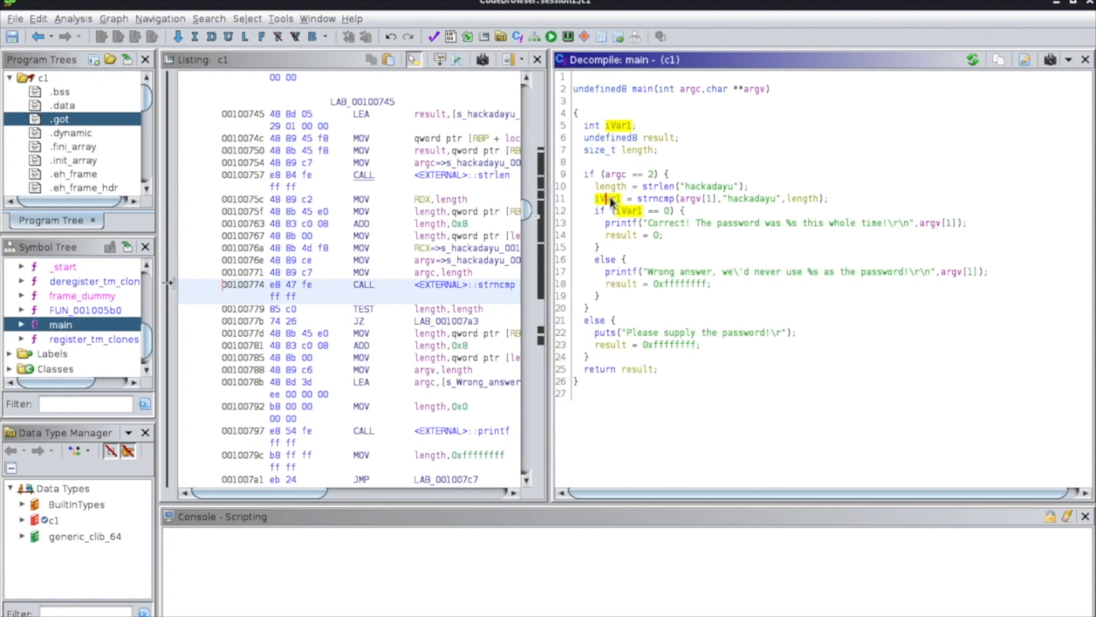
{"action": "type", "text": "l"}
{"action": "type", "text": "userinput"}
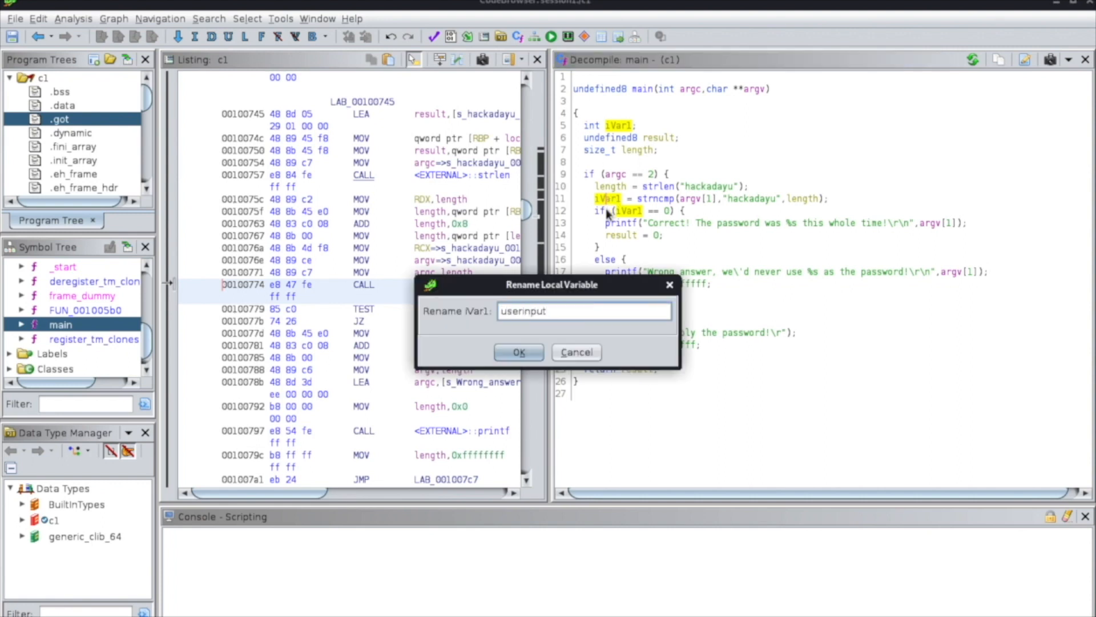
{"action": "left_click", "coordinate": [518, 352]}
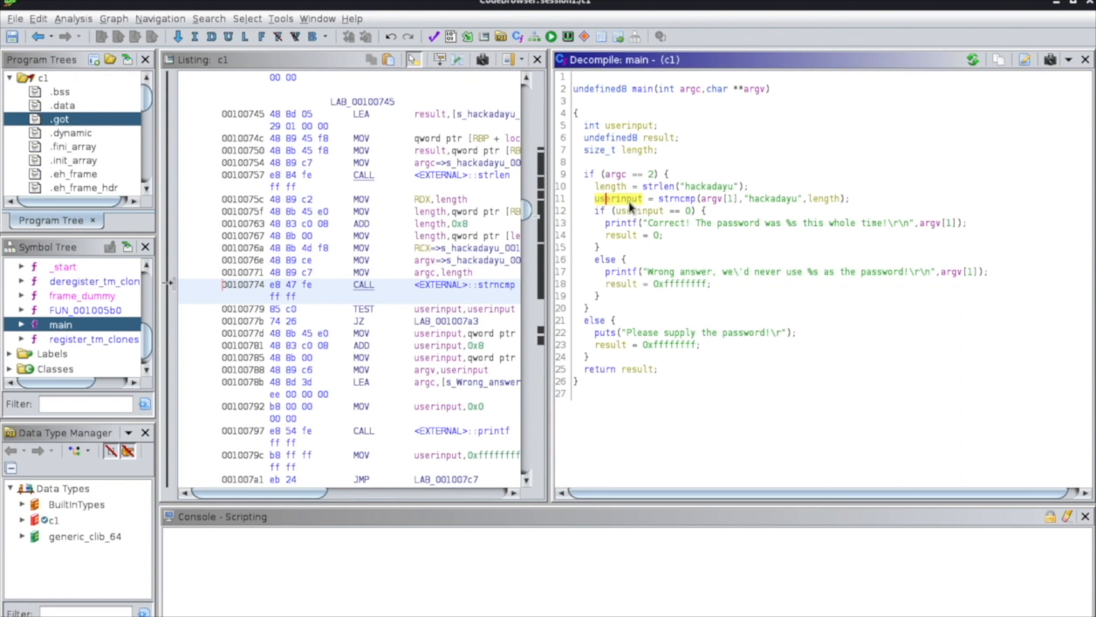
Examine the strncmp call on line 11, highlighting the function name, its argv argument and its length argument.
{"action": "left_click", "coordinate": [676, 200]}
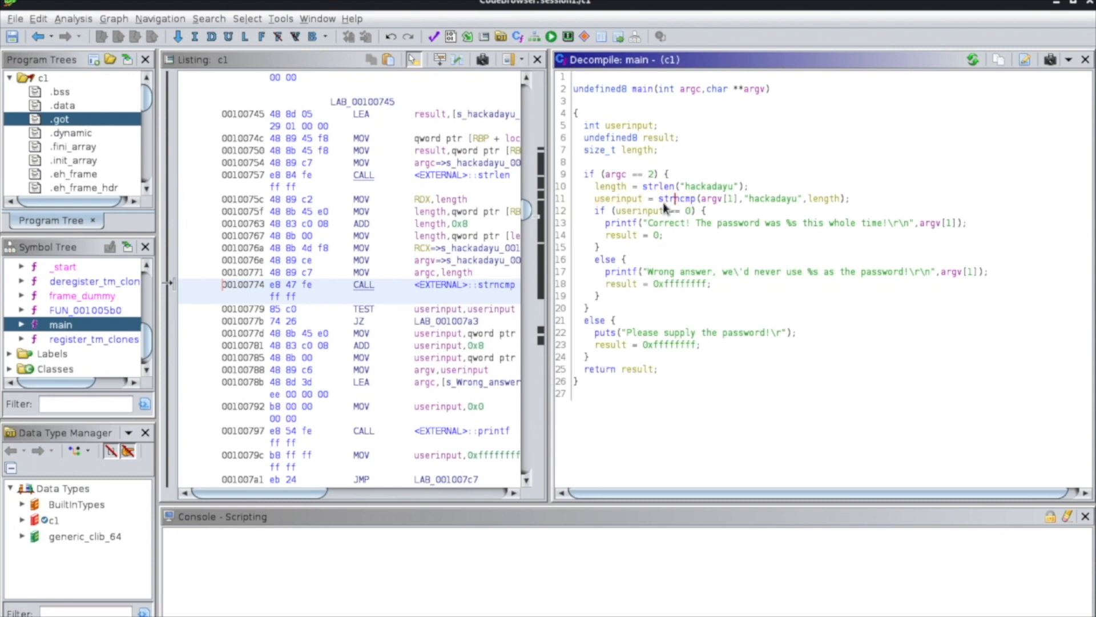
{"action": "left_click_drag", "start_coordinate": [659, 201], "coordinate": [694, 201]}
{"action": "left_click_drag", "start_coordinate": [845, 200], "coordinate": [706, 206]}
{"action": "left_click", "coordinate": [706, 201]}
{"action": "left_click", "coordinate": [768, 199]}
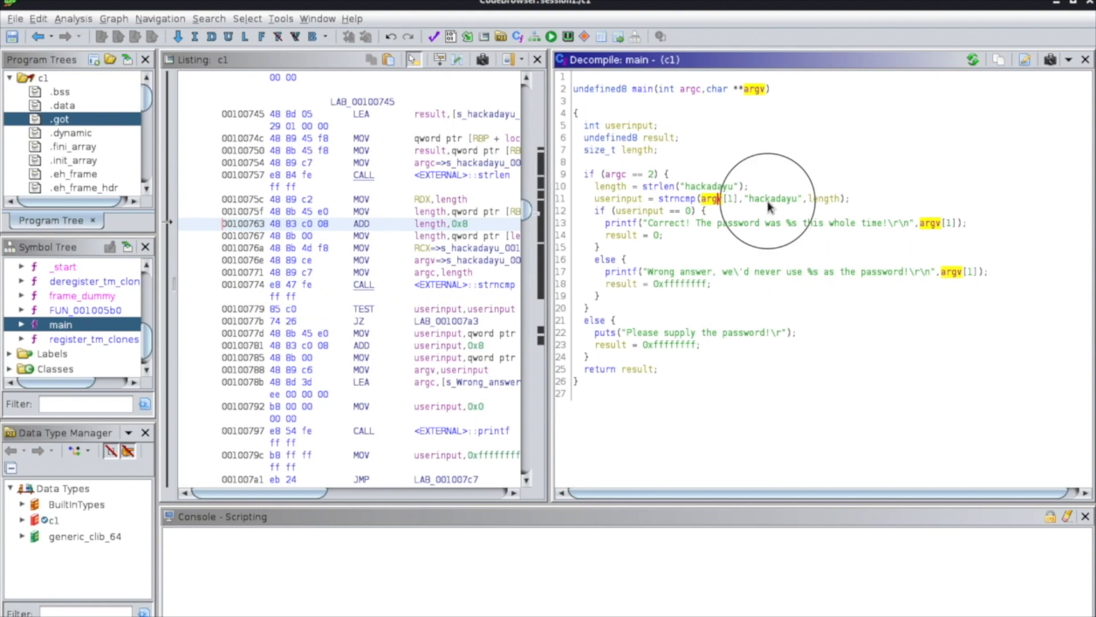
{"action": "left_click", "coordinate": [742, 208]}
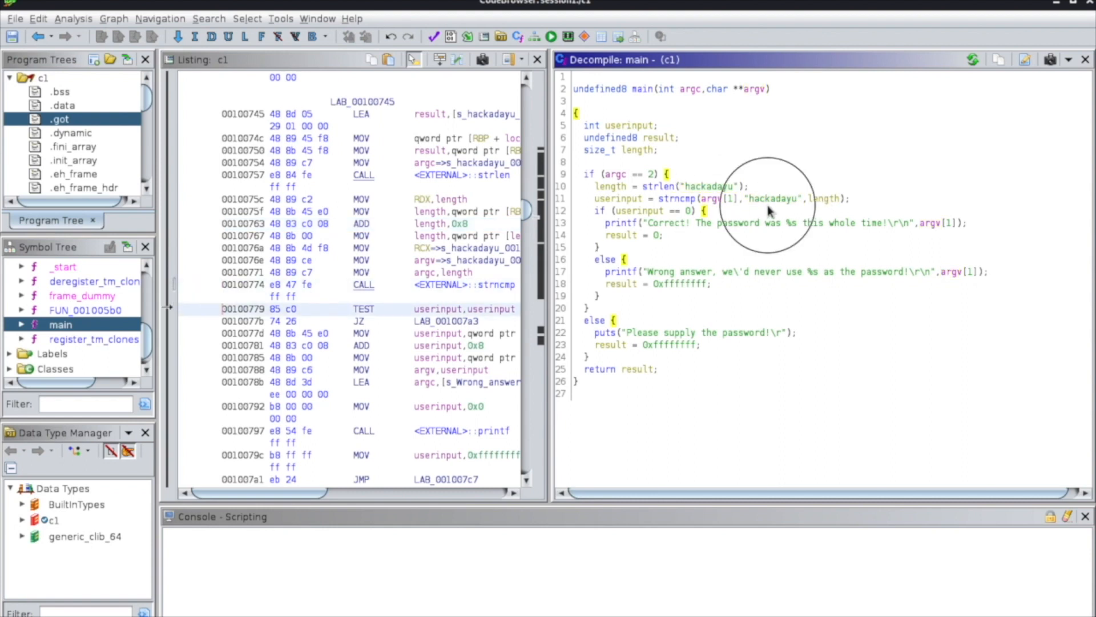
{"action": "left_click", "coordinate": [828, 199]}
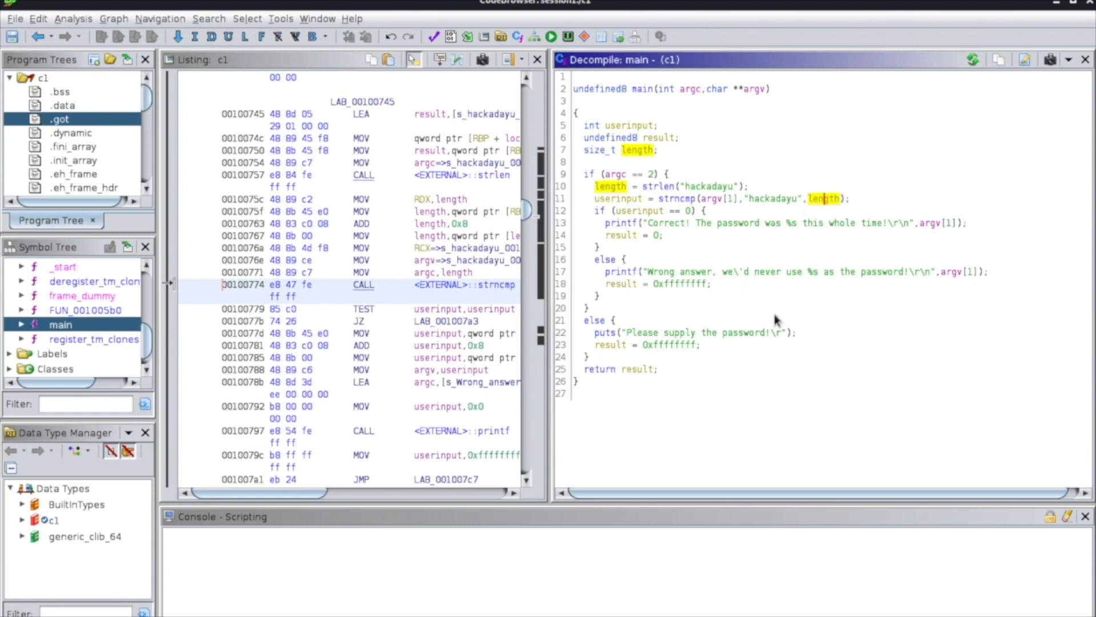
Copy the hard-coded password string from the strlen call in the decompiled main.
{"action": "left_click", "coordinate": [707, 189]}
{"action": "right_click", "coordinate": [707, 190]}
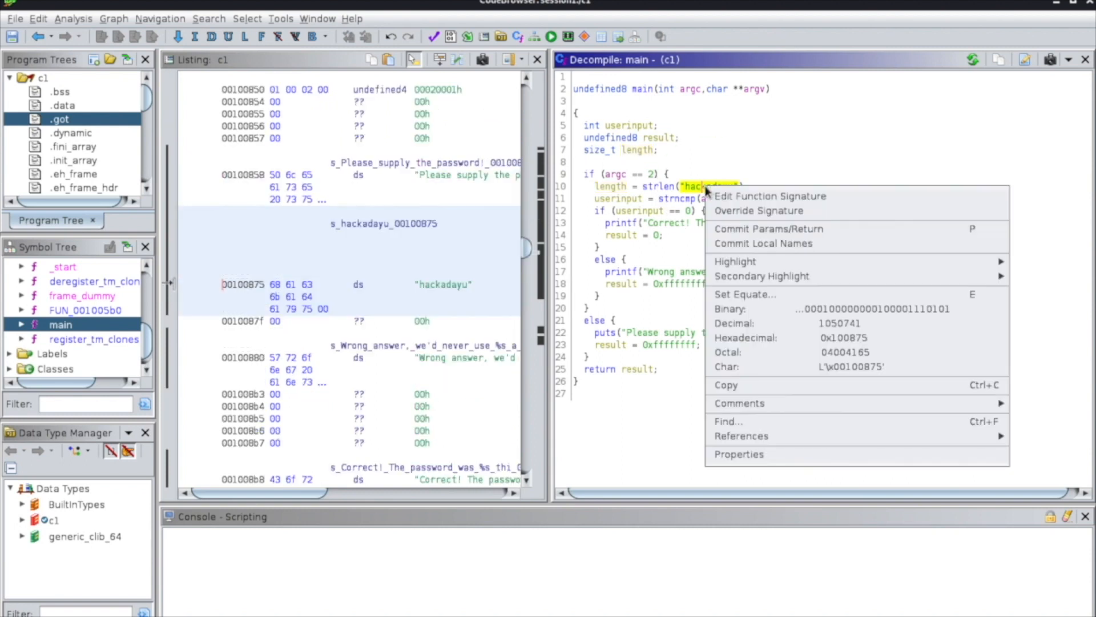
{"action": "left_click", "coordinate": [742, 385]}
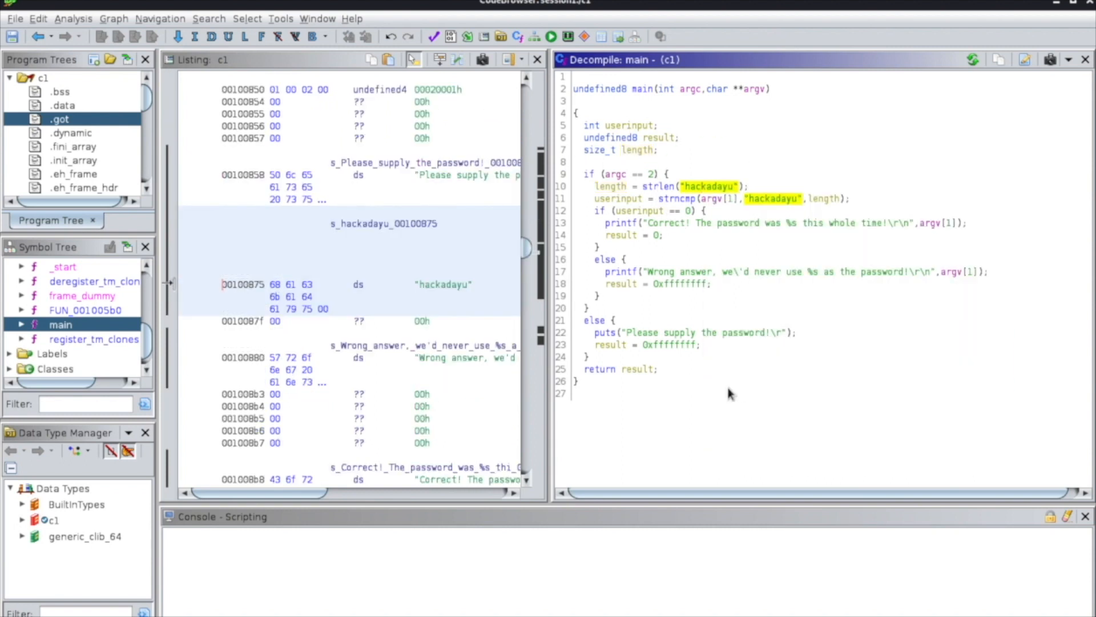
Switch to the terminal, run ./c1 with the copied password as its argument without quotation marks, and highlight the output message.
{"action": "key", "text": "alt+Tab"}
{"action": "key", "text": "Up"}
{"action": "type", "text": "\"hackadayu\""}
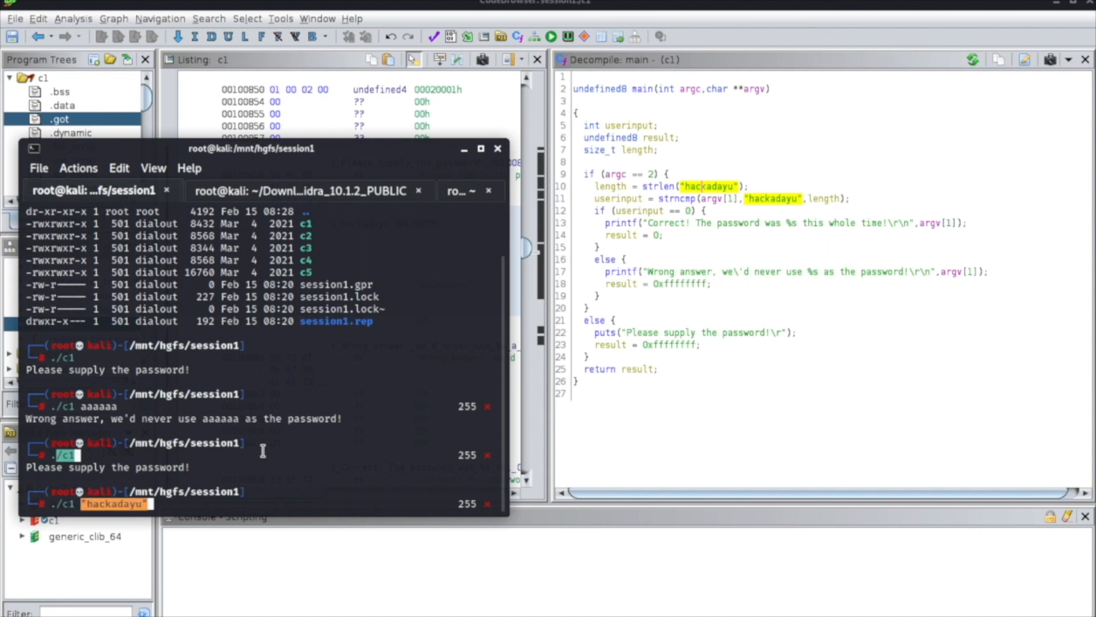
{"action": "key", "text": "BackSpace"}
{"action": "key", "text": "Left"}
{"action": "key", "text": "Left"}
{"action": "key", "text": "Left"}
{"action": "key", "text": "Left"}
{"action": "key", "text": "Left"}
{"action": "key", "text": "Left"}
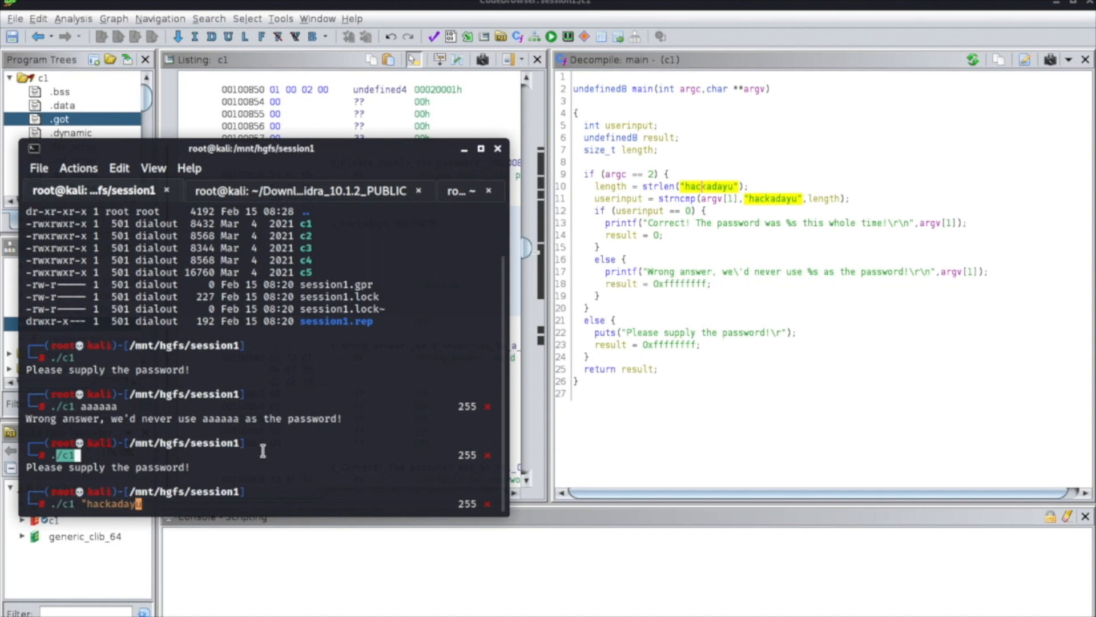
{"action": "key", "text": "Left"}
{"action": "key", "text": "Left"}
{"action": "key", "text": "Left"}
{"action": "key", "text": "BackSpace"}
{"action": "key", "text": "Return"}
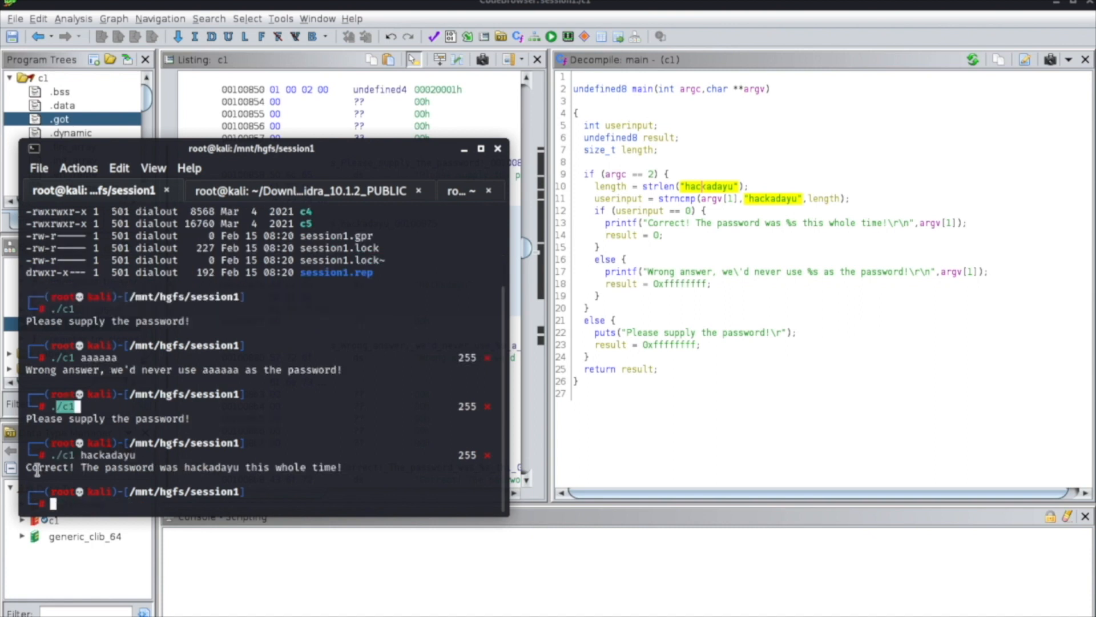
{"action": "left_click_drag", "start_coordinate": [27, 470], "coordinate": [344, 471]}
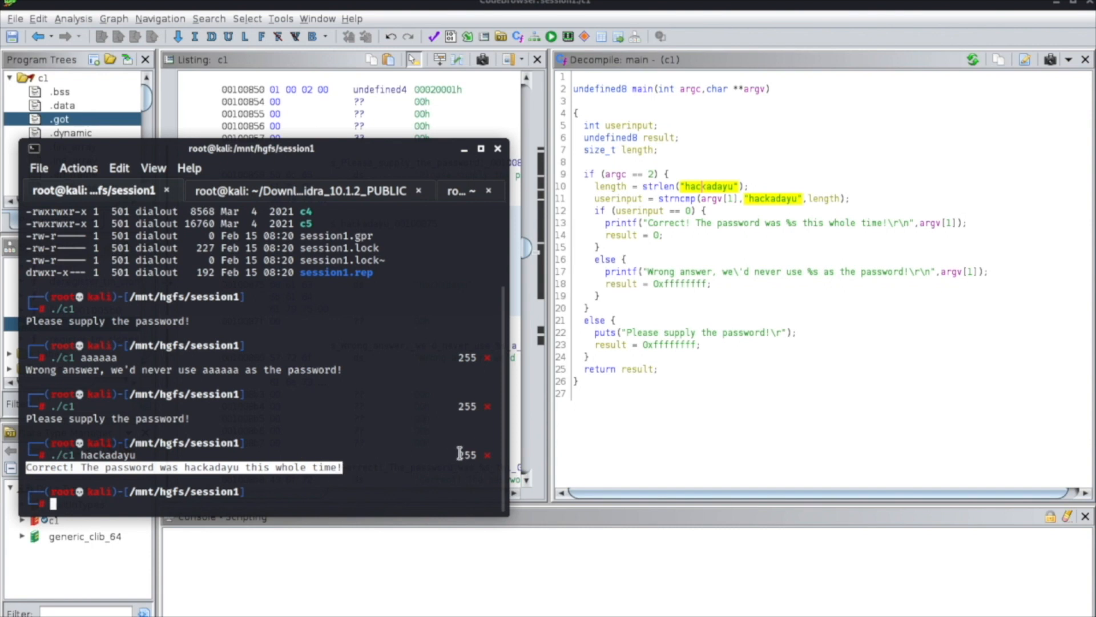
Return to Ghidra's CodeBrowser and close it, discarding the changes to c1.
{"action": "left_click", "coordinate": [17, 19]}
{"action": "left_click", "coordinate": [17, 19]}
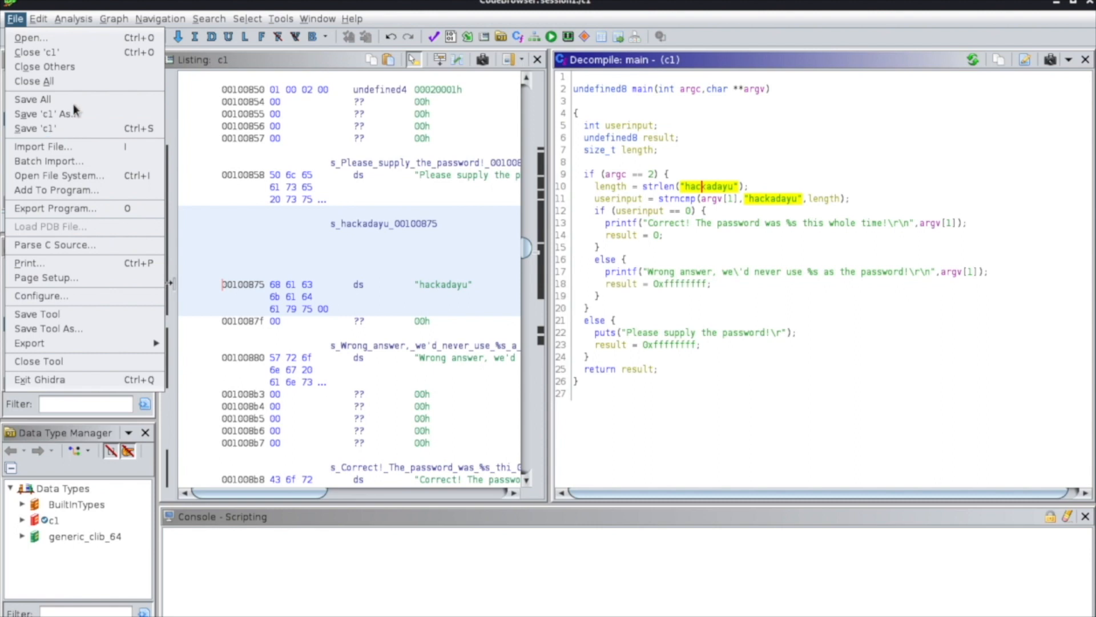
{"action": "left_click", "coordinate": [723, 187]}
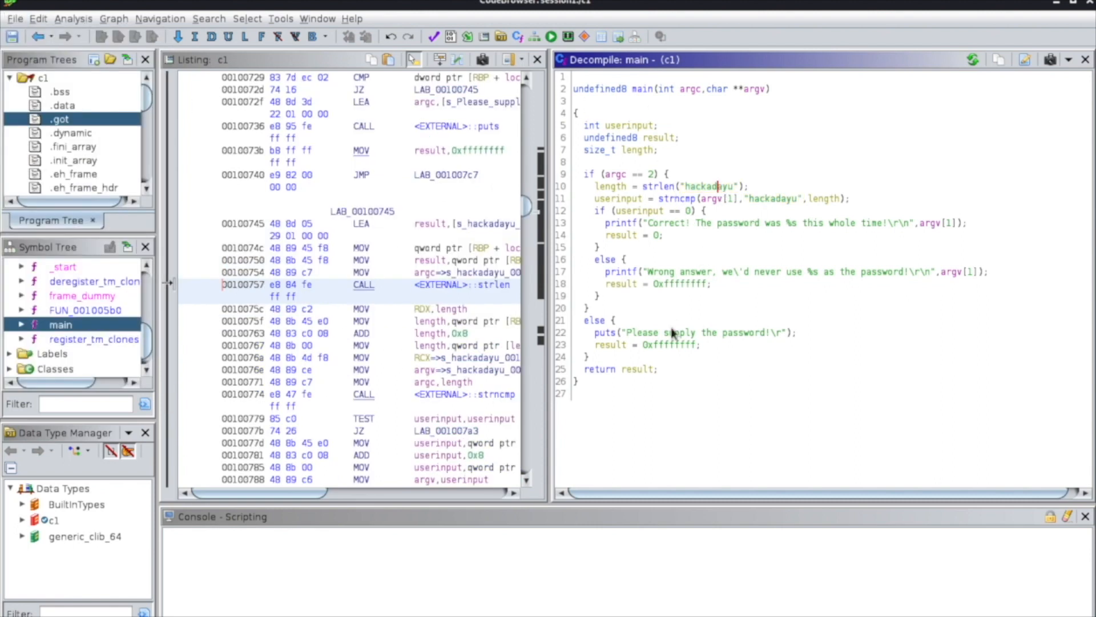
{"action": "mouse_move", "coordinate": [721, 340]}
{"action": "left_click", "coordinate": [1088, 5]}
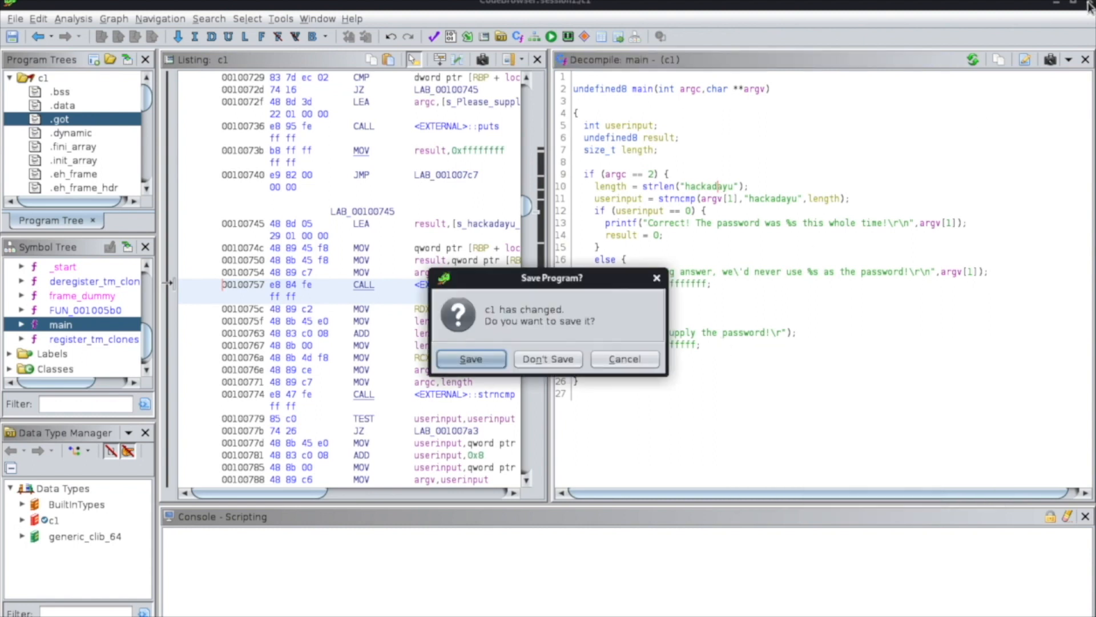
{"action": "left_click", "coordinate": [562, 359]}
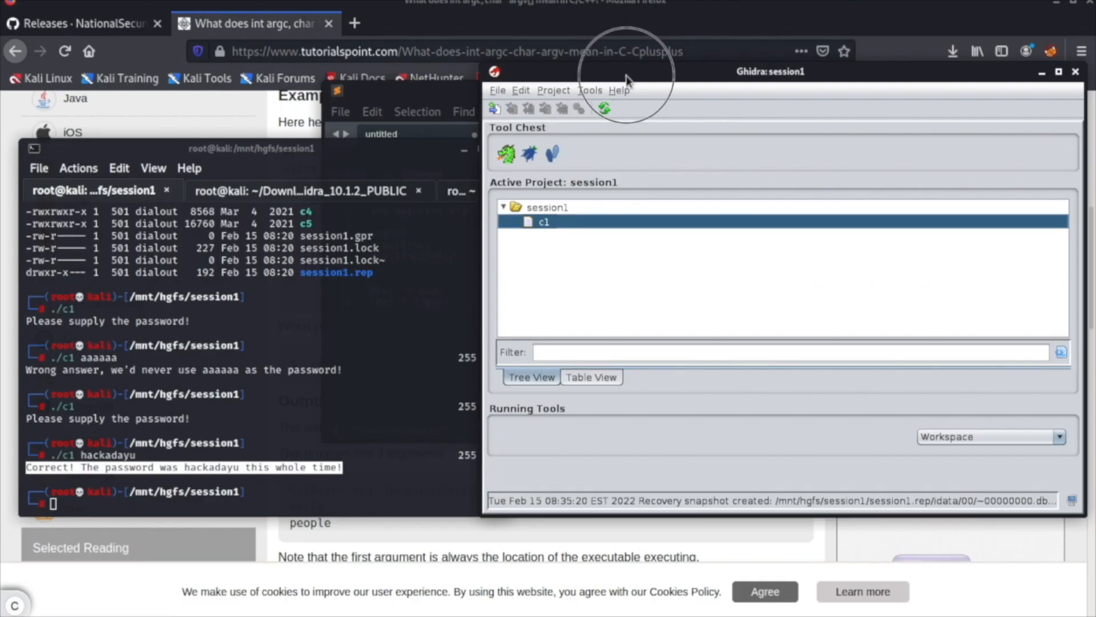
Minimize the web browser and bring up the session1 folder window beside the Ghidra project window.
{"action": "left_click_drag", "start_coordinate": [638, 73], "coordinate": [647, 74]}
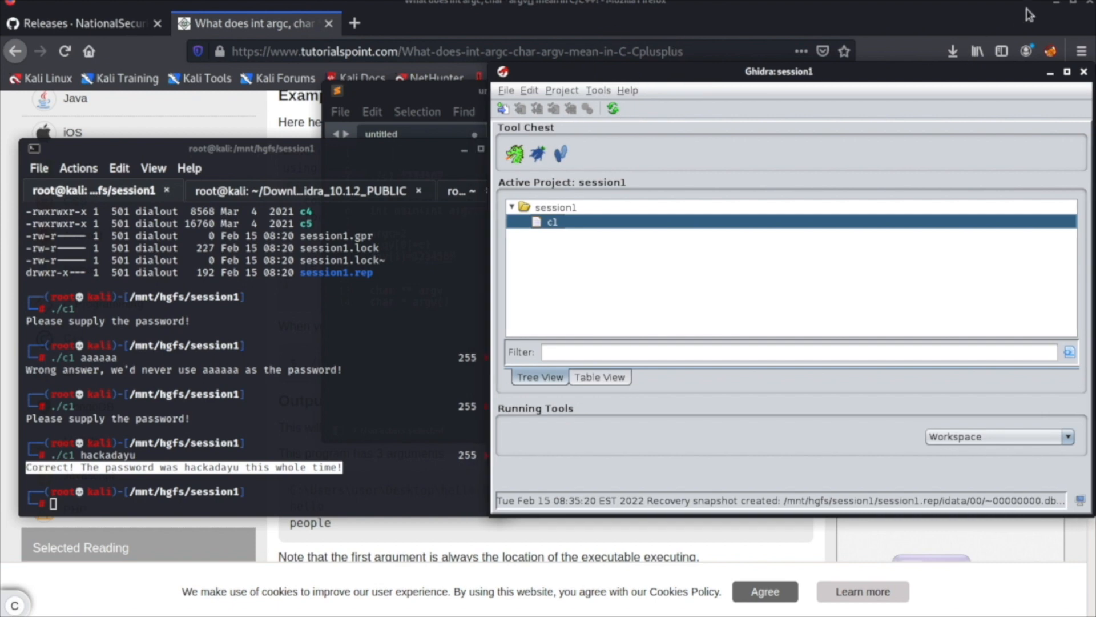
{"action": "left_click", "coordinate": [1058, 5]}
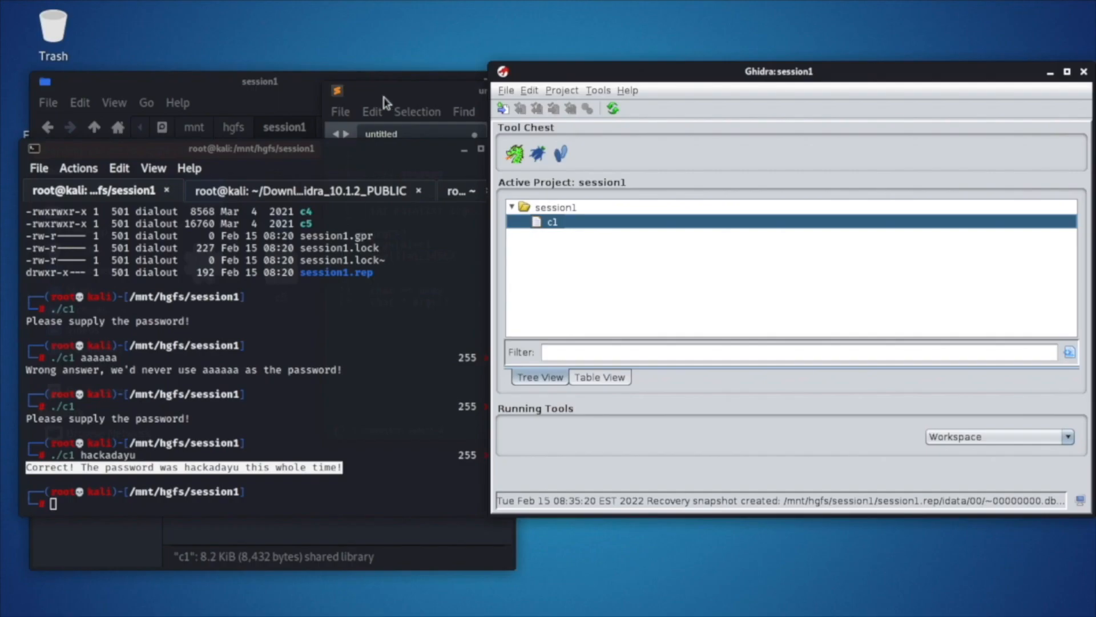
{"action": "left_click", "coordinate": [292, 99]}
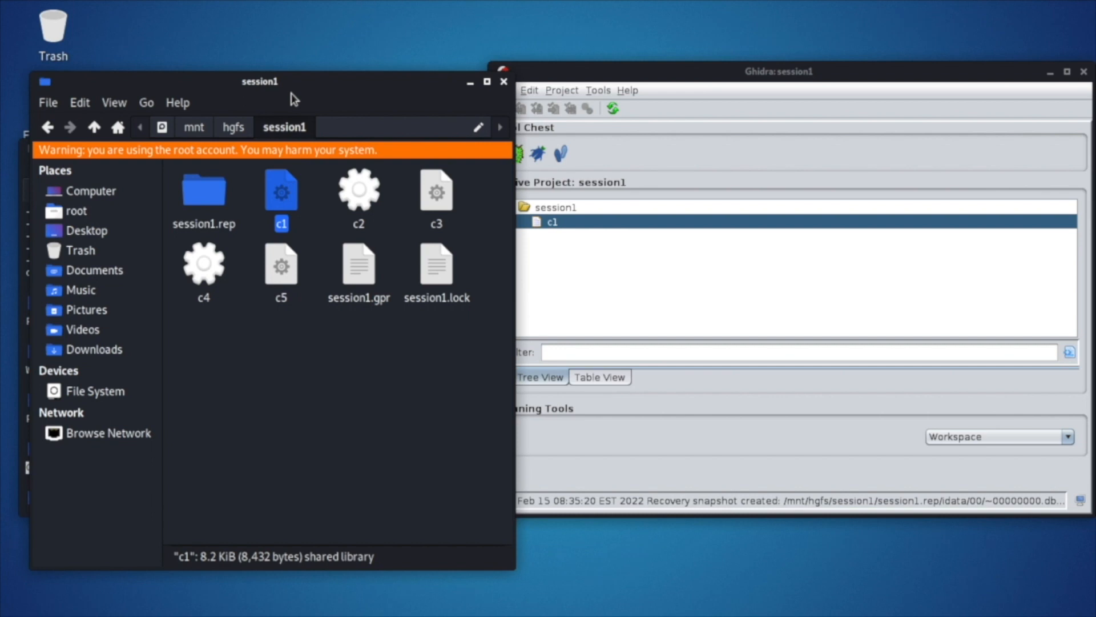
{"action": "left_click", "coordinate": [700, 70]}
Import c2 from the session1 folder into the Ghidra project as an ELF program named c2, and dismiss the import summary.
{"action": "left_click", "coordinate": [374, 204]}
{"action": "left_click_drag", "start_coordinate": [373, 204], "coordinate": [628, 272]}
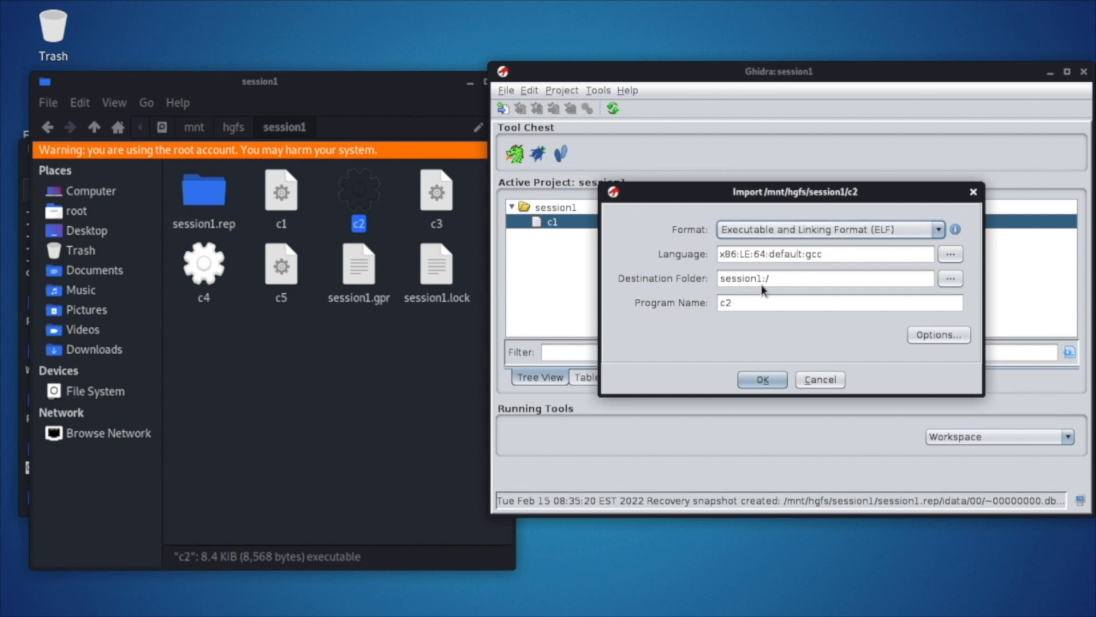
{"action": "double_click", "coordinate": [736, 303]}
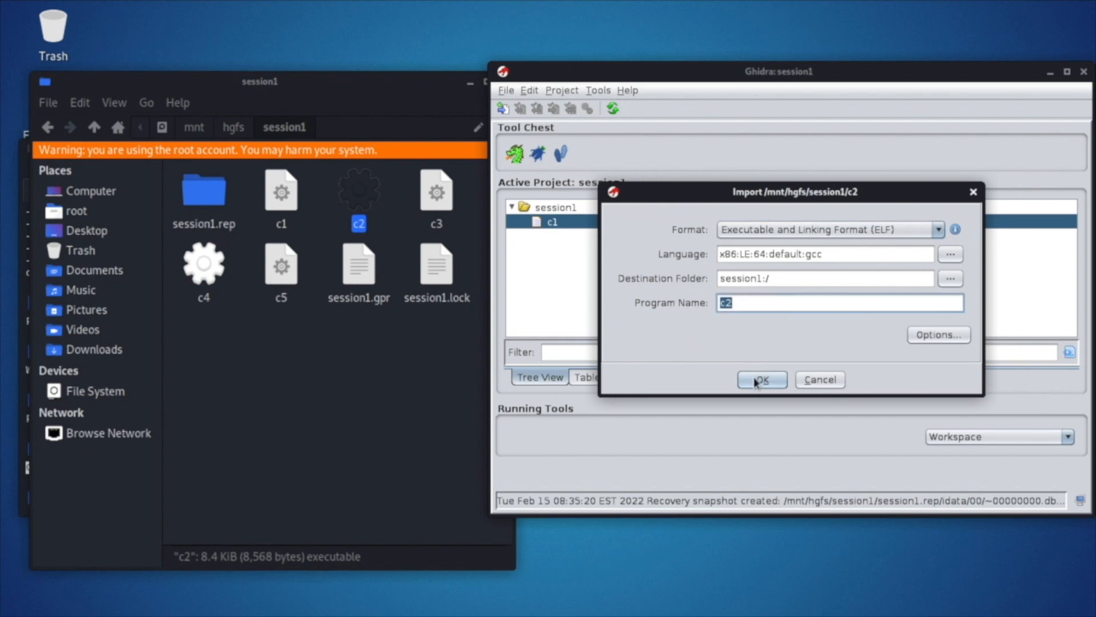
{"action": "left_click", "coordinate": [755, 379]}
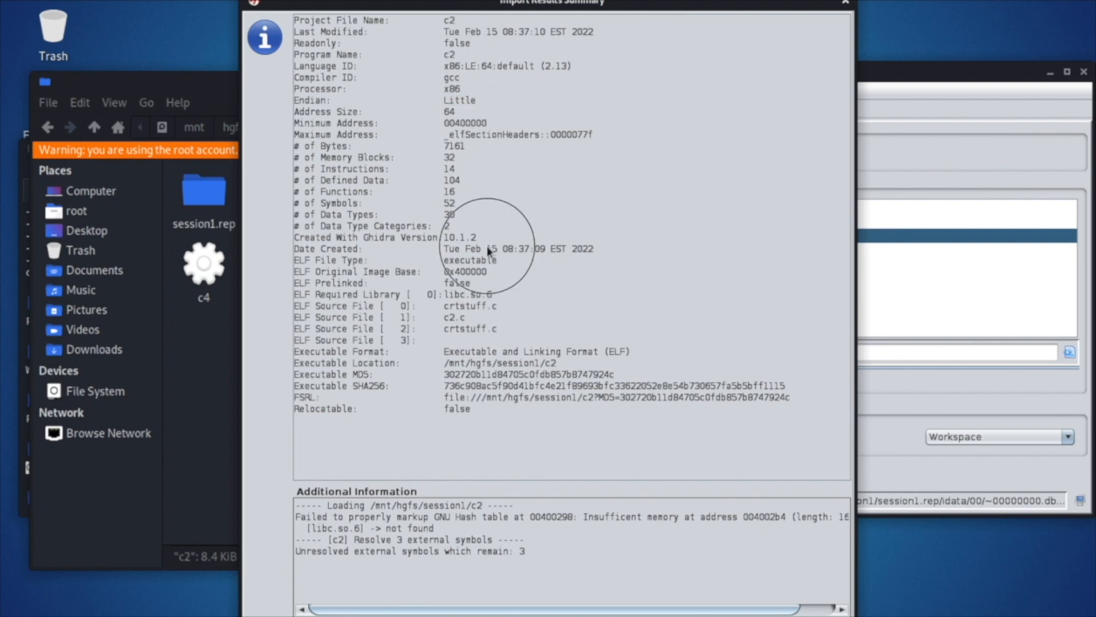
{"action": "left_click", "coordinate": [544, 616]}
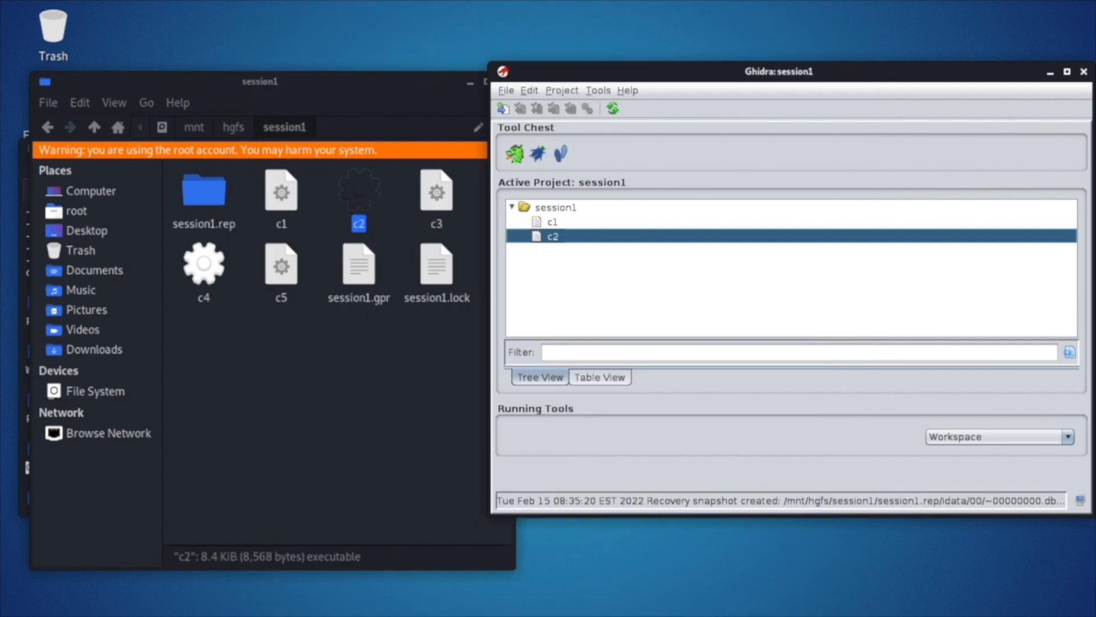
Open c2 in the CodeBrowser and analyze it with the standard default analyzers.
{"action": "left_click", "coordinate": [515, 154]}
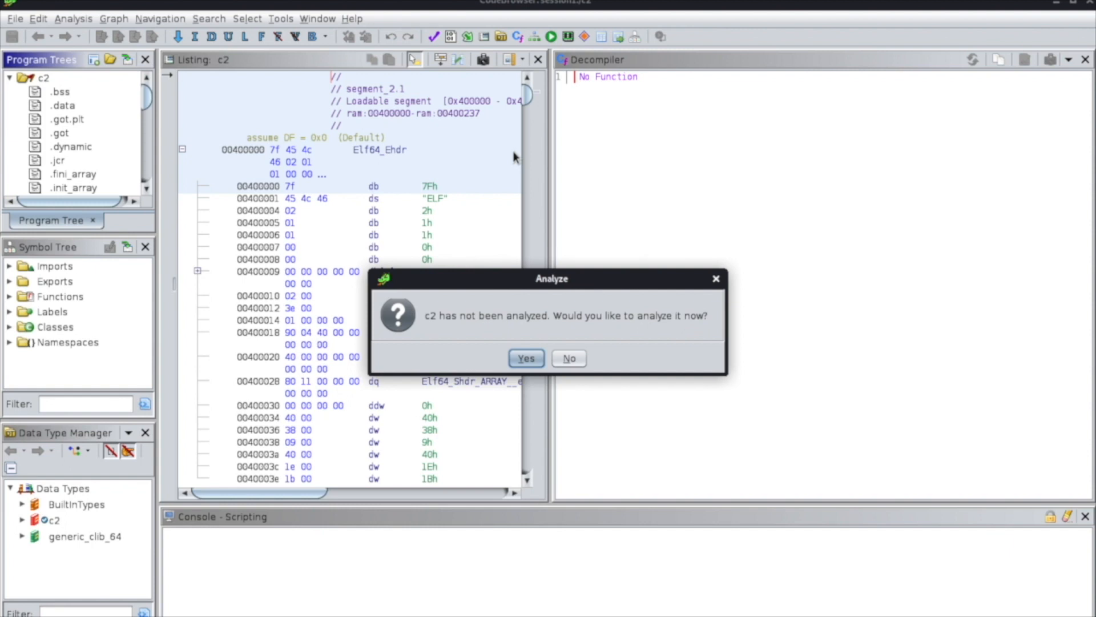
{"action": "left_click", "coordinate": [532, 357]}
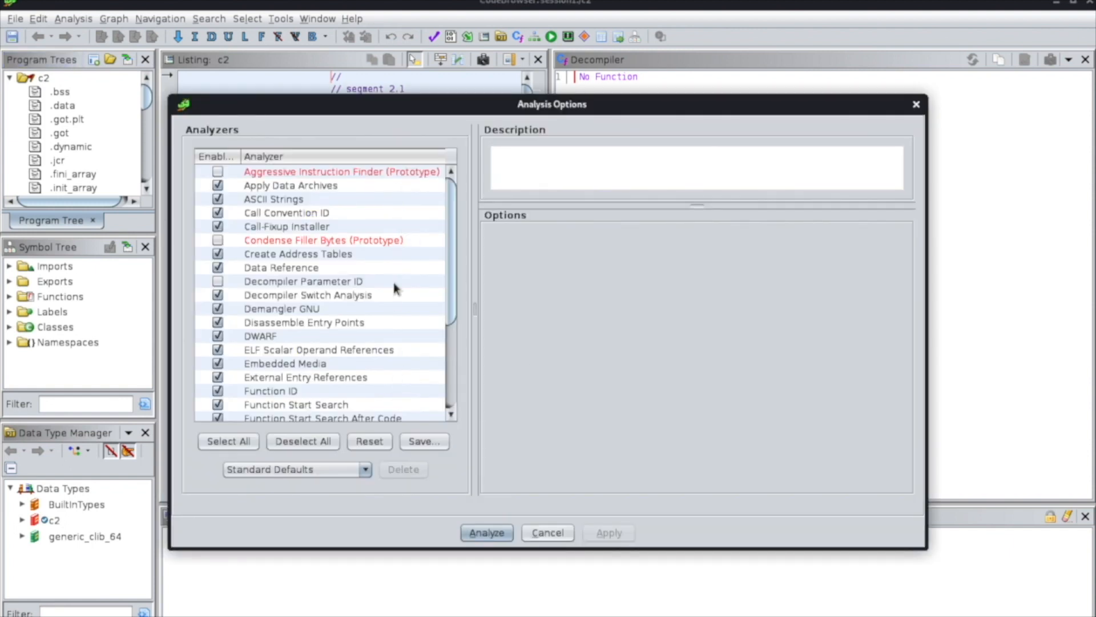
{"action": "left_click", "coordinate": [486, 532]}
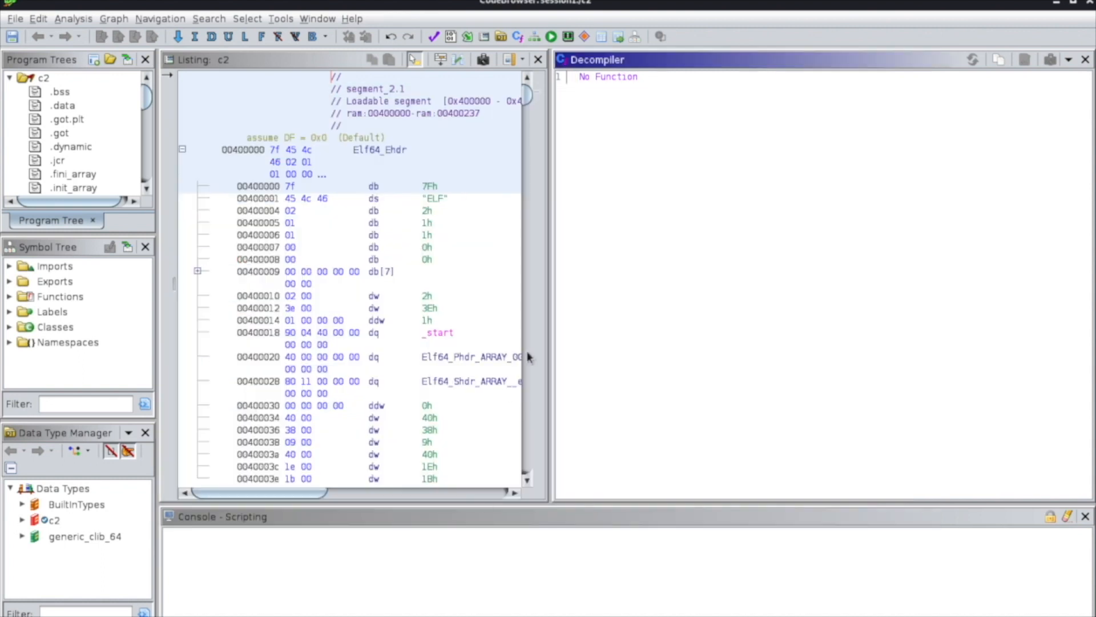
Expand c2's function list, open main in the decompiler, and look over its disassembly.
{"action": "left_click_drag", "start_coordinate": [557, 279], "coordinate": [609, 278]}
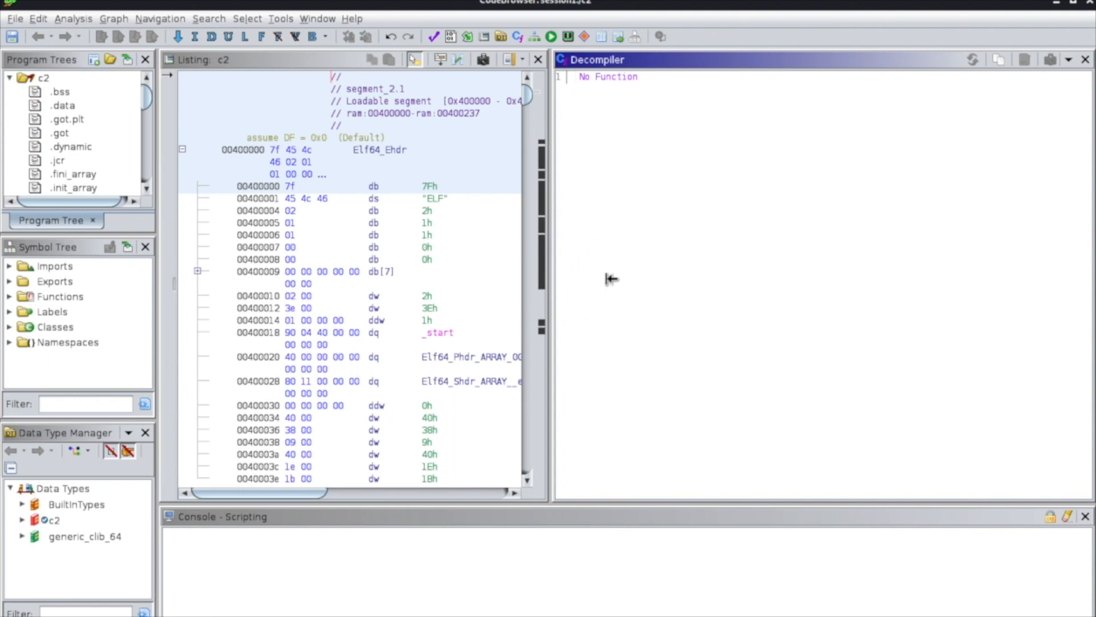
{"action": "left_click", "coordinate": [584, 289]}
{"action": "left_click", "coordinate": [9, 297]}
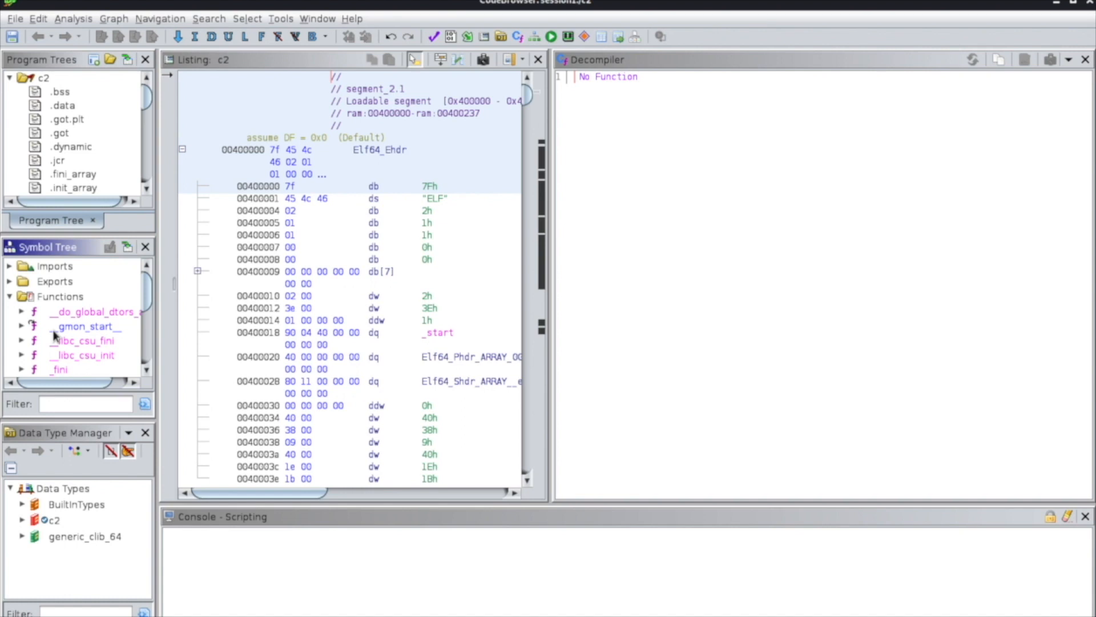
{"action": "scroll", "coordinate": [119, 314], "scroll_direction": "down", "scroll_amount": 2}
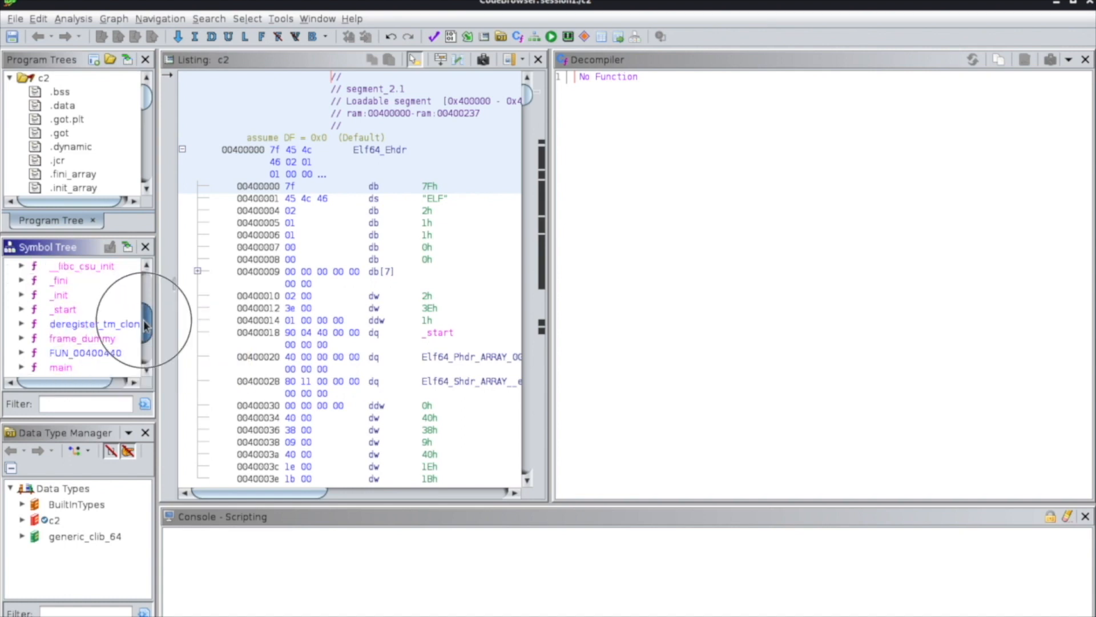
{"action": "double_click", "coordinate": [62, 367]}
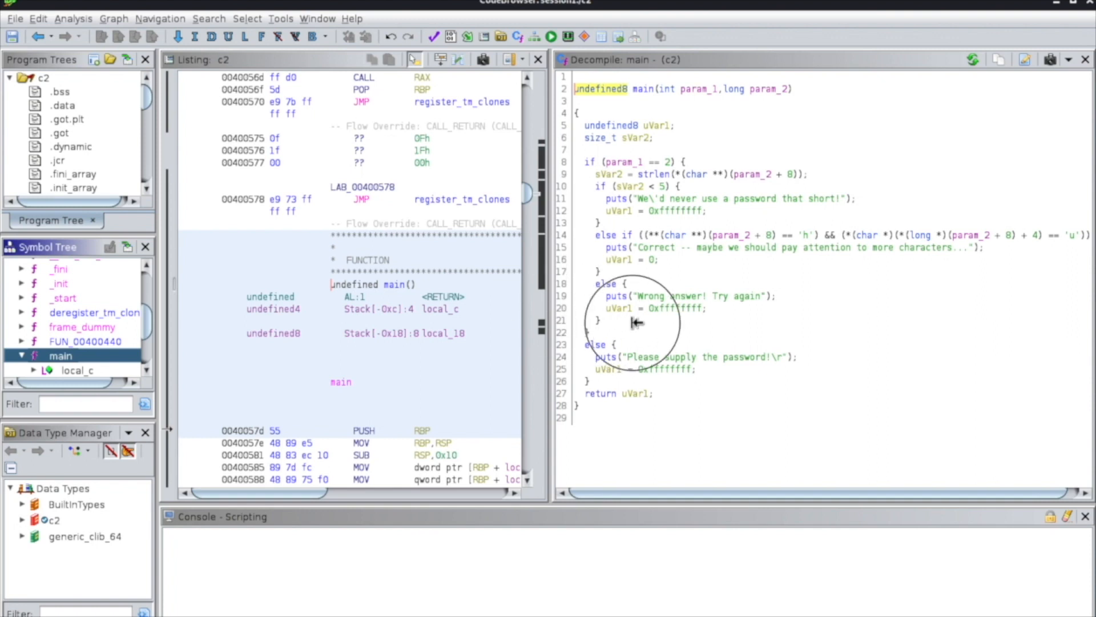
{"action": "scroll", "coordinate": [494, 348], "scroll_direction": "down", "scroll_amount": 5}
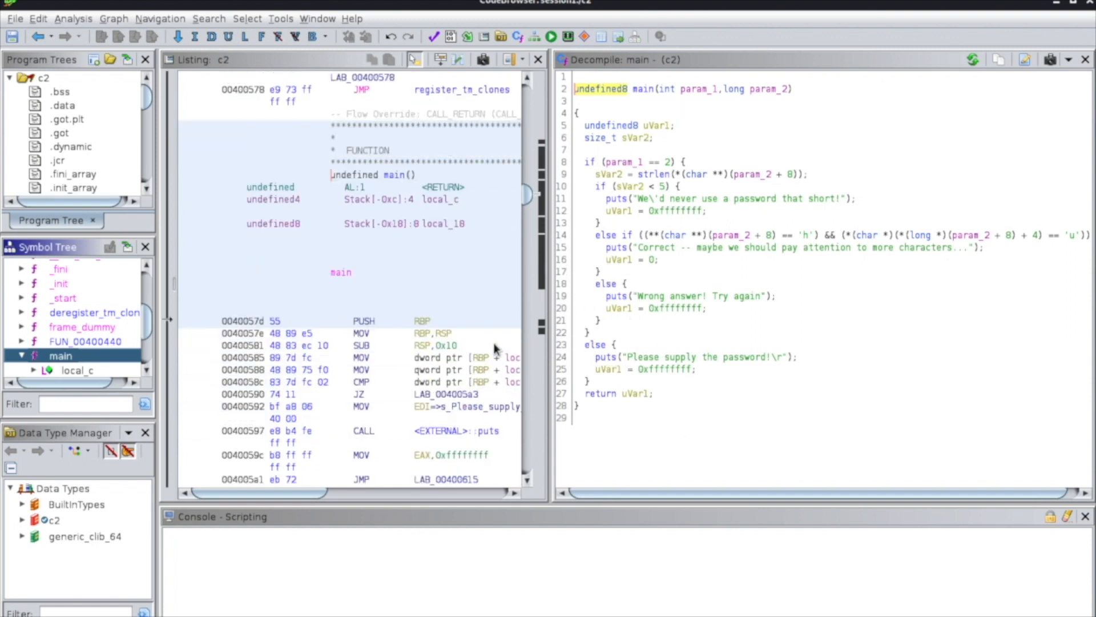
{"action": "scroll", "coordinate": [495, 348], "scroll_direction": "up", "scroll_amount": 4}
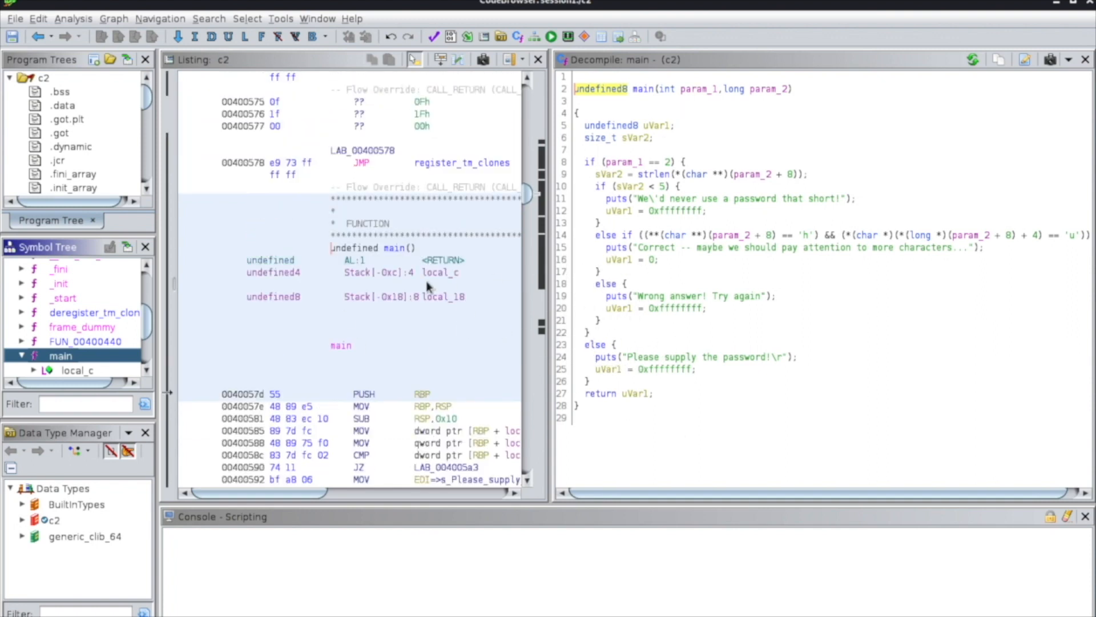
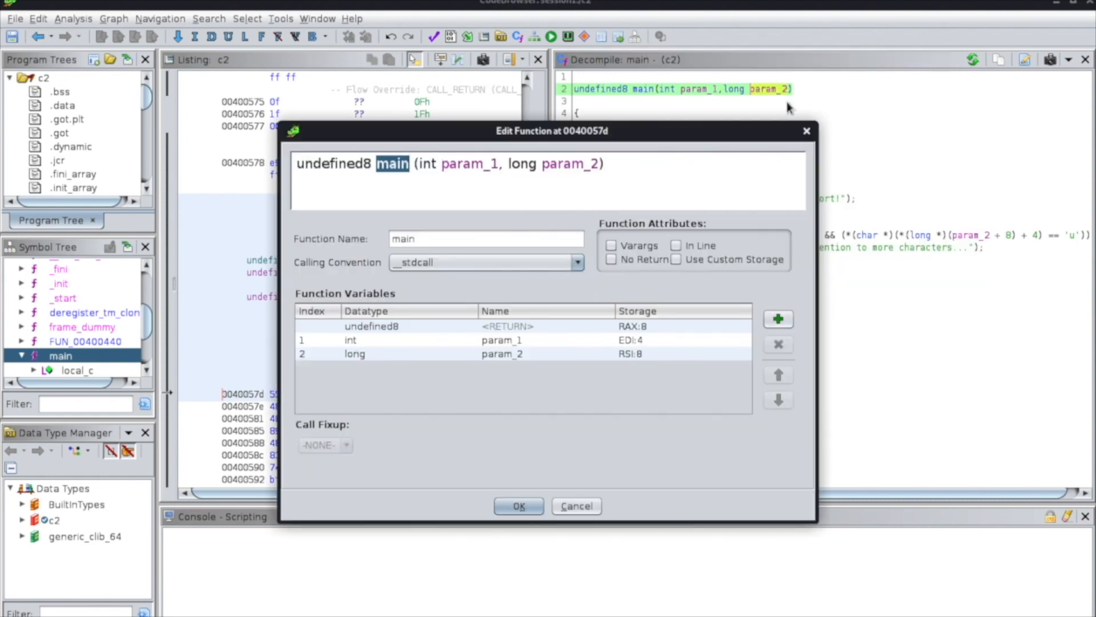
Edit main's signature so its parameters read int argc and char** argv, and apply the change.
{"action": "left_click_drag", "start_coordinate": [443, 165], "coordinate": [497, 165]}
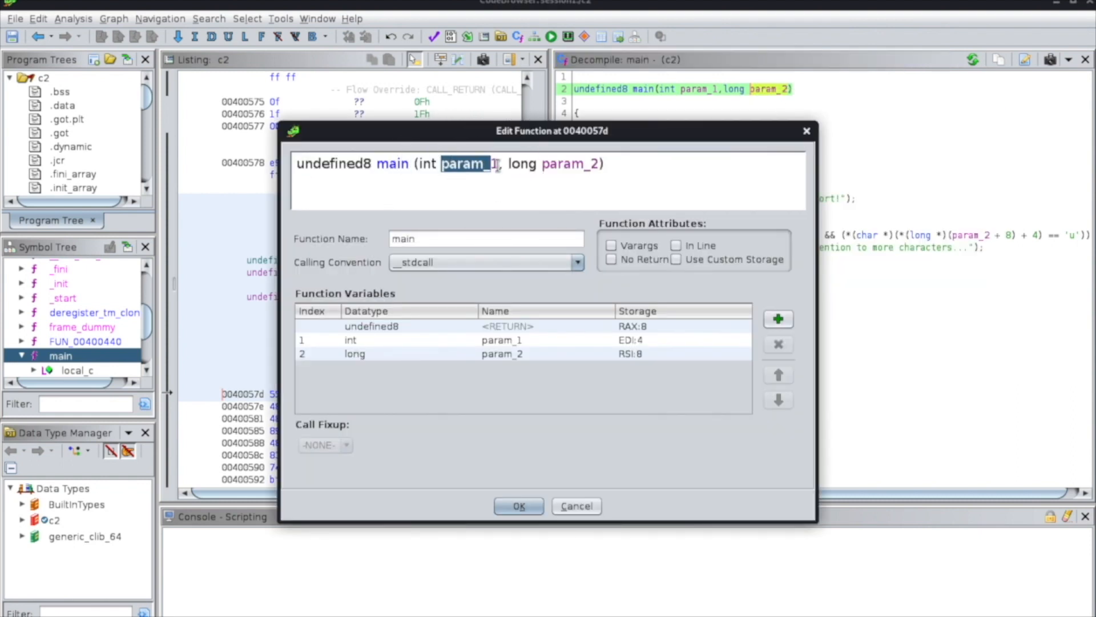
{"action": "key", "text": "BackSpace"}
{"action": "key", "text": "Delete"}
{"action": "type", "text": "argc"}
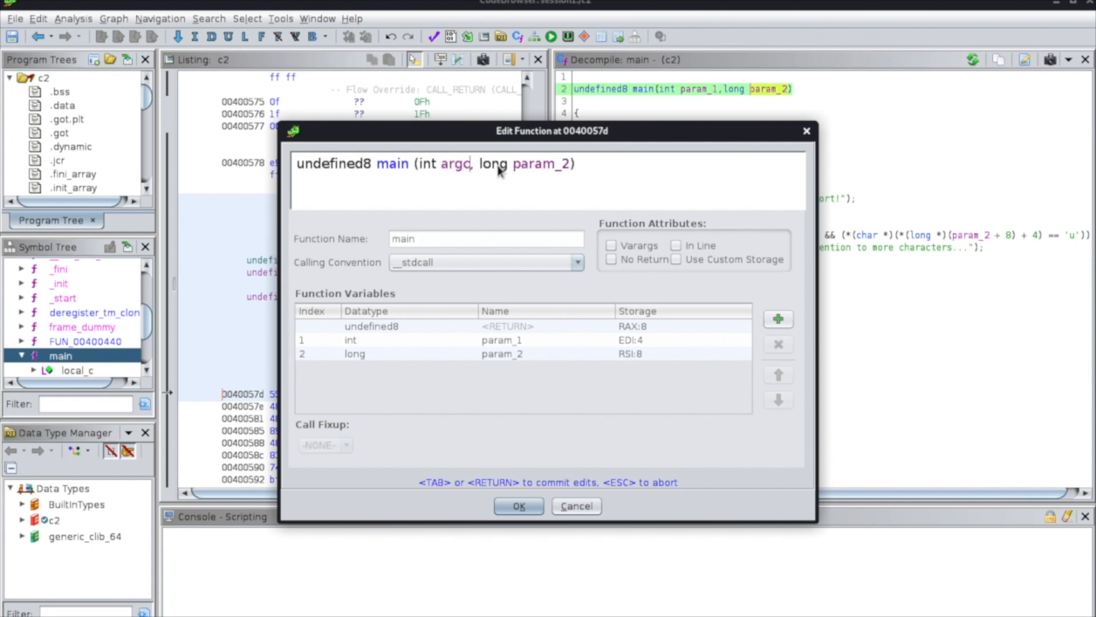
{"action": "left_click_drag", "start_coordinate": [481, 165], "coordinate": [571, 167]}
{"action": "type", "text": "charv"}
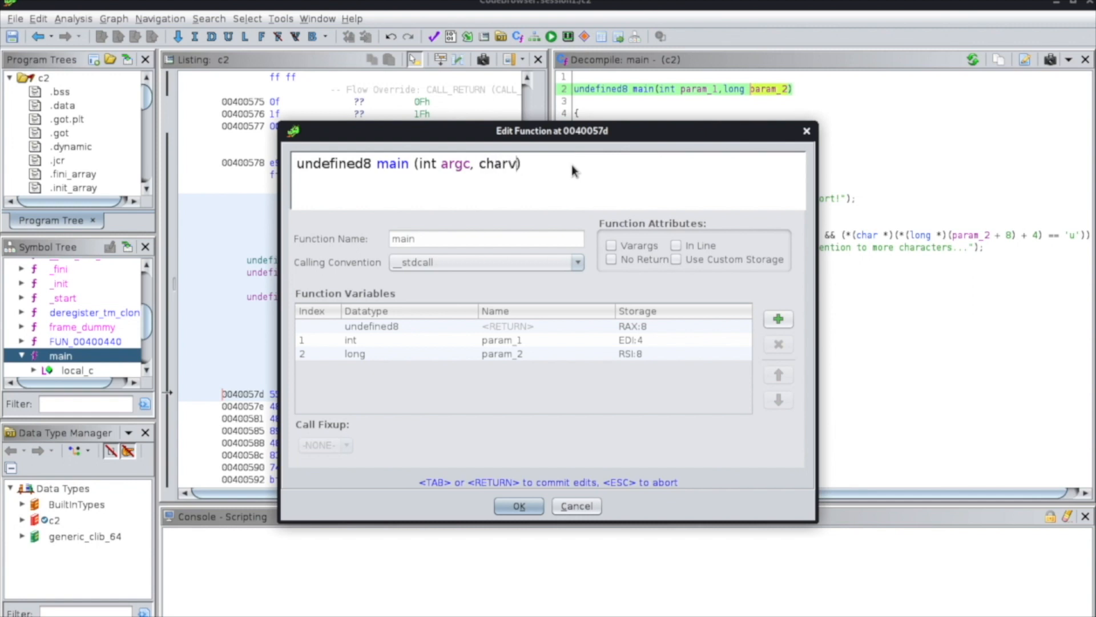
{"action": "key", "text": "Left"}
{"action": "type", "text": "** arg"}
{"action": "left_click", "coordinate": [519, 506]}
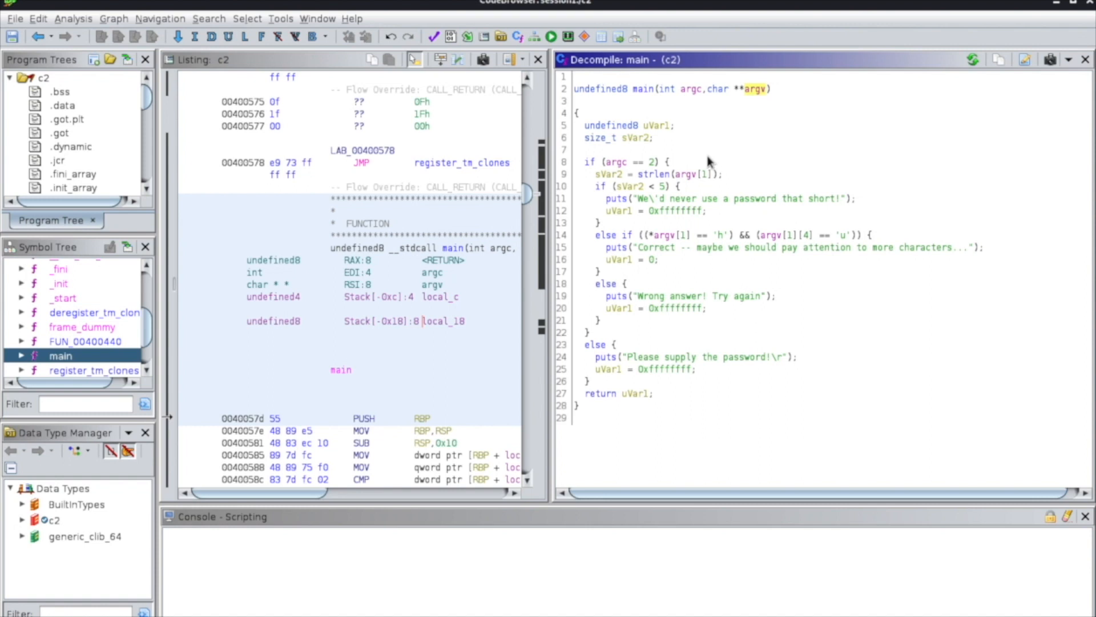
Inspect the strlen(argv[1]) call in main and rename the variable holding its result to length_userinput.
{"action": "left_click", "coordinate": [656, 177]}
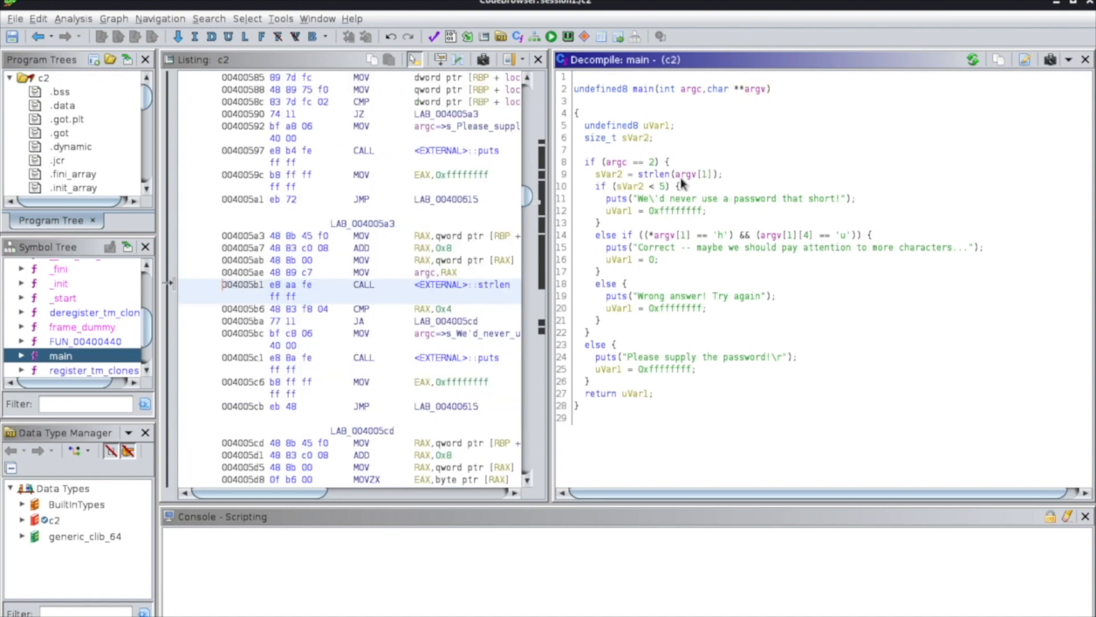
{"action": "left_click", "coordinate": [675, 175]}
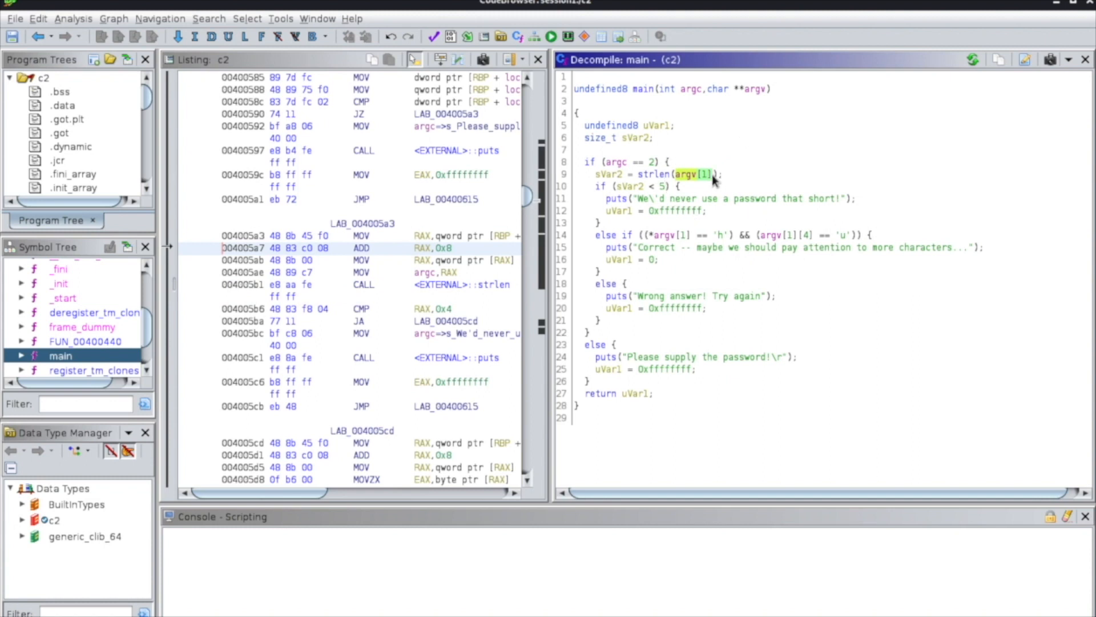
{"action": "left_click", "coordinate": [616, 178]}
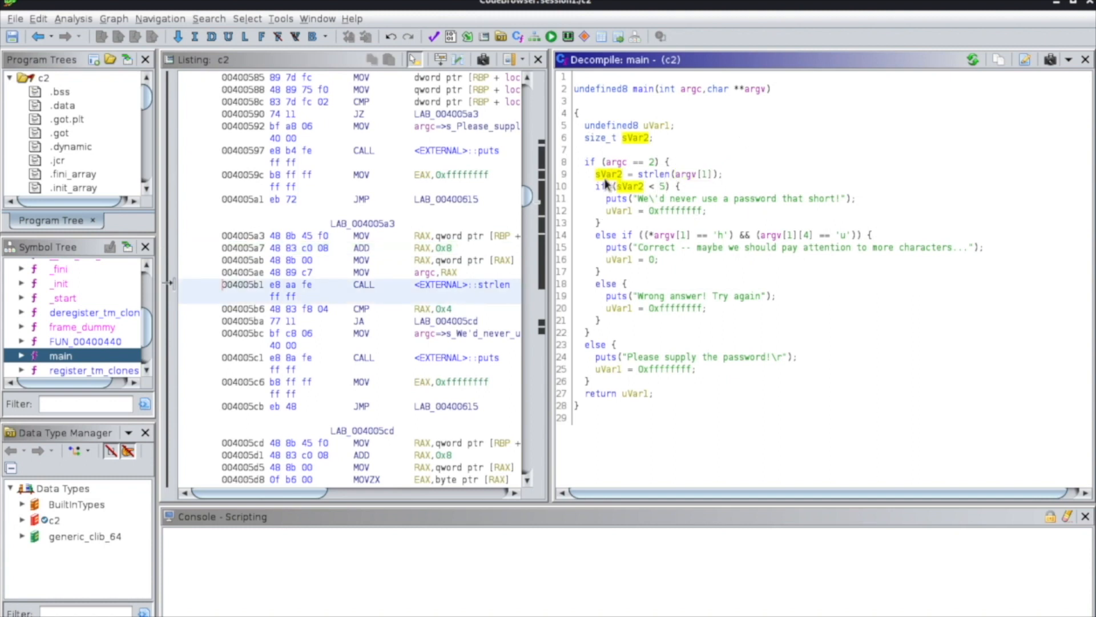
{"action": "mouse_move", "coordinate": [609, 180]}
{"action": "key", "text": "l"}
{"action": "key", "text": "BackSpace"}
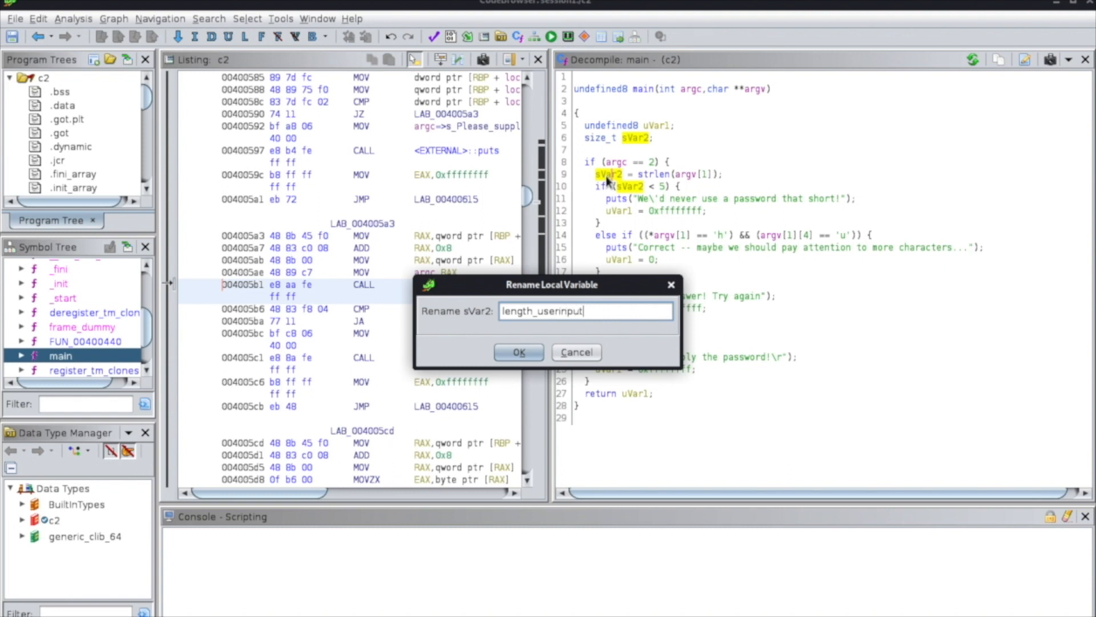
{"action": "left_click", "coordinate": [521, 352]}
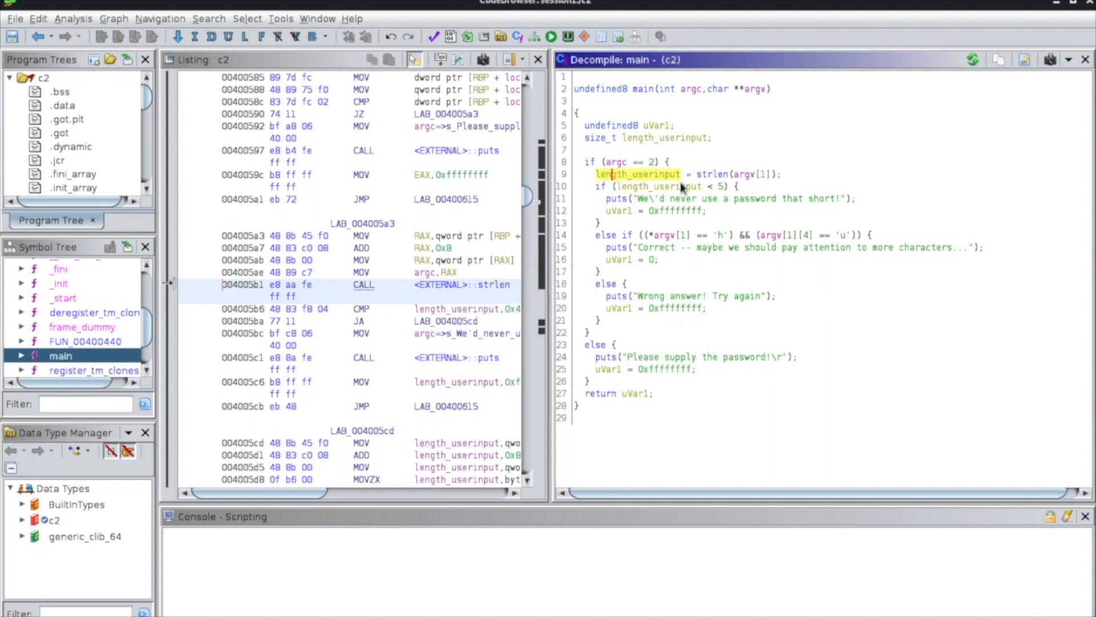
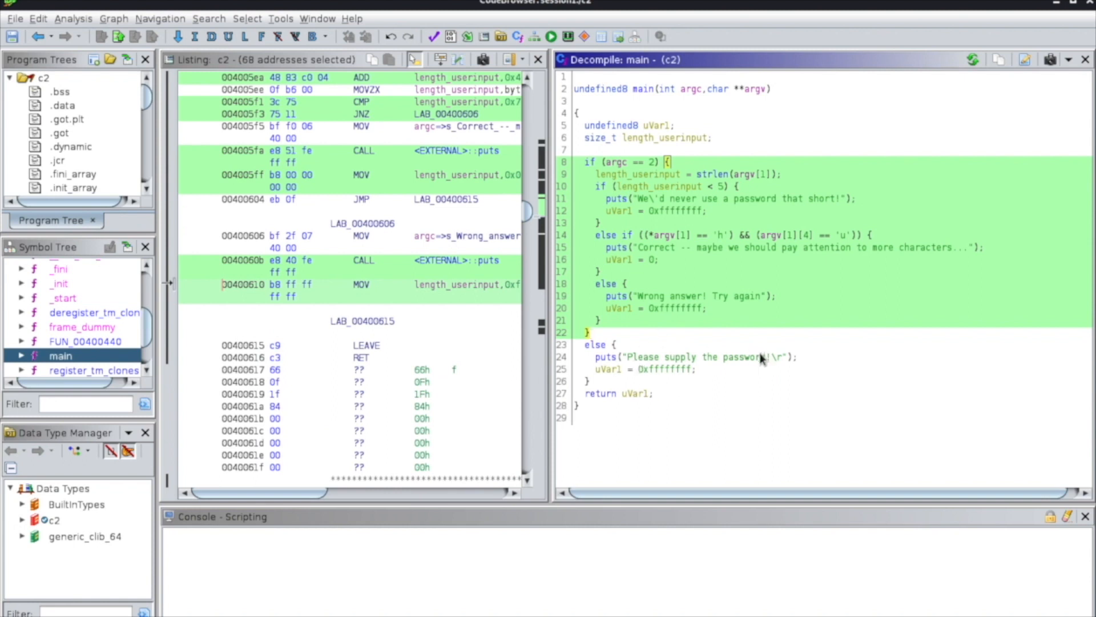
Switch to the terminal in the session1 folder and run ./c2 without any password argument.
{"action": "left_click", "coordinate": [535, 1]}
{"action": "left_click", "coordinate": [202, 404]}
{"action": "type", "text": "./c2"}
{"action": "key", "text": "Return"}
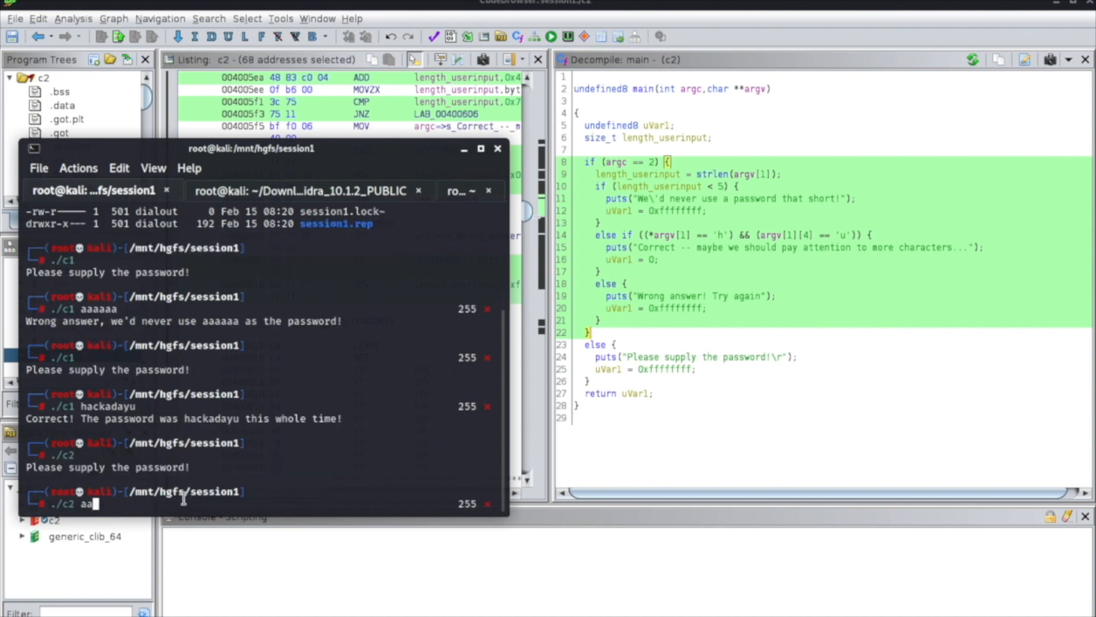
Run ./c2 with a five-character trial password of one repeated letter as its argument.
{"action": "key", "text": "Return"}
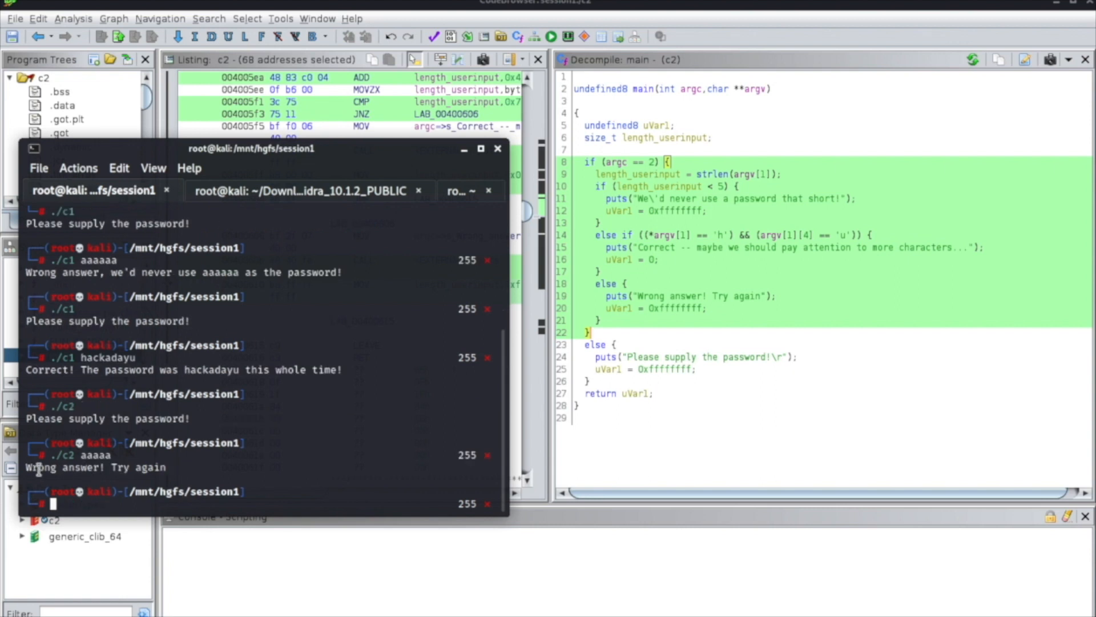
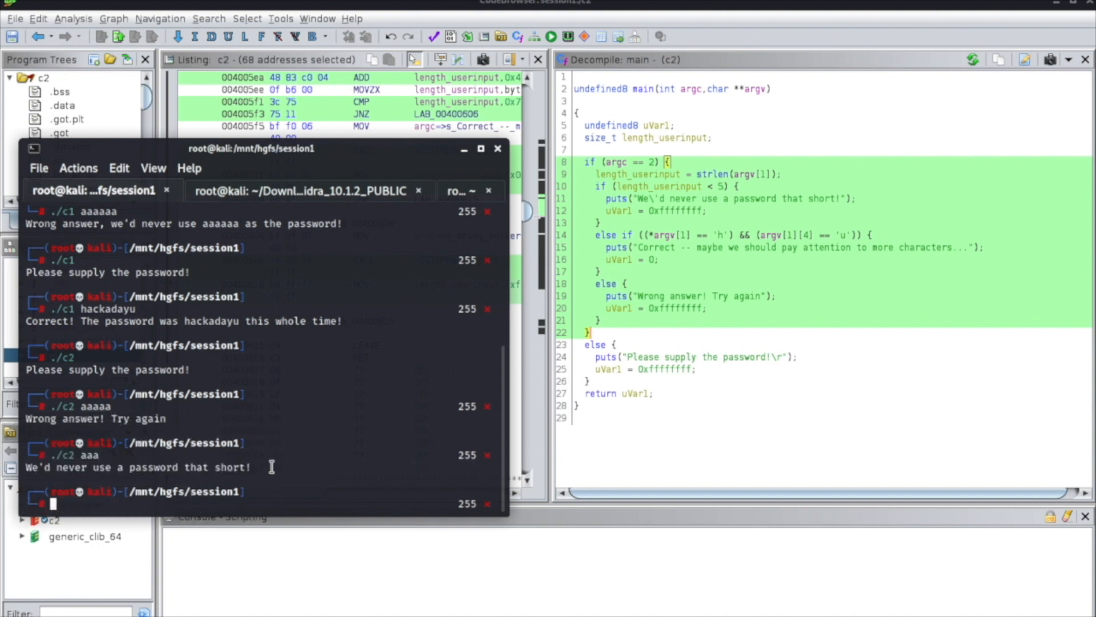
Switch to Ghidra and highlight the puts statement with the "password that short!" message in the decompiled main function.
{"action": "left_click", "coordinate": [610, 333]}
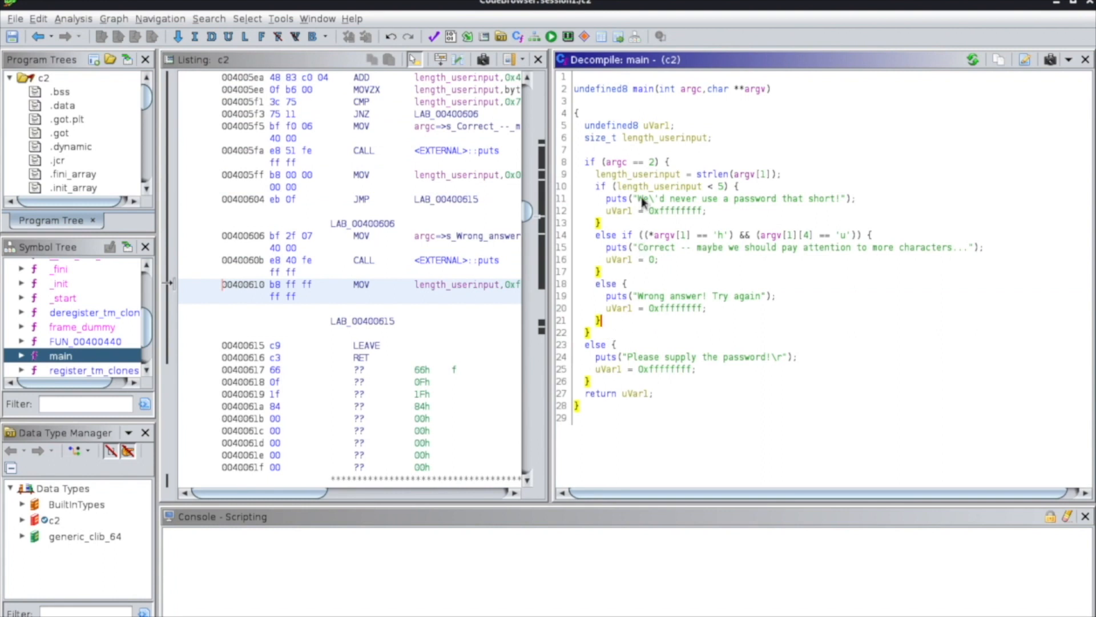
{"action": "left_click_drag", "start_coordinate": [613, 201], "coordinate": [859, 200]}
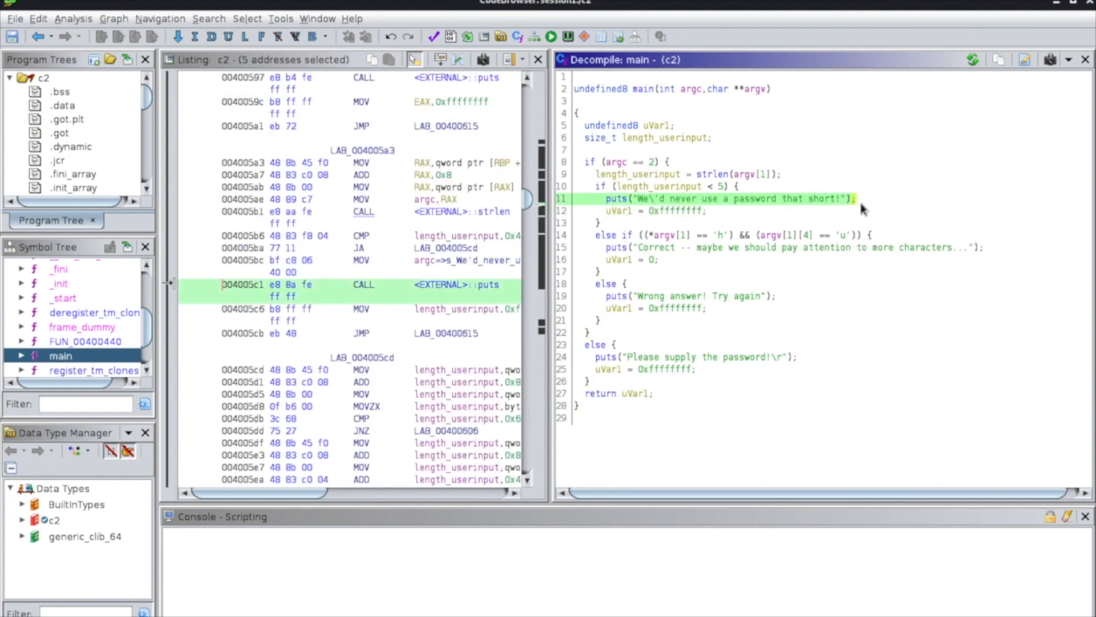
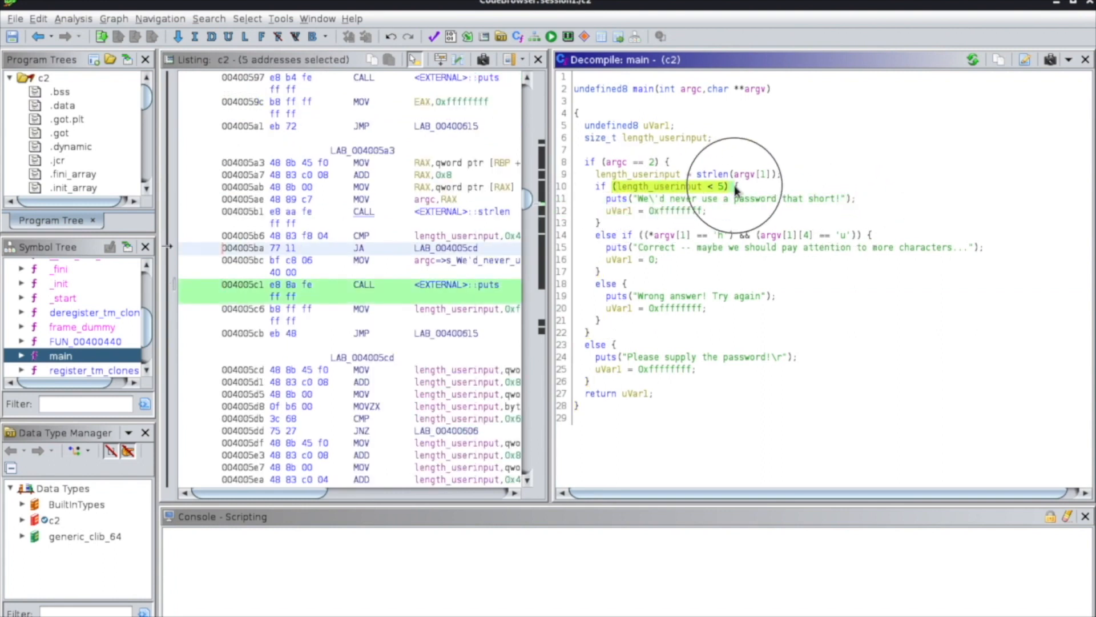
Highlight the puts statement for a too-short password and rename main's local return variable uVar1 to result.
{"action": "left_click_drag", "start_coordinate": [605, 198], "coordinate": [872, 198]}
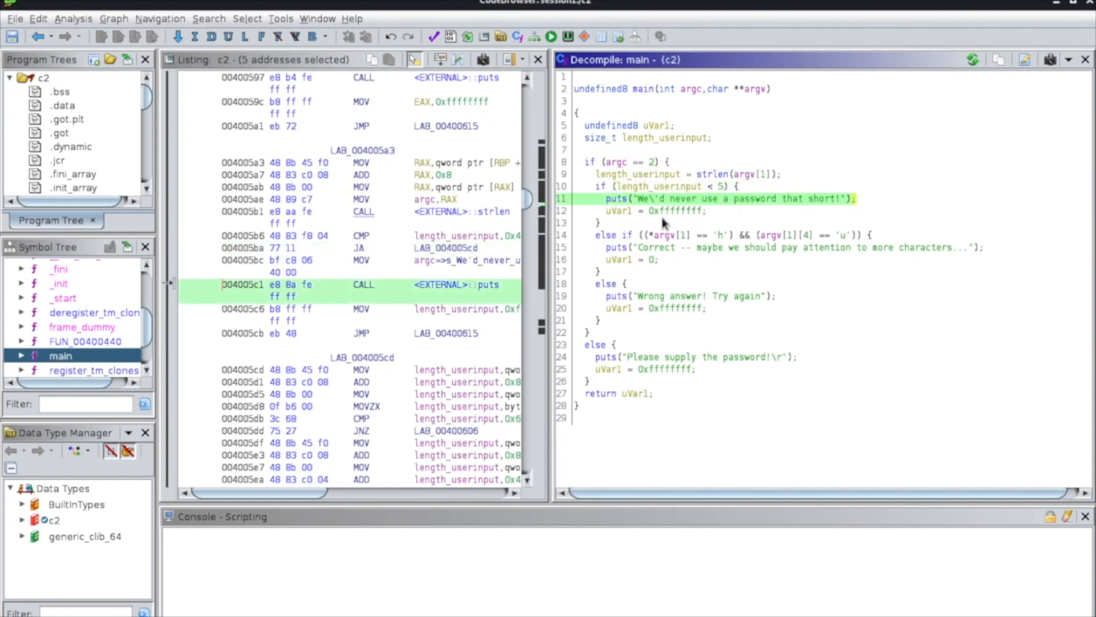
{"action": "left_click", "coordinate": [619, 211]}
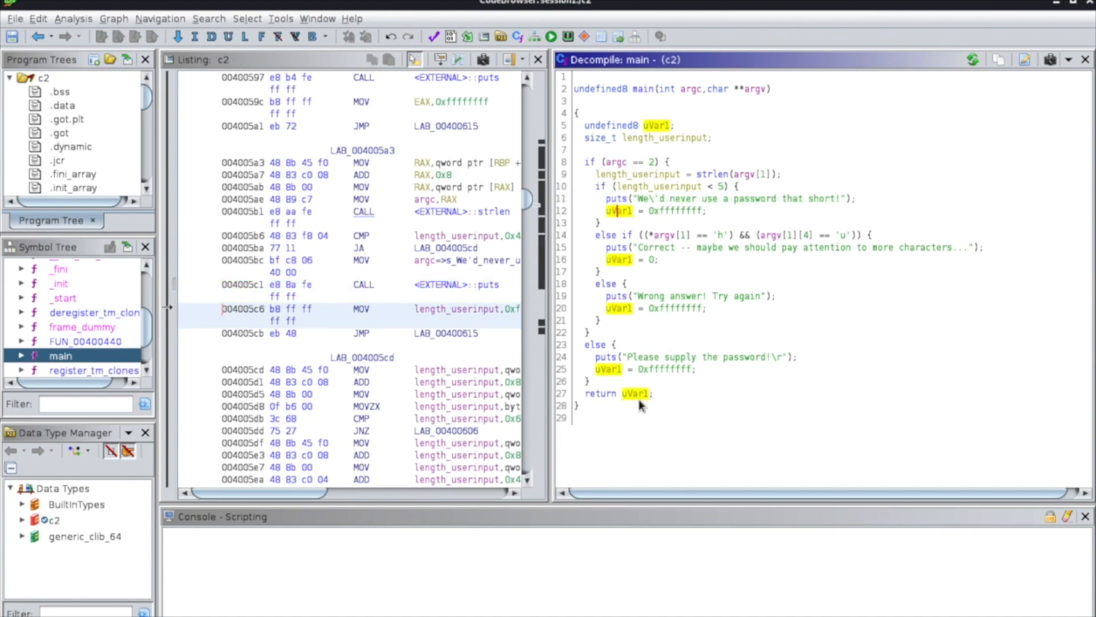
{"action": "type", "text": "l"}
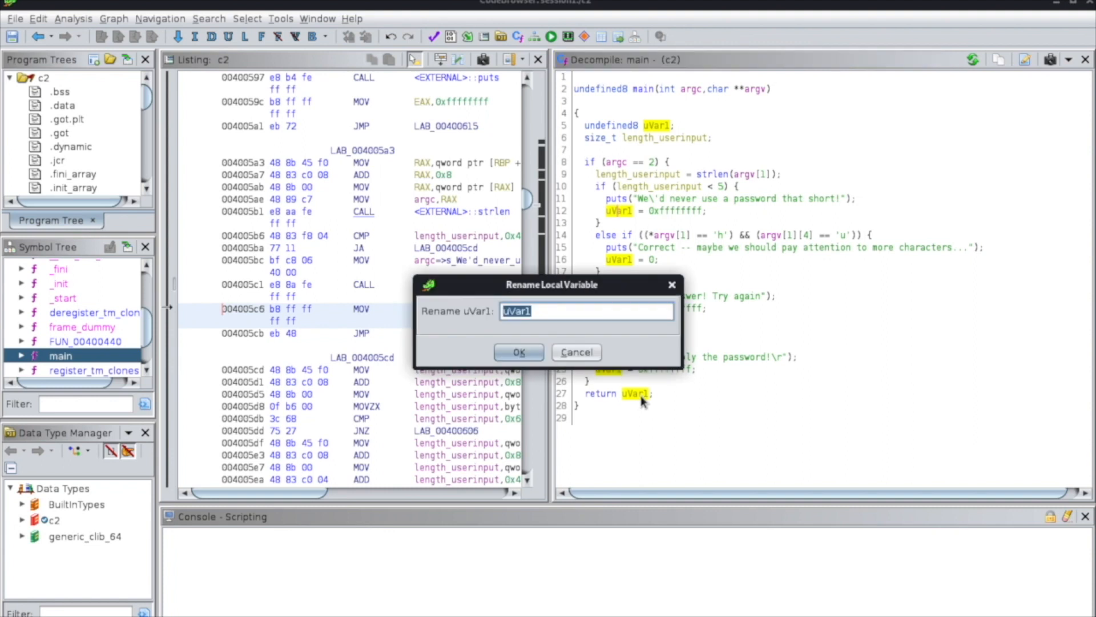
{"action": "type", "text": "result"}
{"action": "left_click", "coordinate": [518, 352]}
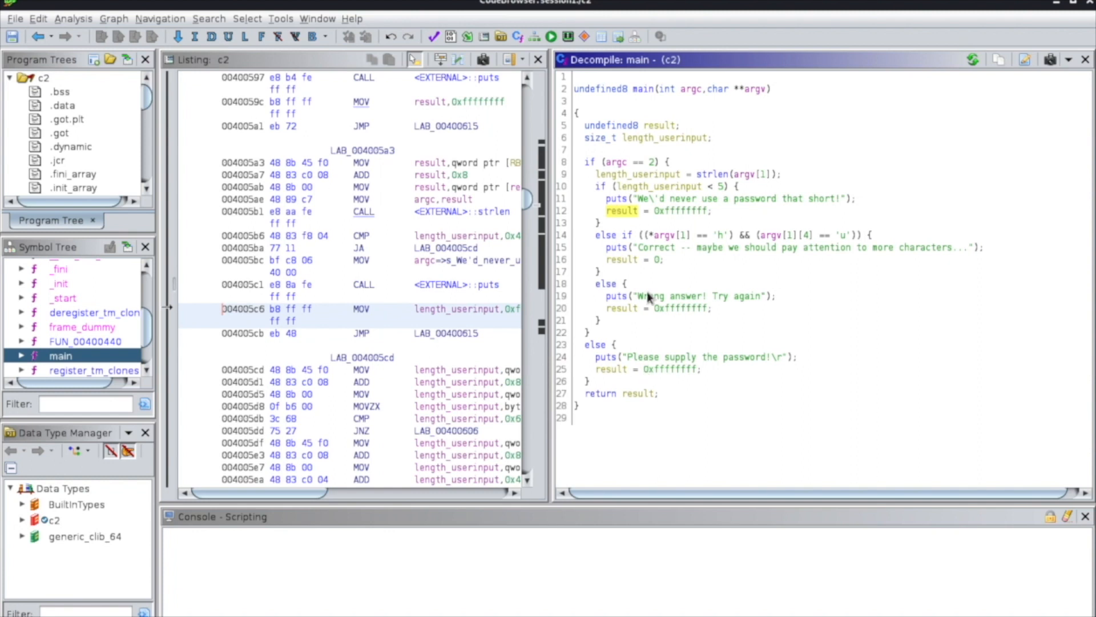
Highlight the else-if block in decompiled main that checks the password characters for 'h' and 'u'.
{"action": "left_click_drag", "start_coordinate": [596, 235], "coordinate": [648, 276]}
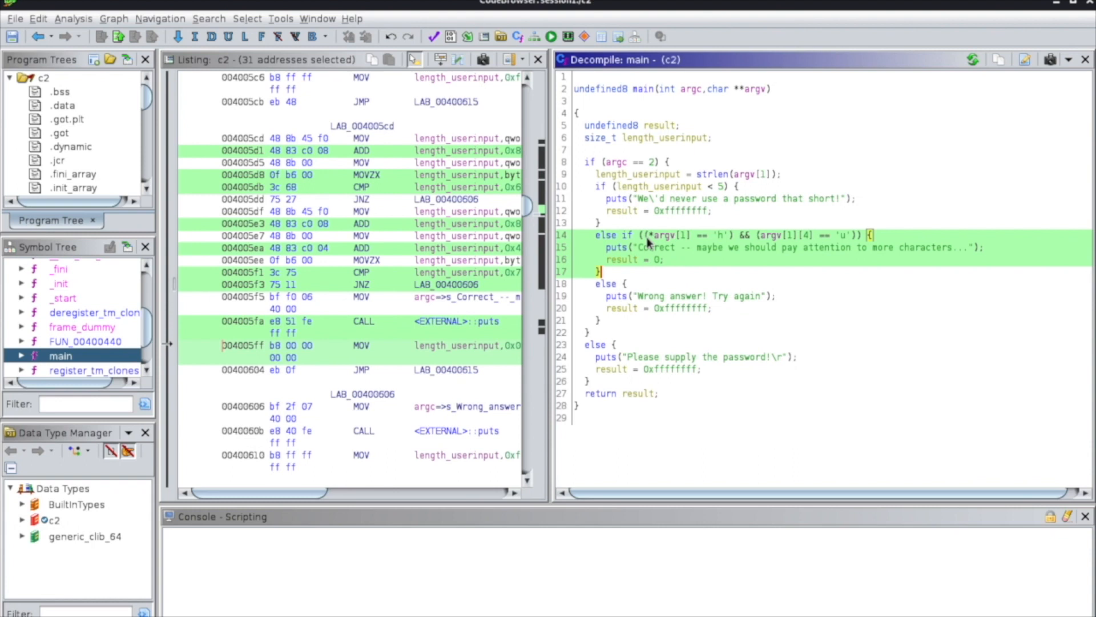
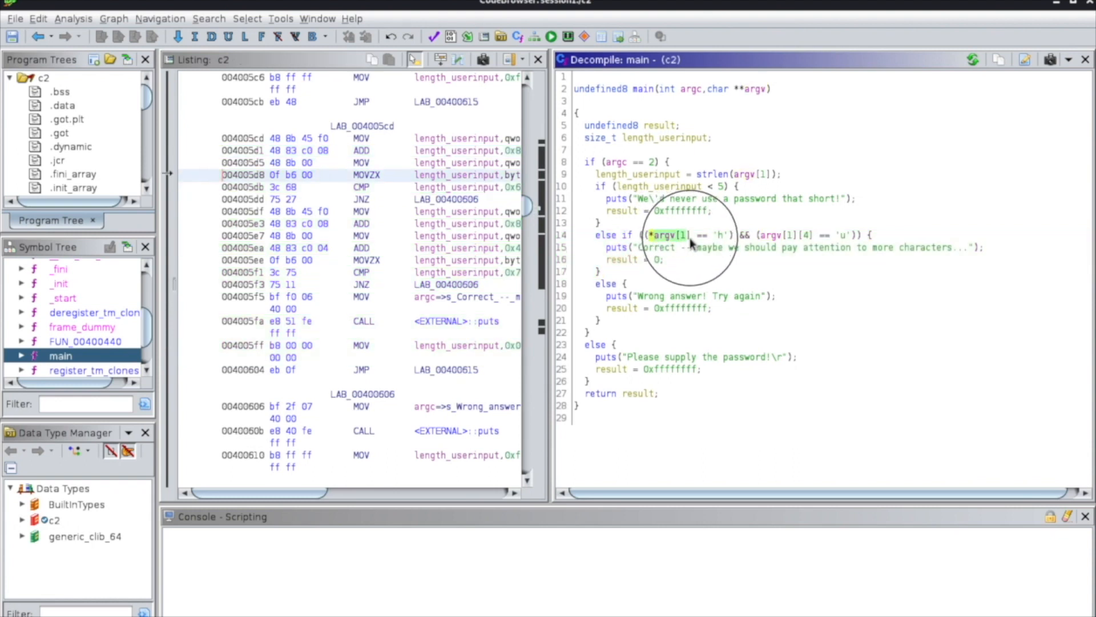
Select the array index of argv in the 'h' comparison of decompiled main to examine which argument is checked.
{"action": "left_click", "coordinate": [682, 237]}
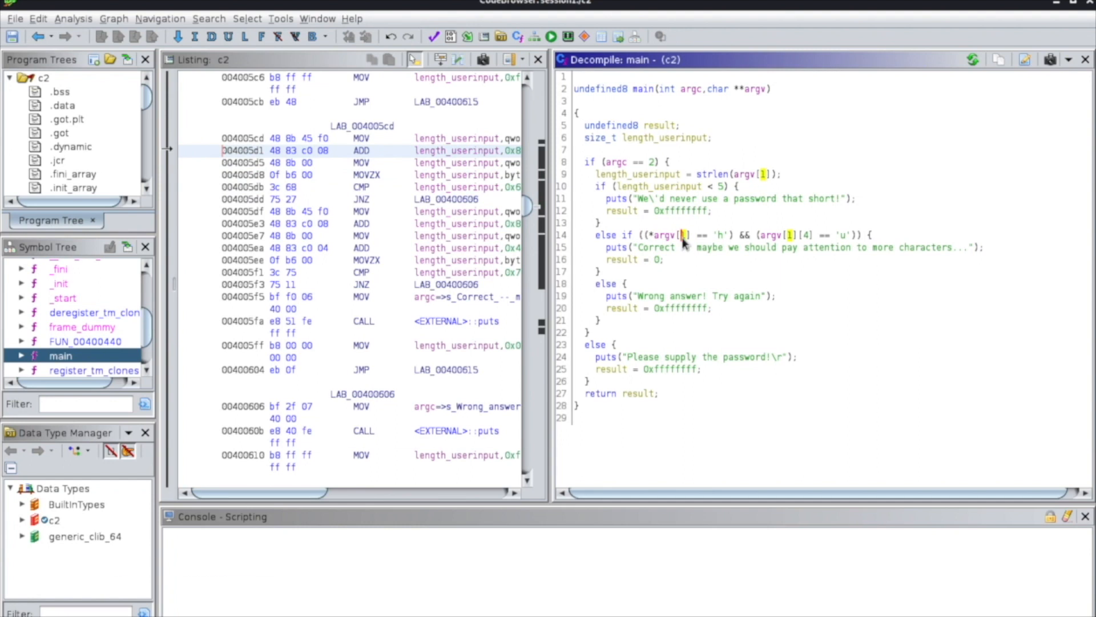
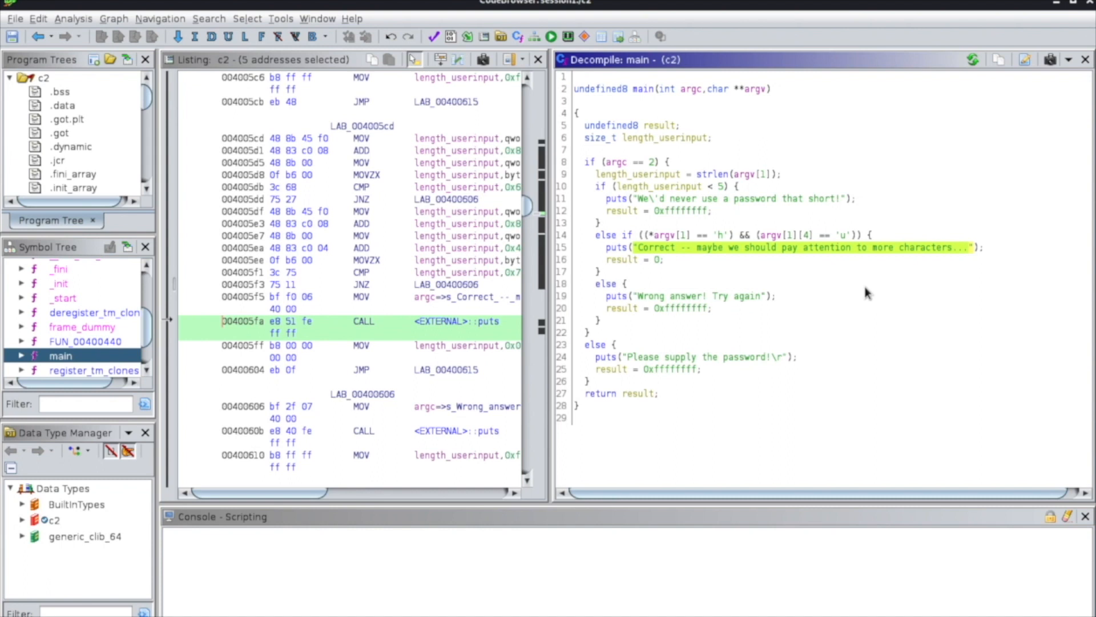
Switch to Sublime Text and delete the old c1 argument notes from the untitled file, from line 3 to the end.
{"action": "key", "text": "alt+Tab"}
{"action": "left_click", "coordinate": [562, 333]}
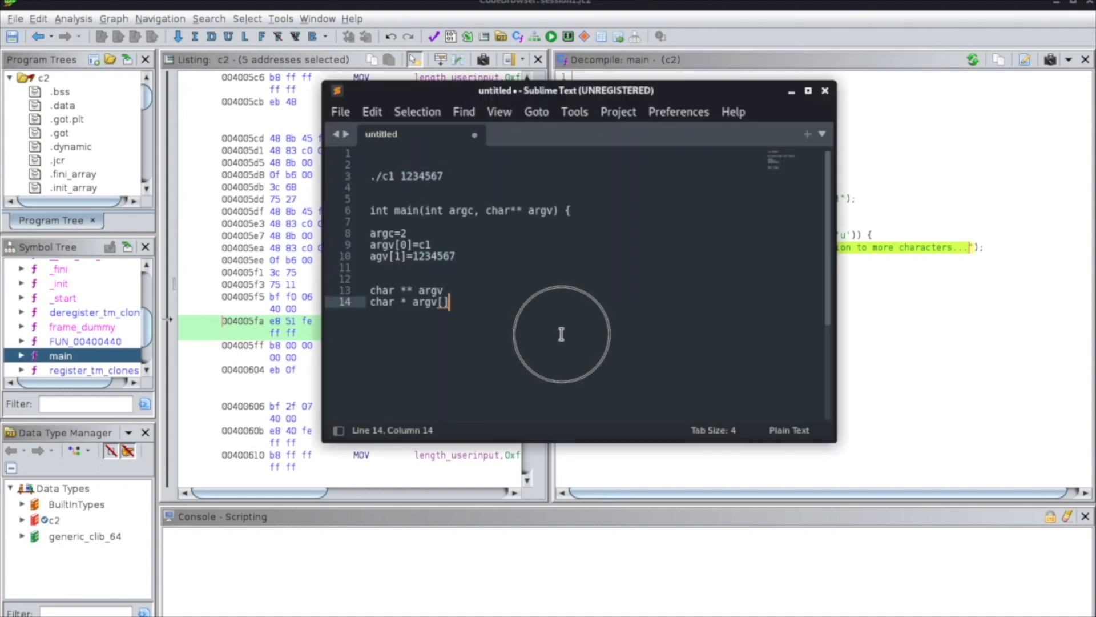
{"action": "left_click", "coordinate": [364, 206], "text": "shift"}
{"action": "left_click", "coordinate": [359, 176], "text": "shift"}
{"action": "key", "text": "BackSpace"}
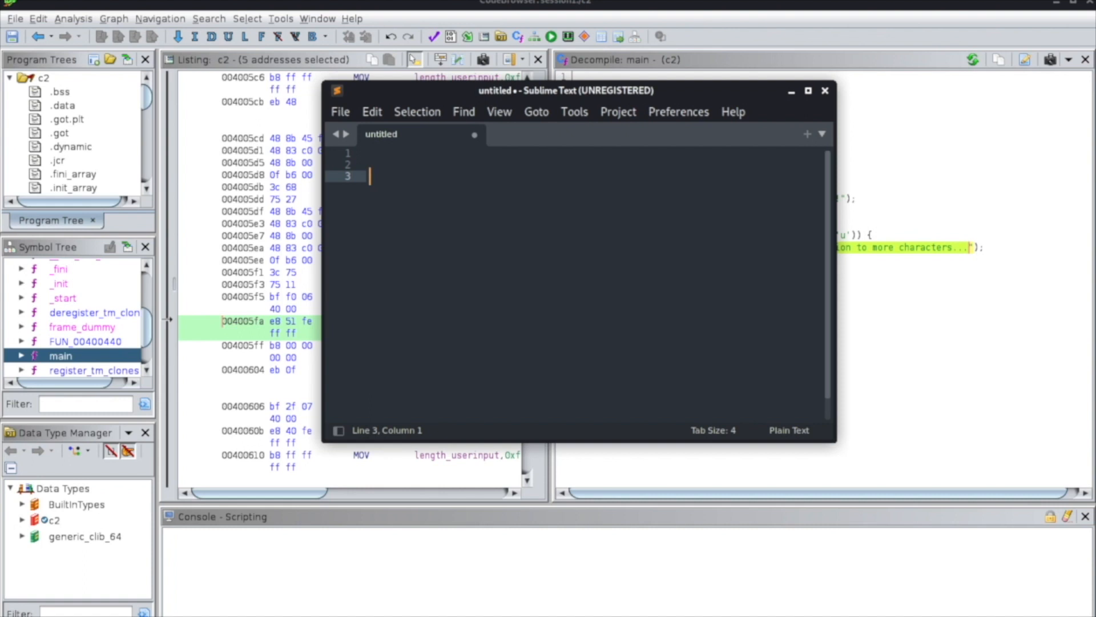
Write the sample string abcdefg on line 3, move the window off the decompiled condition, and replace the string's fifth character with u.
{"action": "type", "text": "abcdefg"}
{"action": "left_click_drag", "start_coordinate": [673, 86], "coordinate": [555, 127]}
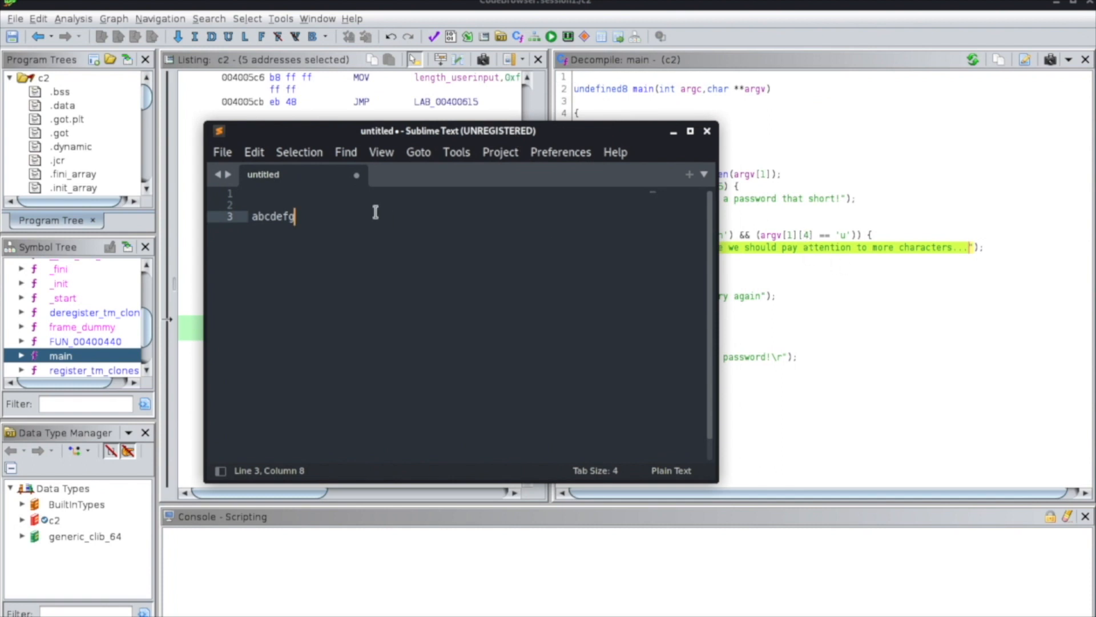
{"action": "left_click_drag", "start_coordinate": [253, 217], "coordinate": [283, 217]}
{"action": "left_click", "coordinate": [282, 218]}
{"action": "key", "text": "BackSpace"}
{"action": "type", "text": "u"}
Return to Ghidra and select the 'h' constant in decompiled main to examine the first-character comparison.
{"action": "left_click", "coordinate": [754, 298]}
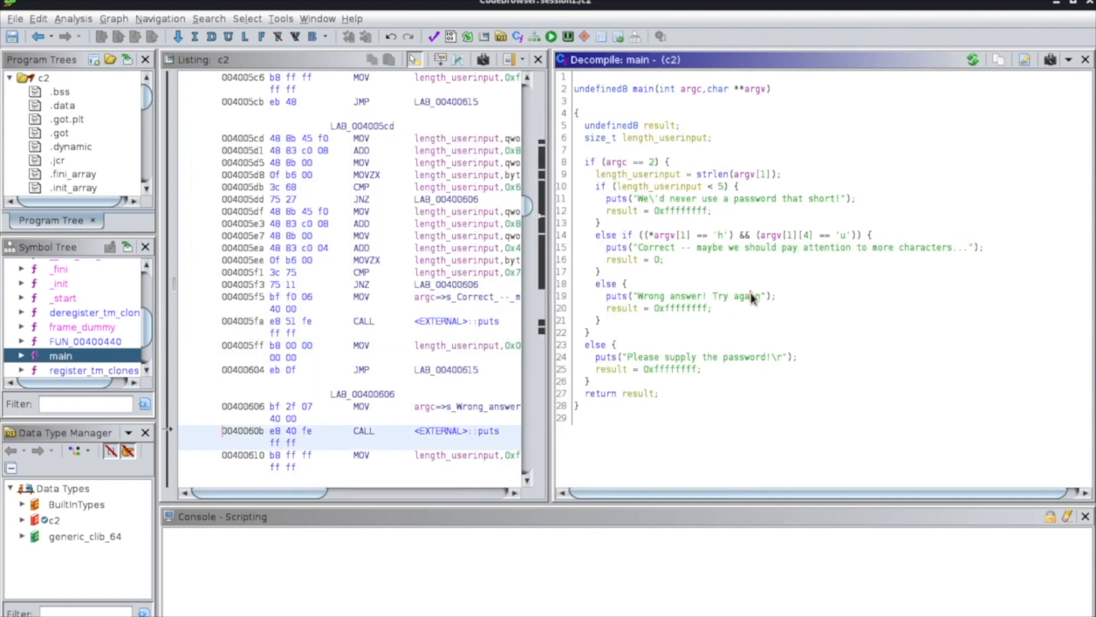
{"action": "left_click", "coordinate": [721, 239]}
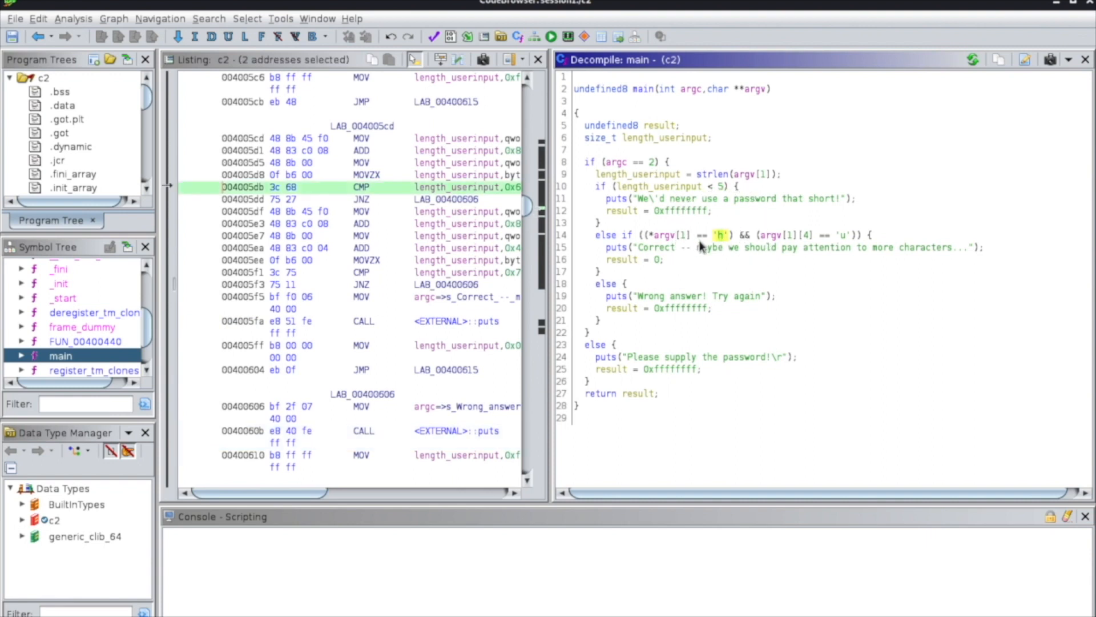
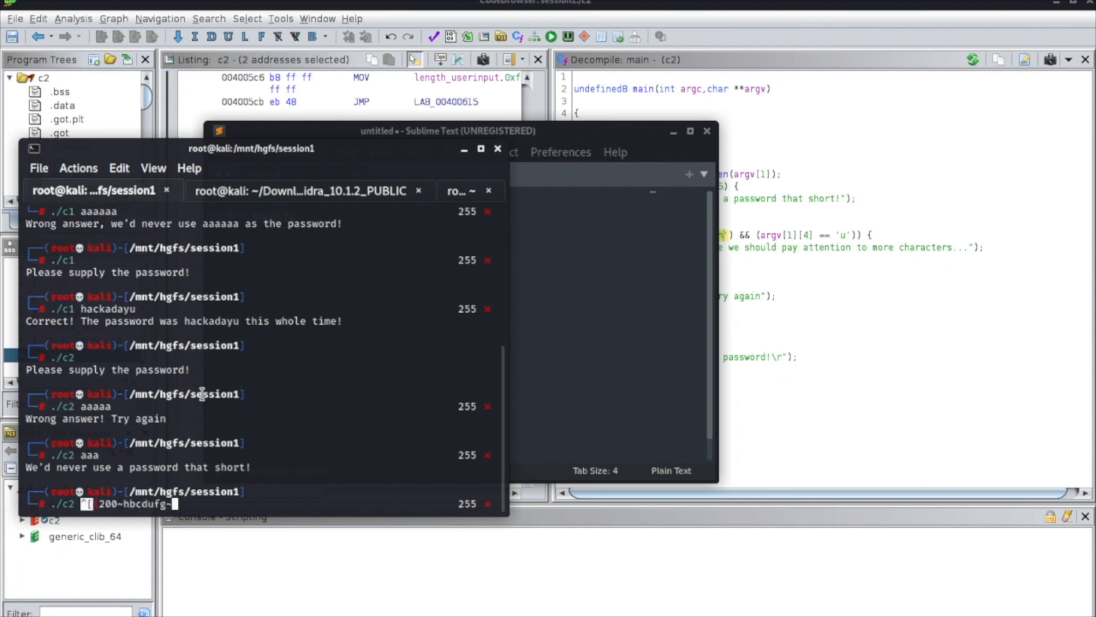
Remove the stray trailing tilde from the password candidate pasted after ./c2 and move back toward the stray paste characters before it.
{"action": "key", "text": "BackSpace"}
{"action": "key", "text": "Left"}
{"action": "key", "text": "Left"}
{"action": "key", "text": "Left"}
{"action": "key", "text": "Left"}
{"action": "key", "text": "Left"}
{"action": "key", "text": "Left"}
{"action": "key", "text": "Left"}
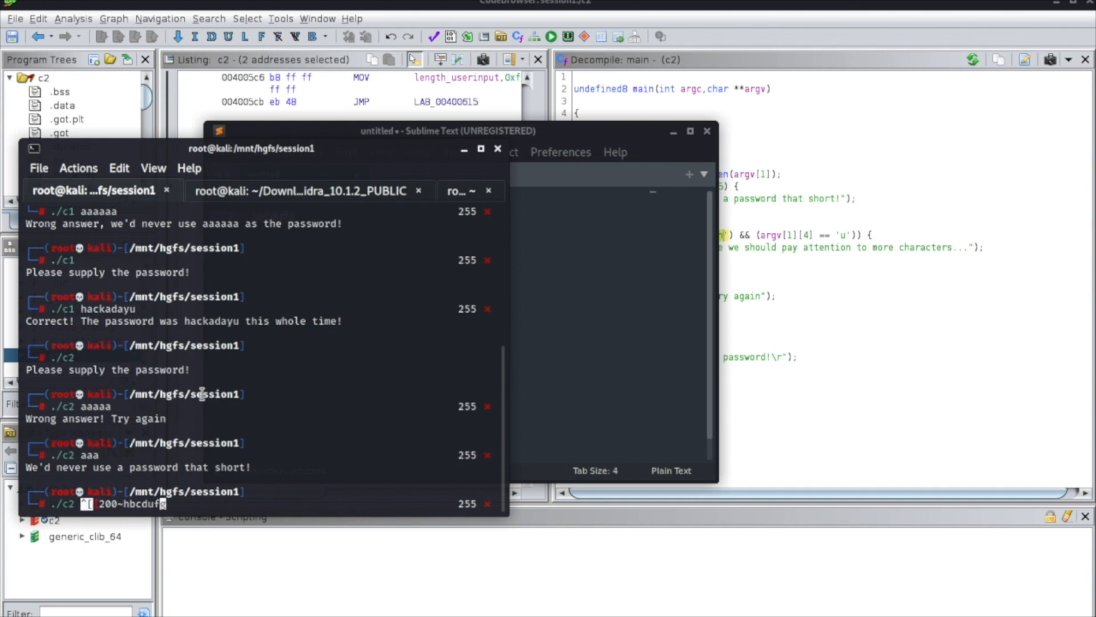
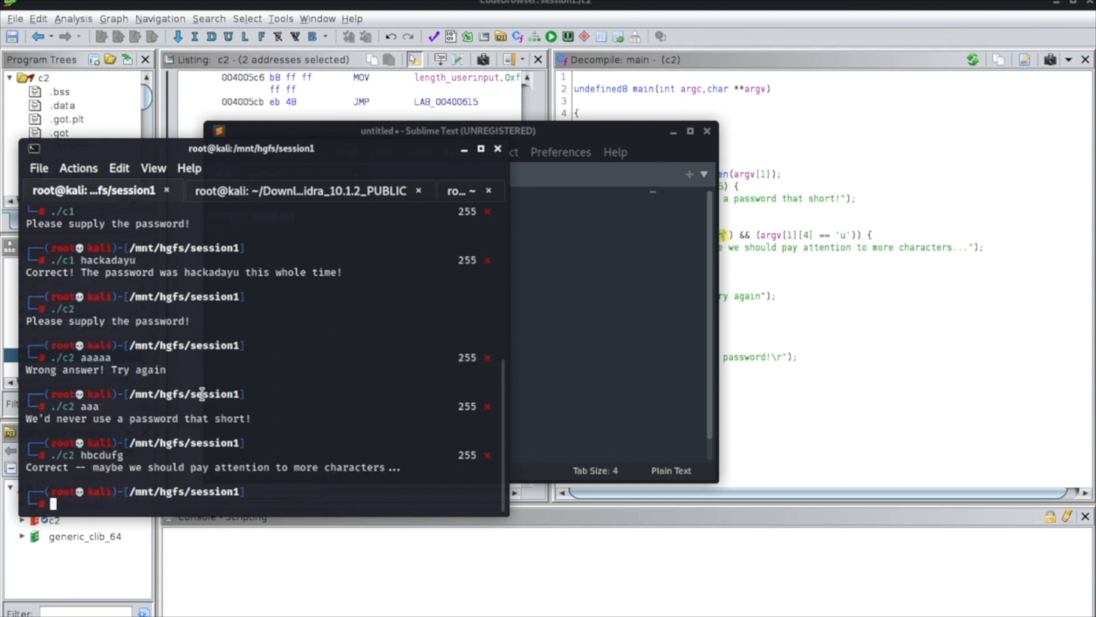
Compare the terminal's success message for the c2 password with the else-if branch checking 'h' and 'u' in decompiled main, highlighting both.
{"action": "left_click_drag", "start_coordinate": [34, 465], "coordinate": [406, 464]}
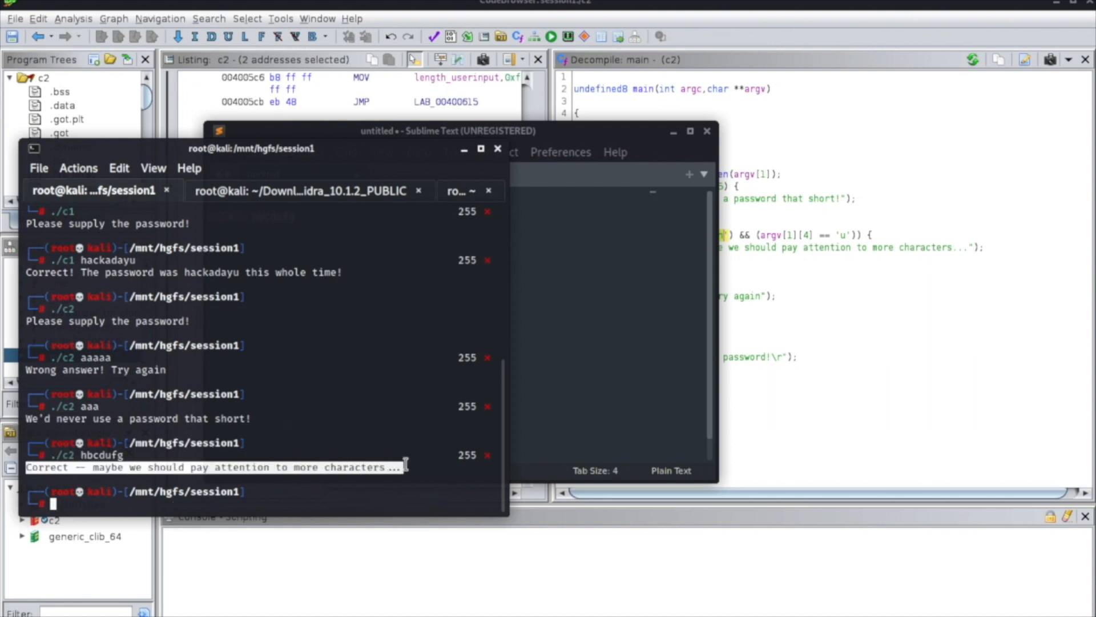
{"action": "left_click", "coordinate": [873, 252]}
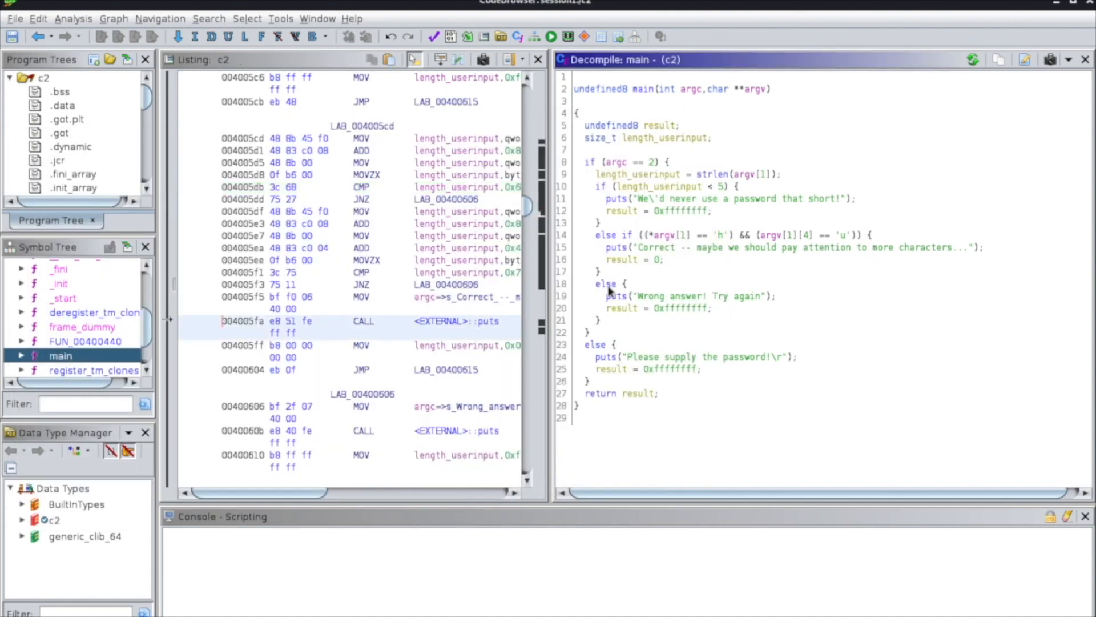
{"action": "left_click", "coordinate": [583, 233]}
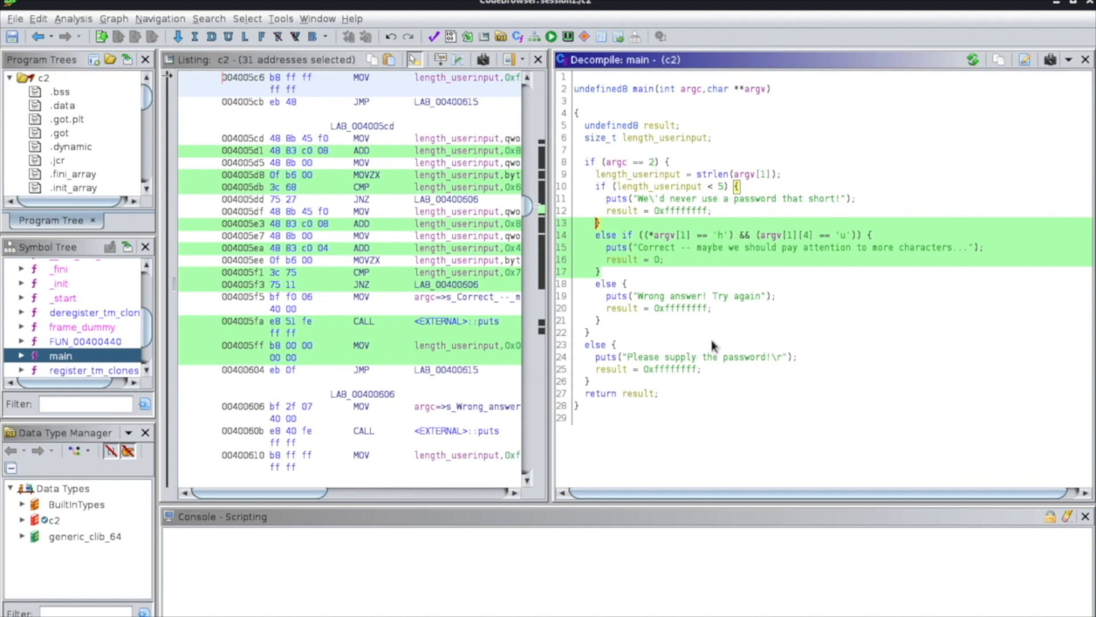
Close the c2 program in the code browser without saving its changes.
{"action": "left_click", "coordinate": [1090, 3]}
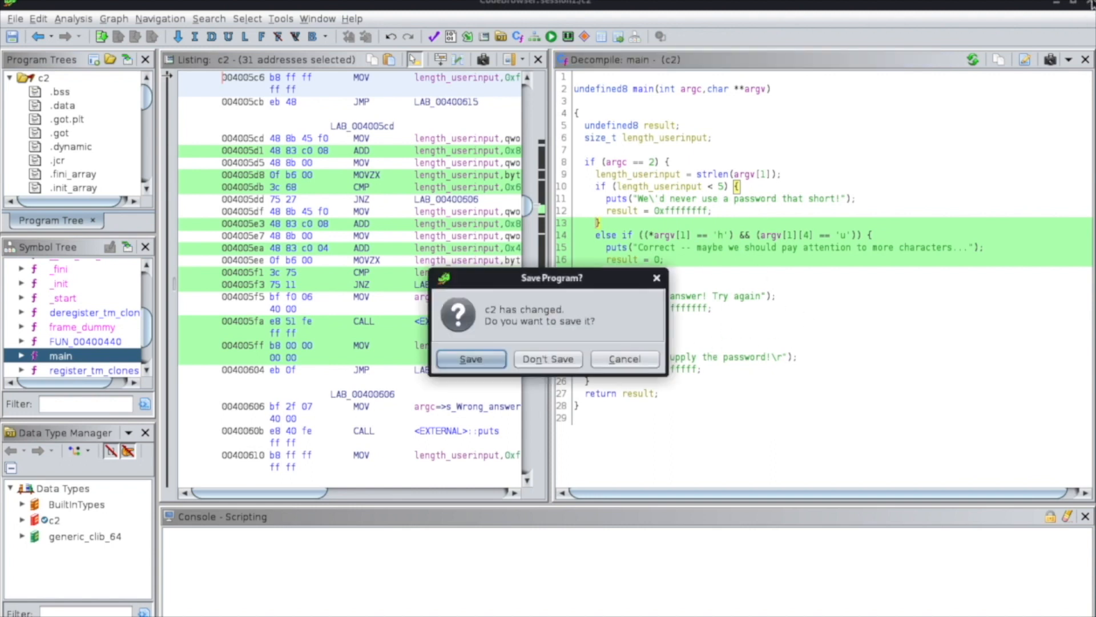
{"action": "left_click", "coordinate": [554, 359]}
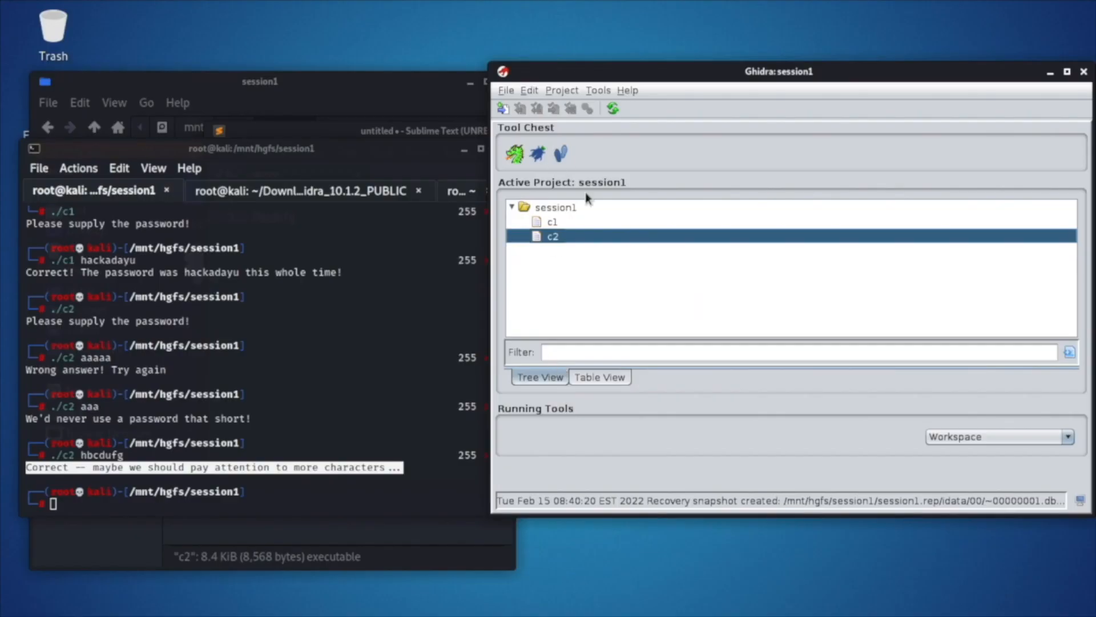
Import the c3 binary from the session1 folder into the Ghidra project as ELF, x86:LE:64:default:gcc, and dismiss the import summary.
{"action": "left_click", "coordinate": [420, 556]}
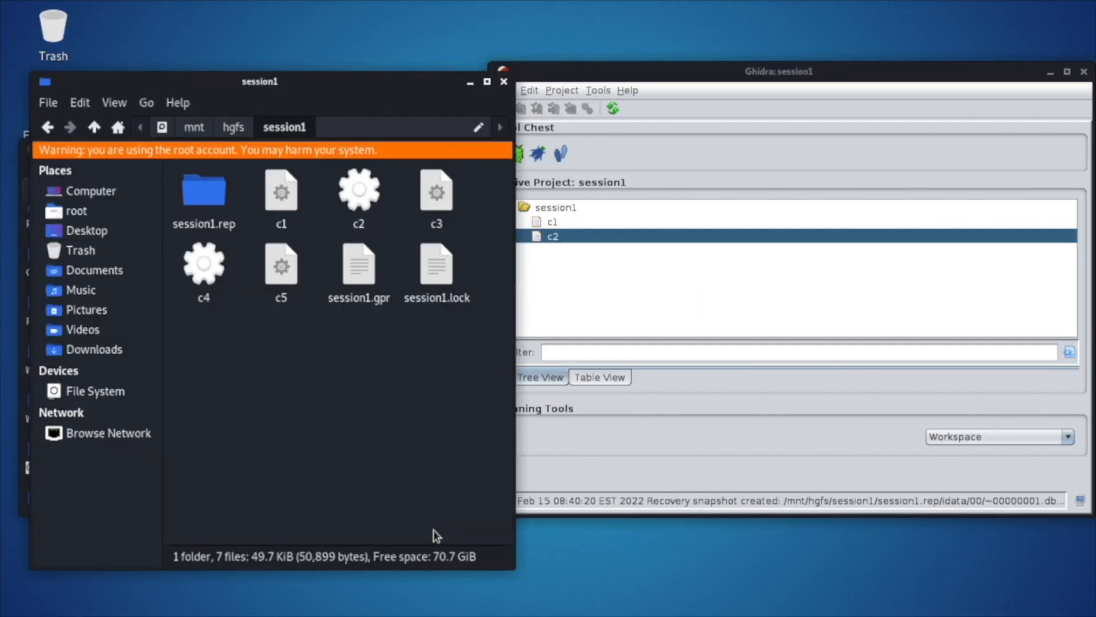
{"action": "left_click_drag", "start_coordinate": [434, 92], "coordinate": [406, 83]}
{"action": "left_click_drag", "start_coordinate": [407, 185], "coordinate": [612, 271]}
{"action": "left_click_drag", "start_coordinate": [407, 184], "coordinate": [588, 263]}
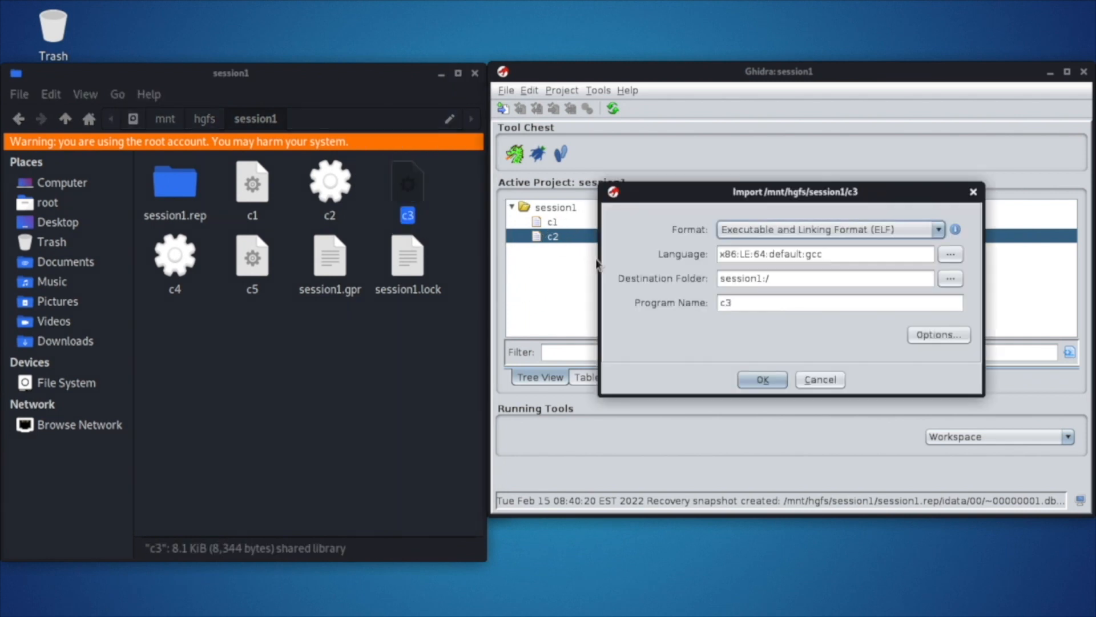
{"action": "left_click", "coordinate": [764, 380]}
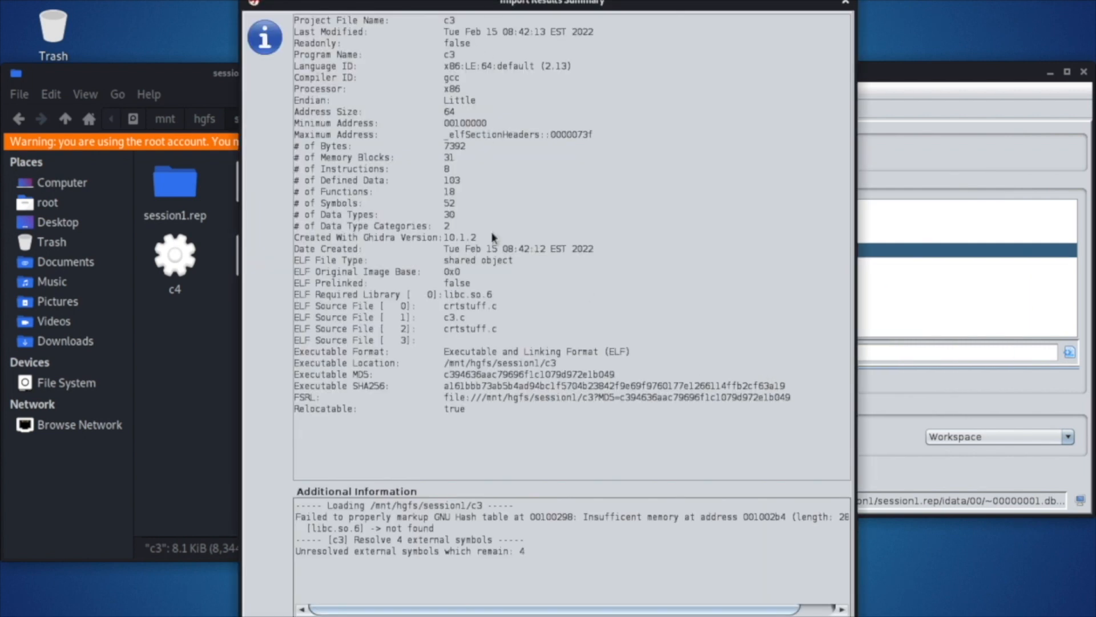
{"action": "key", "text": "Return"}
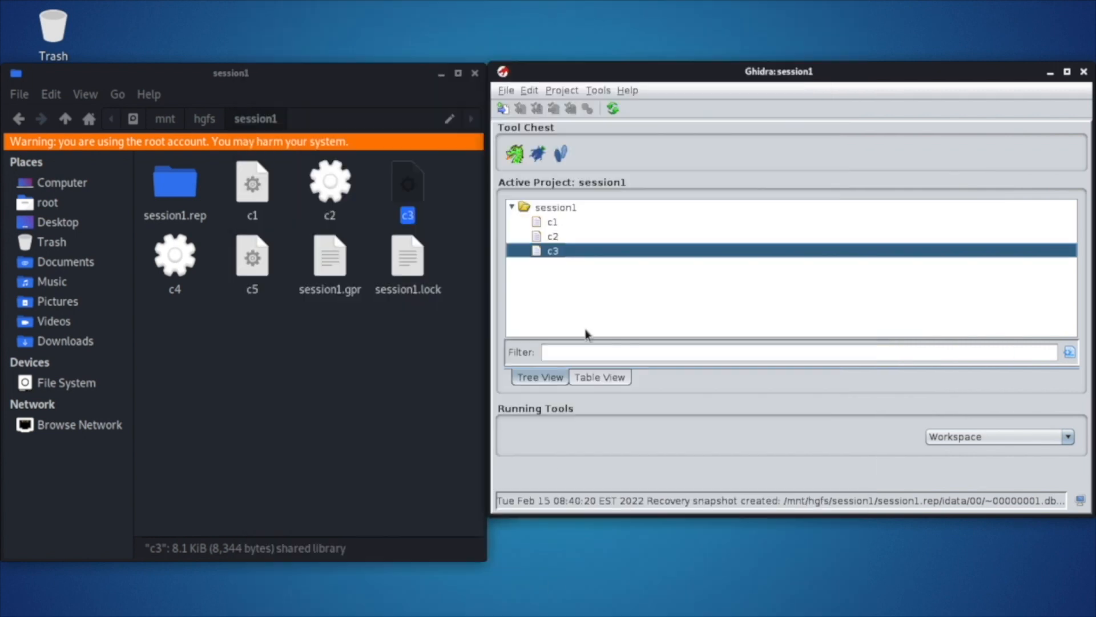
Open c3 in the CodeBrowser and analyze it with the Standard Defaults analyzers.
{"action": "left_click_drag", "start_coordinate": [554, 251], "coordinate": [515, 158]}
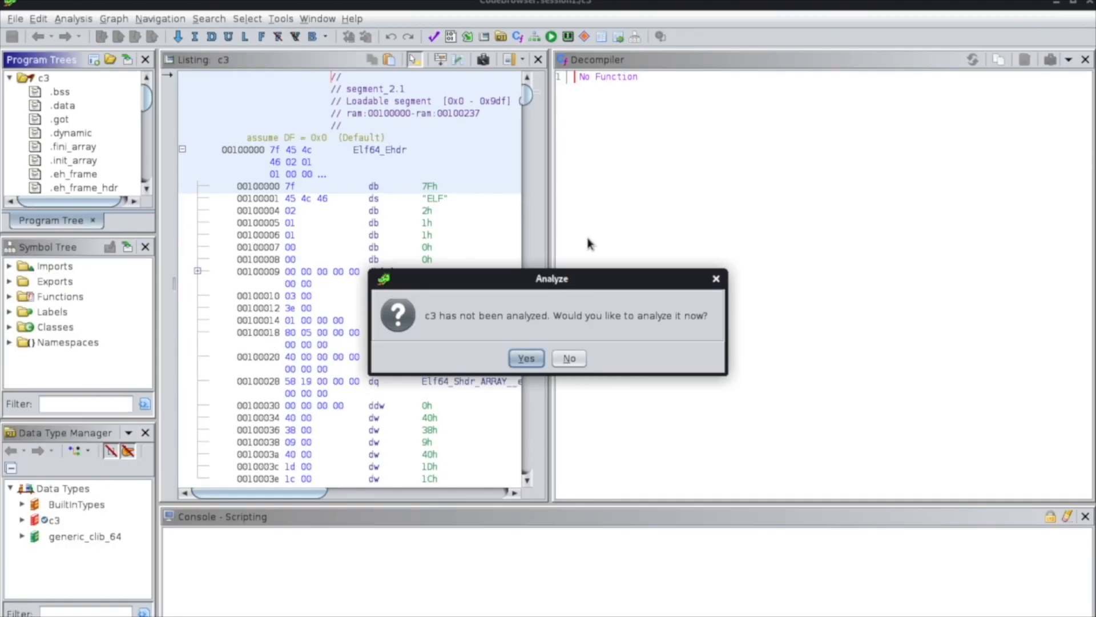
{"action": "left_click", "coordinate": [526, 358]}
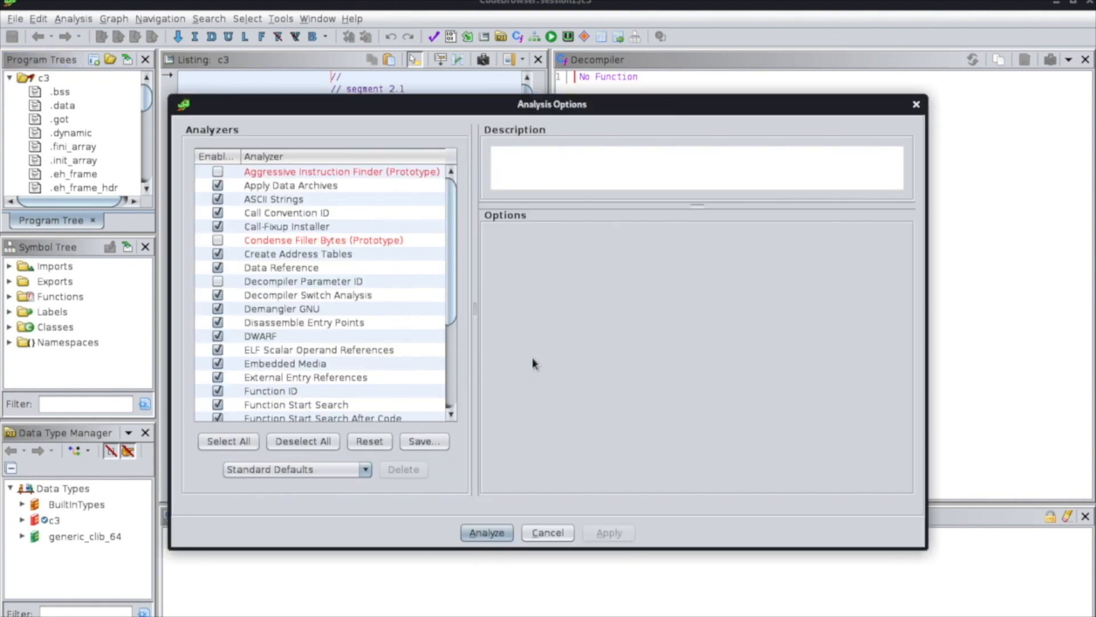
{"action": "left_click", "coordinate": [486, 532]}
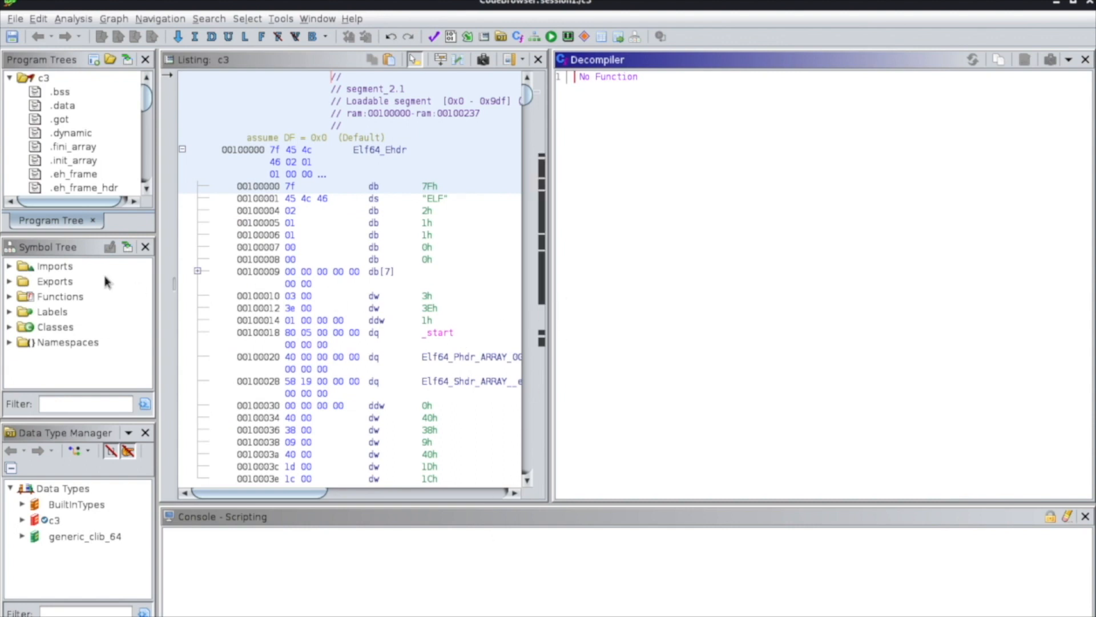
Find the main function among c3's functions and show its decompiled code.
{"action": "left_click", "coordinate": [10, 296]}
{"action": "left_click_drag", "start_coordinate": [147, 297], "coordinate": [144, 346]}
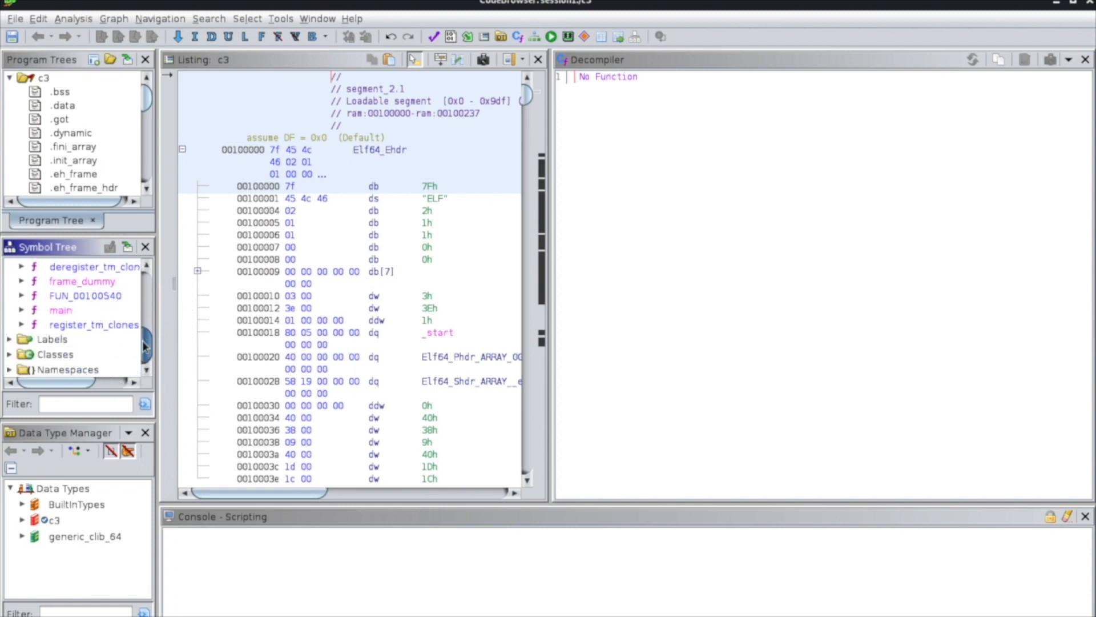
{"action": "double_click", "coordinate": [54, 310]}
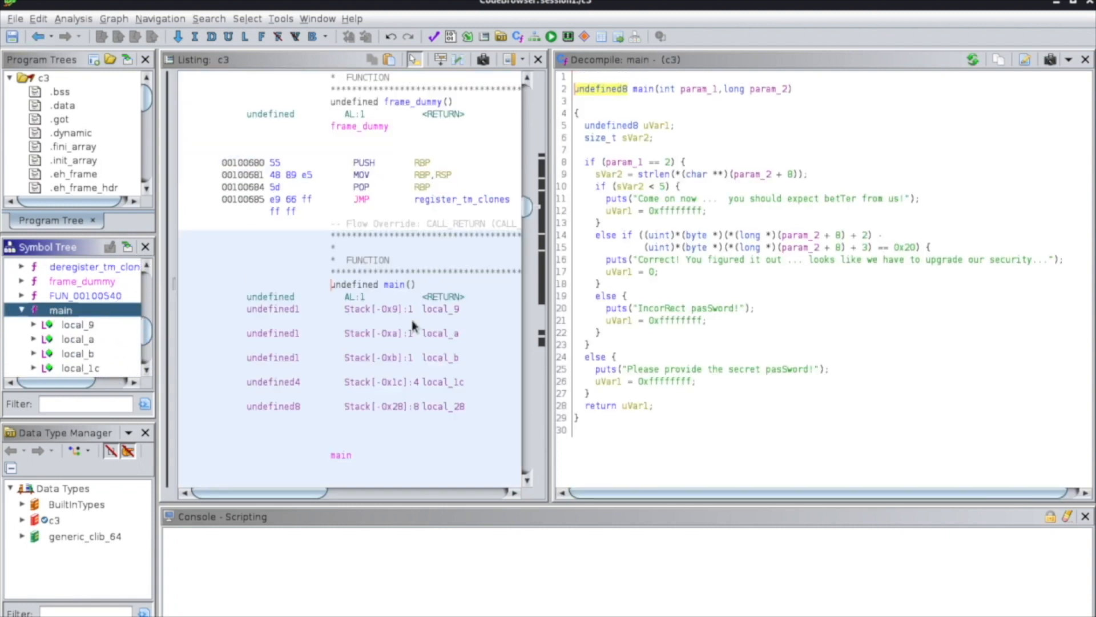
Inspect main's stack variables in a widened listing, and give the decompiled code enough width to show its full lines.
{"action": "left_click_drag", "start_coordinate": [553, 337], "coordinate": [710, 340]}
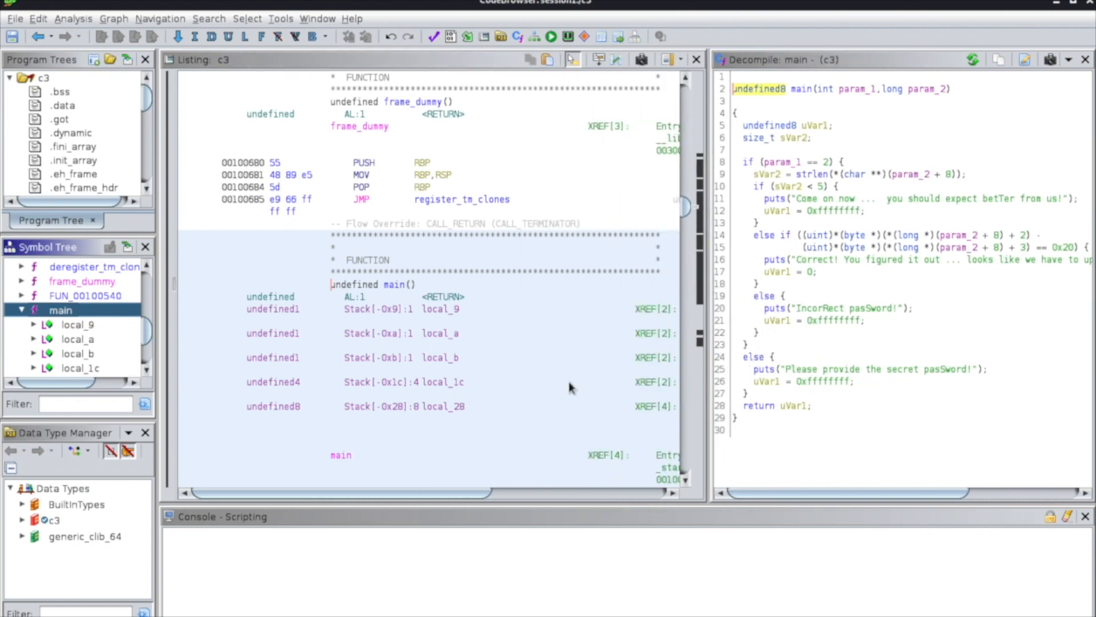
{"action": "scroll", "coordinate": [570, 387], "scroll_direction": "down", "scroll_amount": 1}
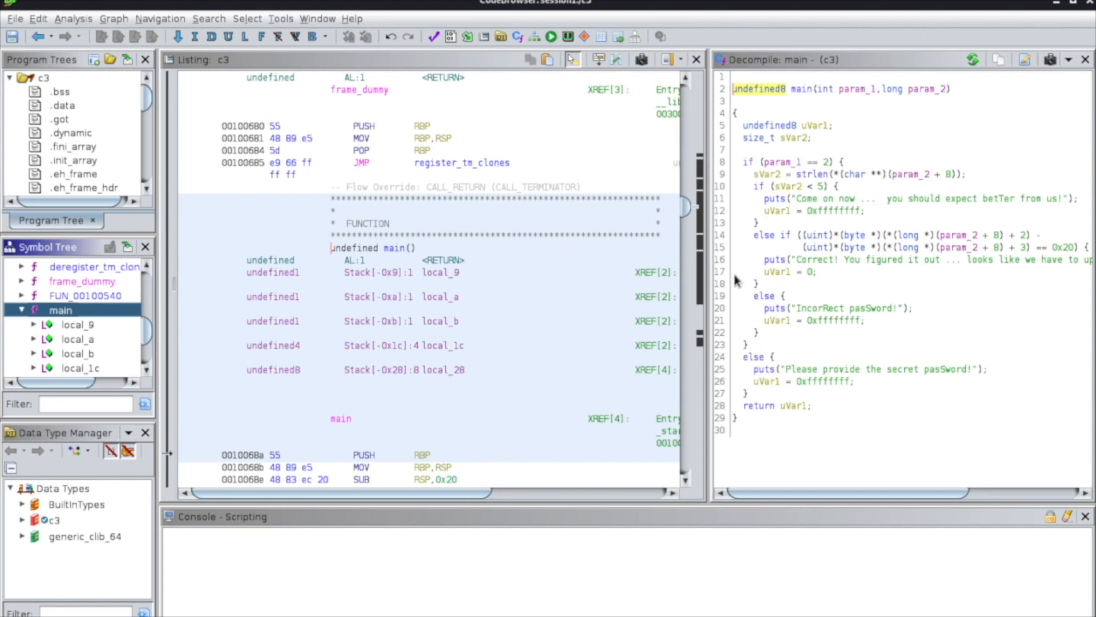
{"action": "left_click_drag", "start_coordinate": [712, 280], "coordinate": [521, 290]}
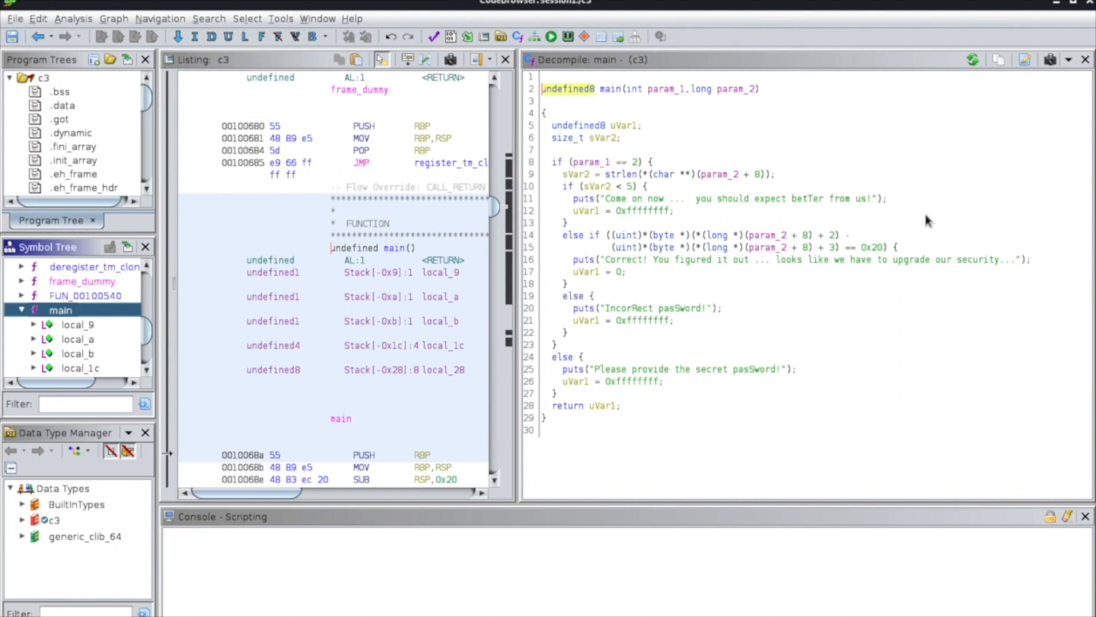
Open main's function signature for editing and rename its first parameter to argc.
{"action": "left_click", "coordinate": [549, 94]}
{"action": "left_click_drag", "start_coordinate": [548, 94], "coordinate": [754, 94]}
{"action": "right_click", "coordinate": [755, 94]}
{"action": "left_click", "coordinate": [768, 100]}
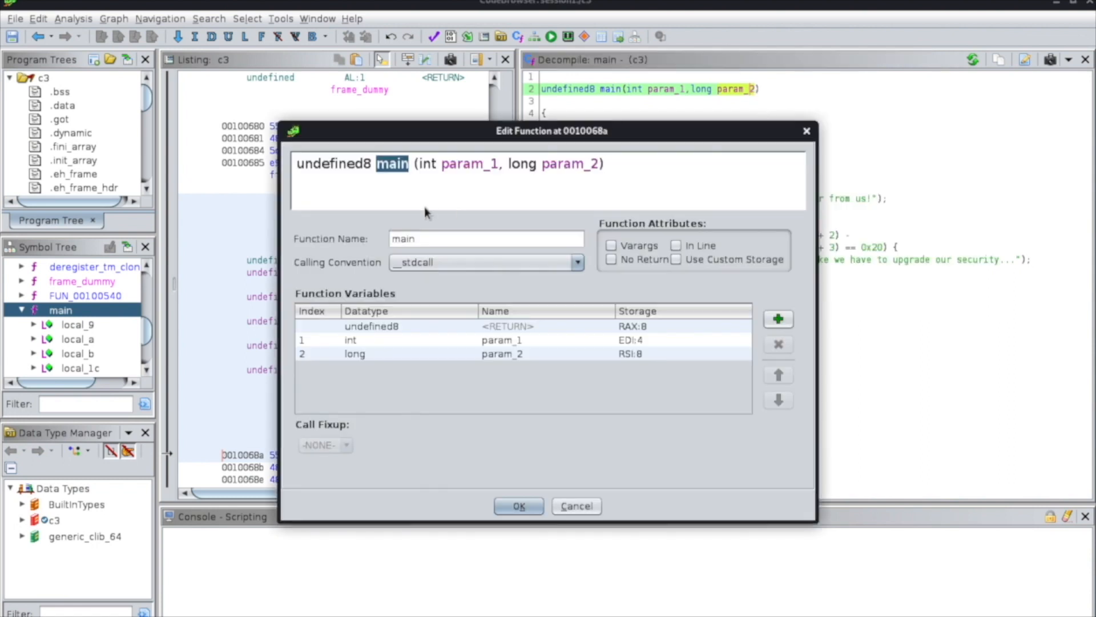
{"action": "left_click_drag", "start_coordinate": [442, 165], "coordinate": [501, 168]}
{"action": "type", "text": "argc, "}
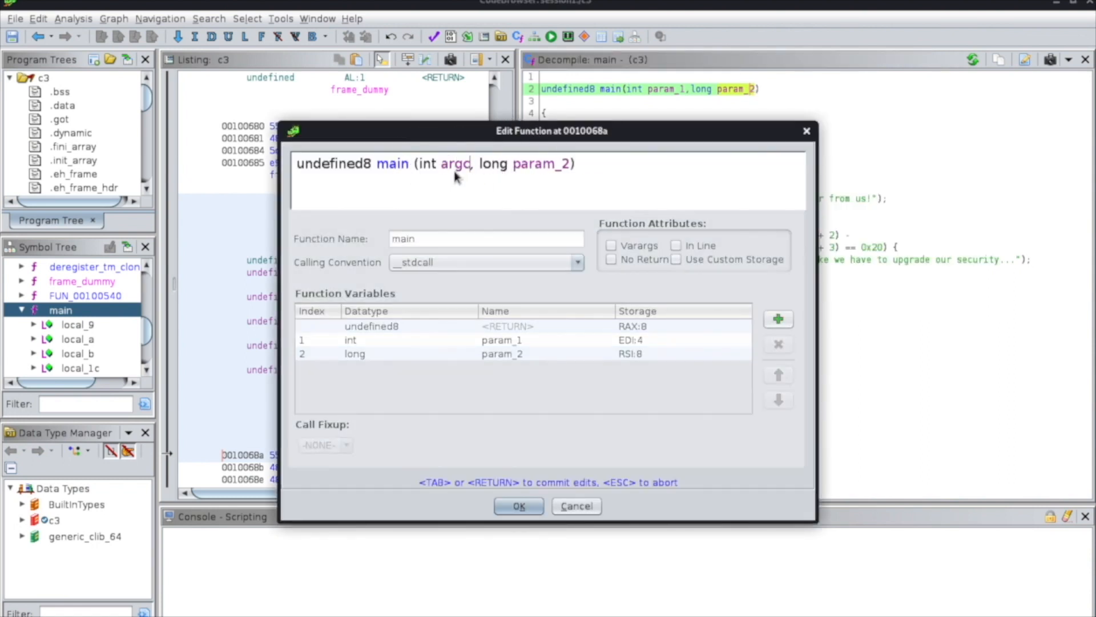
{"action": "type", "text": "char "}
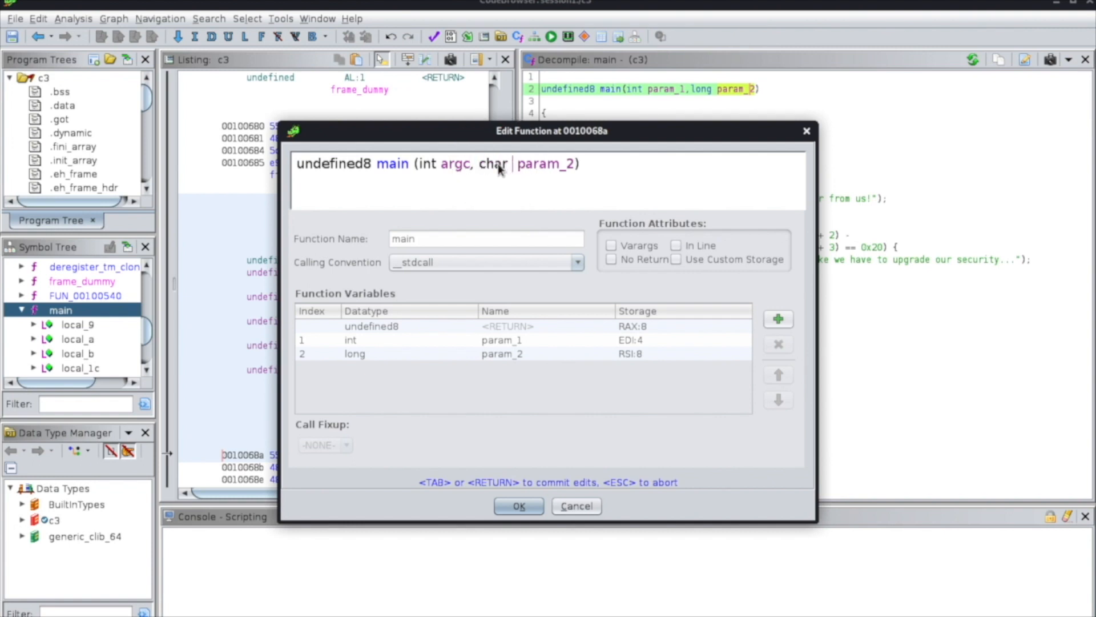
{"action": "type", "text": "**"}
Change the type of main's second parameter to char ** in the signature and replace its name param_2.
{"action": "left_click", "coordinate": [535, 170]}
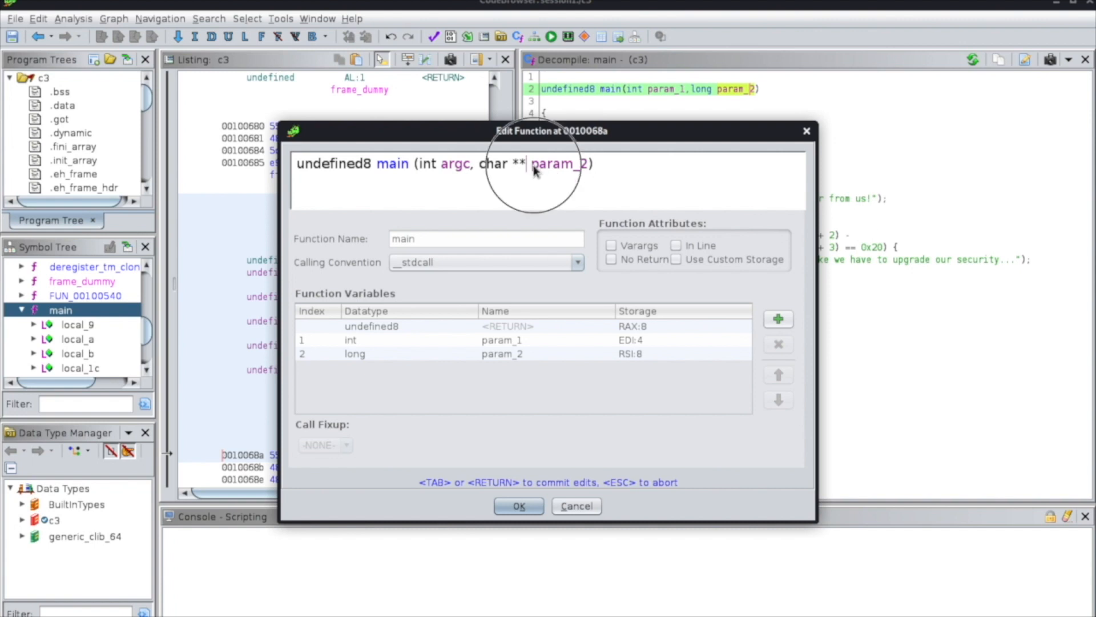
{"action": "left_click_drag", "start_coordinate": [535, 170], "coordinate": [587, 164]}
{"action": "type", "text": "ar"}
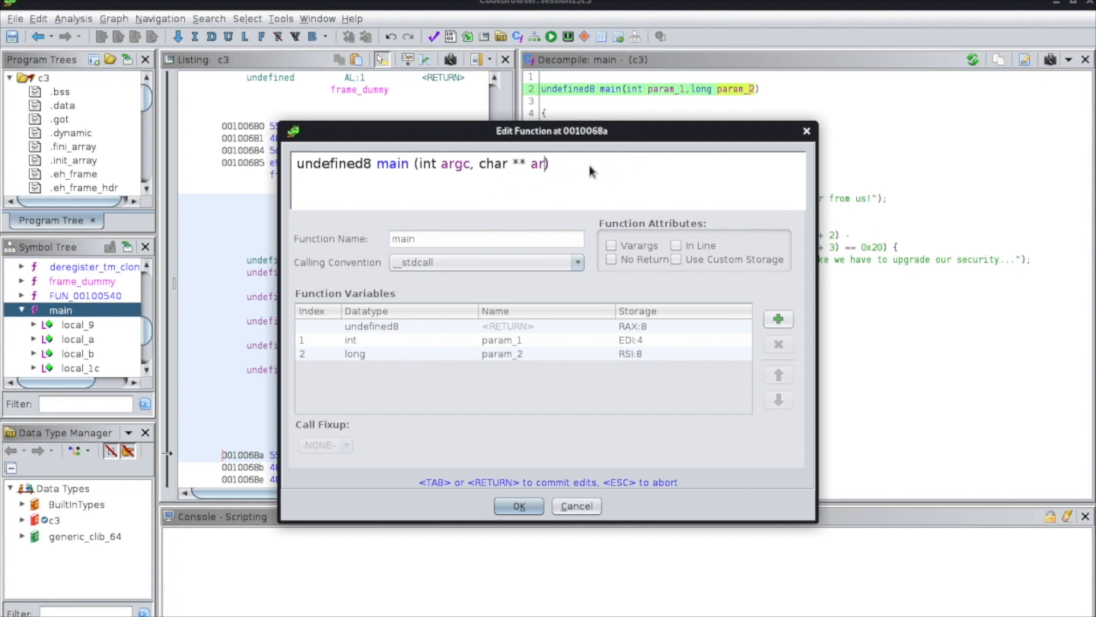
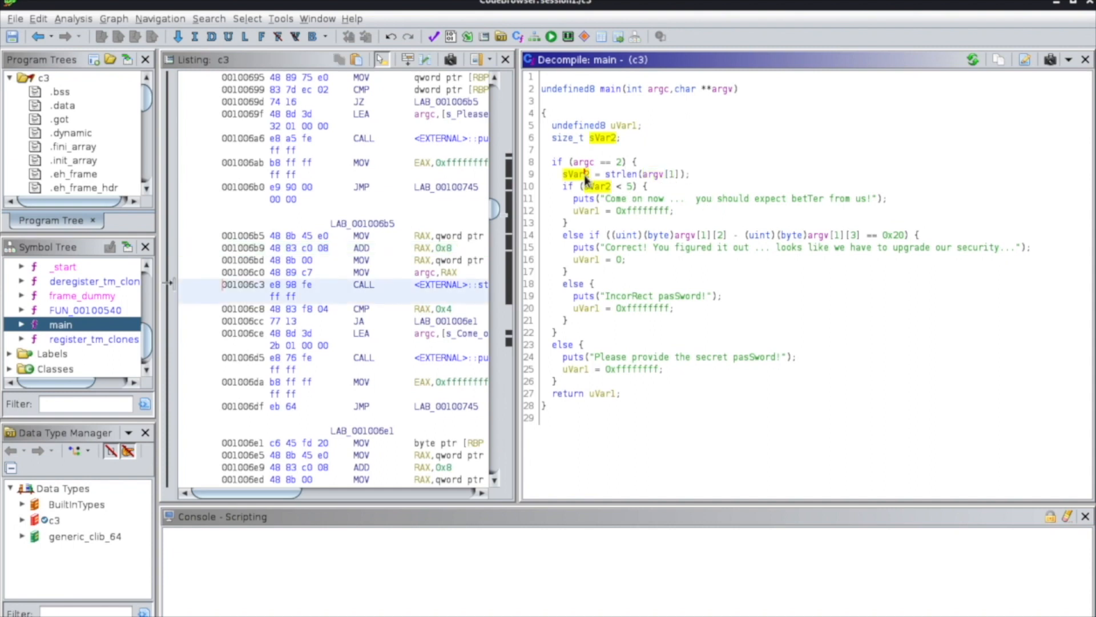
Rename the local variable sVar2, which stores the strlen result in main, to length.
{"action": "key", "text": "l"}
{"action": "type", "text": "length"}
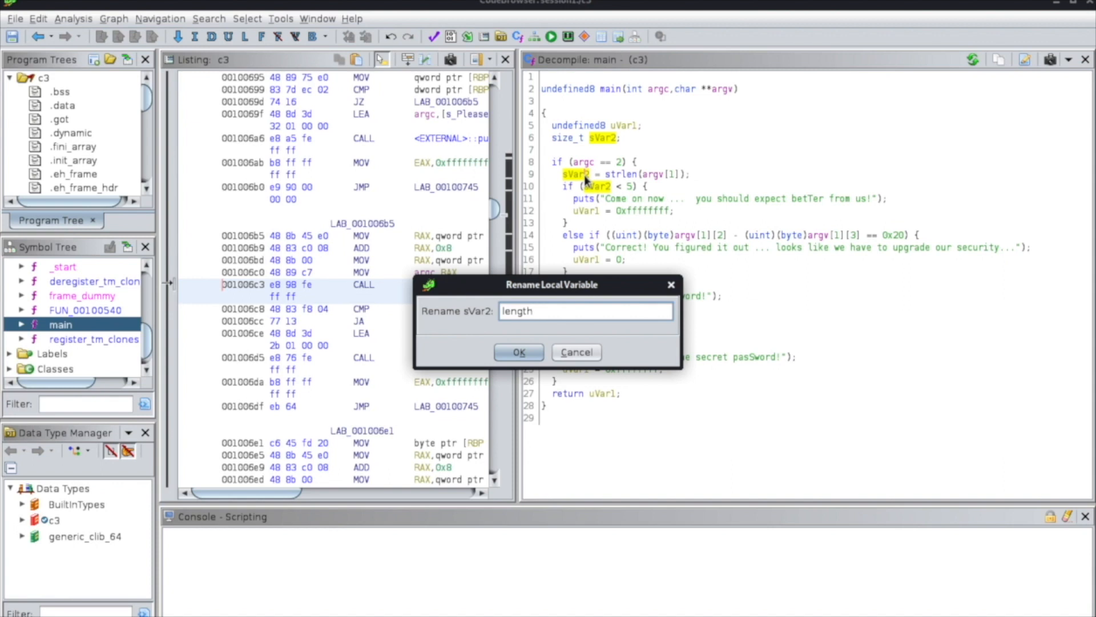
{"action": "left_click", "coordinate": [516, 350]}
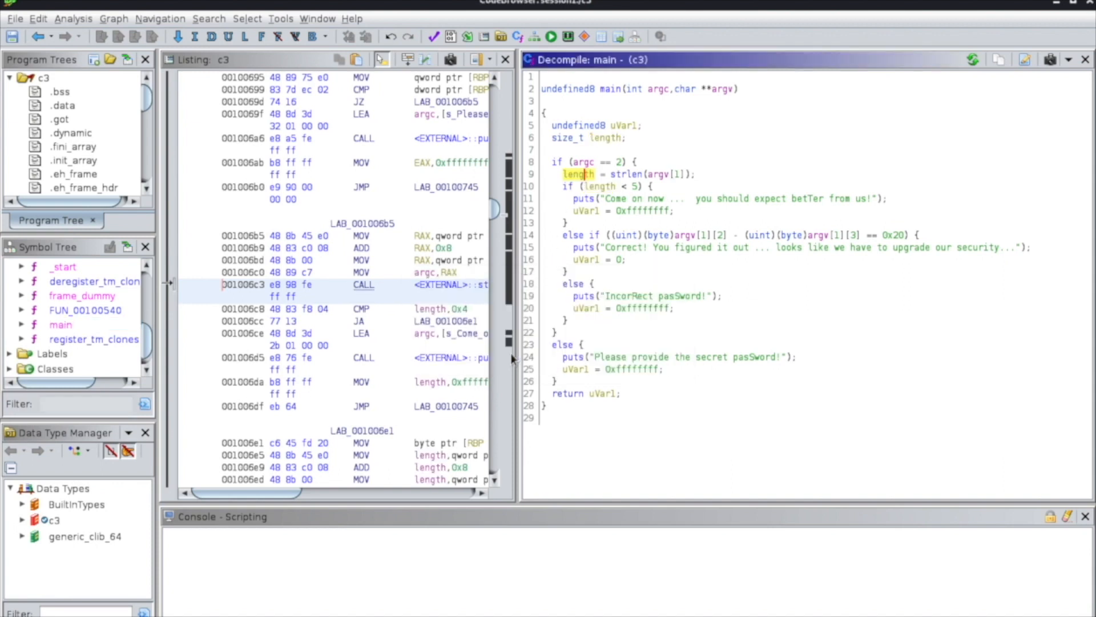
Examine the uses of length in the decompiled main and select the whole if (argc == 2) block.
{"action": "left_click", "coordinate": [594, 186]}
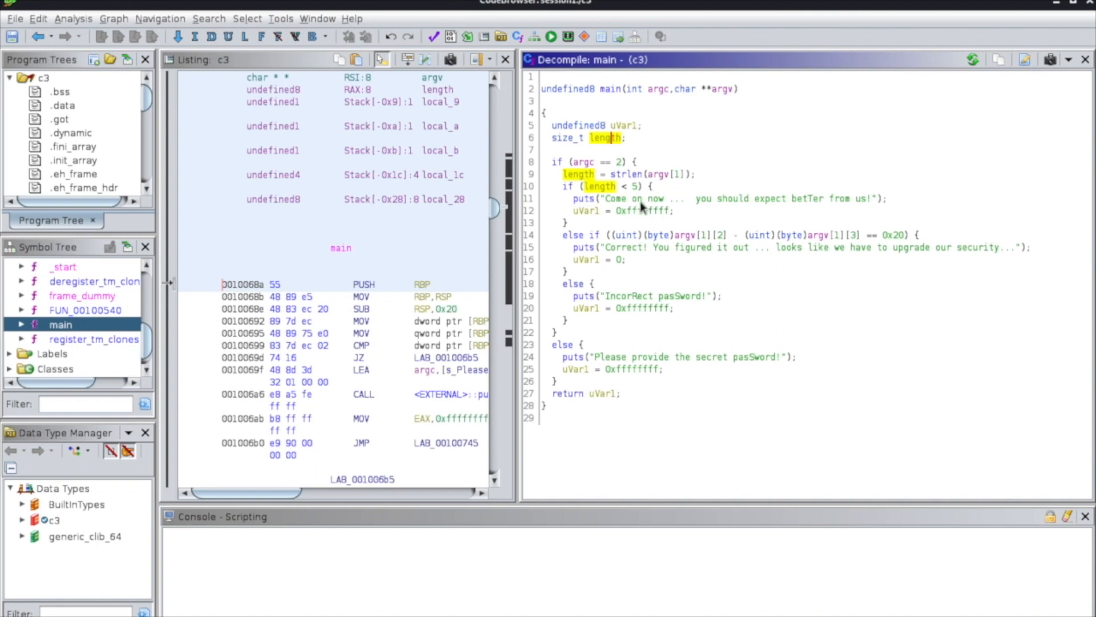
{"action": "mouse_move", "coordinate": [642, 208]}
{"action": "left_click_drag", "start_coordinate": [554, 163], "coordinate": [634, 332]}
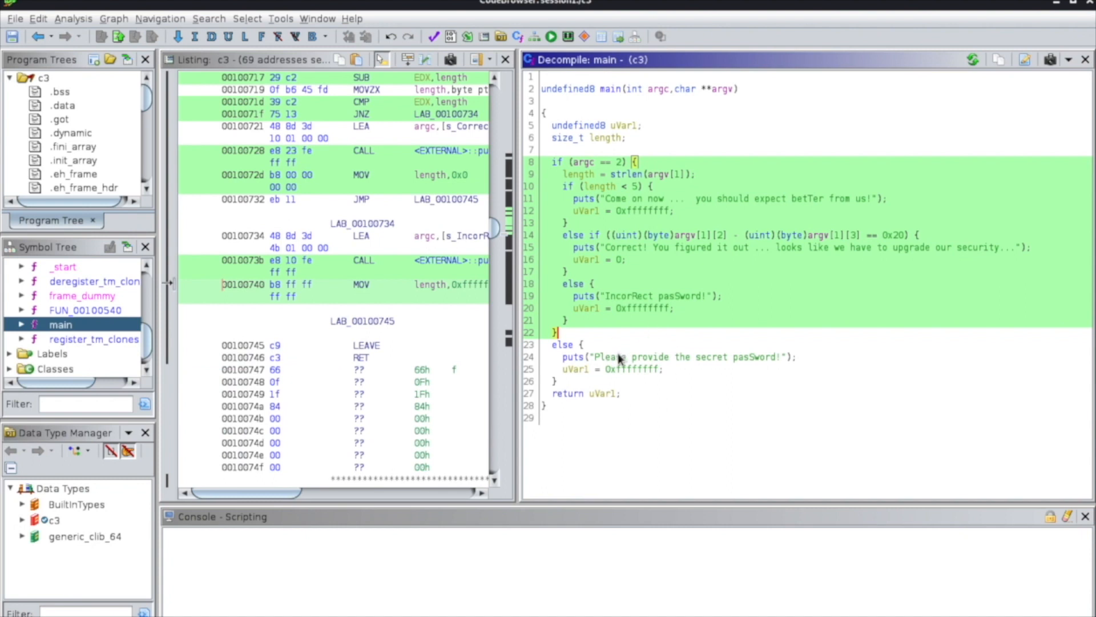
Switch to the terminal, run ./c3 without arguments and check its output against the decompiled code.
{"action": "left_click", "coordinate": [570, 0]}
{"action": "left_click", "coordinate": [190, 432]}
{"action": "type", "text": "./c3"}
{"action": "key", "text": "Return"}
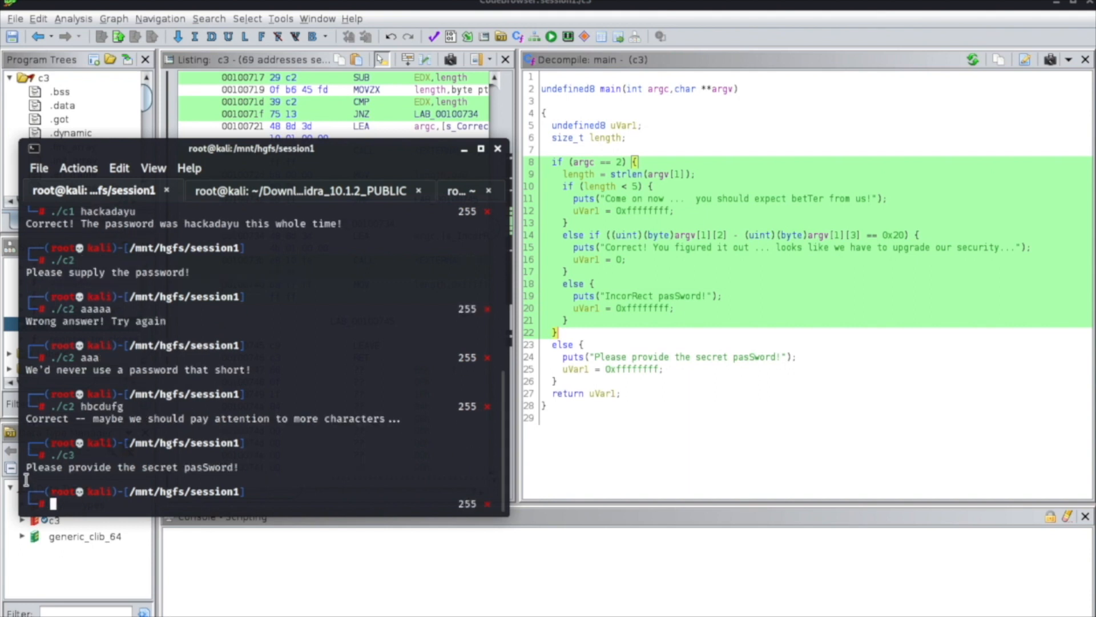
{"action": "left_click_drag", "start_coordinate": [32, 467], "coordinate": [225, 470]}
{"action": "left_click", "coordinate": [266, 468]}
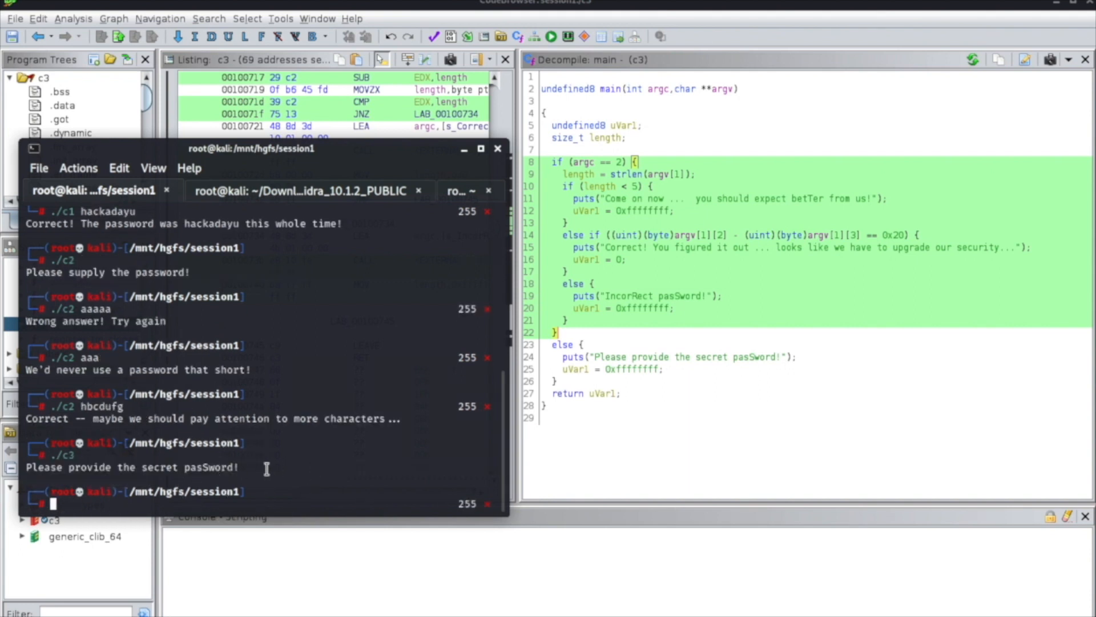
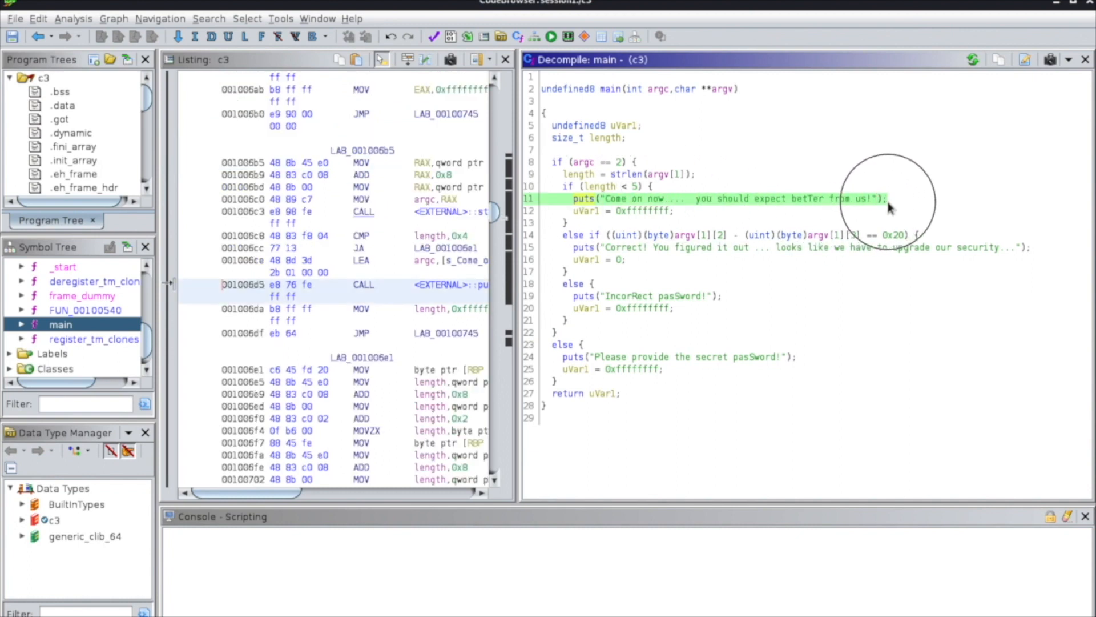
Rename the local variable uVar1, which holds the return value of main, to result.
{"action": "left_click", "coordinate": [635, 190]}
{"action": "left_click", "coordinate": [592, 212]}
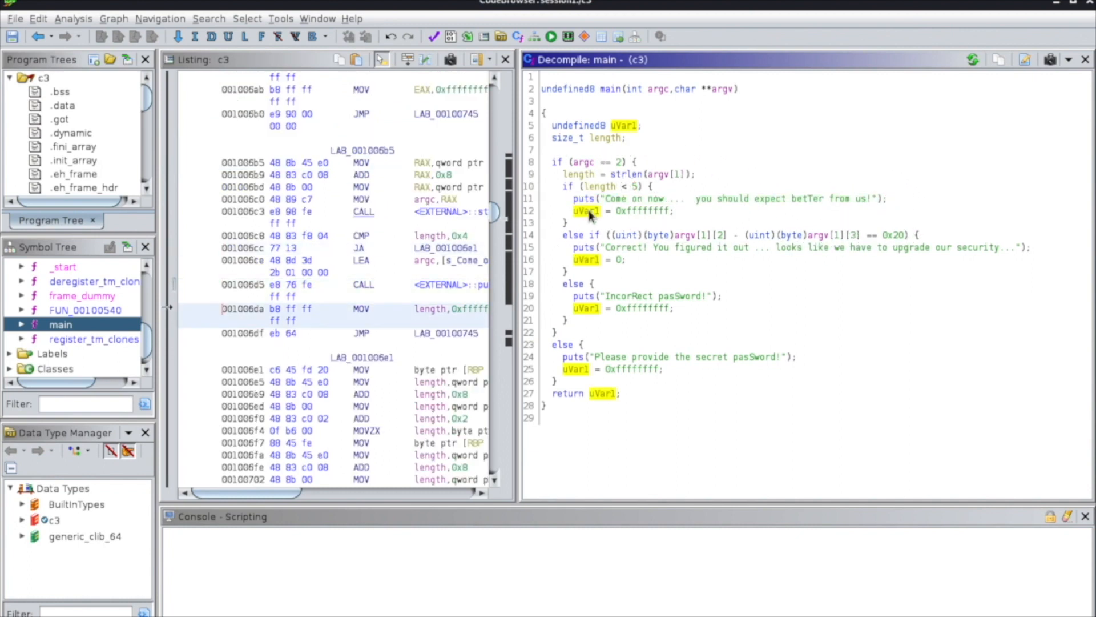
{"action": "type", "text": "l"}
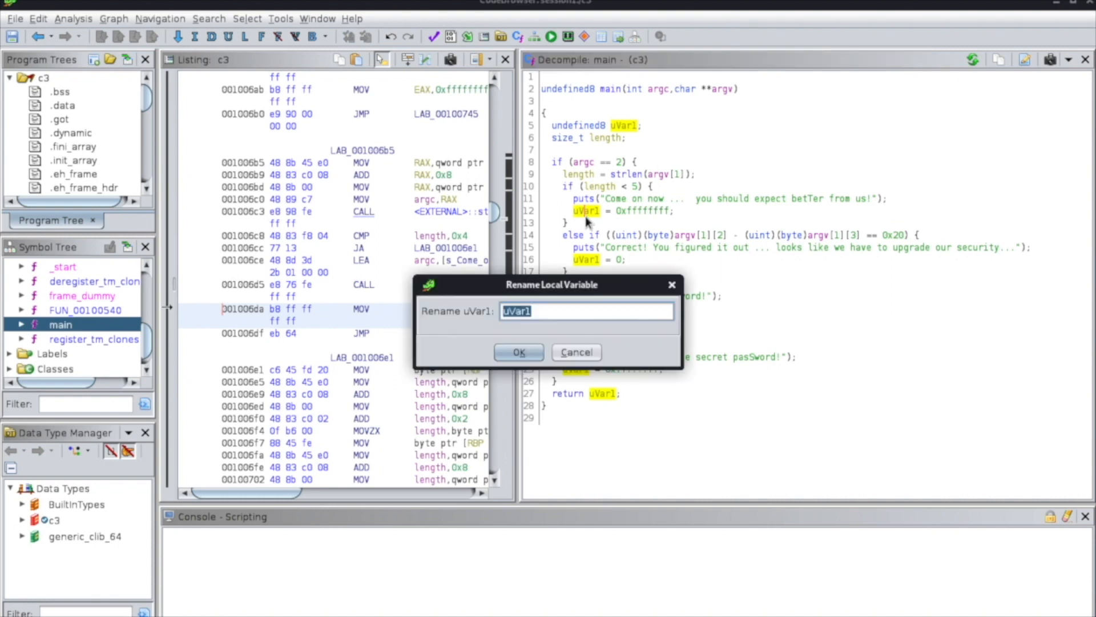
{"action": "type", "text": "result"}
{"action": "left_click", "coordinate": [519, 352]}
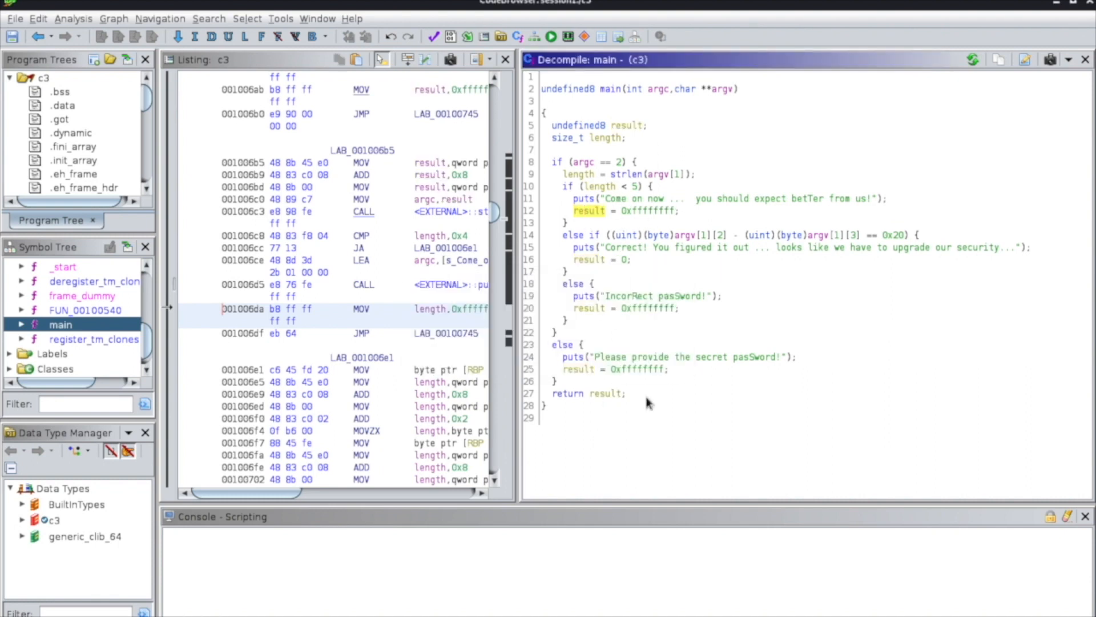
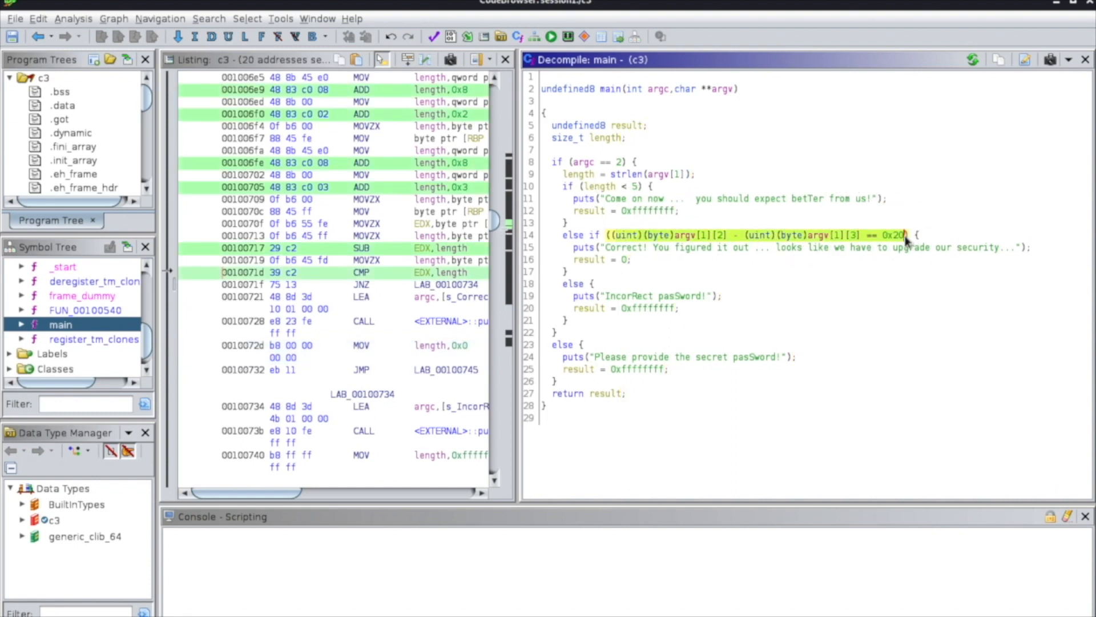
Select the else-if condition on line 14 of the decompiled main that compares the password's characters, to examine the check.
{"action": "left_click", "coordinate": [565, 236]}
{"action": "left_click_drag", "start_coordinate": [566, 236], "coordinate": [922, 237]}
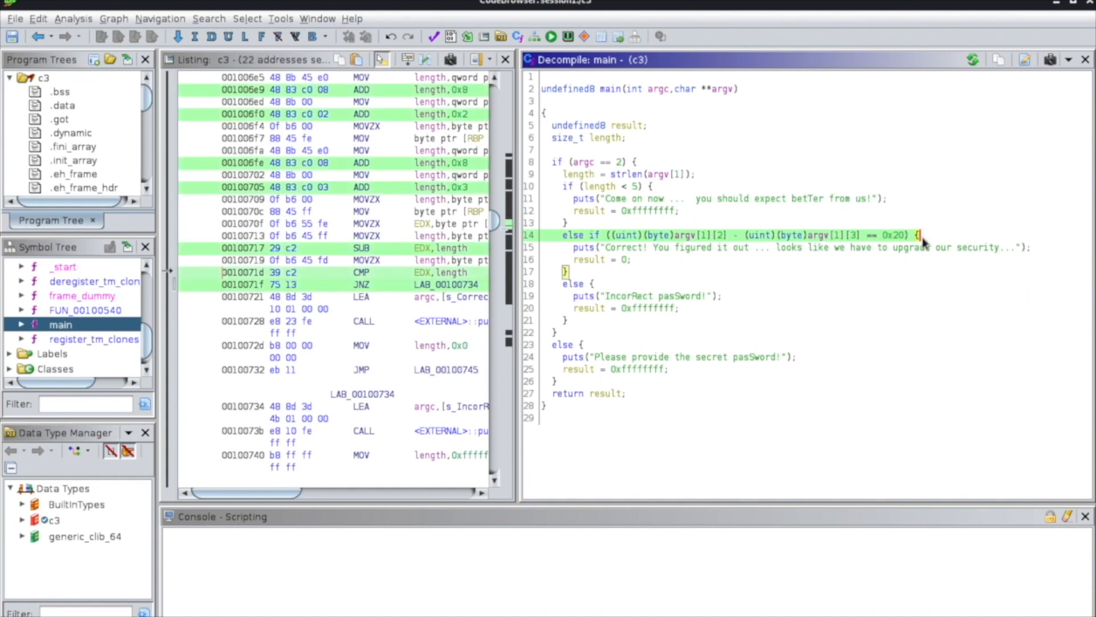
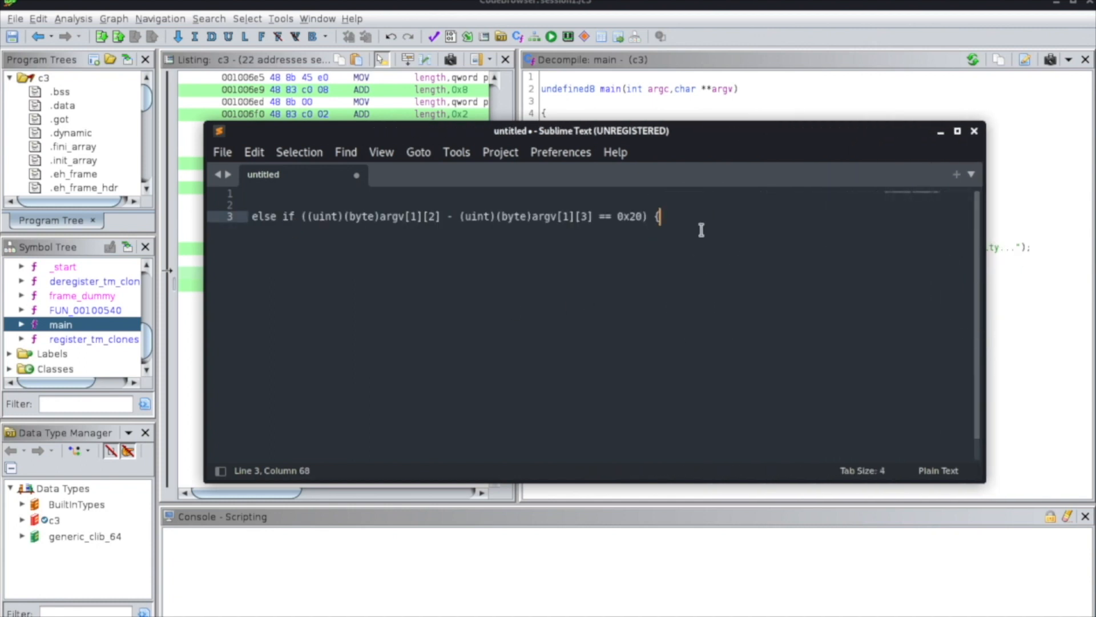
Add the note "0x20 -- 32" on line 6, leaving two blank lines below the copied else-if condition.
{"action": "left_click_drag", "start_coordinate": [616, 217], "coordinate": [644, 218]}
{"action": "key", "text": "End"}
{"action": "key", "text": "Return"}
{"action": "key", "text": "Return"}
{"action": "key", "text": "Return"}
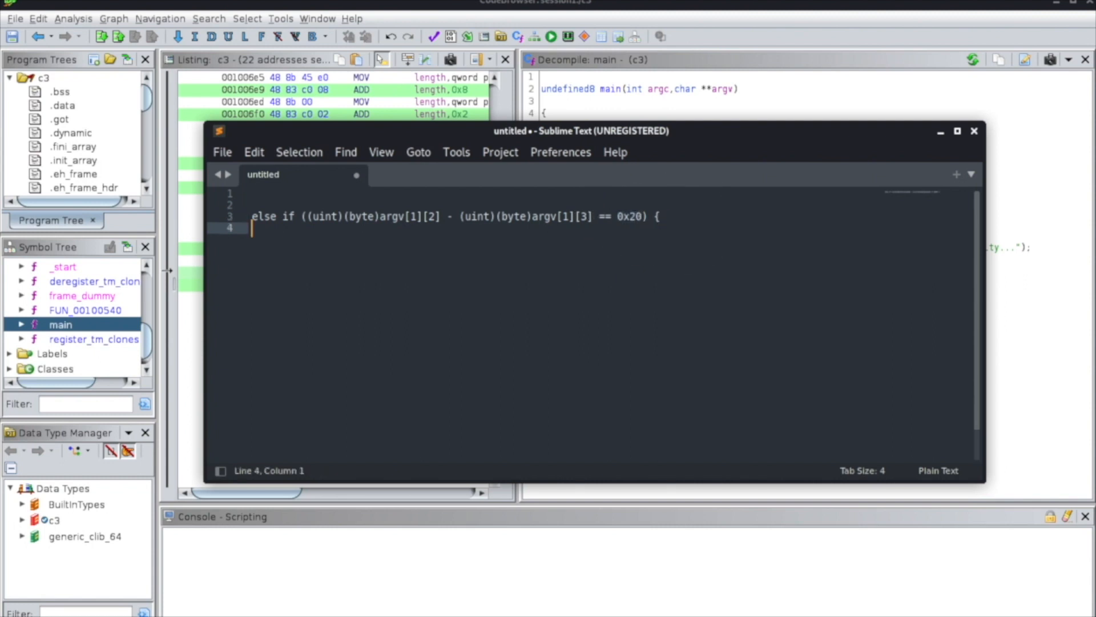
{"action": "type", "text": "0x20"}
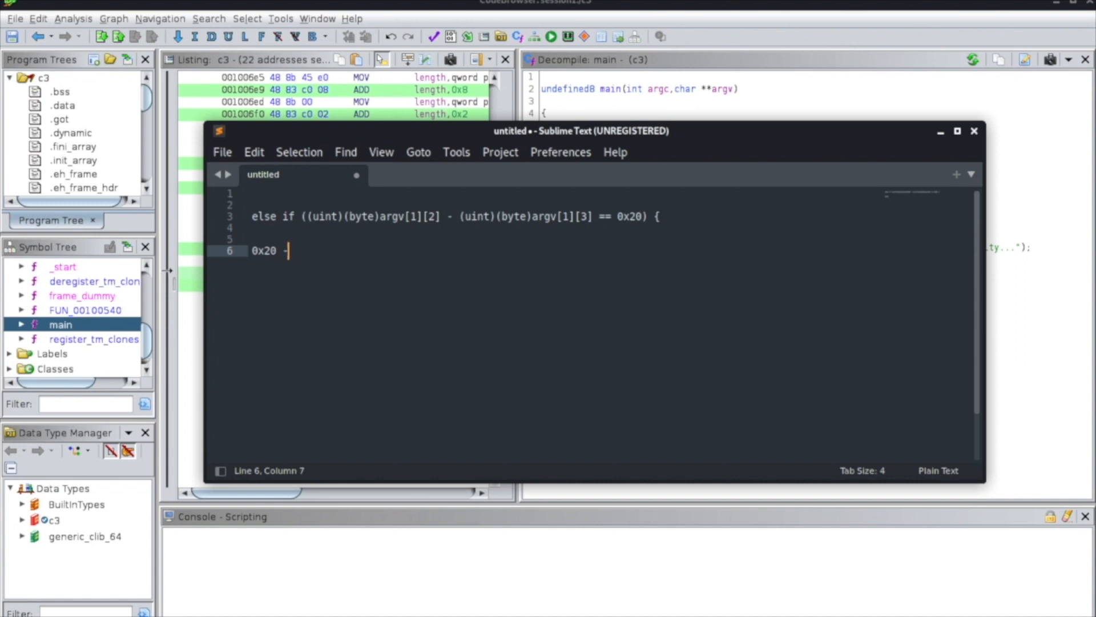
{"action": "type", "text": " -- 32"}
Label 0x20 as (hex) and 32 as (decimal) in the conversion note.
{"action": "left_click_drag", "start_coordinate": [269, 251], "coordinate": [274, 251]}
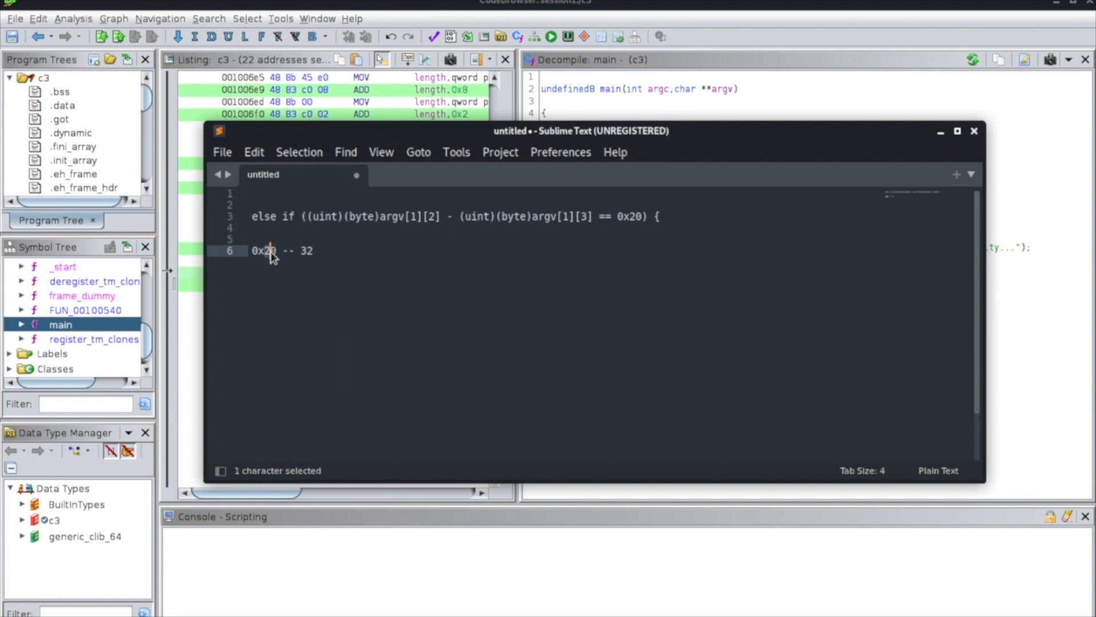
{"action": "left_click_drag", "start_coordinate": [273, 252], "coordinate": [266, 251]}
{"action": "double_click", "coordinate": [272, 251]}
{"action": "left_click", "coordinate": [334, 262]}
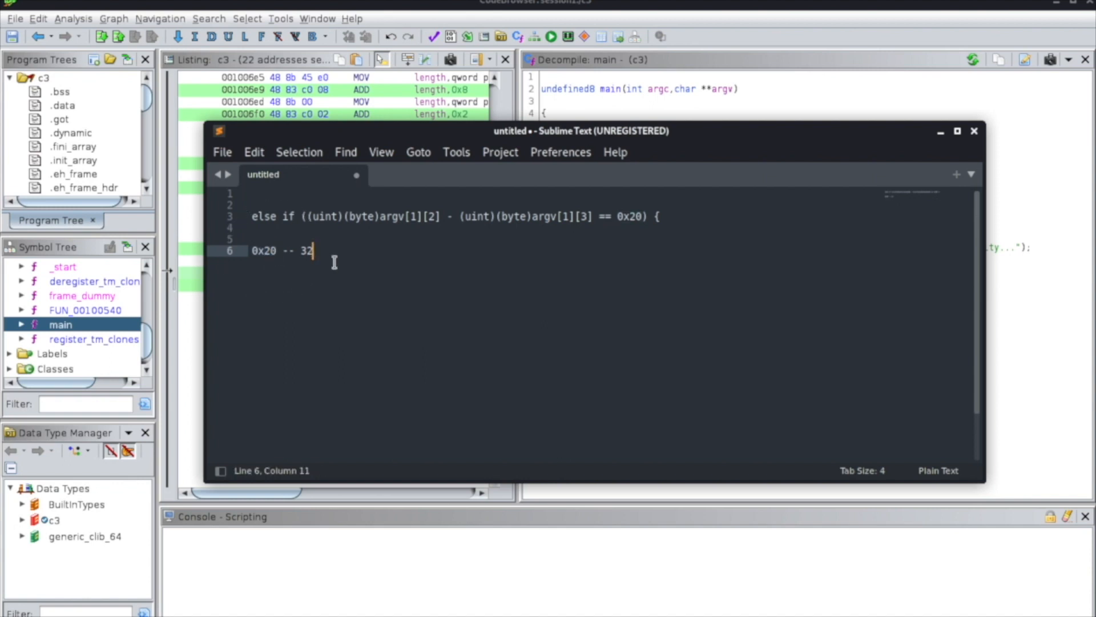
{"action": "type", "text": "*decimal"}
{"action": "key", "text": "BackSpace"}
{"action": "key", "text": "BackSpace"}
{"action": "key", "text": "BackSpace"}
{"action": "key", "text": "BackSpace"}
{"action": "key", "text": "BackSpace"}
{"action": "key", "text": "BackSpace"}
{"action": "type", "text": "(decimal"}
{"action": "left_click", "coordinate": [283, 251]}
{"action": "type", "text": "(hex)"}
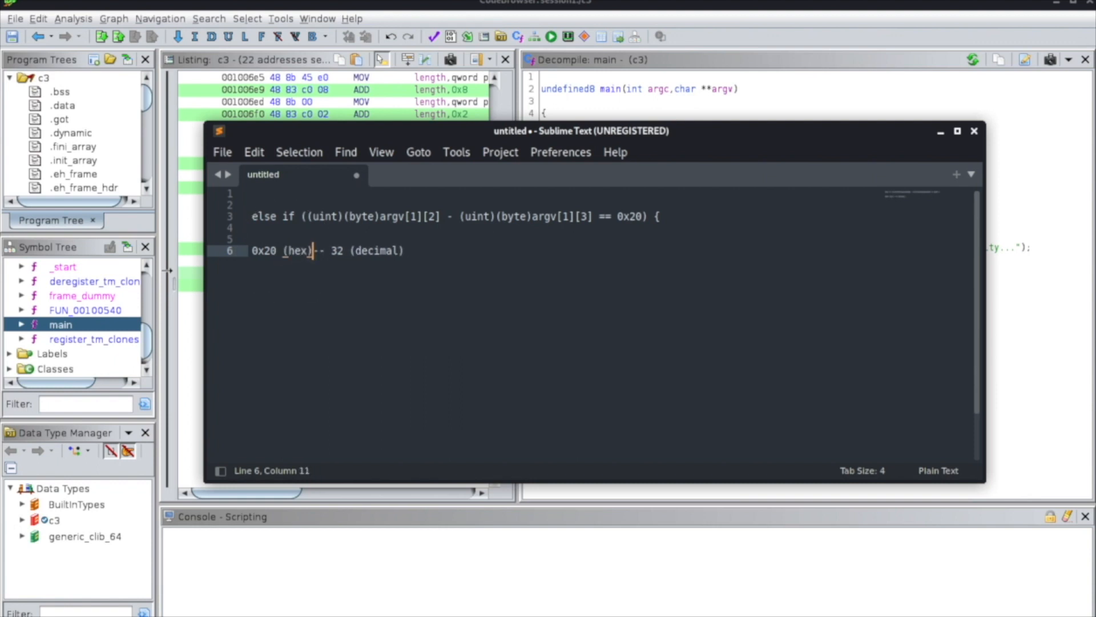
Replace both occurrences of argv[1] in the copied else-if condition with input, keeping the [2] and [3] indexes.
{"action": "left_click", "coordinate": [429, 244]}
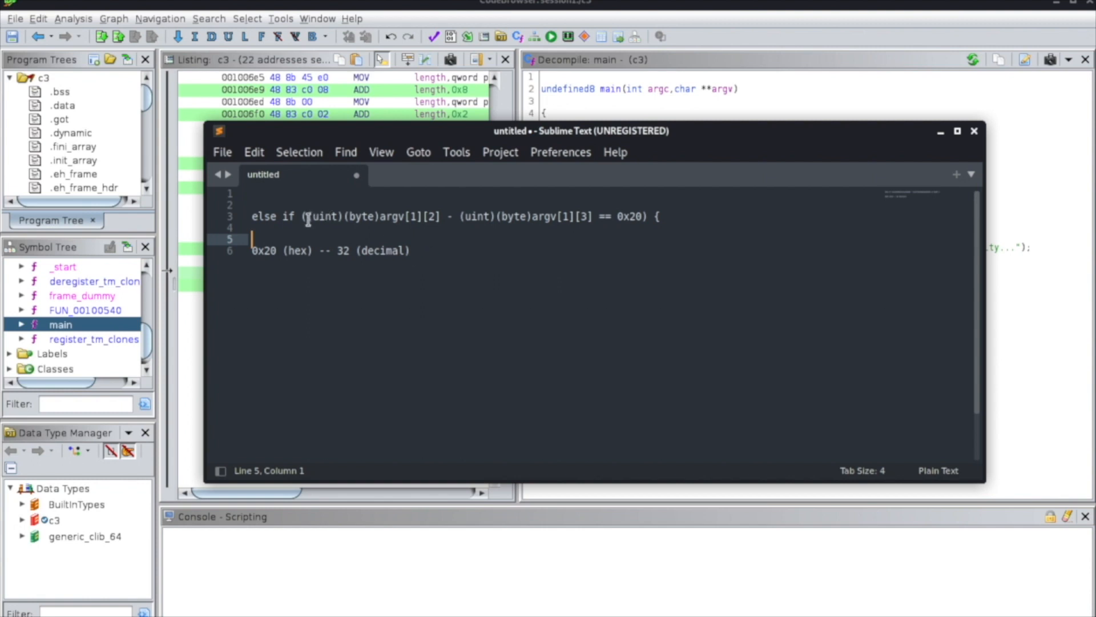
{"action": "key", "text": "Down"}
{"action": "key", "text": "Down"}
{"action": "left_click_drag", "start_coordinate": [379, 218], "coordinate": [422, 218]}
{"action": "type", "text": "input"}
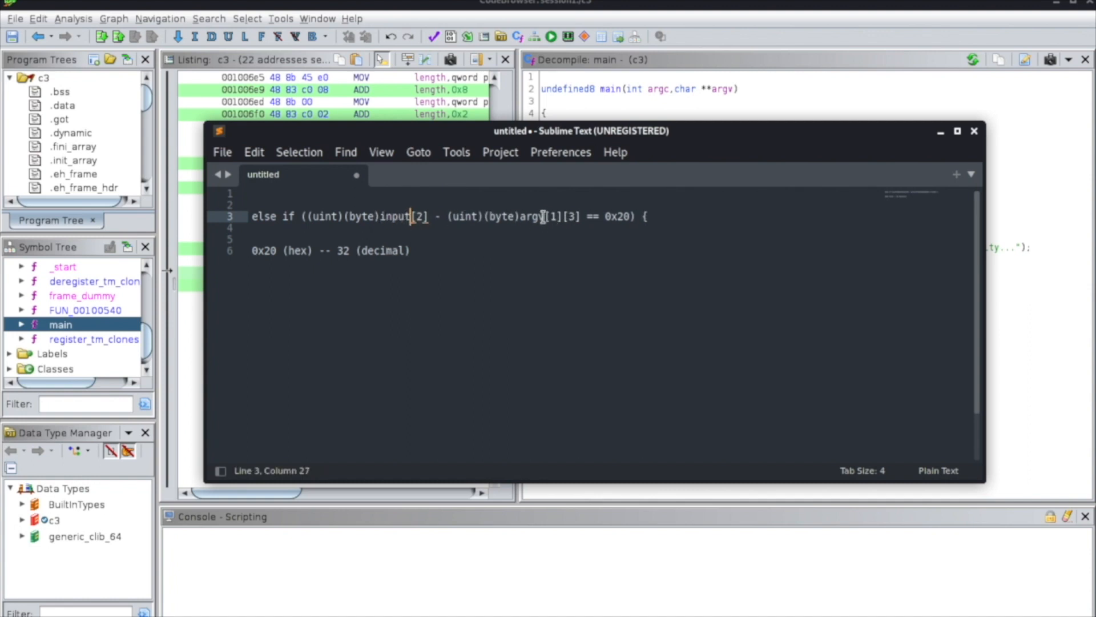
{"action": "left_click_drag", "start_coordinate": [521, 217], "coordinate": [564, 218]}
{"action": "type", "text": "inp"}
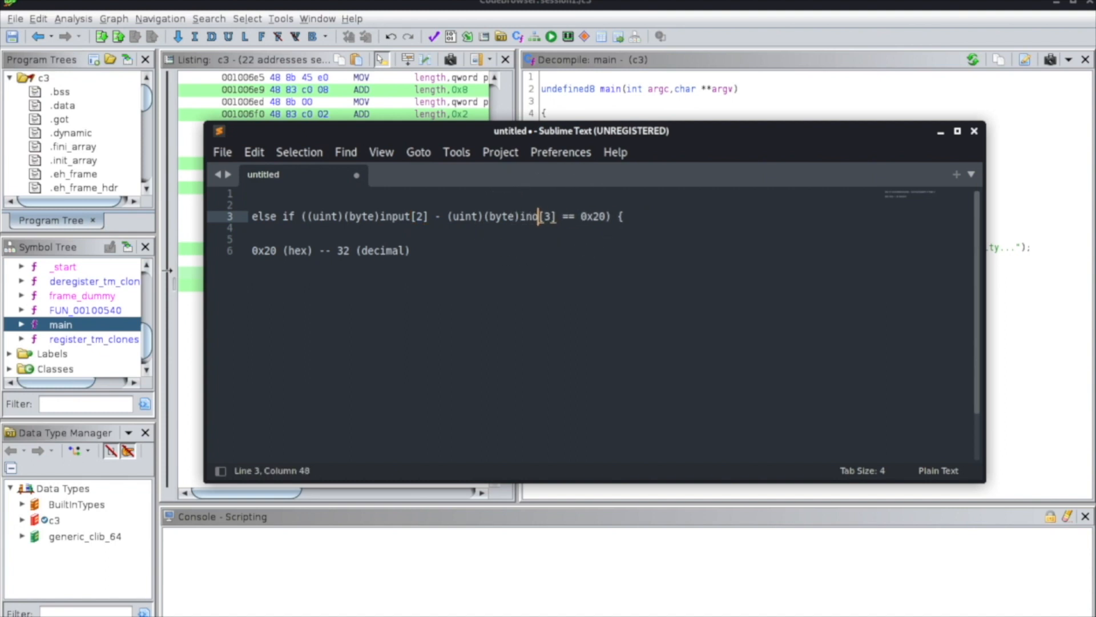
{"action": "type", "text": "ut"}
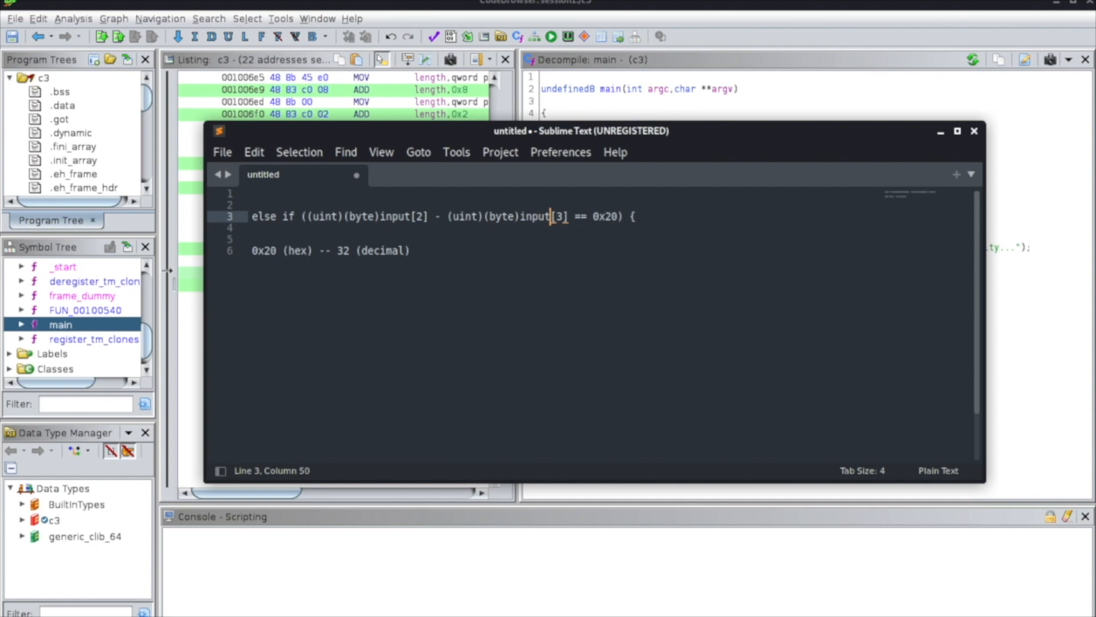
Add the sample input string 123456 on line 10, below the hex-to-decimal note.
{"action": "mouse_move", "coordinate": [413, 216]}
{"action": "left_mouse_down"}
{"action": "mouse_move", "coordinate": [430, 217]}
{"action": "mouse_move", "coordinate": [382, 217]}
{"action": "mouse_move", "coordinate": [430, 217]}
{"action": "left_mouse_up"}
{"action": "left_click", "coordinate": [374, 358]}
{"action": "key", "text": "Return"}
{"action": "key", "text": "Return"}
{"action": "key", "text": "Return"}
{"action": "key", "text": "Return"}
{"action": "type", "text": "123456"}
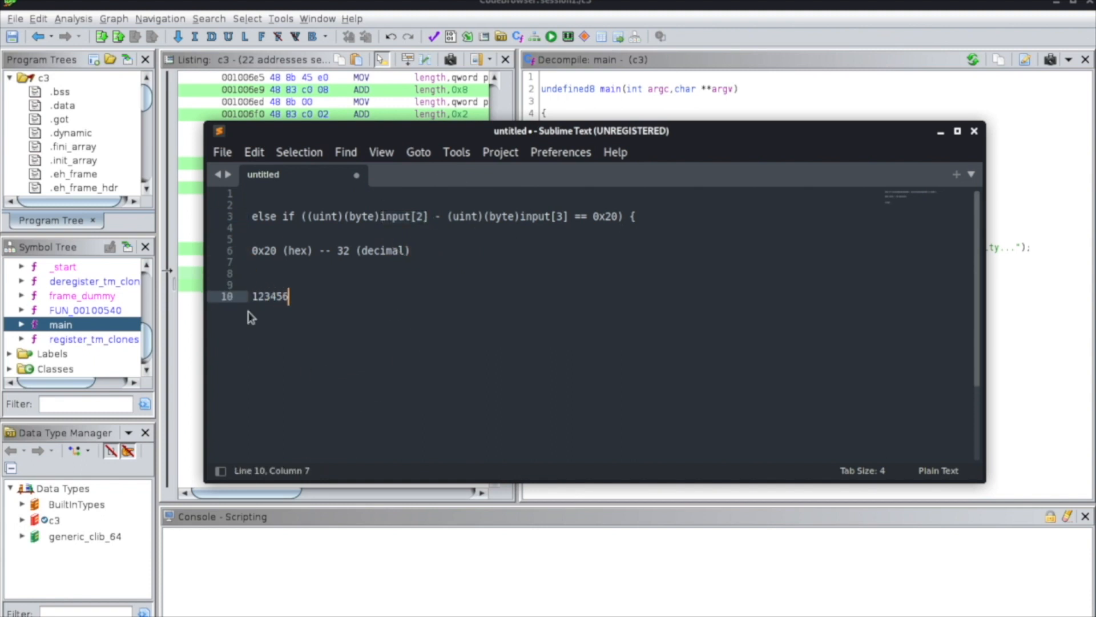
Write the subtraction "3 - 4" on line 12, using the sample string's characters at indexes 2 and 3.
{"action": "left_click_drag", "start_coordinate": [418, 217], "coordinate": [424, 217]}
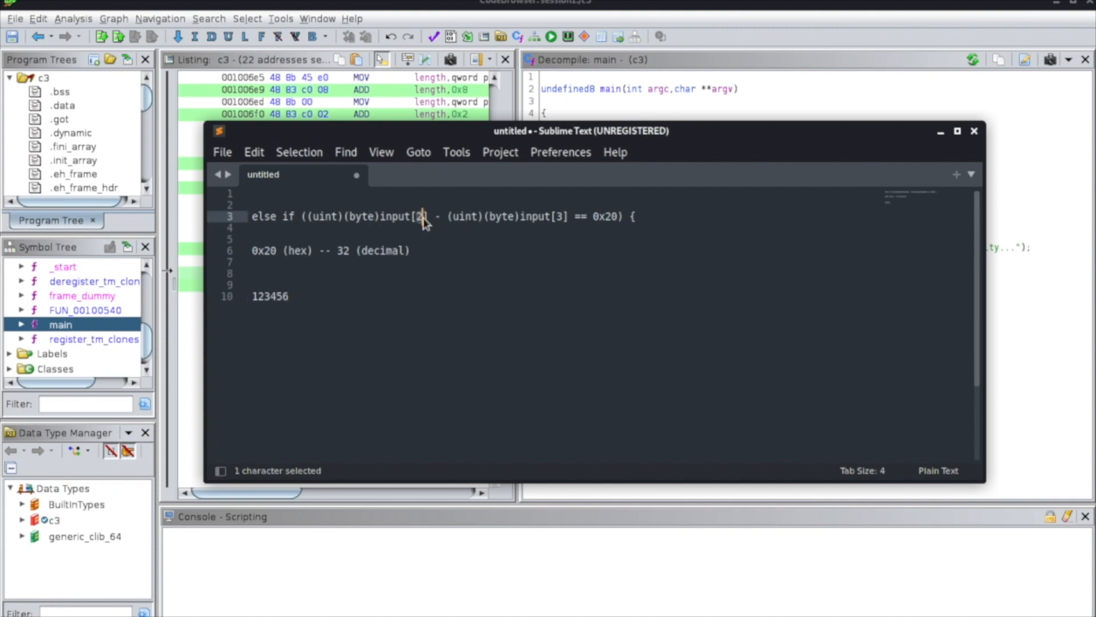
{"action": "left_click_drag", "start_coordinate": [252, 296], "coordinate": [270, 298]}
{"action": "left_click", "coordinate": [333, 292]}
{"action": "key", "text": "Return"}
{"action": "key", "text": "Return"}
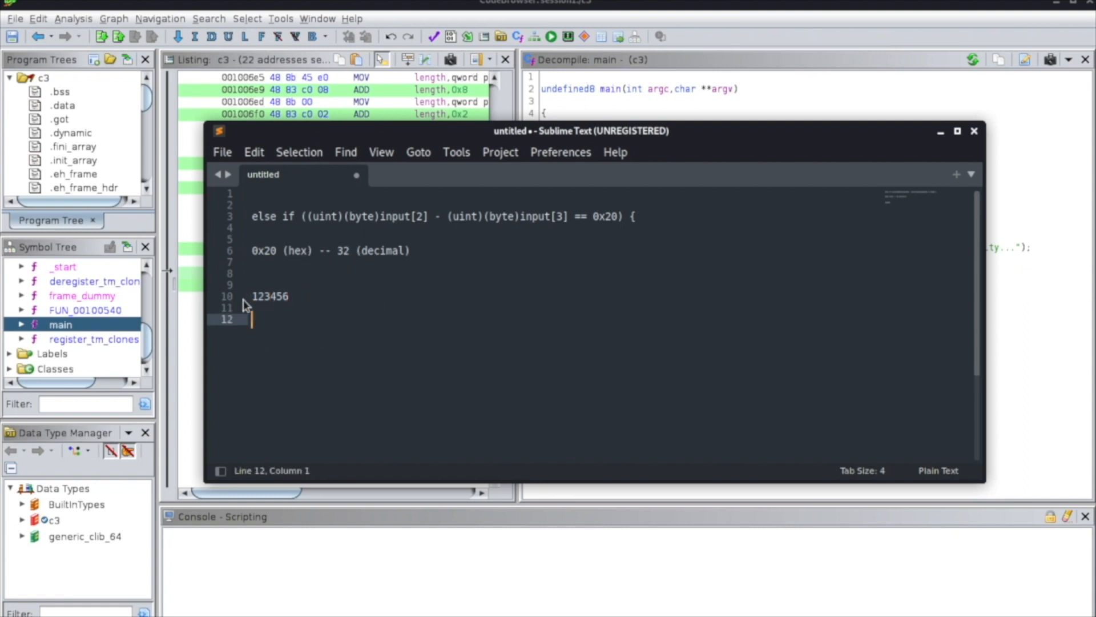
{"action": "left_click_drag", "start_coordinate": [264, 296], "coordinate": [269, 296]}
{"action": "left_click", "coordinate": [269, 317]}
{"action": "type", "text": "3"}
{"action": "type", "text": " /"}
{"action": "left_click_drag", "start_coordinate": [520, 216], "coordinate": [568, 216]}
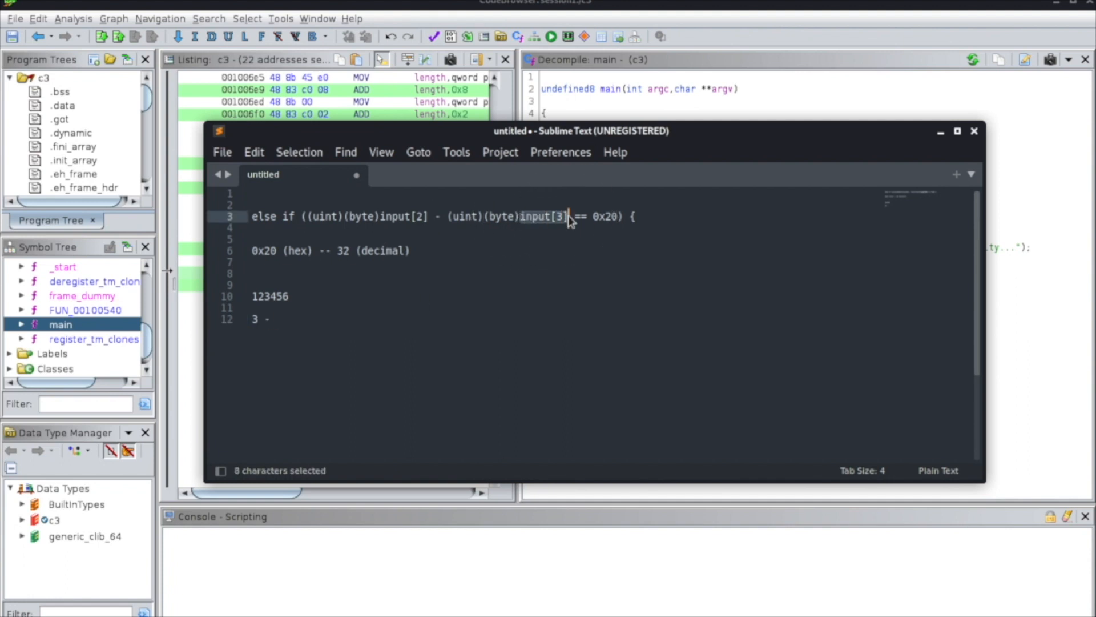
{"action": "left_click_drag", "start_coordinate": [273, 295], "coordinate": [282, 295]}
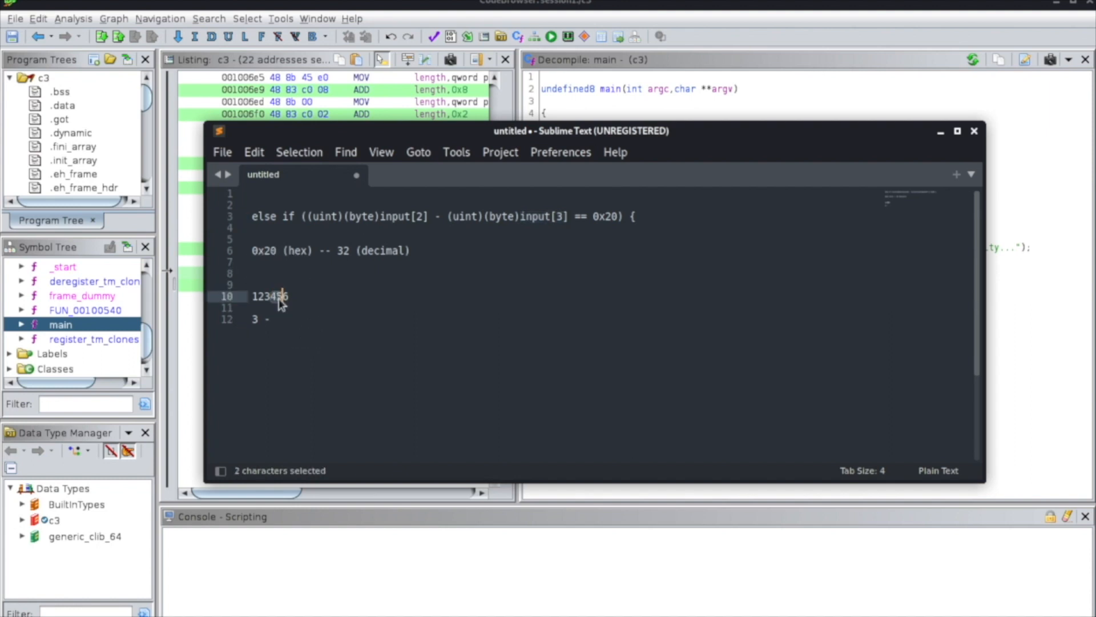
{"action": "left_click", "coordinate": [278, 319]}
{"action": "type", "text": "4"}
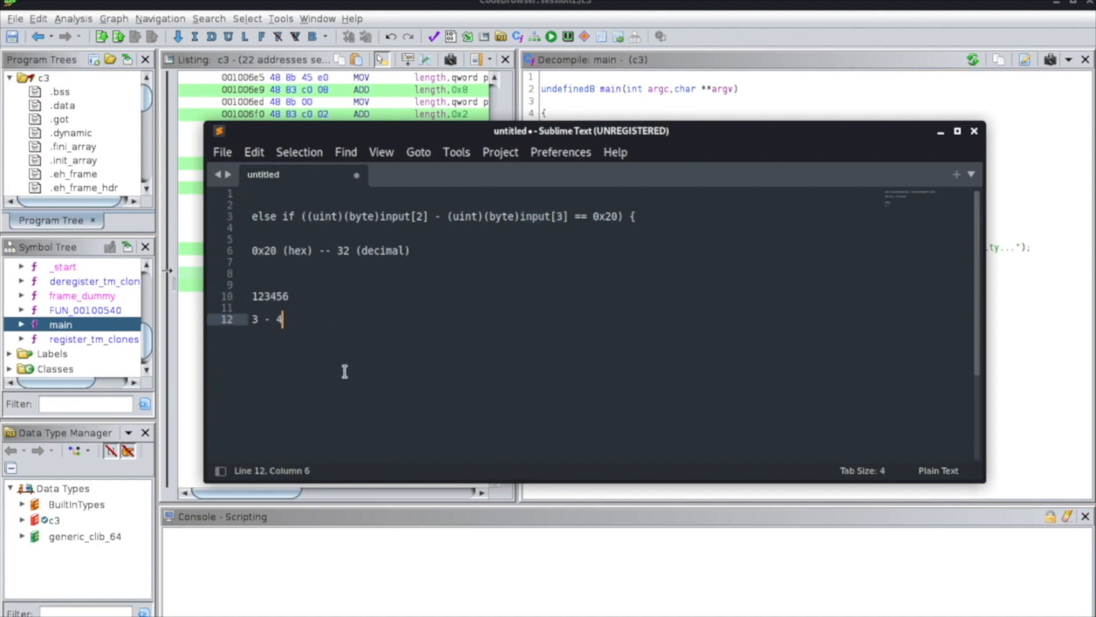
Complete the subtraction on line 12 by setting it equal to 32.
{"action": "left_click_drag", "start_coordinate": [250, 320], "coordinate": [288, 320]}
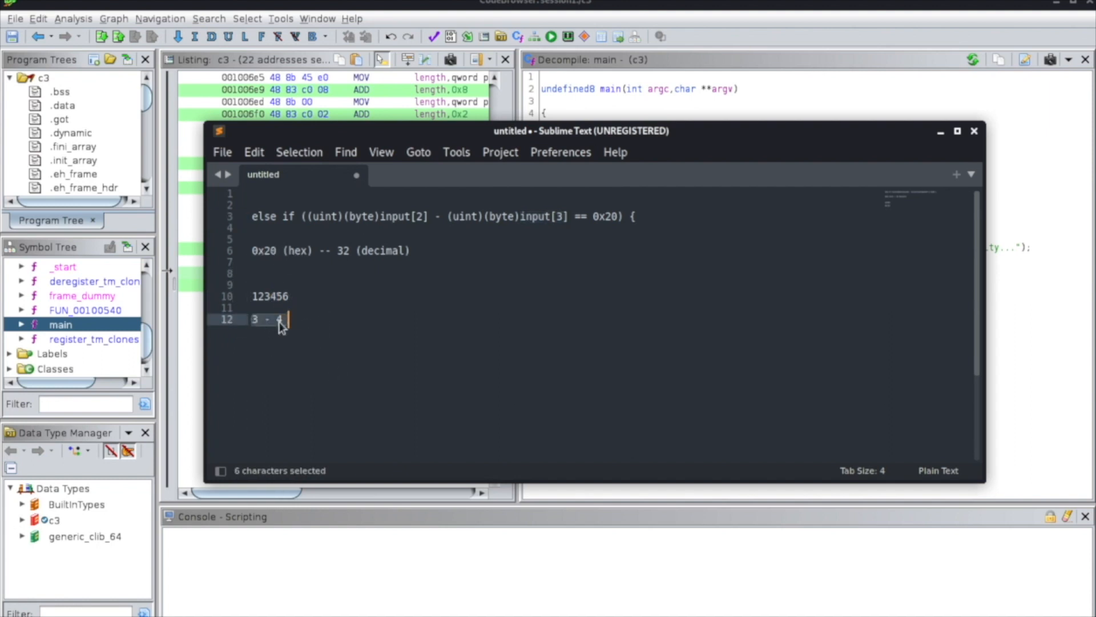
{"action": "left_click", "coordinate": [306, 332]}
{"action": "type", "text": "-"}
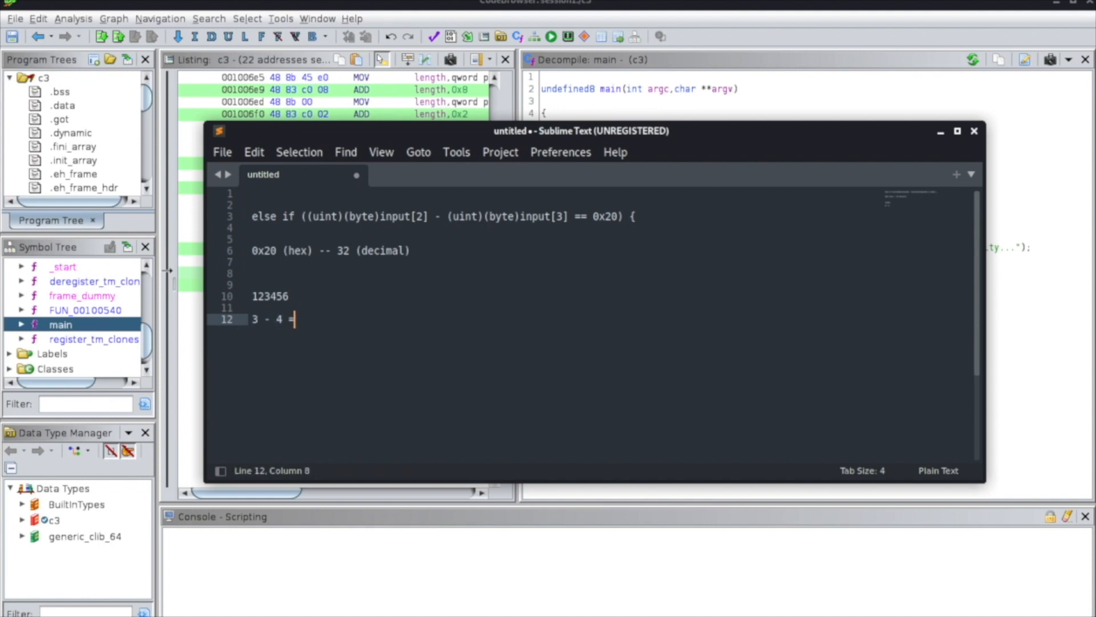
{"action": "type", "text": " 32"}
Replace both operands of the subtraction with question marks so the equation reads "? - ? = 32".
{"action": "left_click", "coordinate": [258, 319]}
{"action": "key", "text": "BackSpace"}
{"action": "type", "text": "?"}
{"action": "left_click_drag", "start_coordinate": [282, 318], "coordinate": [278, 318]}
{"action": "type", "text": "?"}
{"action": "left_click", "coordinate": [302, 319]}
{"action": "key", "text": "shift+Right"}
{"action": "key", "text": "shift+Right"}
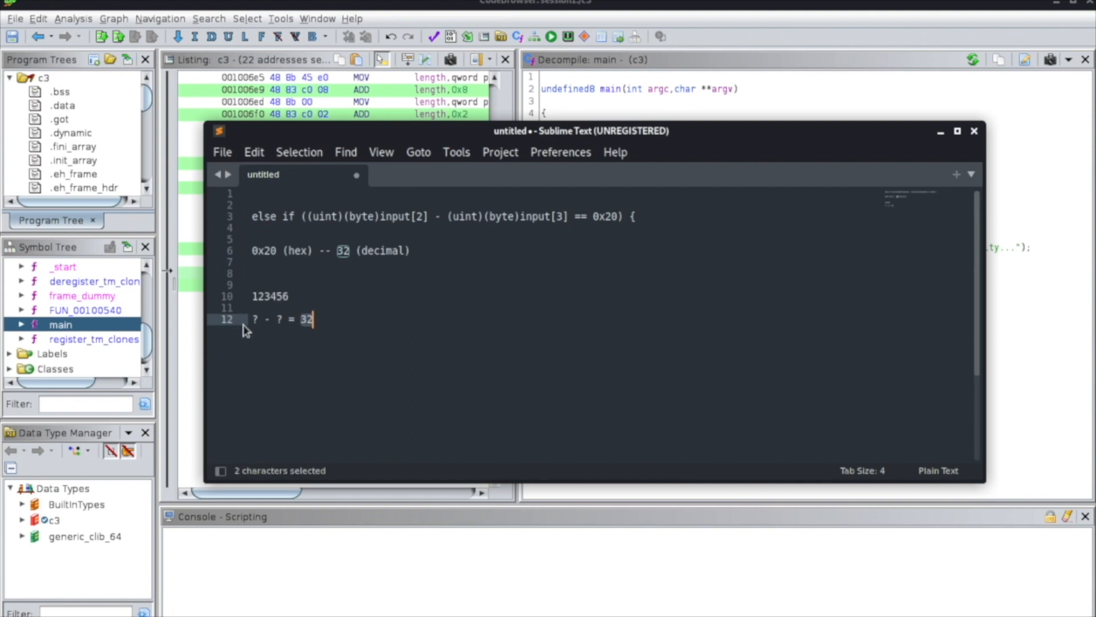
{"action": "left_click_drag", "start_coordinate": [255, 318], "coordinate": [261, 317]}
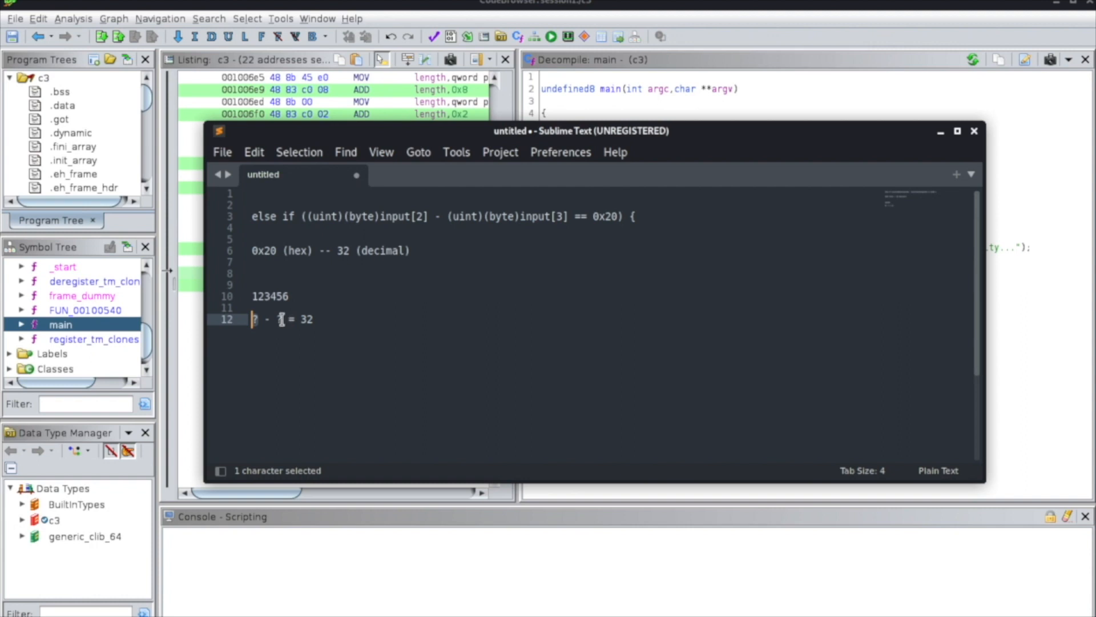
Add the word ascii above the equation and consult the table on asciitable.com in Firefox, accepting its recommended cookies.
{"action": "left_click", "coordinate": [325, 289]}
{"action": "left_click", "coordinate": [325, 290]}
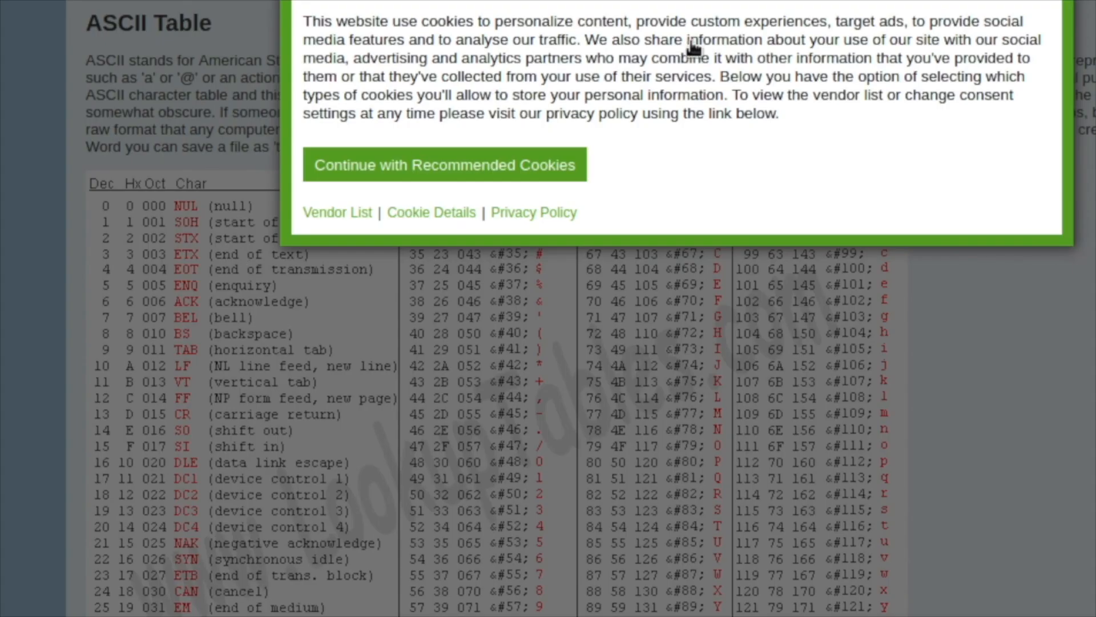
{"action": "left_click", "coordinate": [503, 177]}
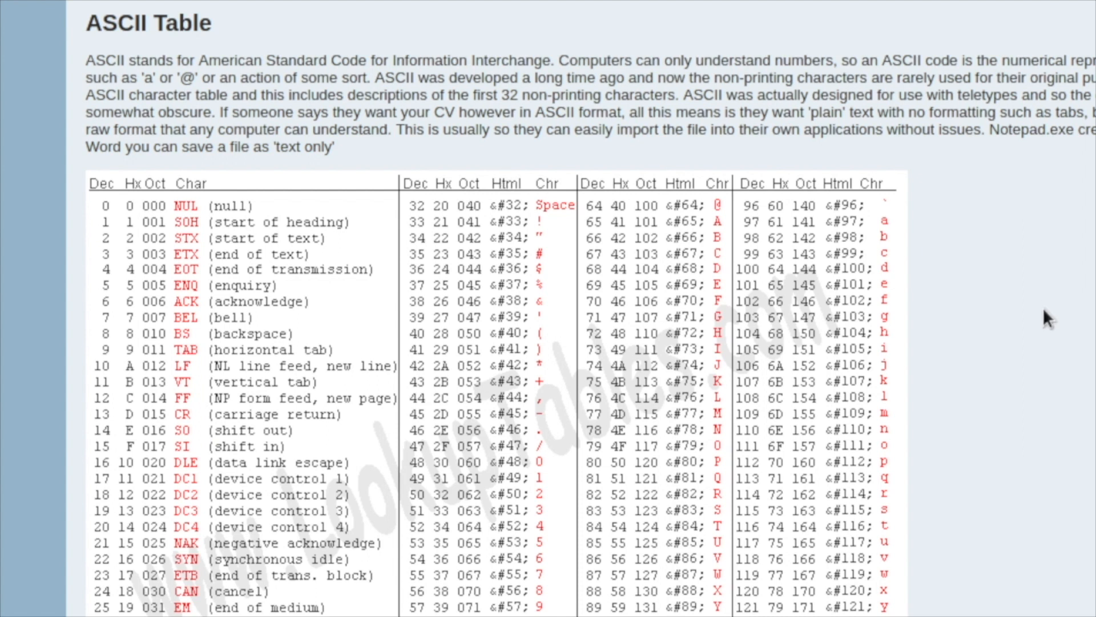
{"action": "scroll", "coordinate": [1028, 303], "scroll_direction": "down", "scroll_amount": 2}
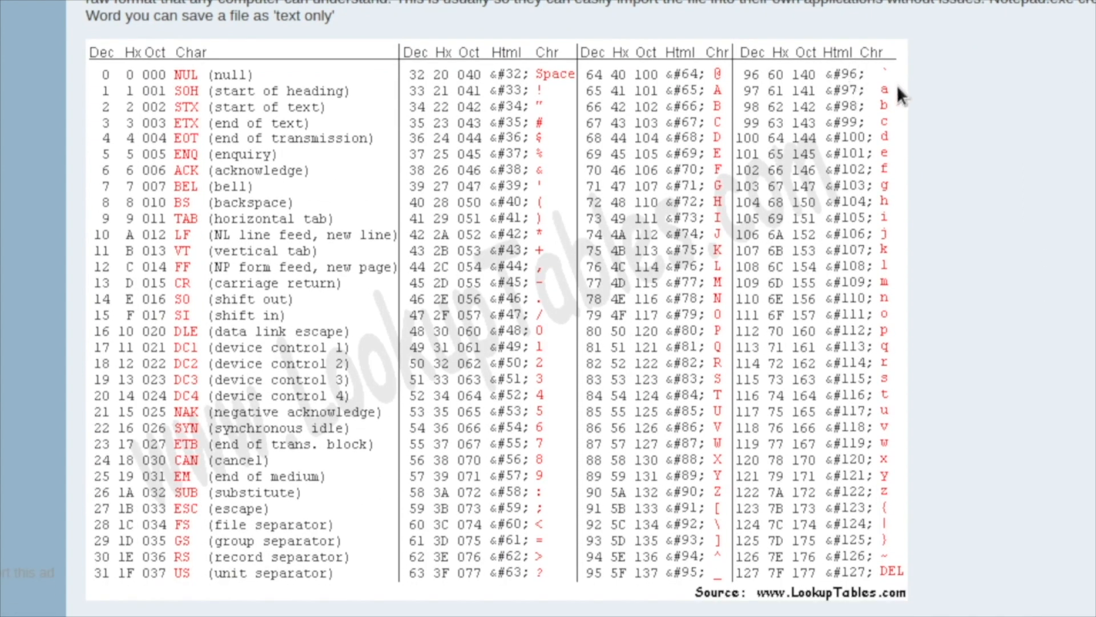
{"action": "left_click_drag", "start_coordinate": [891, 92], "coordinate": [789, 90]}
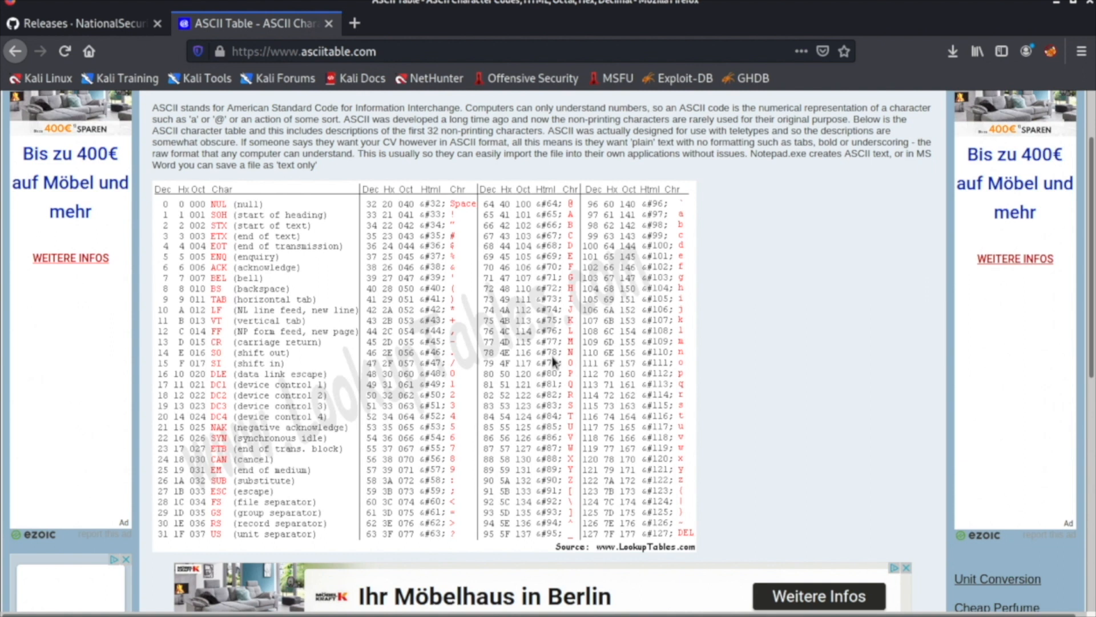
Switch to the Sublime Text notes and fill in the equation's unknowns as "a - A = 32".
{"action": "left_click", "coordinate": [639, 1]}
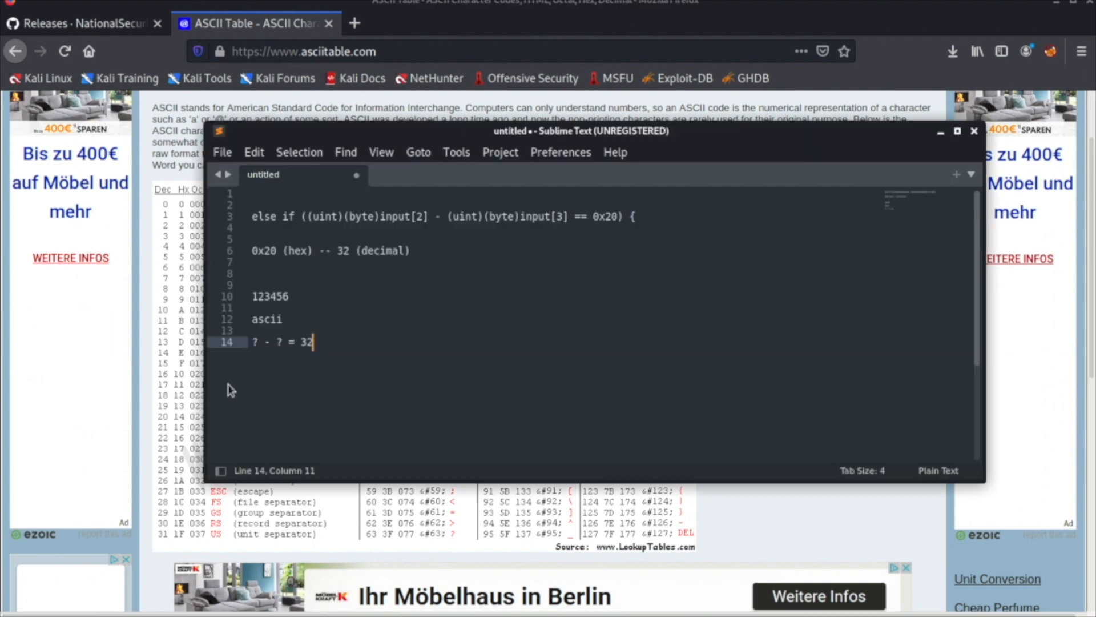
{"action": "double_click", "coordinate": [257, 341]}
{"action": "type", "text": "a"}
{"action": "double_click", "coordinate": [281, 341]}
{"action": "type", "text": "A"}
{"action": "left_click", "coordinate": [374, 349]}
{"action": "left_click_drag", "start_coordinate": [303, 343], "coordinate": [309, 342]}
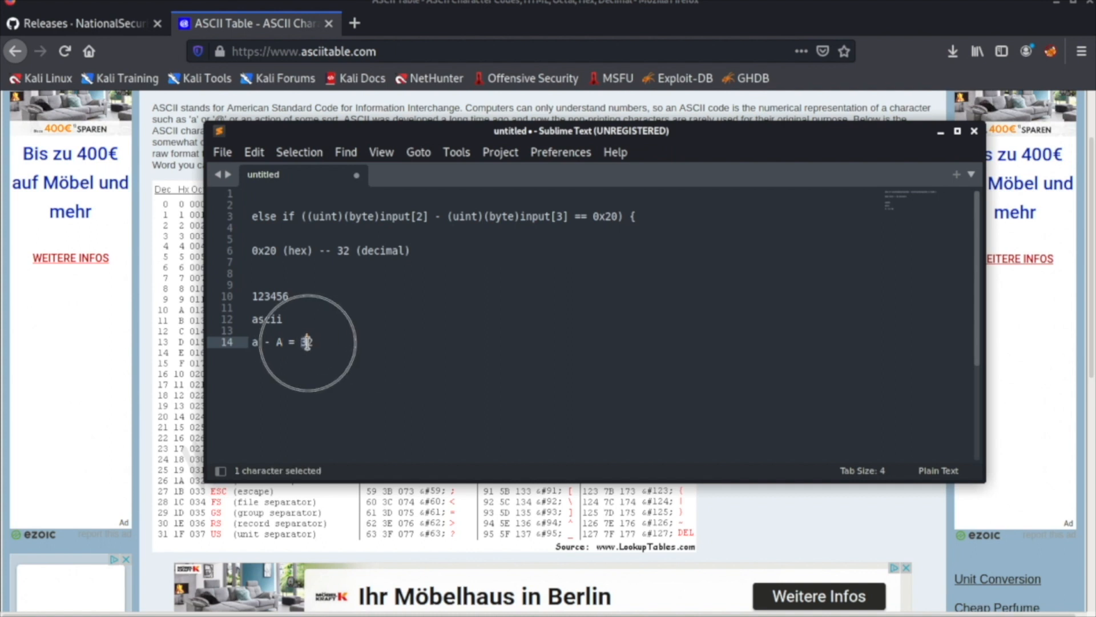
Review the else-if condition and place the caret before the third character of the sample string 123456.
{"action": "left_click", "coordinate": [635, 217]}
{"action": "left_click", "coordinate": [236, 215], "text": "shift"}
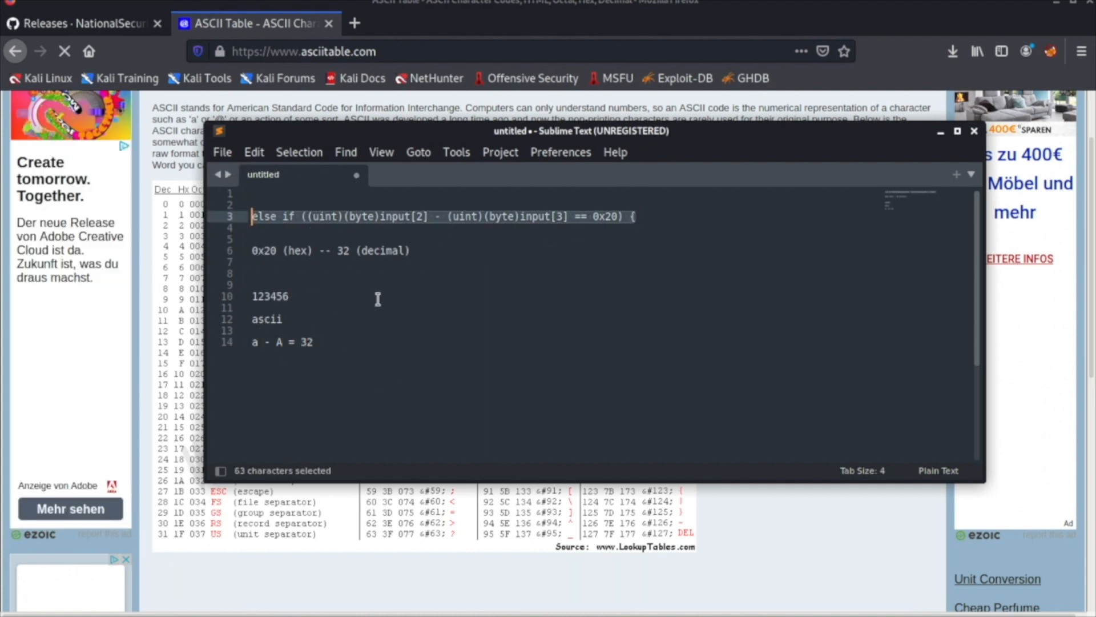
{"action": "left_click", "coordinate": [252, 309]}
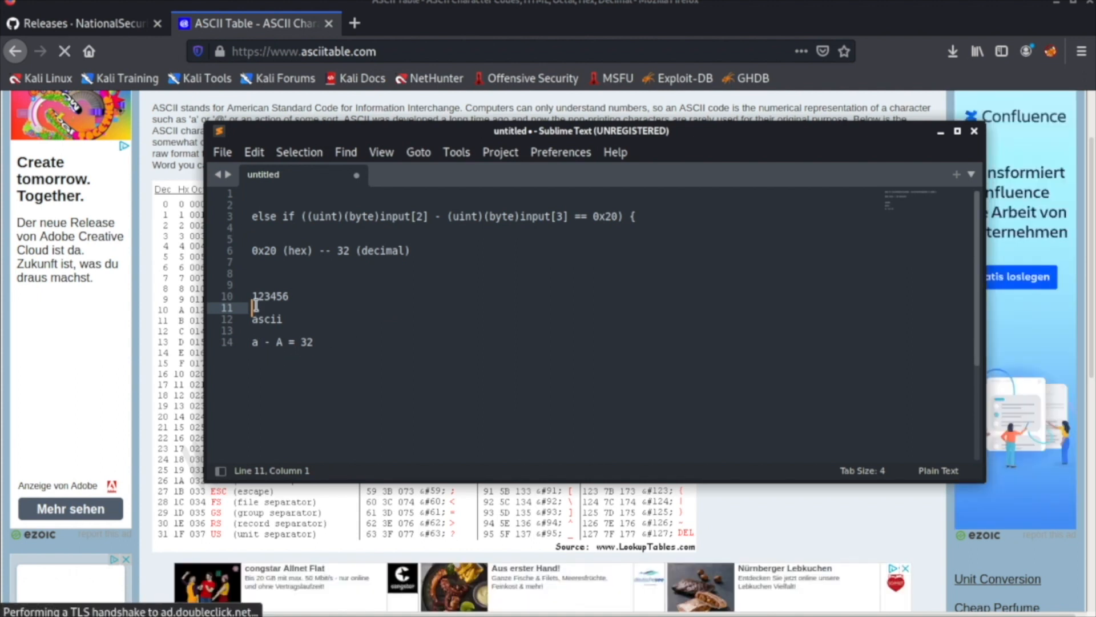
{"action": "left_click", "coordinate": [267, 296]}
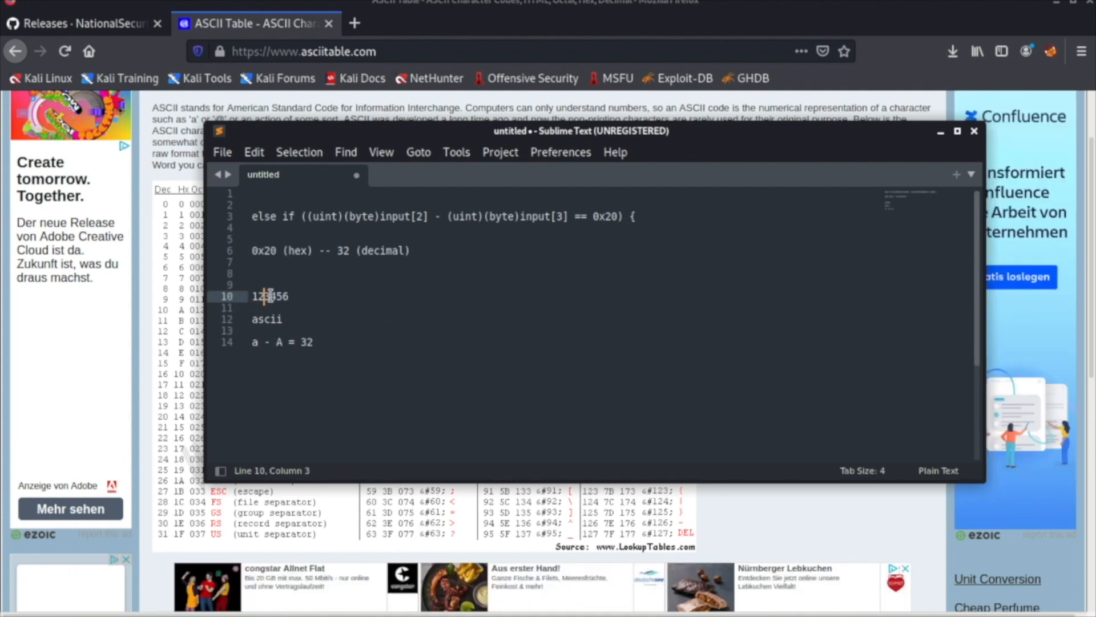
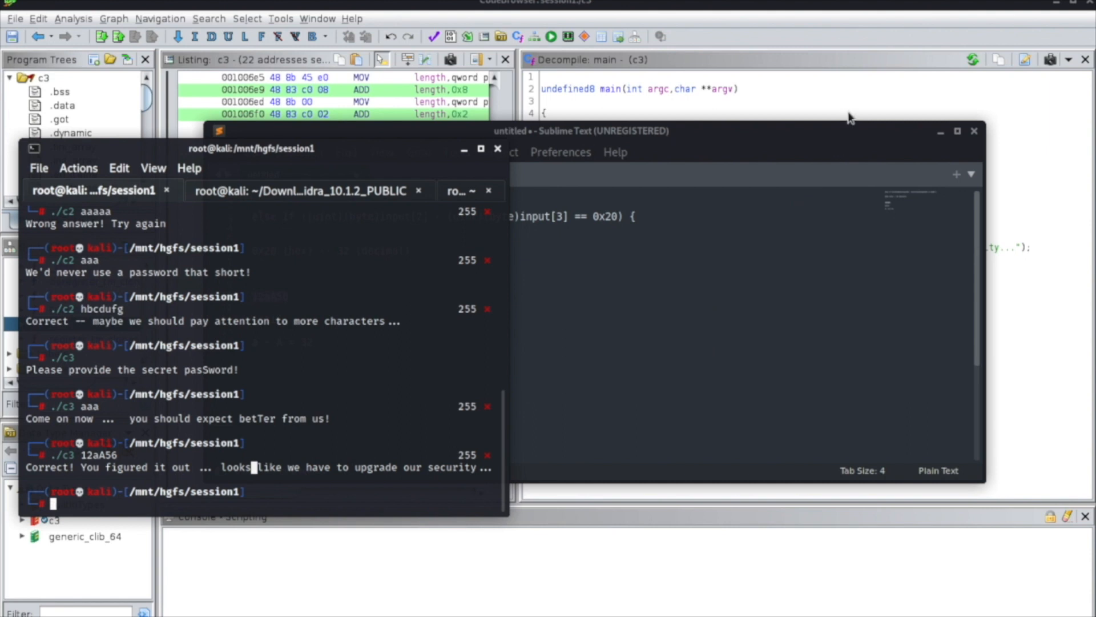
Close the CodeBrowser window for c3 without saving the changed program.
{"action": "left_click", "coordinate": [857, 95]}
{"action": "left_click", "coordinate": [1089, 3]}
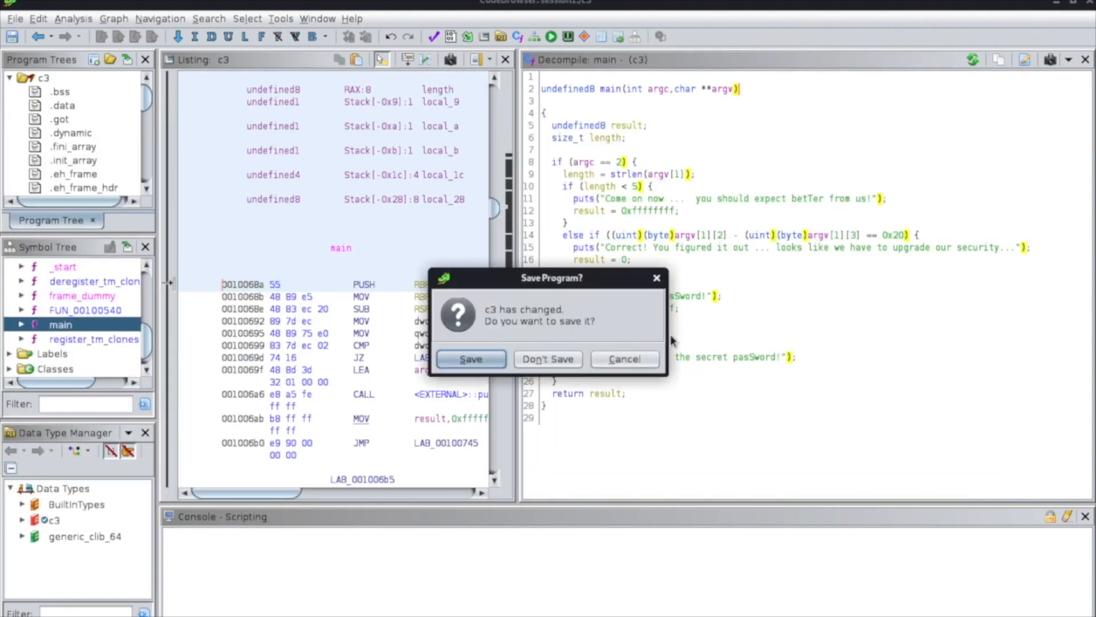
{"action": "left_click", "coordinate": [547, 360]}
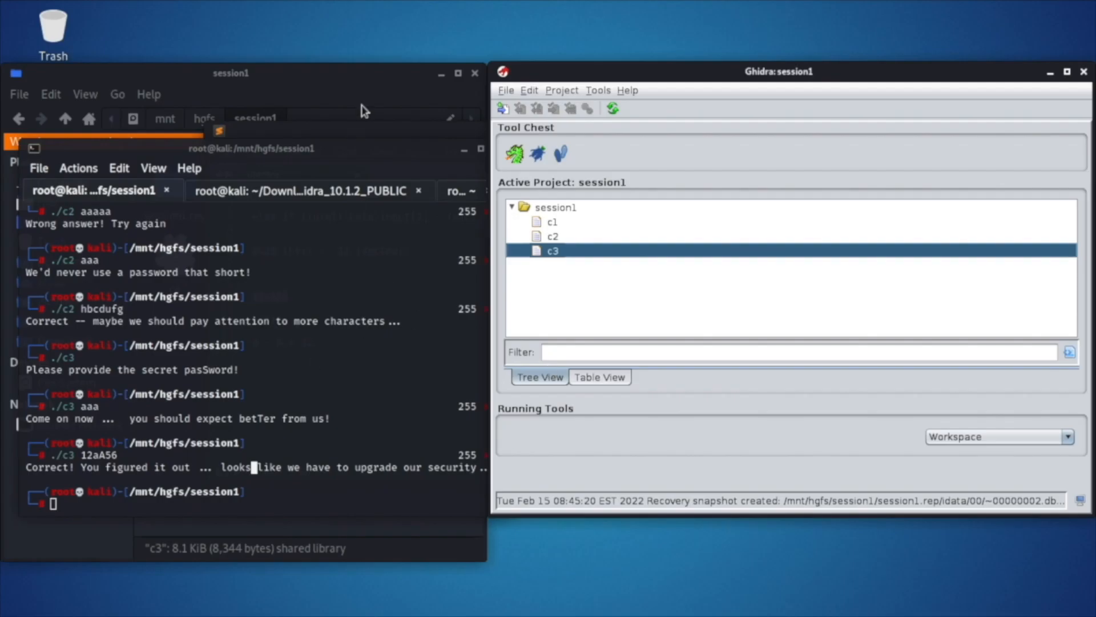
Import the c4 file from the session1 folder into the Ghidra project as an Executable and Linking Format (ELF) program.
{"action": "left_click", "coordinate": [328, 89]}
{"action": "left_click_drag", "start_coordinate": [174, 255], "coordinate": [656, 282]}
{"action": "left_click_drag", "start_coordinate": [194, 254], "coordinate": [694, 224]}
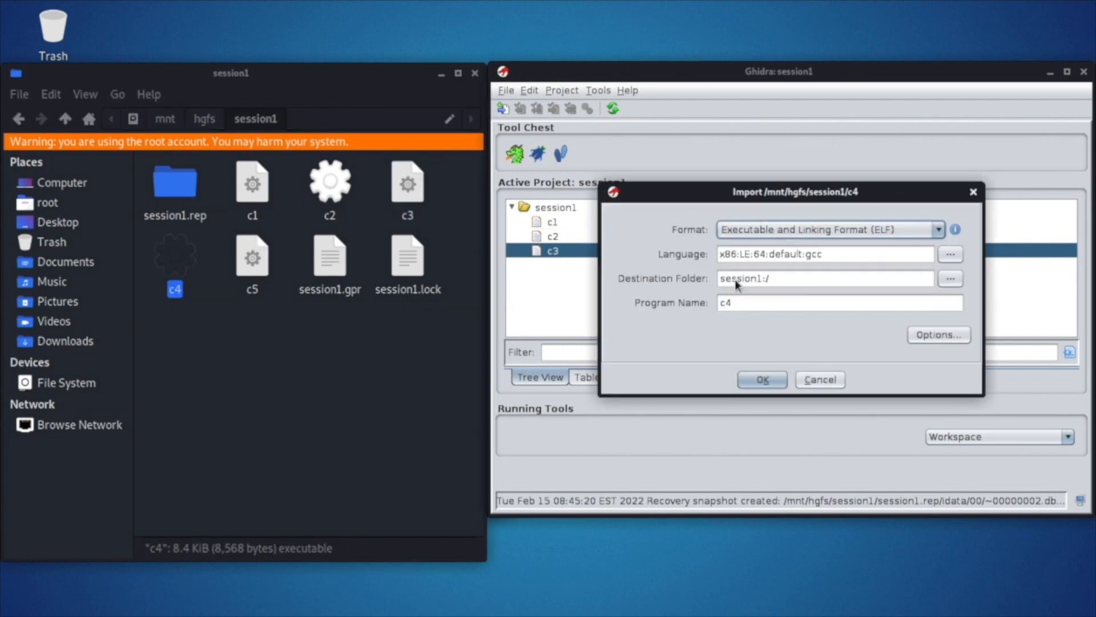
{"action": "left_click", "coordinate": [767, 380]}
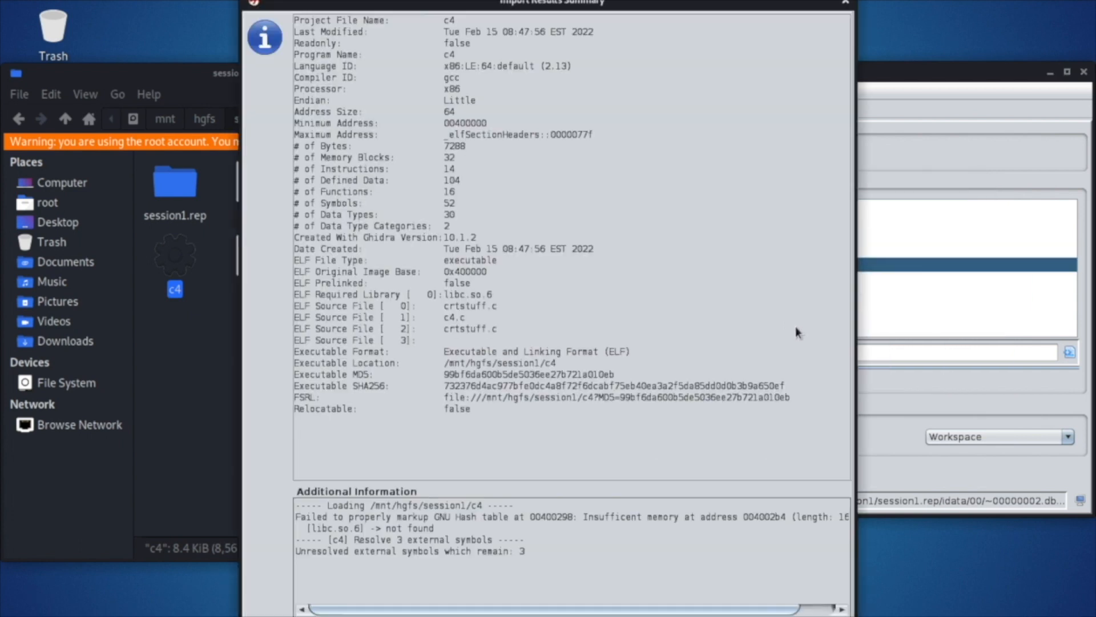
{"action": "key", "text": "Return"}
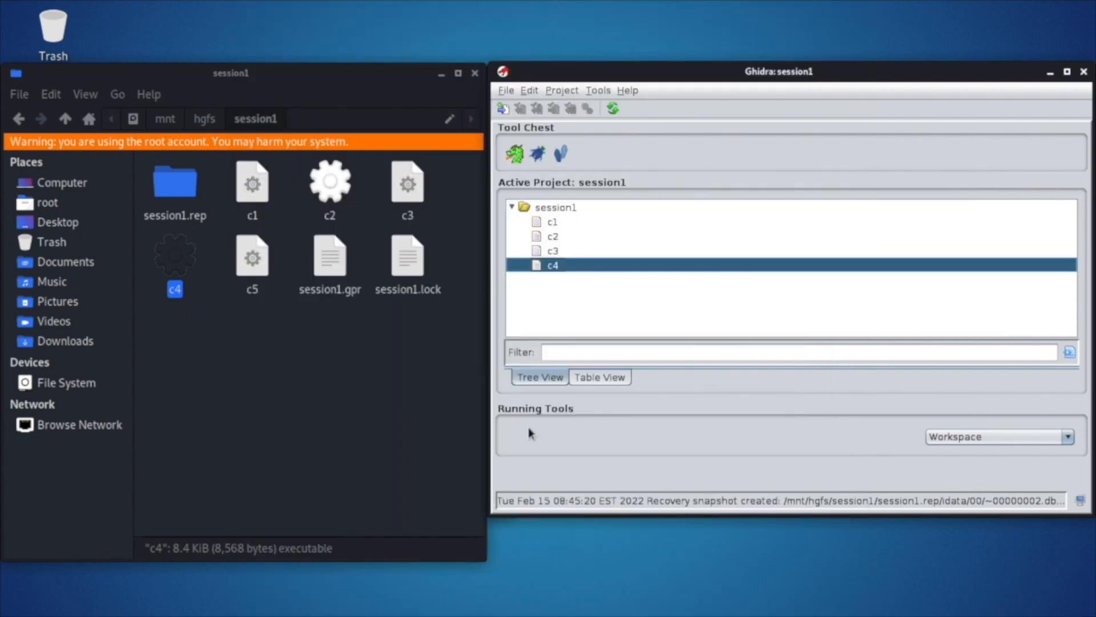
Open c4 in the CodeBrowser and analyze it with the Standard Defaults analyzers.
{"action": "left_click_drag", "start_coordinate": [553, 267], "coordinate": [516, 156]}
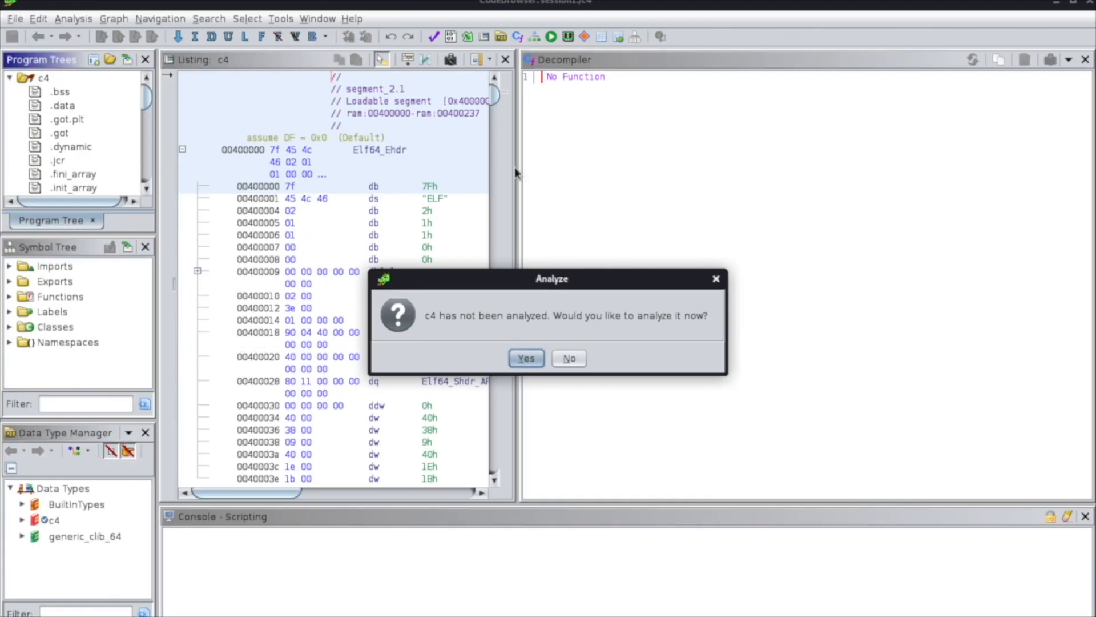
{"action": "left_click", "coordinate": [530, 359]}
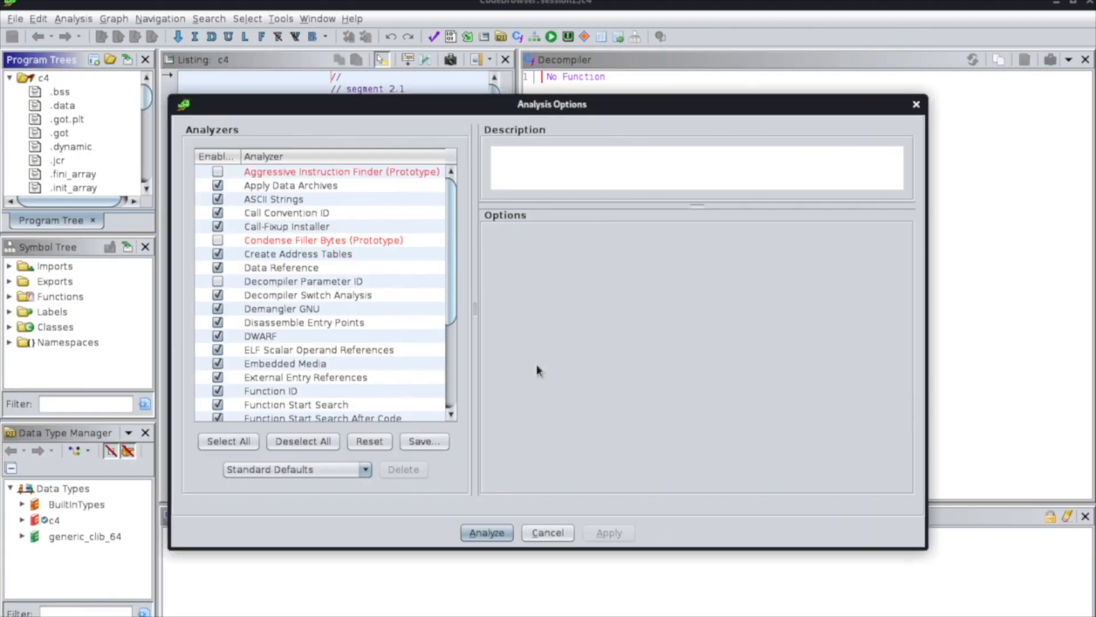
{"action": "left_click", "coordinate": [487, 533]}
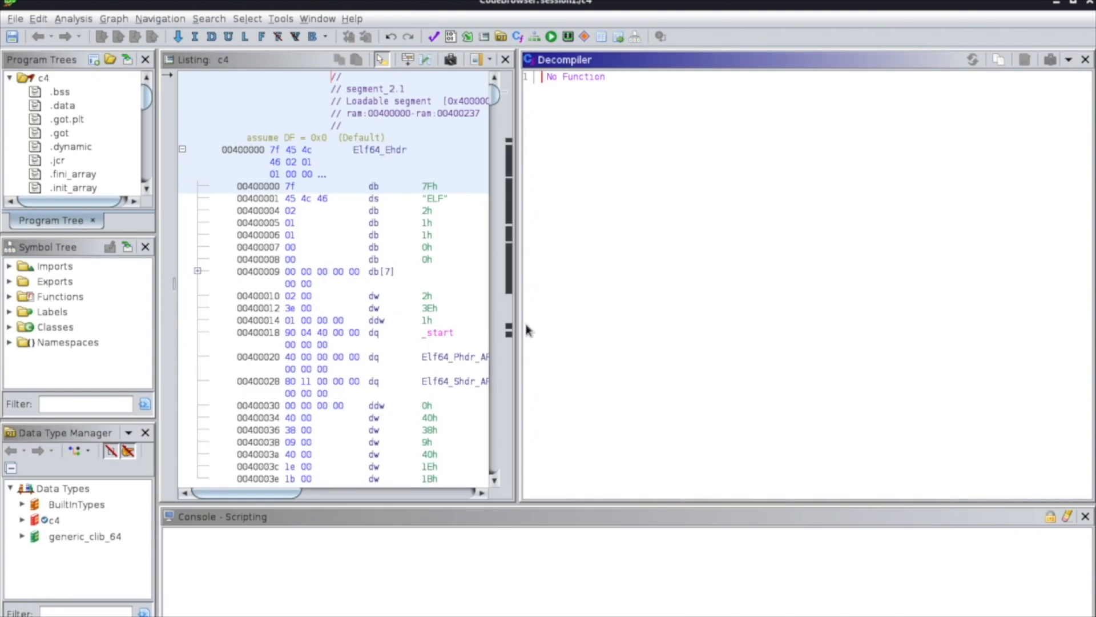
Open c4's main function from the Functions list and widen the listing pane to read its disassembly.
{"action": "left_click", "coordinate": [10, 296]}
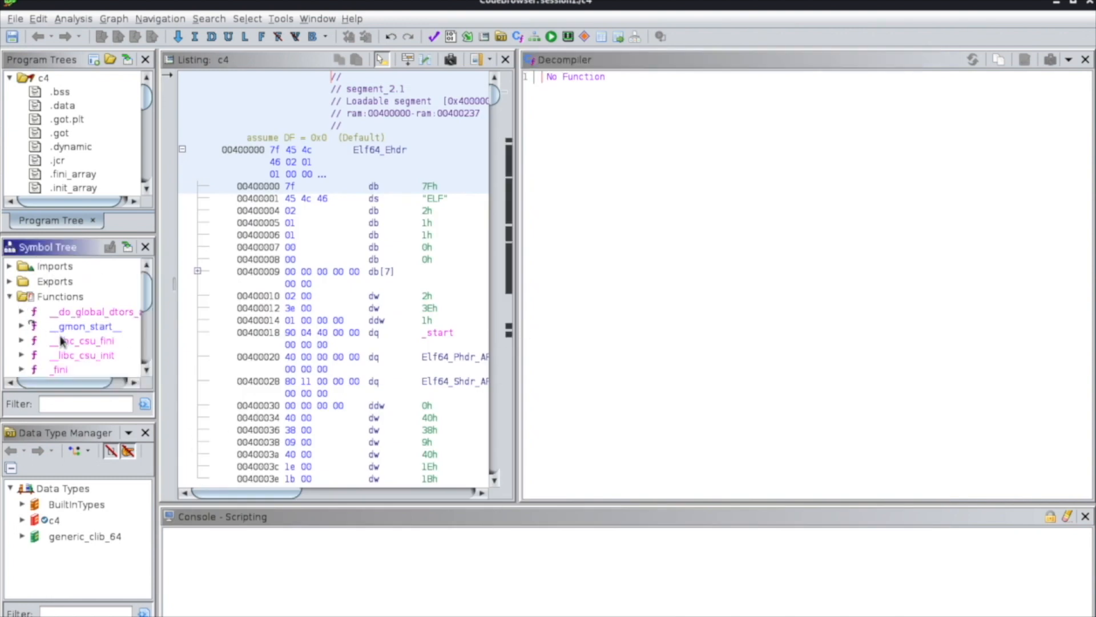
{"action": "left_click_drag", "start_coordinate": [146, 284], "coordinate": [149, 342]}
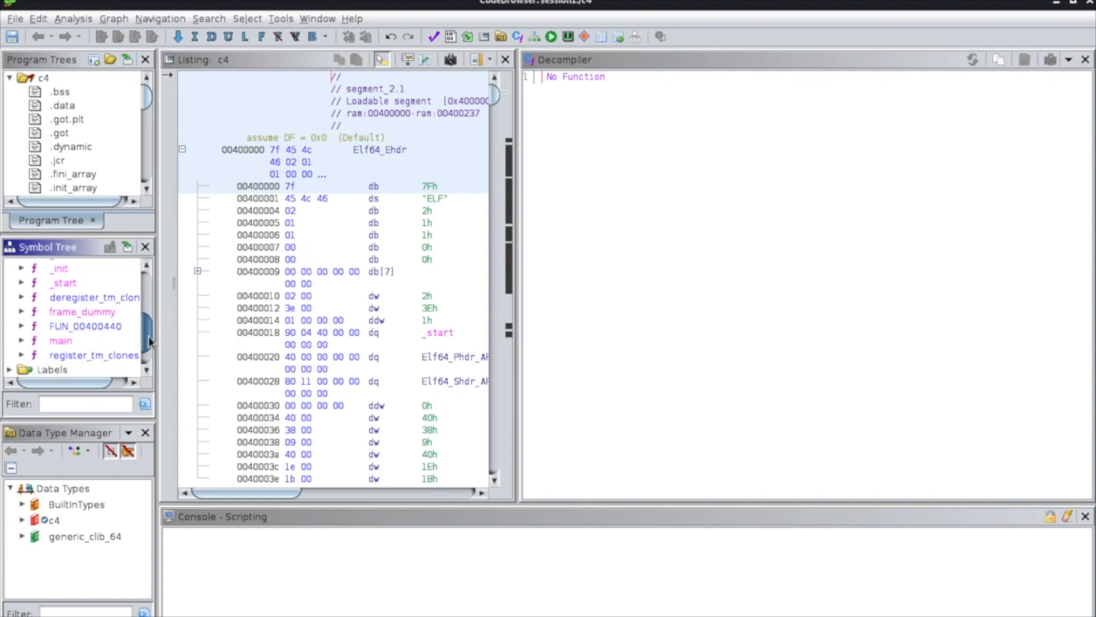
{"action": "double_click", "coordinate": [59, 341]}
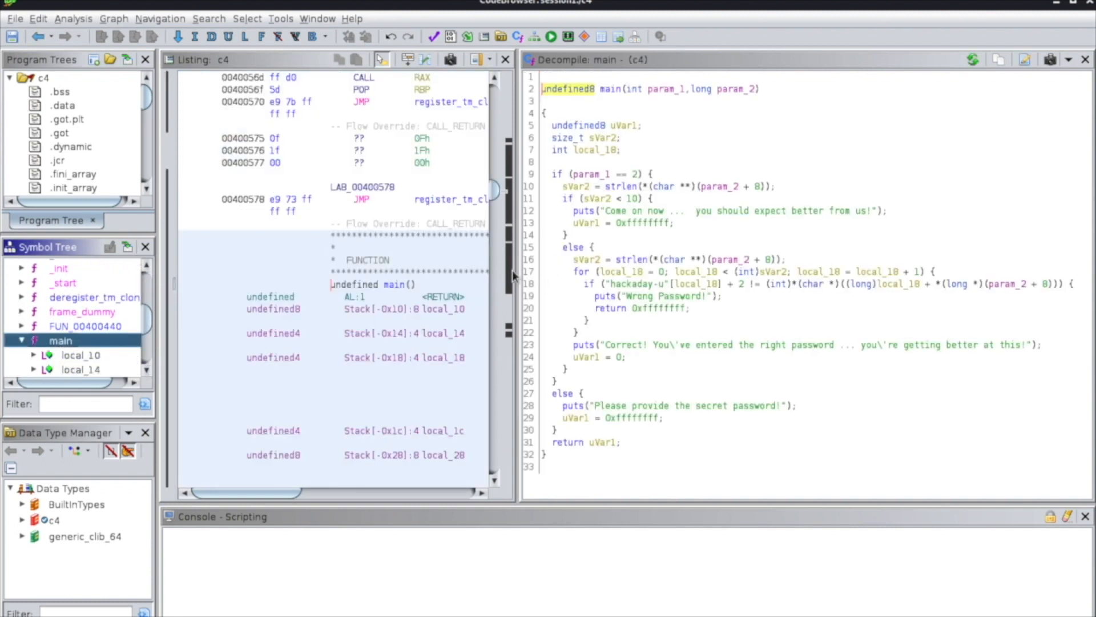
{"action": "left_click_drag", "start_coordinate": [512, 270], "coordinate": [631, 274]}
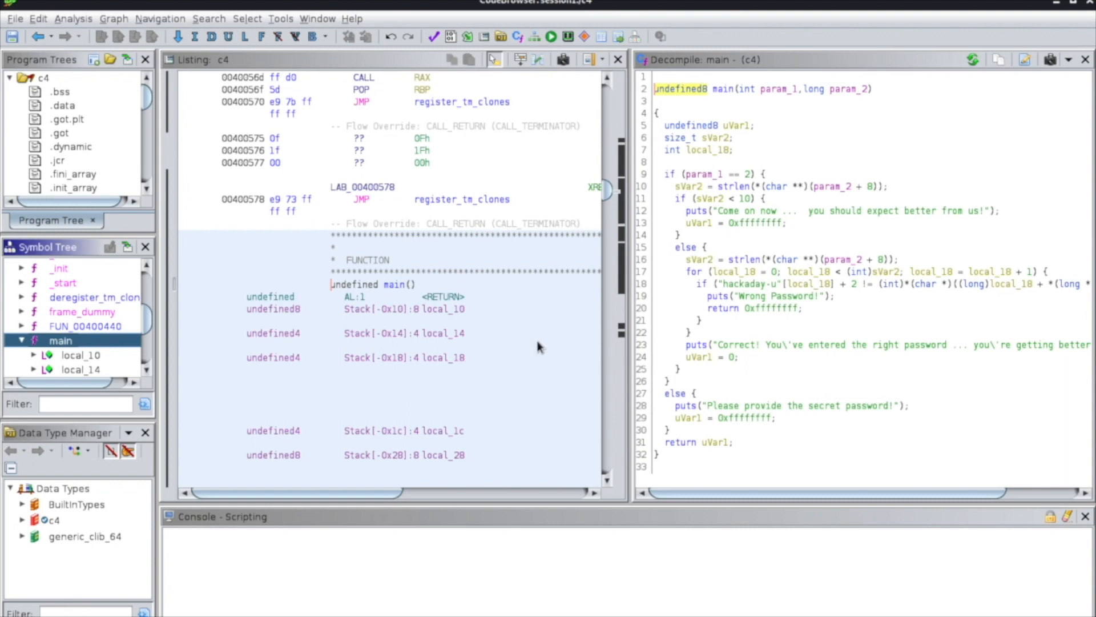
{"action": "scroll", "coordinate": [384, 304], "scroll_direction": "down", "scroll_amount": 5}
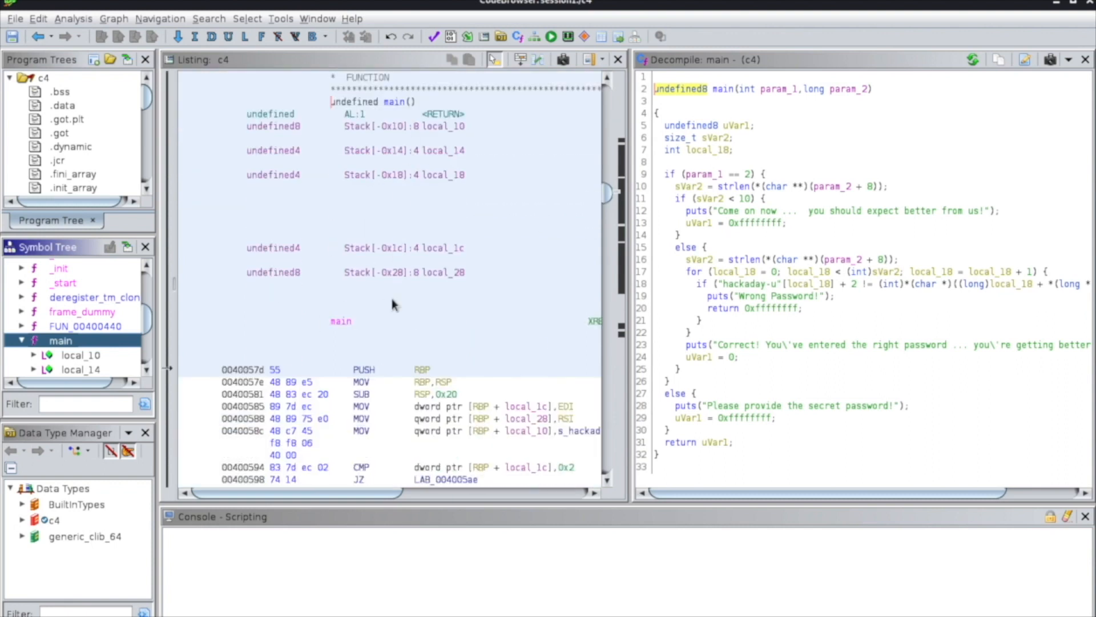
{"action": "scroll", "coordinate": [392, 299], "scroll_direction": "up", "scroll_amount": 2}
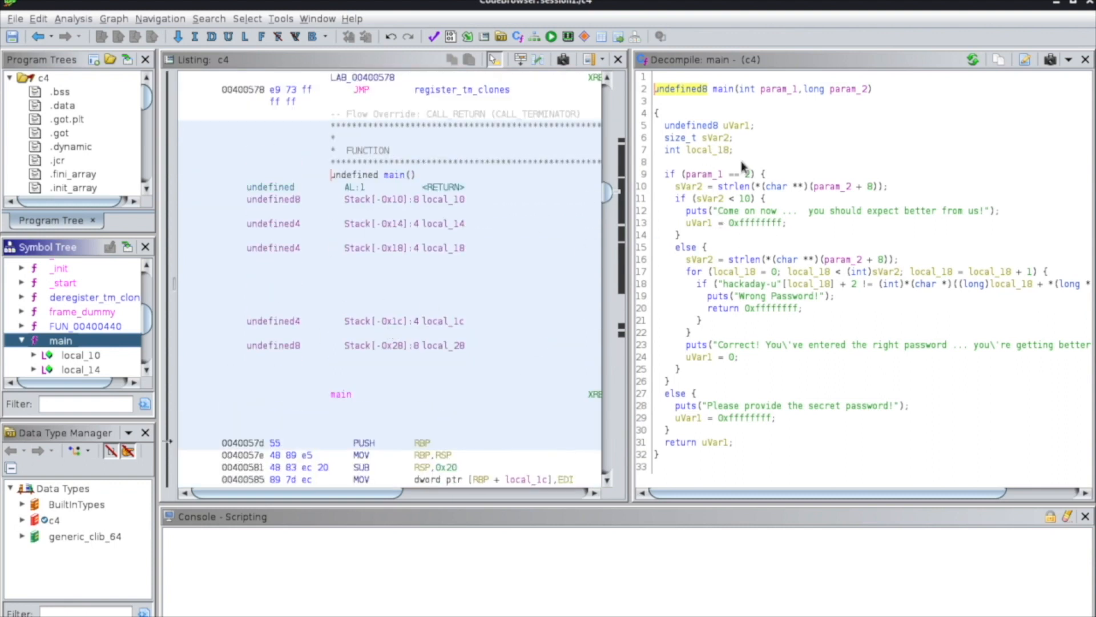
Open main's function signature for editing and select the first parameter's name.
{"action": "left_click_drag", "start_coordinate": [875, 93], "coordinate": [657, 94]}
{"action": "right_click", "coordinate": [658, 94]}
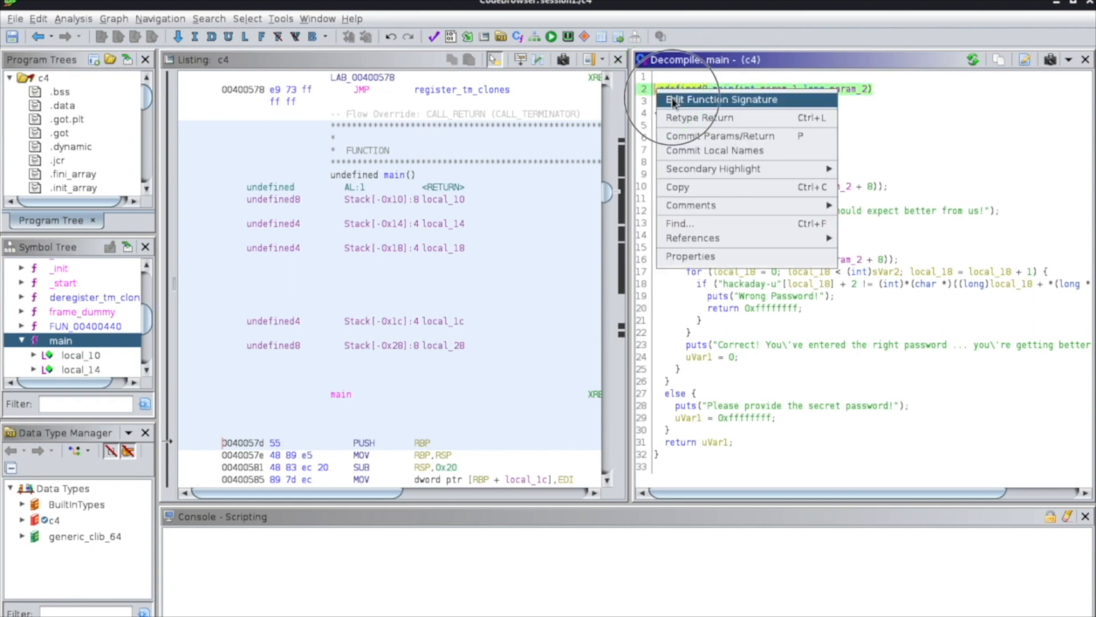
{"action": "left_click", "coordinate": [671, 99]}
{"action": "double_click", "coordinate": [474, 163]}
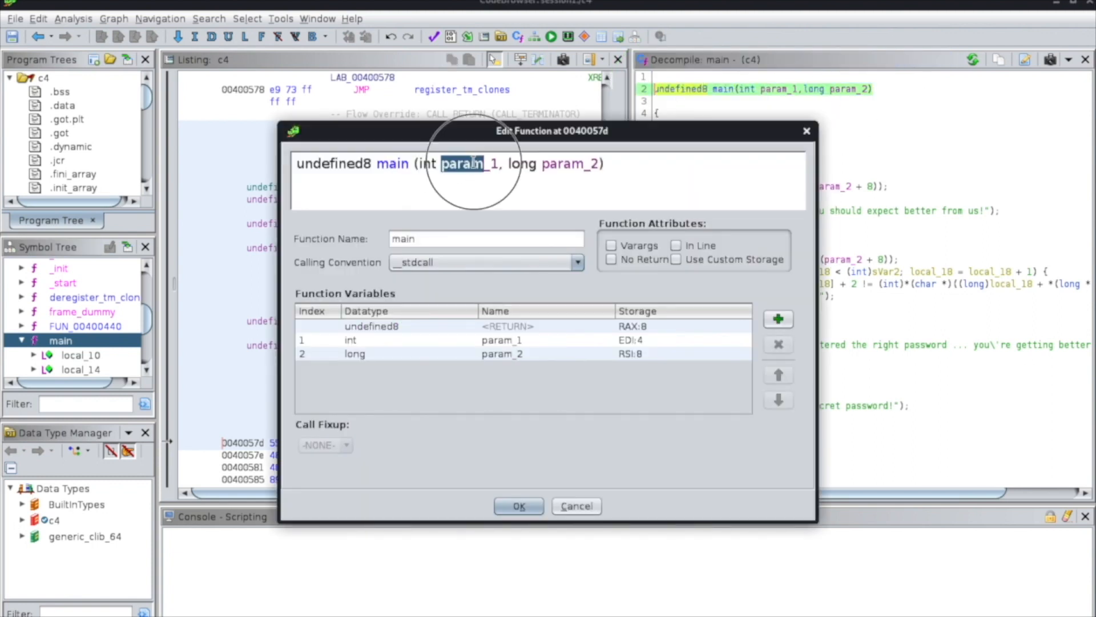
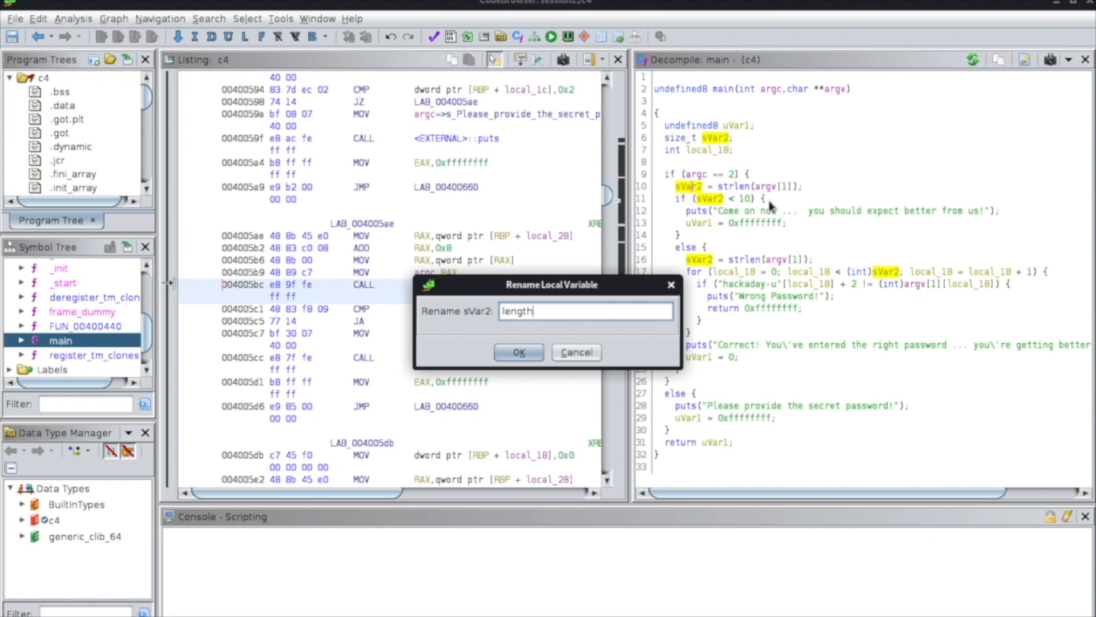
Rename the local variable sVar2, which holds the strlen result in main, to length.
{"action": "left_click", "coordinate": [530, 352]}
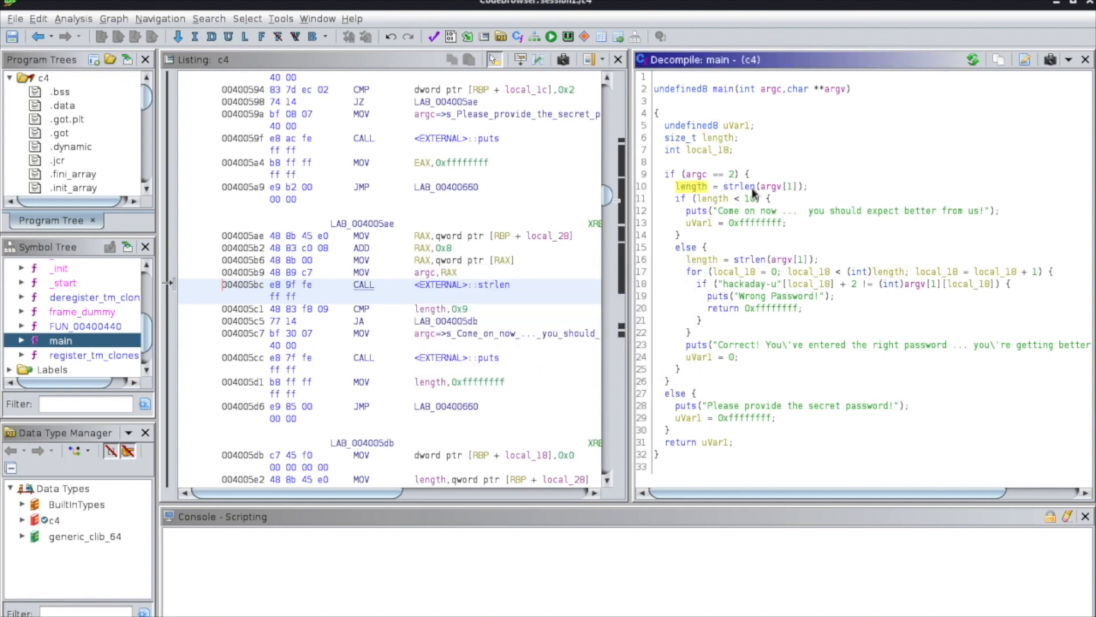
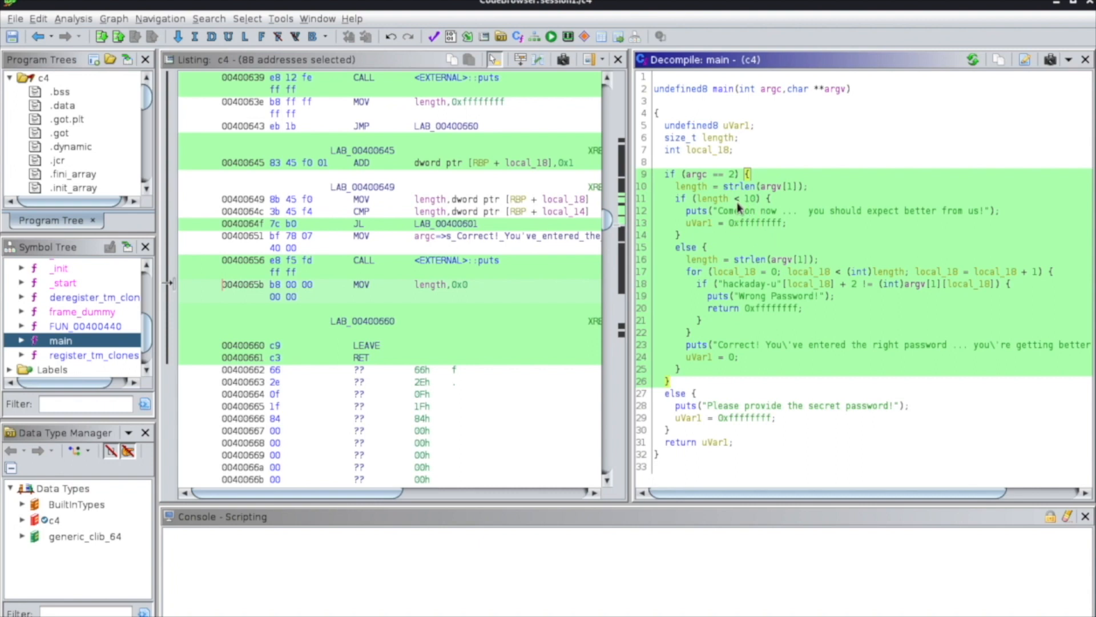
Rename the local variable uVar1, which holds main's return value, to res.
{"action": "left_click", "coordinate": [699, 224]}
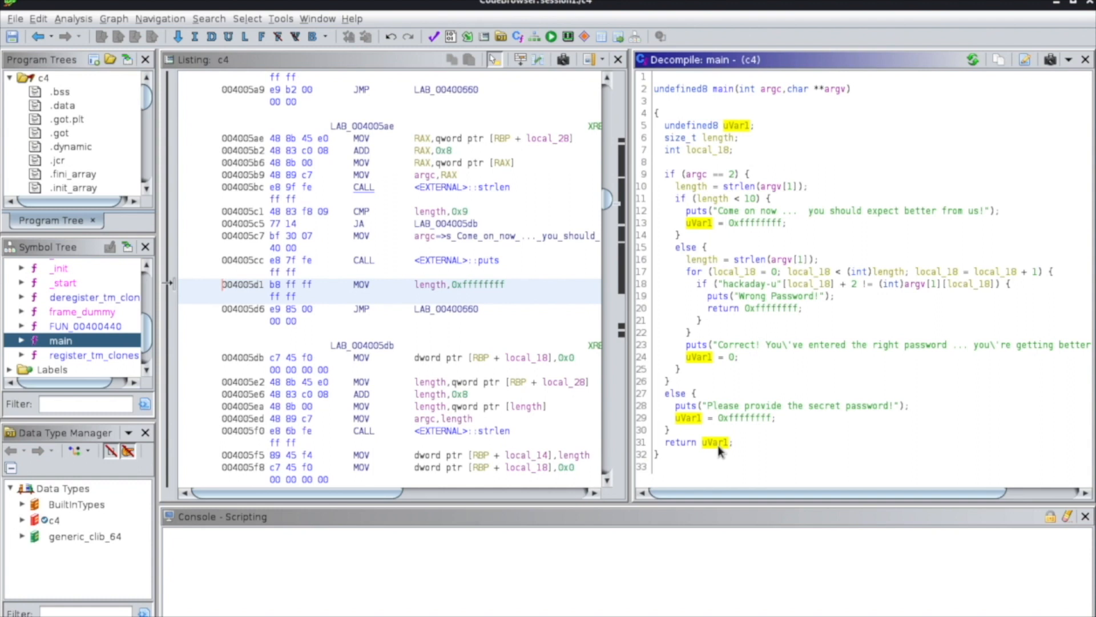
{"action": "mouse_move", "coordinate": [718, 450]}
{"action": "type", "text": "lres"}
{"action": "left_click", "coordinate": [528, 352]}
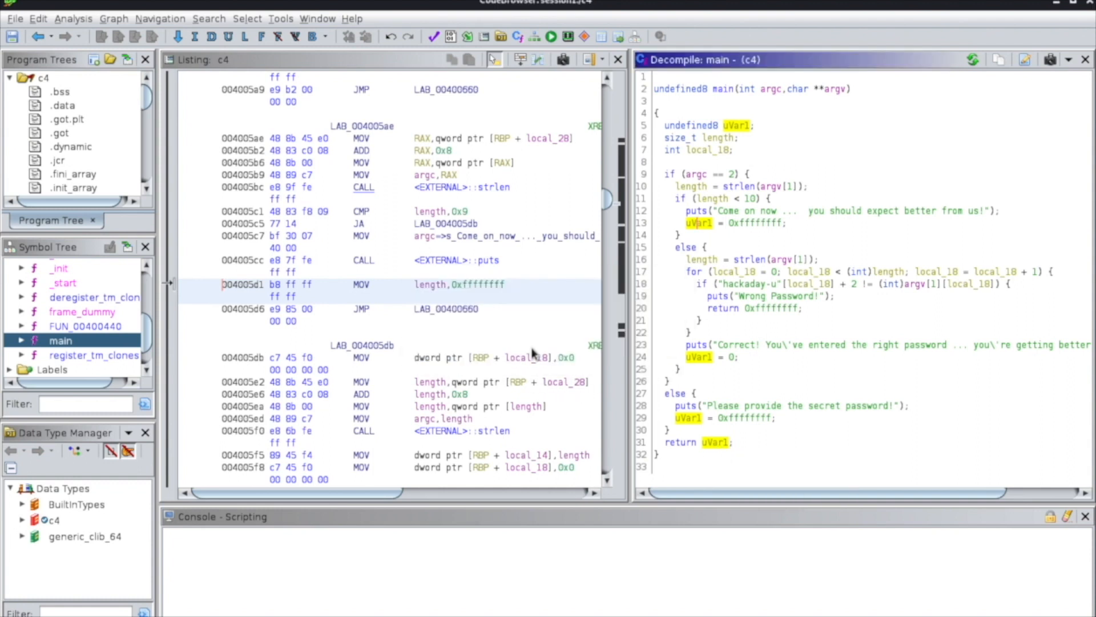
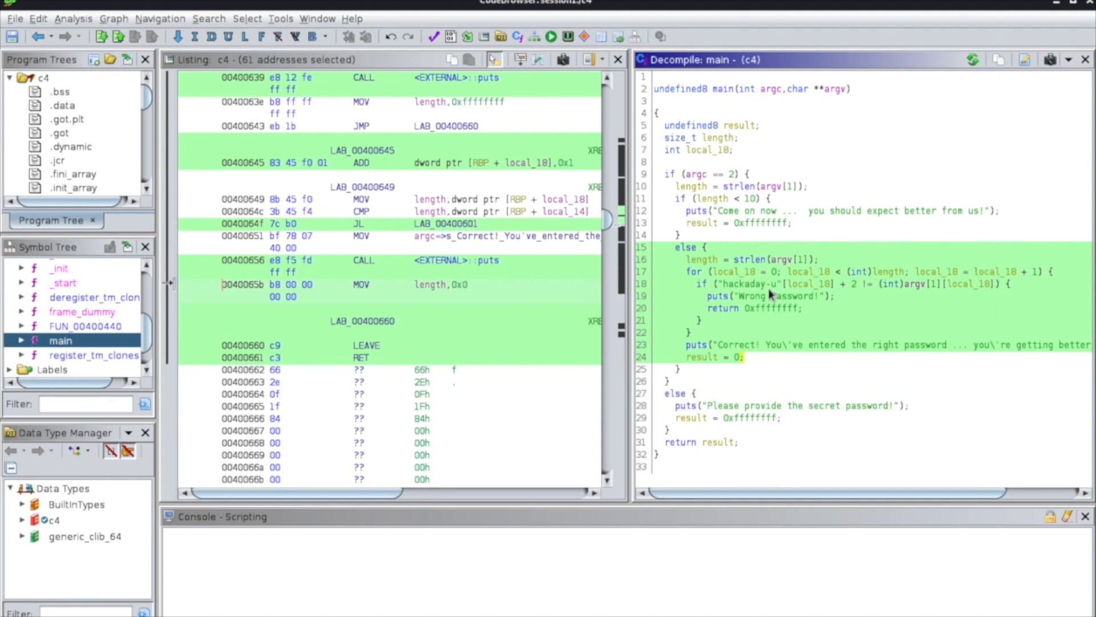
Rename the for-loop counter local_18 in main to i.
{"action": "left_click", "coordinate": [748, 274]}
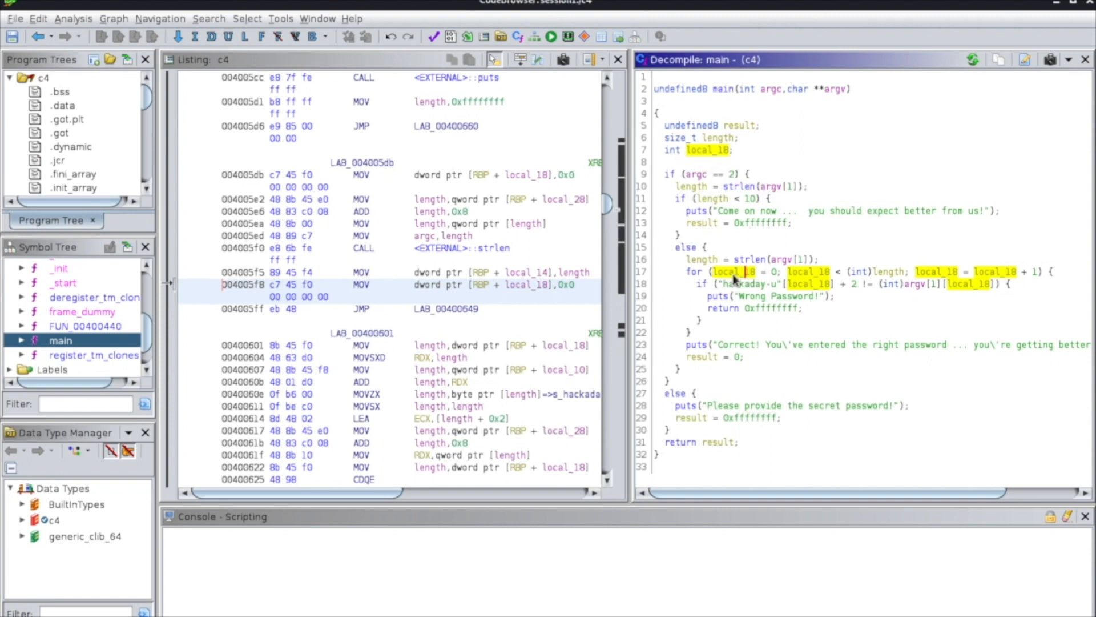
{"action": "mouse_move", "coordinate": [737, 278]}
{"action": "type", "text": "l"}
{"action": "type", "text": "i"}
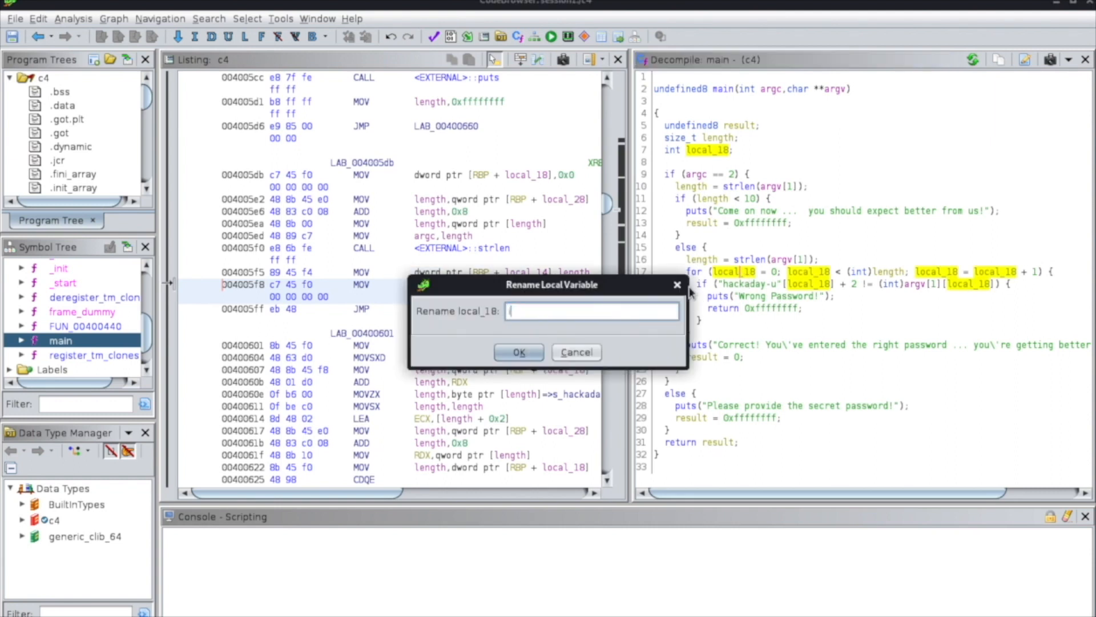
{"action": "left_click", "coordinate": [519, 352]}
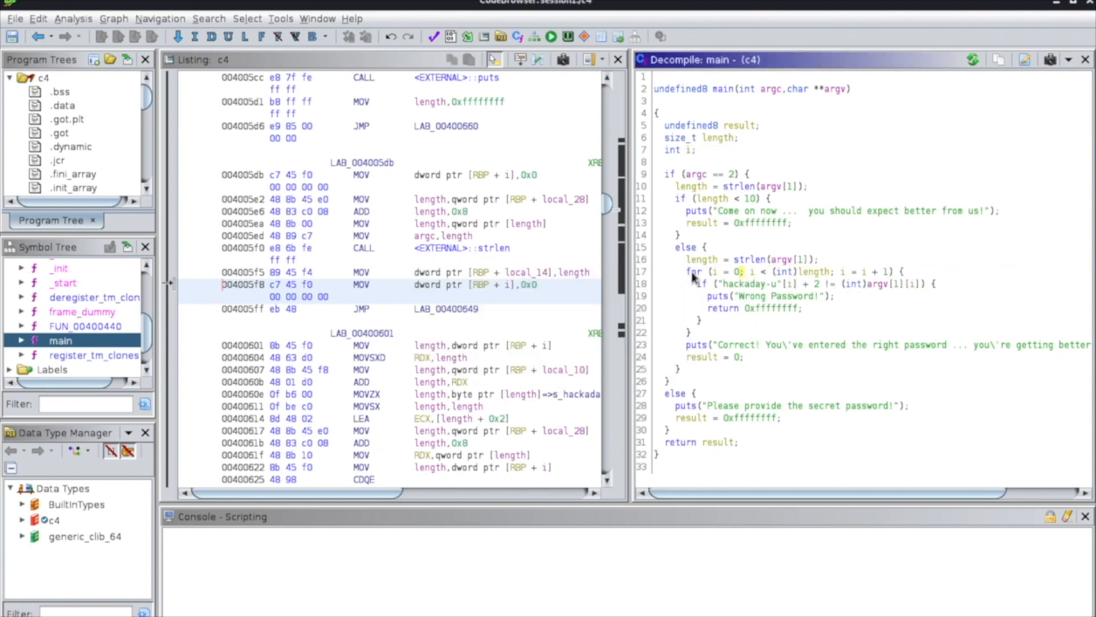
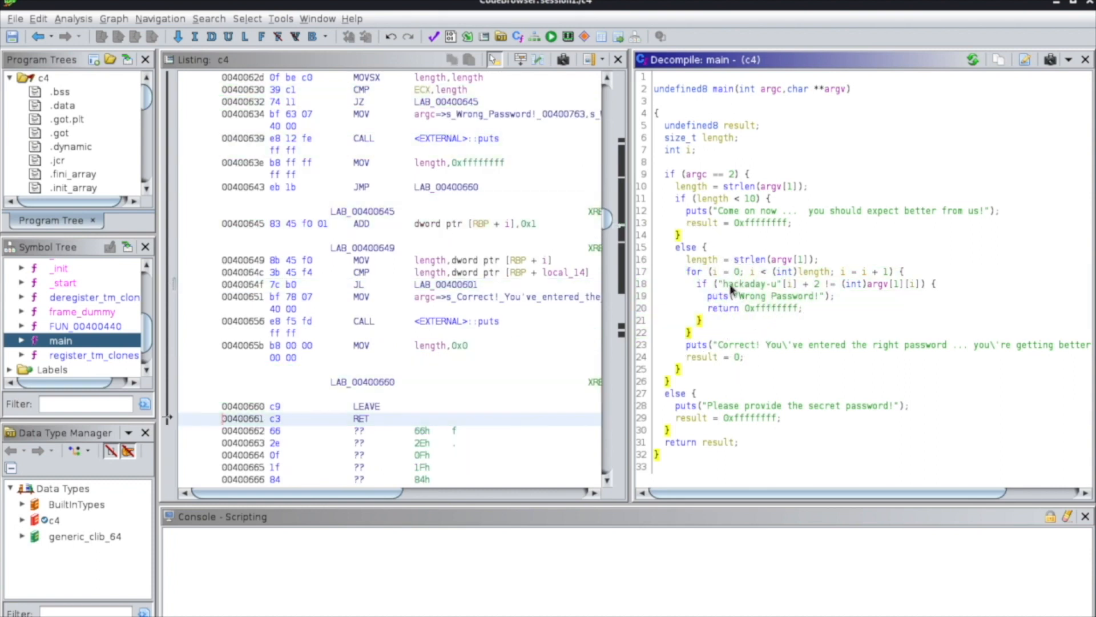
Examine the for loop's initialisation of i in main's decompiled code.
{"action": "left_click", "coordinate": [735, 277]}
{"action": "left_click", "coordinate": [753, 274]}
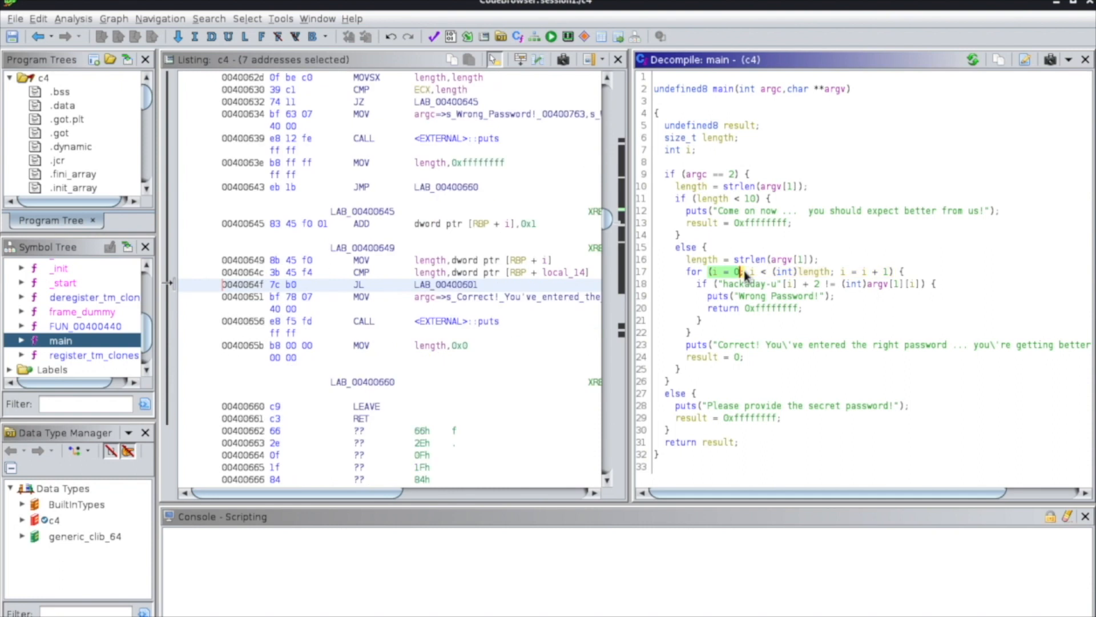
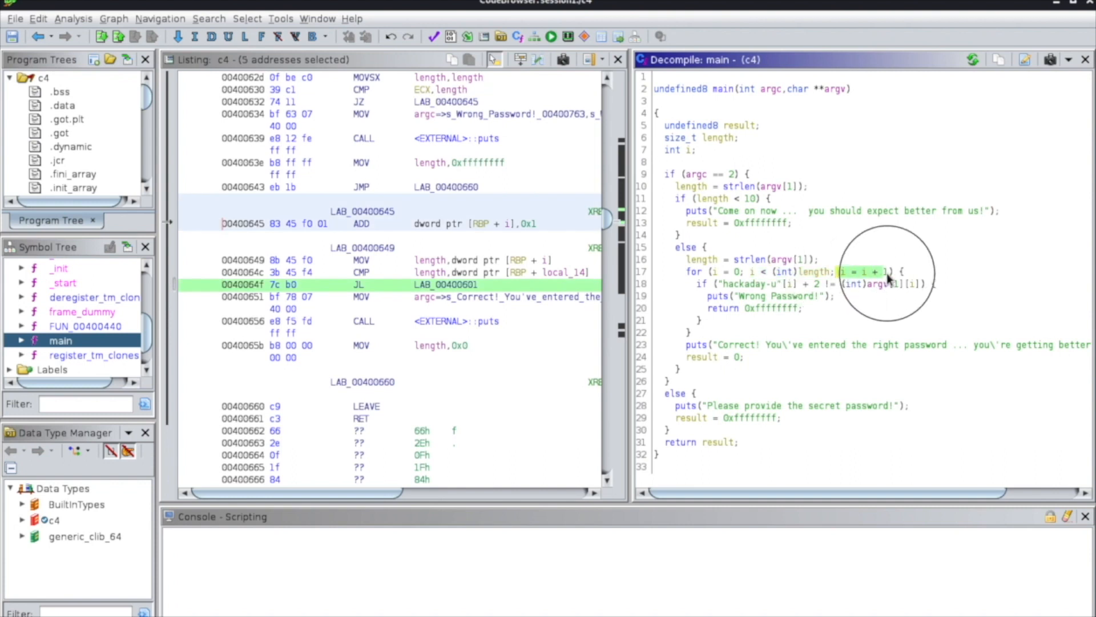
Examine the if block inside main's for loop, focusing on the comparison's string literal, its index i and the added constant 2.
{"action": "left_click_drag", "start_coordinate": [699, 288], "coordinate": [793, 309]}
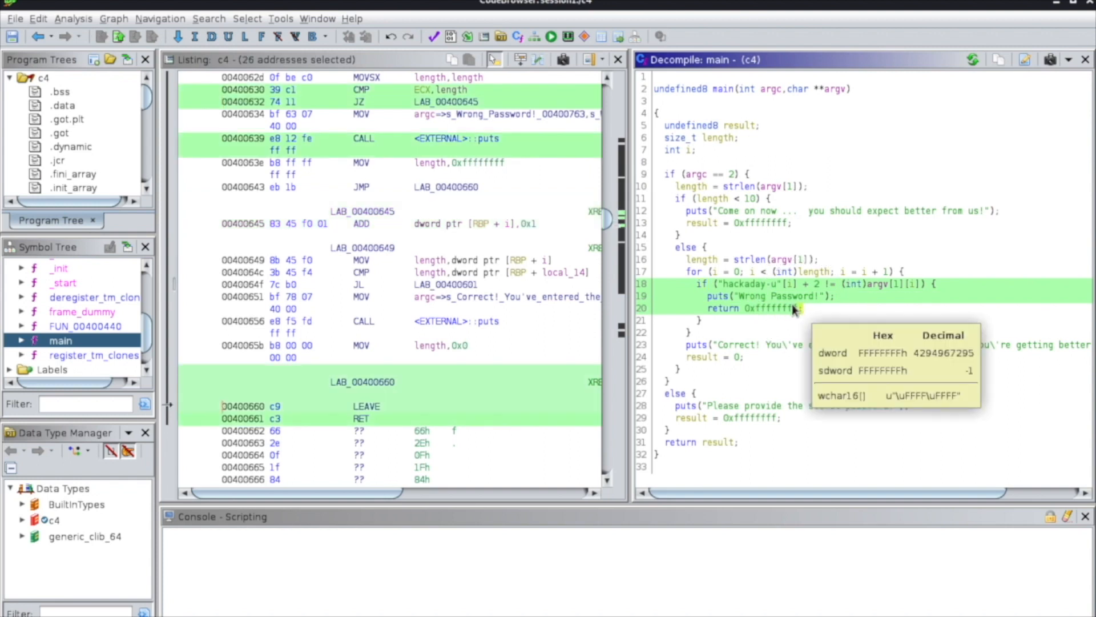
{"action": "left_click", "coordinate": [744, 297]}
{"action": "left_click", "coordinate": [742, 284]}
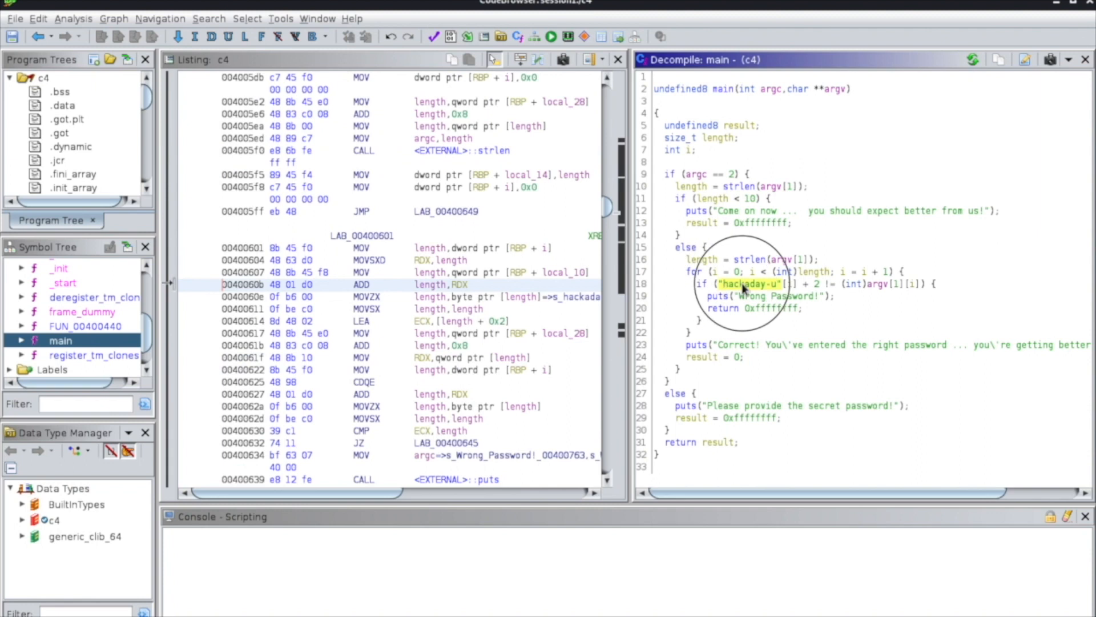
{"action": "left_click_drag", "start_coordinate": [723, 284], "coordinate": [777, 283]}
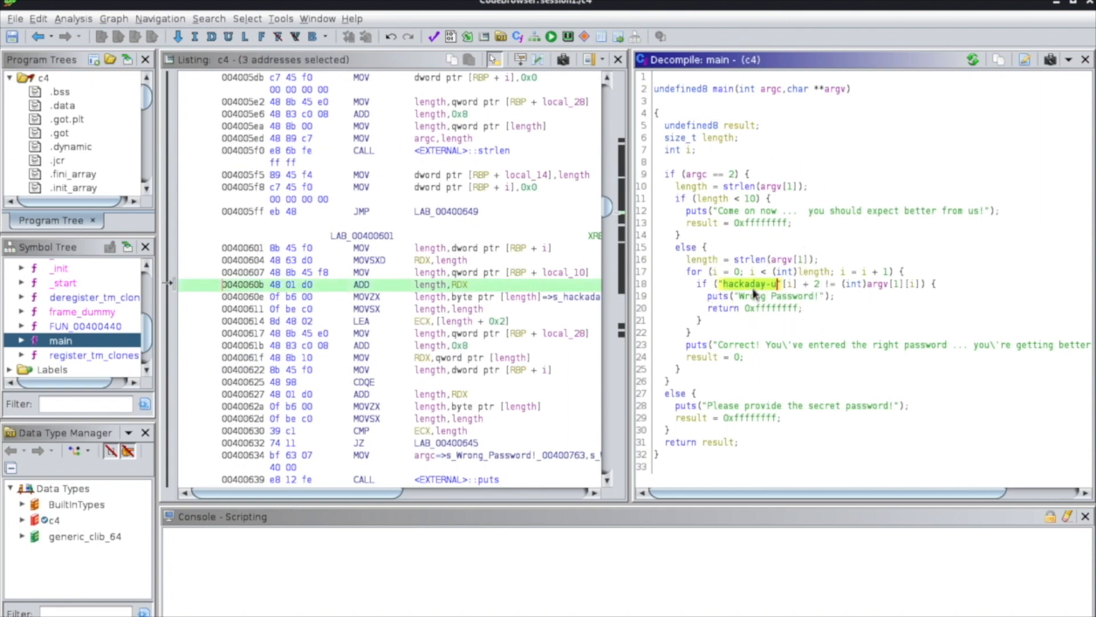
{"action": "mouse_move", "coordinate": [762, 284]}
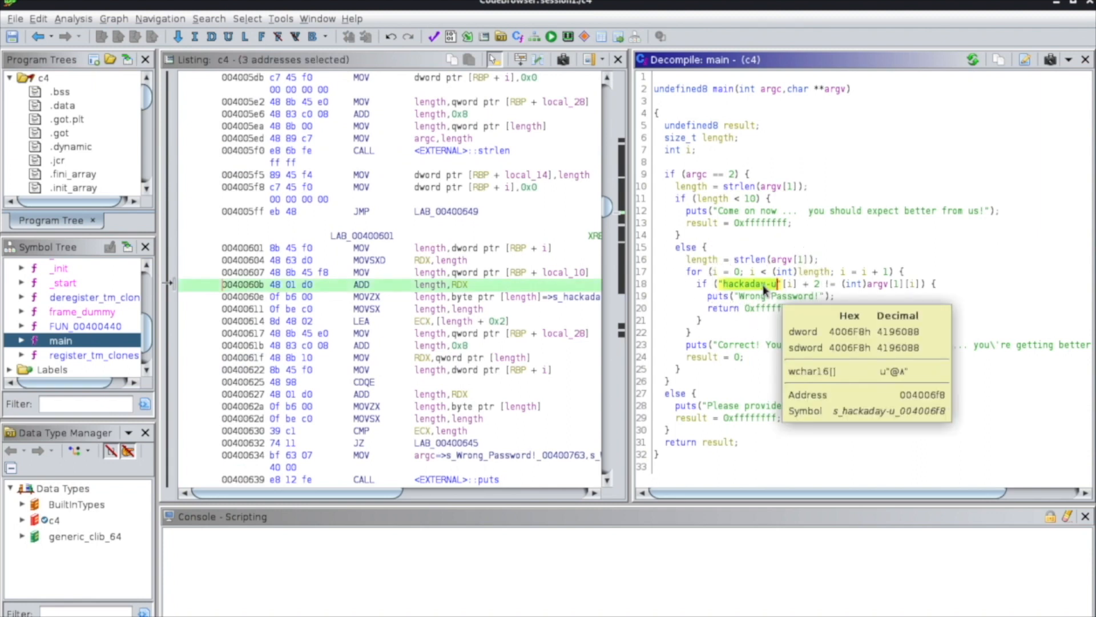
{"action": "left_click", "coordinate": [791, 284]}
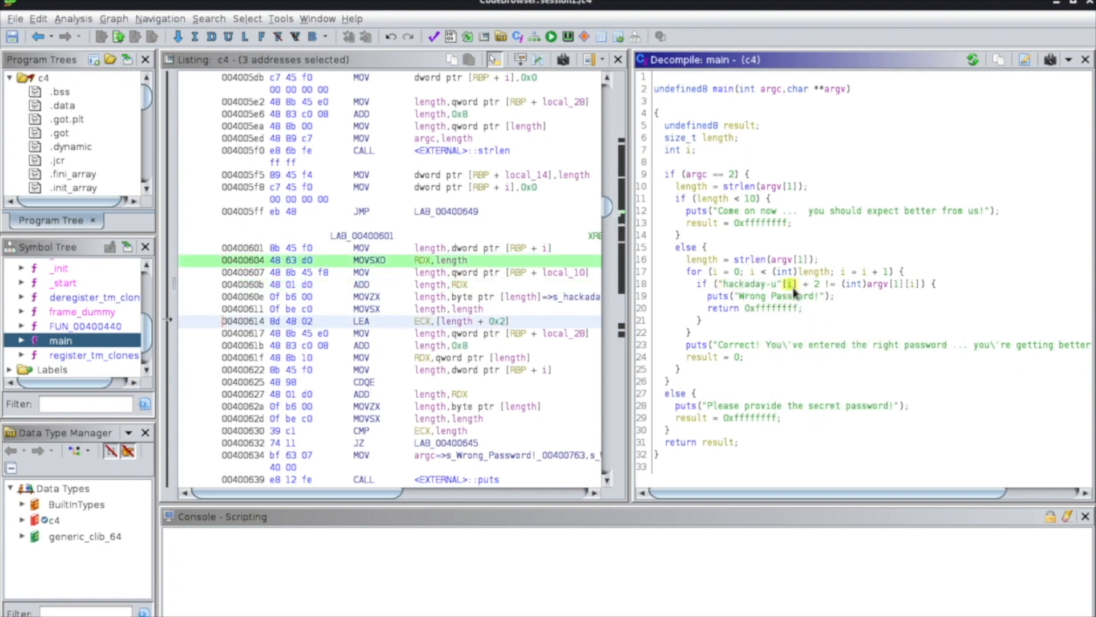
{"action": "left_click", "coordinate": [815, 286]}
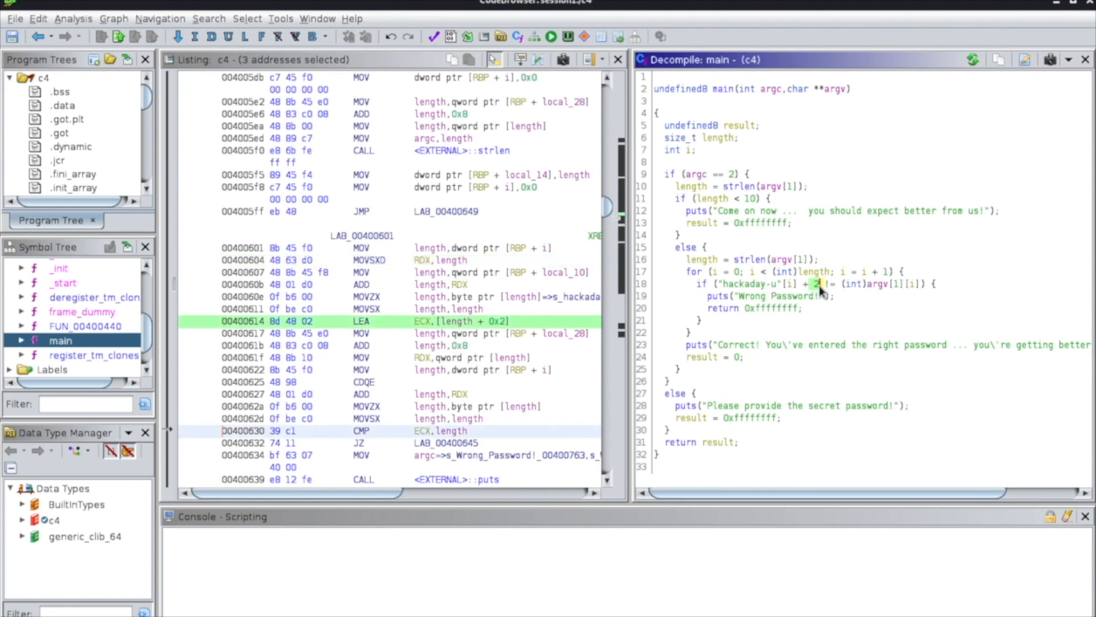
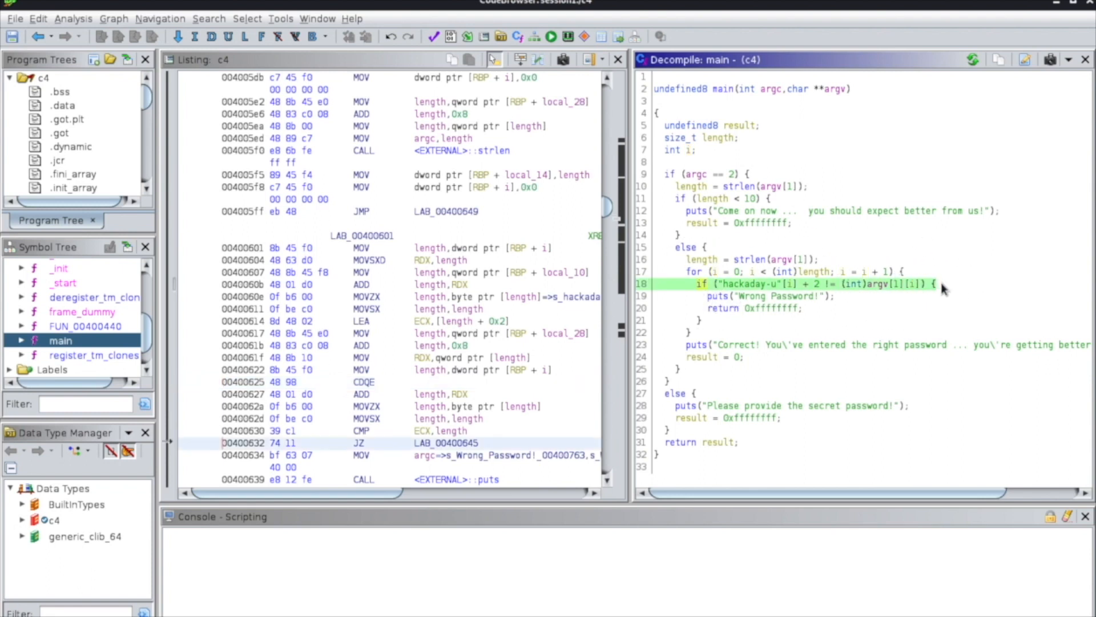
Copy the if condition comparing "hackaday-u"[i] + 2 with argv[1][i] from main's decompiled code into the untitled Sublime Text note.
{"action": "left_click", "coordinate": [936, 285]}
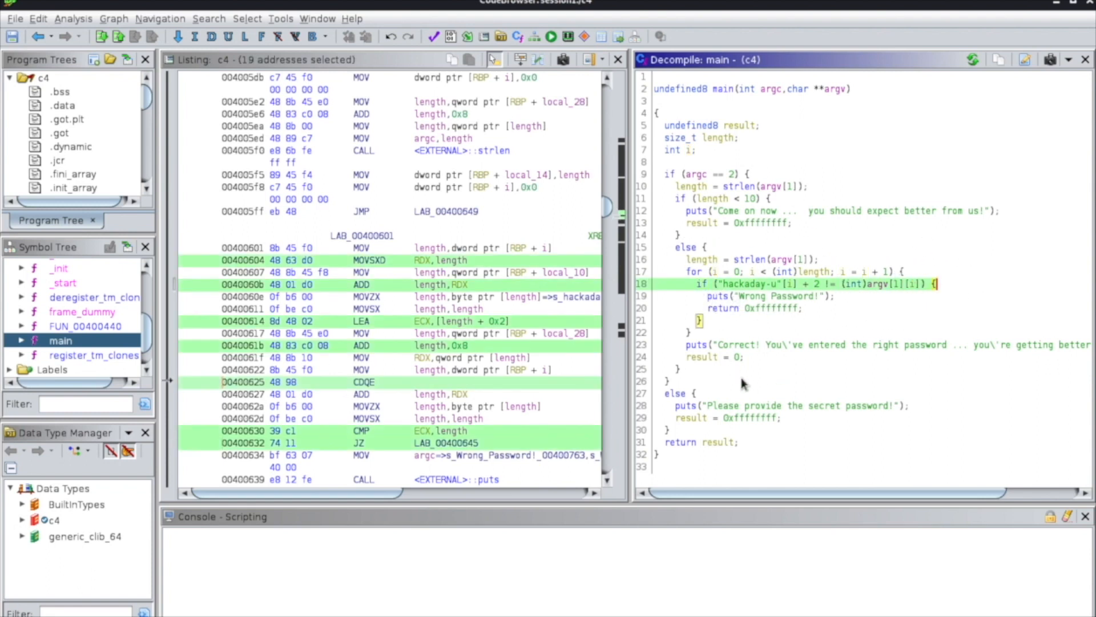
{"action": "left_click", "coordinate": [728, 286]}
{"action": "left_click_drag", "start_coordinate": [689, 286], "coordinate": [940, 286]}
{"action": "key", "text": "ctrl+c"}
{"action": "key", "text": "alt+Tab"}
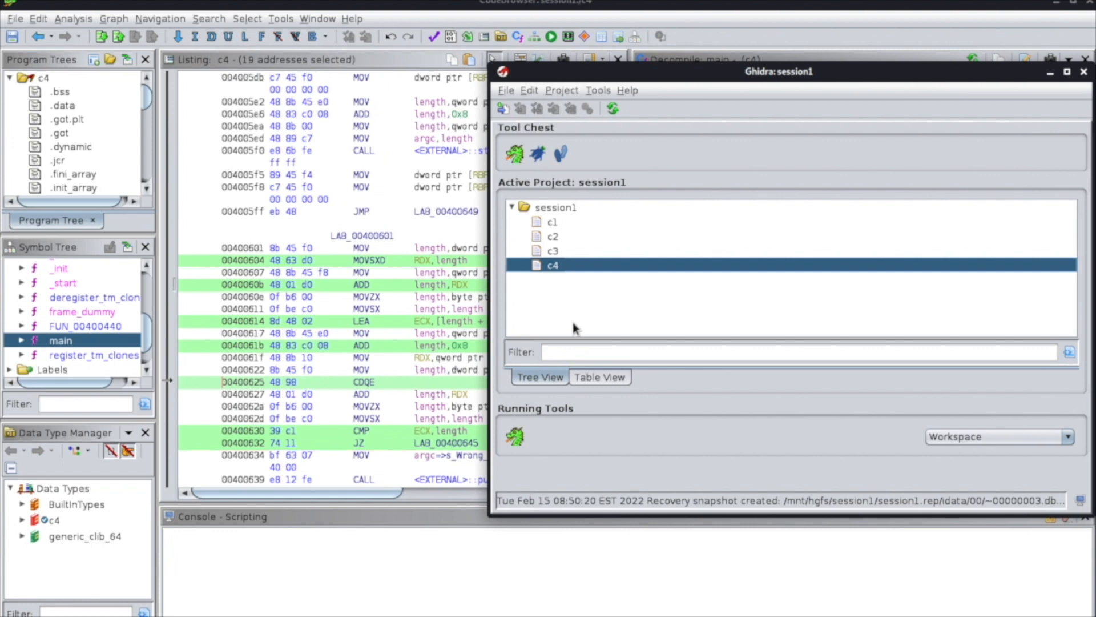
{"action": "key", "text": "alt+Tab"}
{"action": "left_click_drag", "start_coordinate": [416, 360], "coordinate": [231, 214]}
{"action": "key", "text": "ctrl+v"}
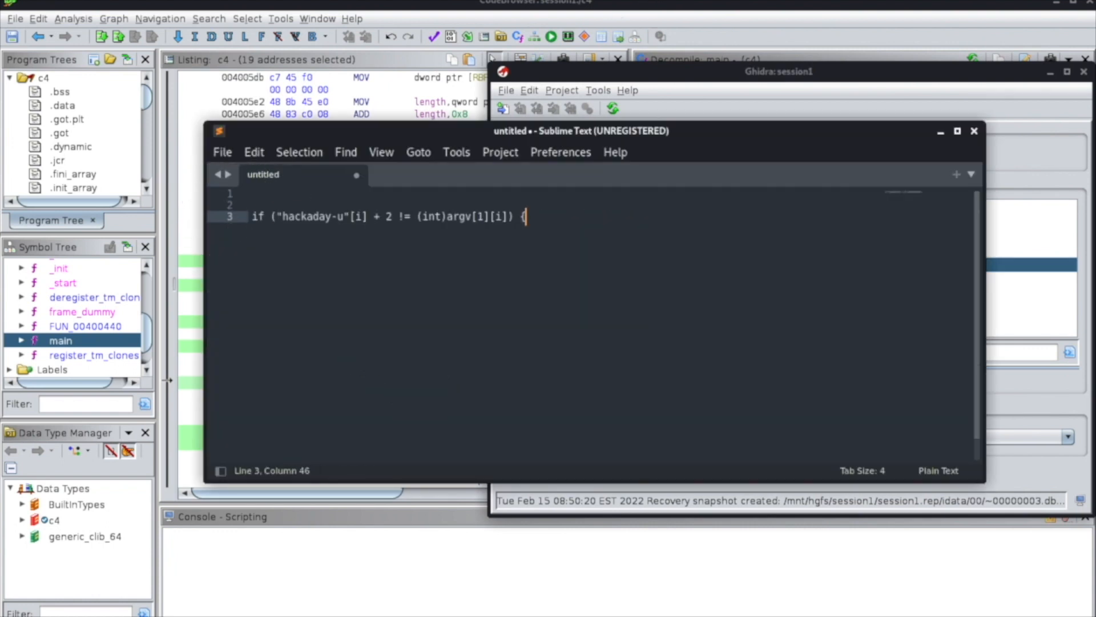
Change the pasted condition's != operator to == and append the comment //success, followed by blank lines.
{"action": "left_click", "coordinate": [405, 217]}
{"action": "key", "text": "BackSpace"}
{"action": "type", "text": "_"}
{"action": "left_click", "coordinate": [554, 223]}
{"action": "type", "text": "//success"}
{"action": "key", "text": "Return"}
{"action": "key", "text": "Return"}
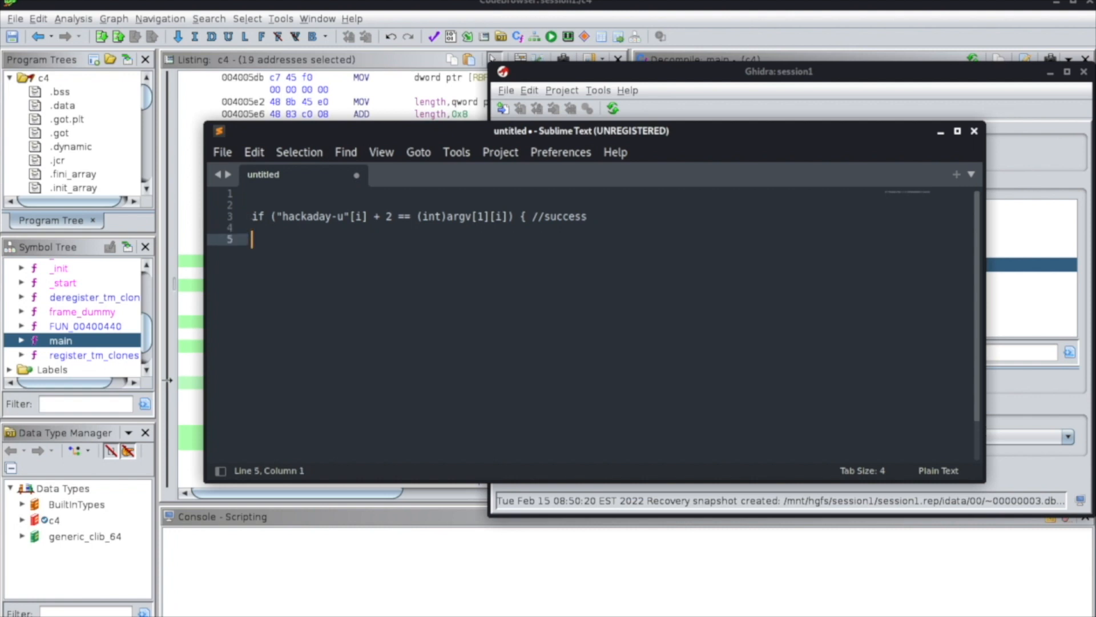
Add a blank line above the condition and copy its string hackaday-u onto a separate line below it.
{"action": "left_click", "coordinate": [300, 203]}
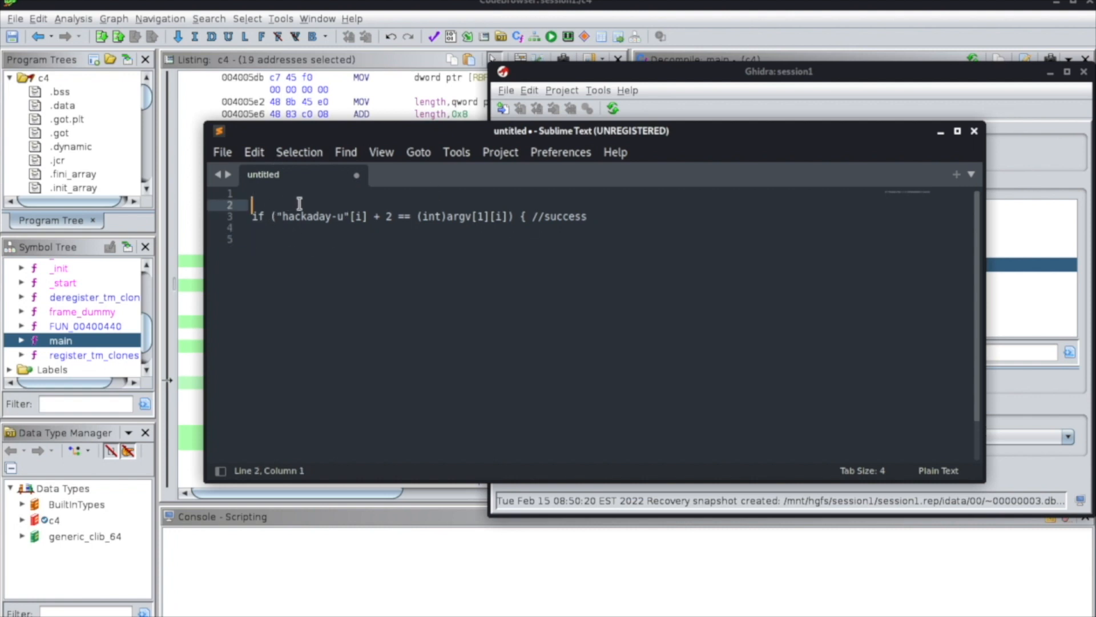
{"action": "key", "text": "Return"}
{"action": "key", "text": "Up"}
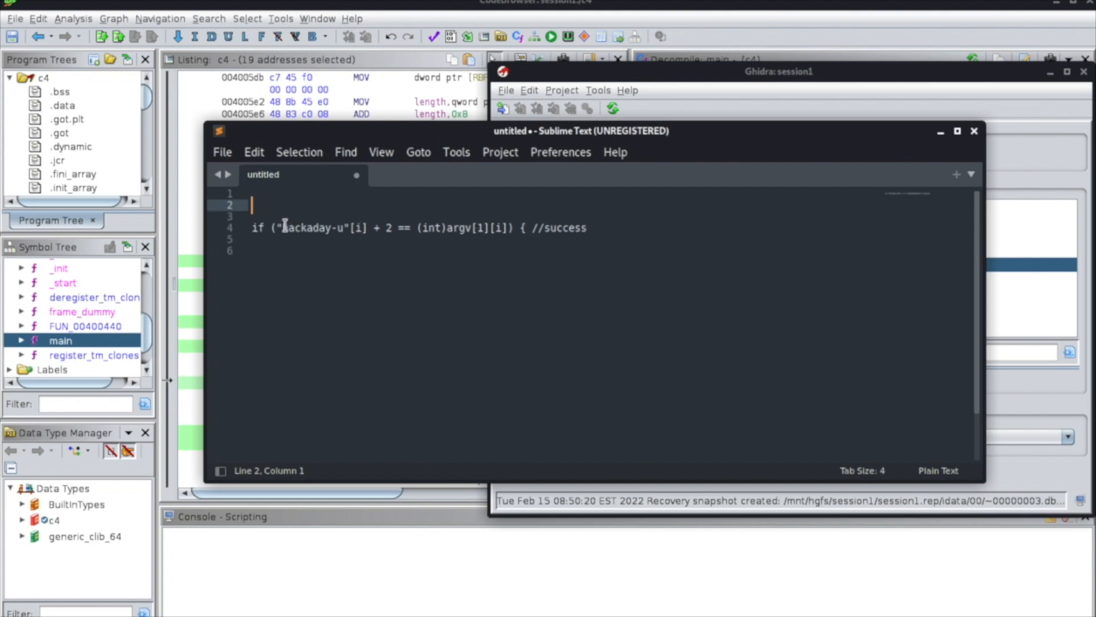
{"action": "left_click", "coordinate": [283, 227]}
{"action": "left_click_drag", "start_coordinate": [283, 227], "coordinate": [346, 227]}
{"action": "key", "text": "ctrl+c"}
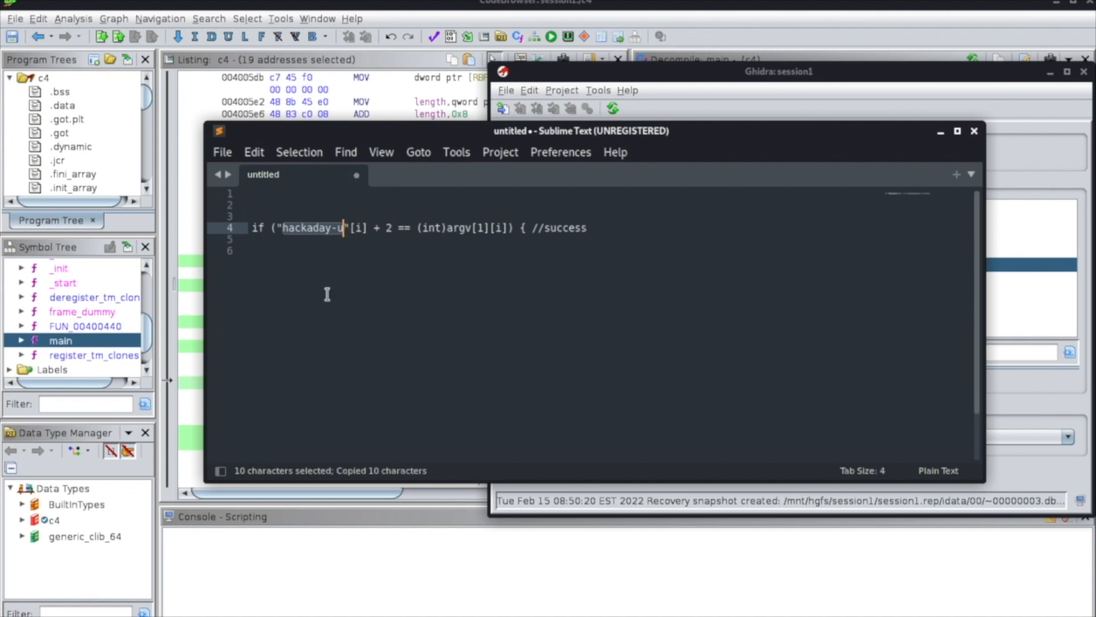
{"action": "left_click", "coordinate": [327, 294]}
{"action": "key", "text": "Return"}
{"action": "key", "text": "Return"}
{"action": "key", "text": "ctrl+v"}
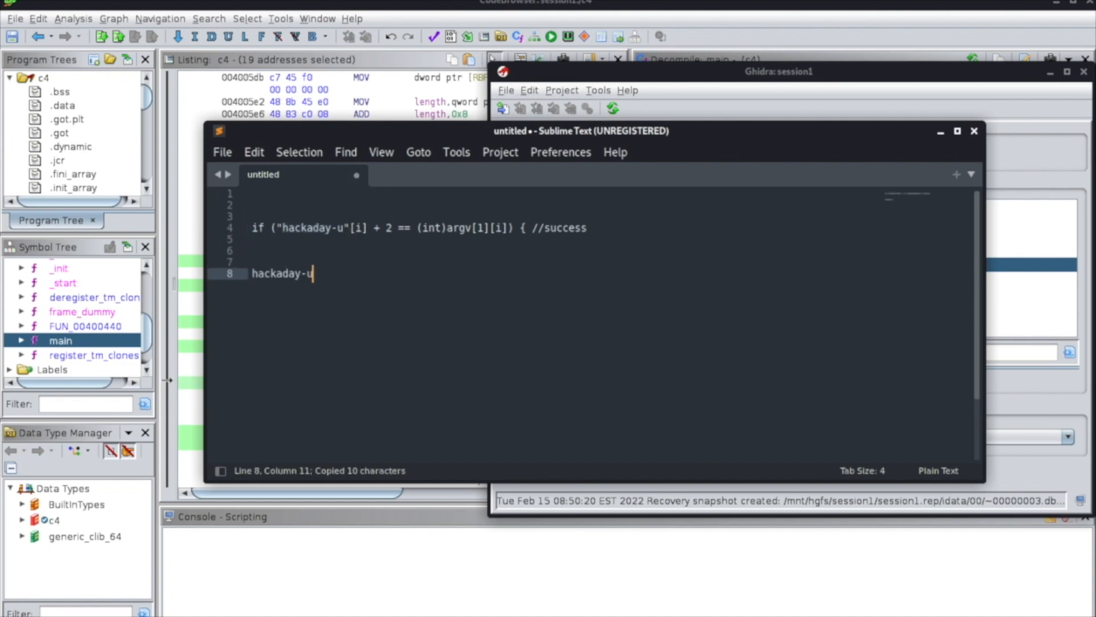
Examine the characters of the copied hackaday-u string against the constant 2 added in the condition.
{"action": "left_click_drag", "start_coordinate": [257, 275], "coordinate": [247, 275]}
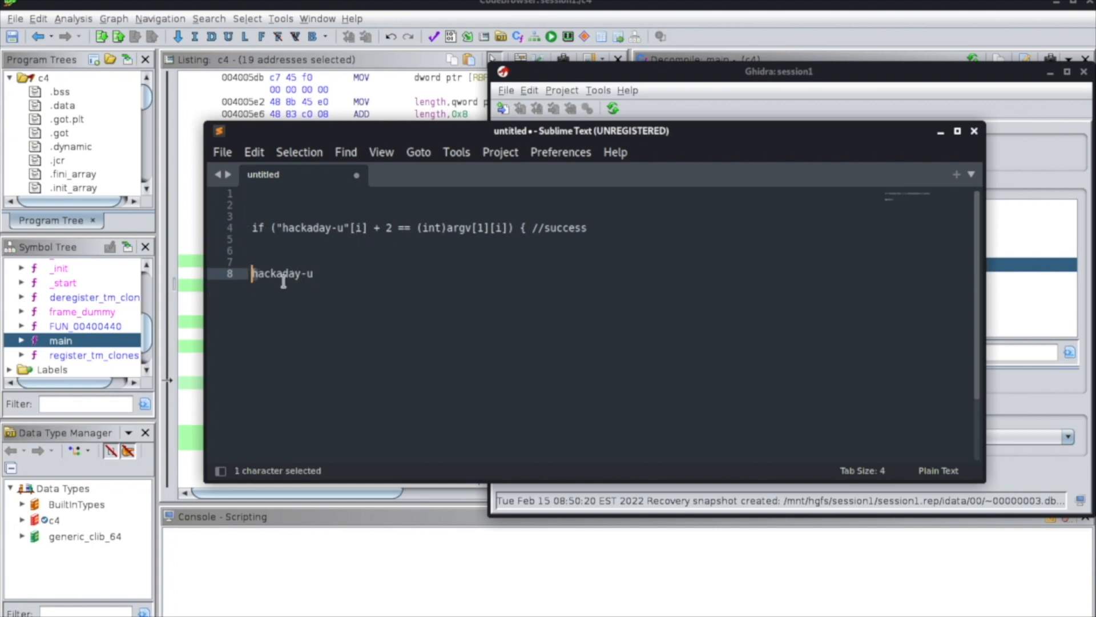
{"action": "left_click", "coordinate": [302, 275]}
{"action": "left_click", "coordinate": [321, 273]}
{"action": "left_click_drag", "start_coordinate": [320, 273], "coordinate": [251, 275]}
{"action": "left_click", "coordinate": [264, 275]}
{"action": "left_click_drag", "start_coordinate": [386, 227], "coordinate": [392, 229]}
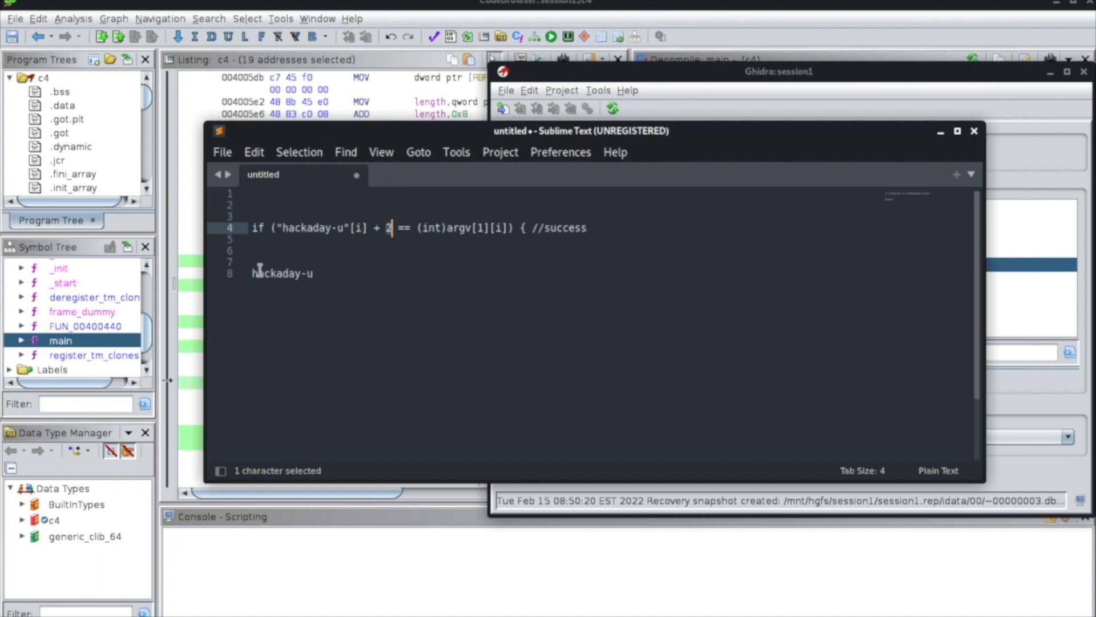
{"action": "left_click_drag", "start_coordinate": [259, 271], "coordinate": [252, 273]}
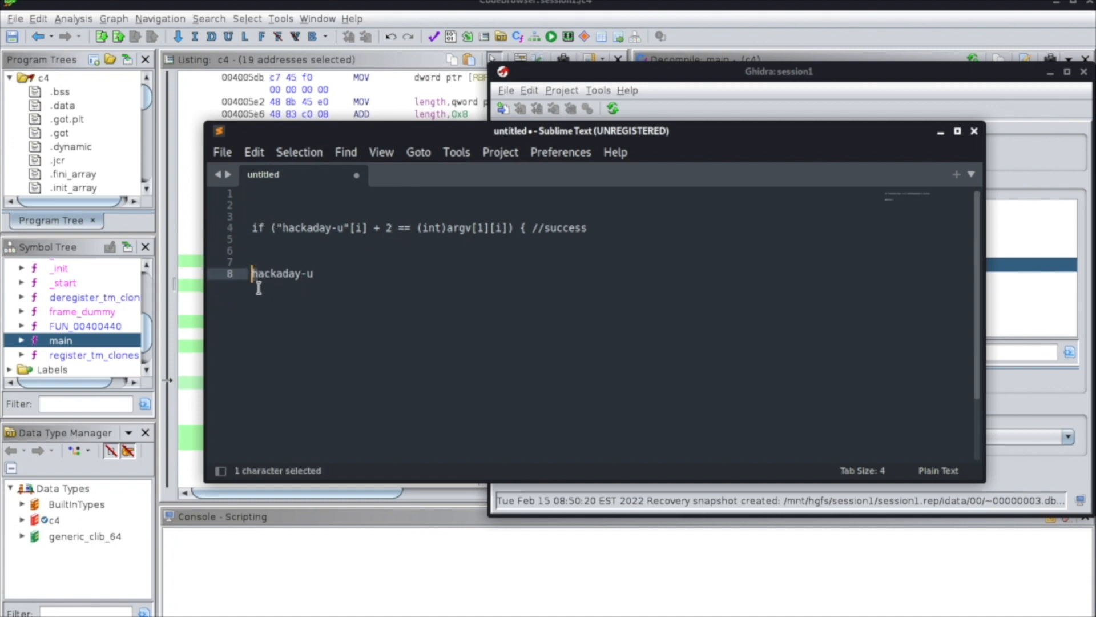
Write the letters h i j k l below hackaday-u and count two letters on from h.
{"action": "left_click", "coordinate": [326, 303]}
{"action": "key", "text": "Return"}
{"action": "key", "text": "Return"}
{"action": "type", "text": "h i j k l"}
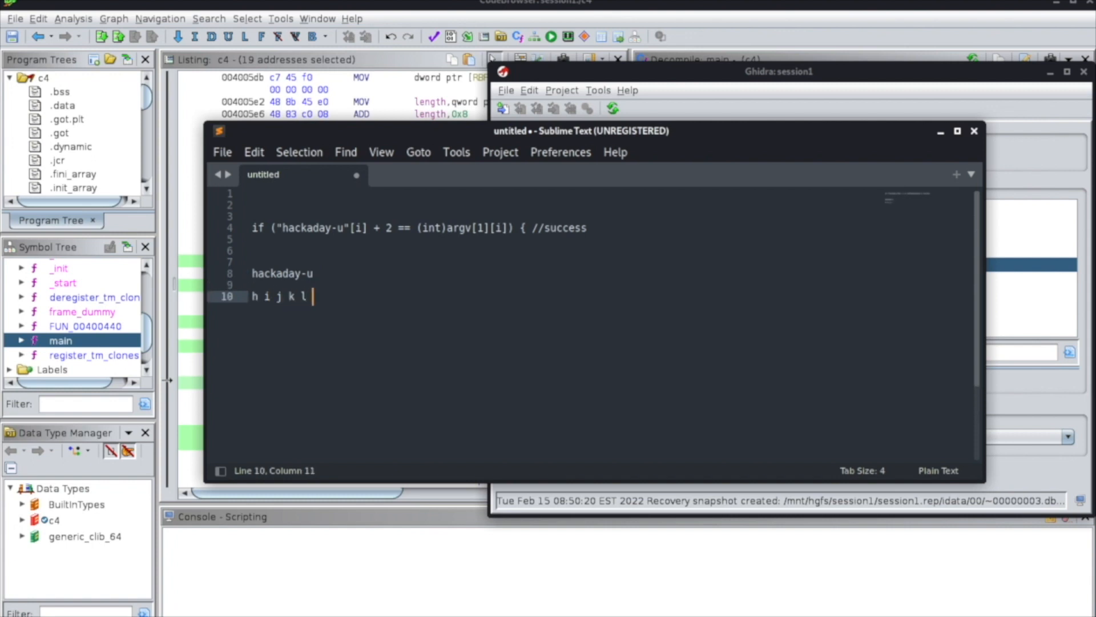
{"action": "left_click_drag", "start_coordinate": [254, 296], "coordinate": [343, 302]}
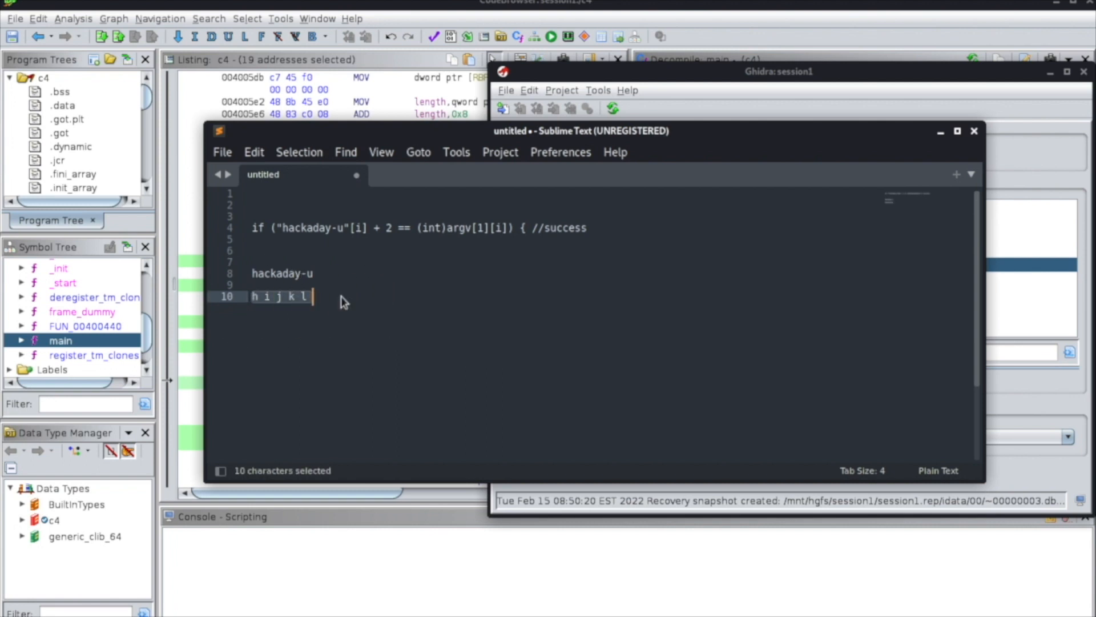
{"action": "left_click", "coordinate": [255, 298]}
{"action": "left_click_drag", "start_coordinate": [253, 297], "coordinate": [282, 301]}
{"action": "left_click", "coordinate": [282, 301]}
Remove the scratch letters and enter j directly beneath the h of hackaday-u.
{"action": "left_click", "coordinate": [214, 299]}
{"action": "key", "text": "BackSpace"}
{"action": "key", "text": "Up"}
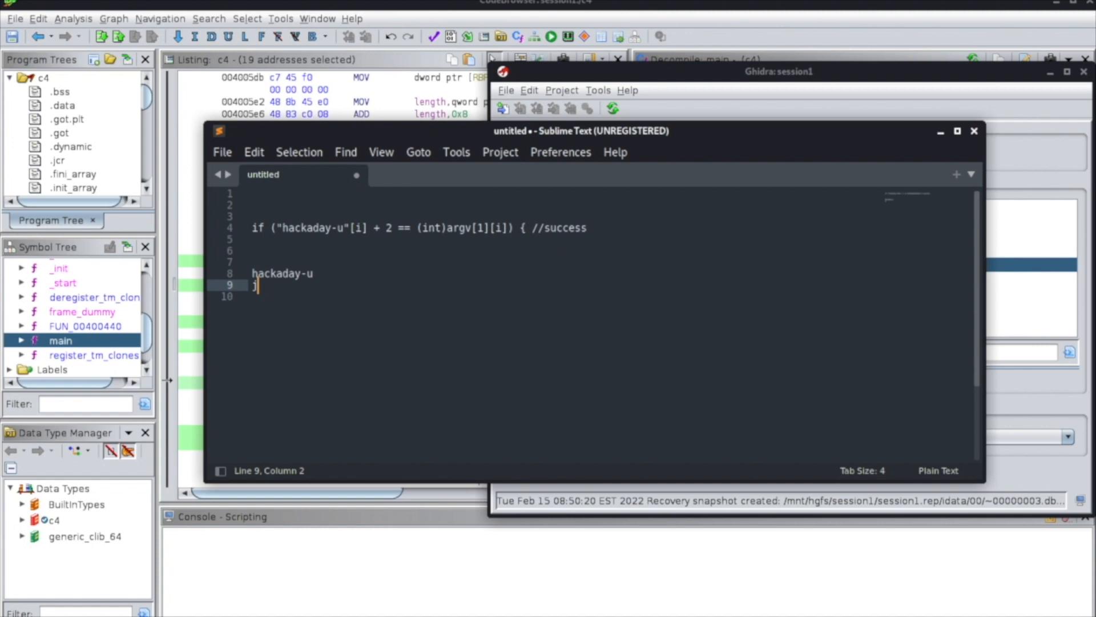
Open the Kali applications launcher.
{"action": "left_click", "coordinate": [10, 3]}
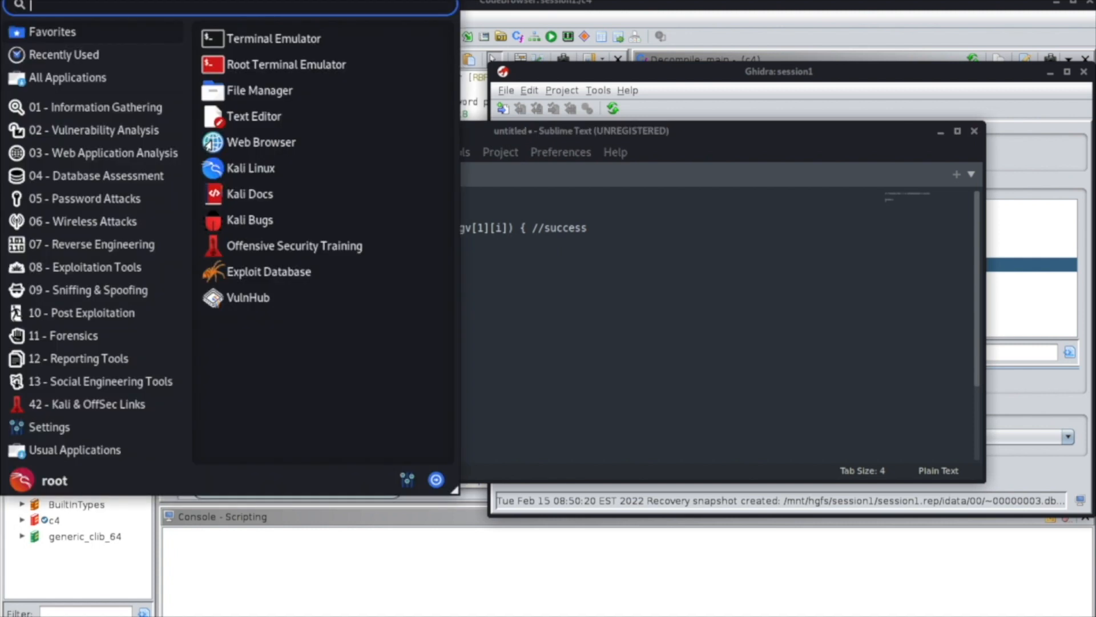
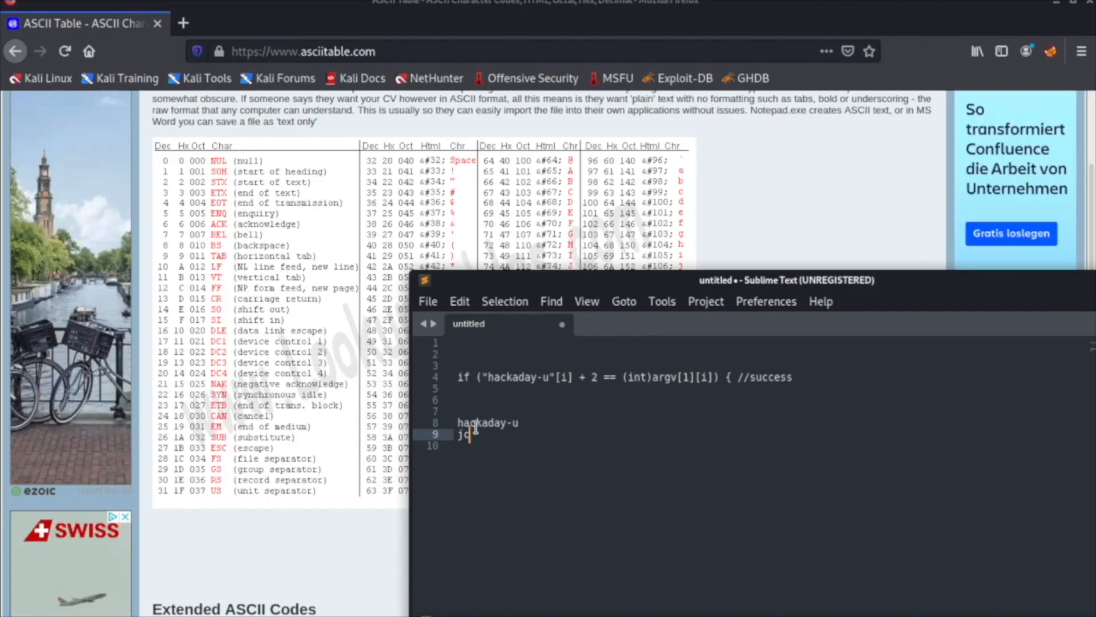
Continue the line beneath hackaday-u with e, m and c, shifting its letters c, k and a by two.
{"action": "type", "text": "e"}
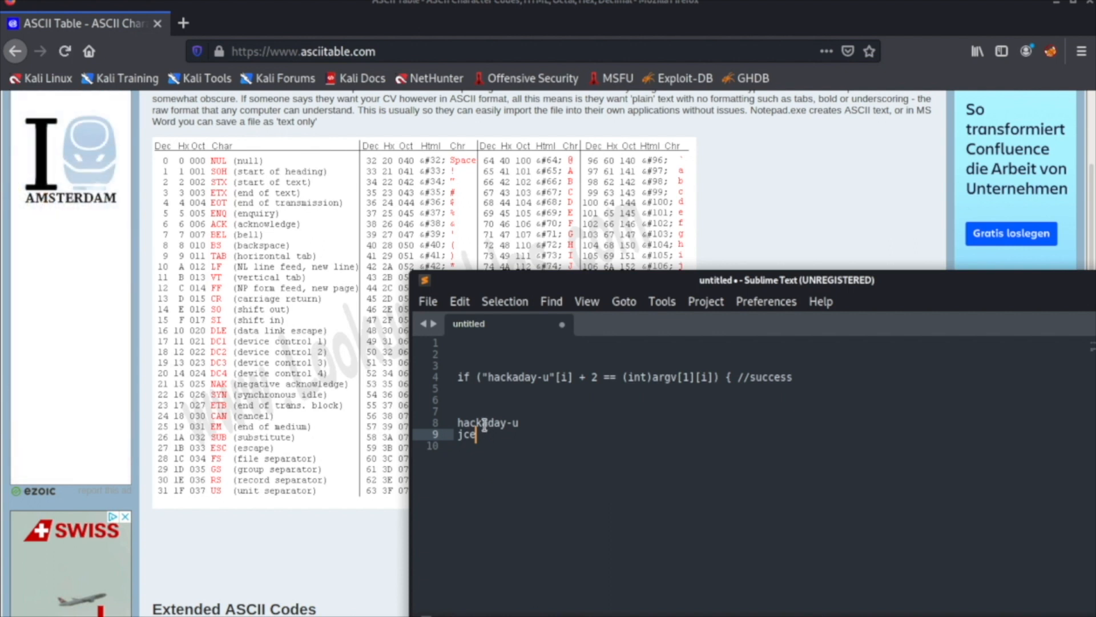
{"action": "type", "text": "m"}
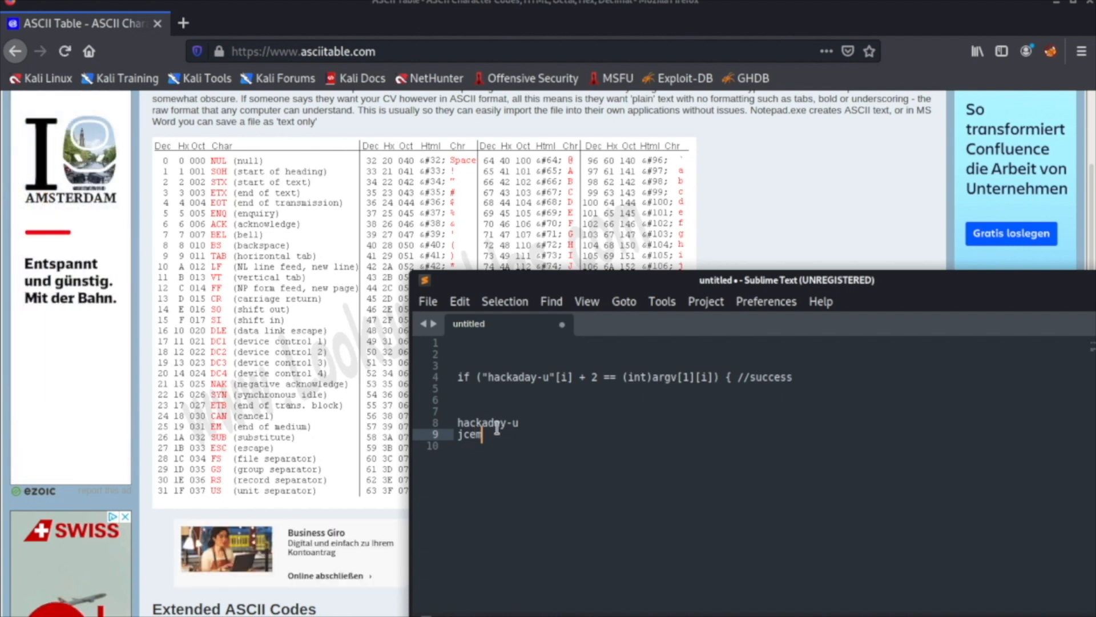
{"action": "type", "text": "c"}
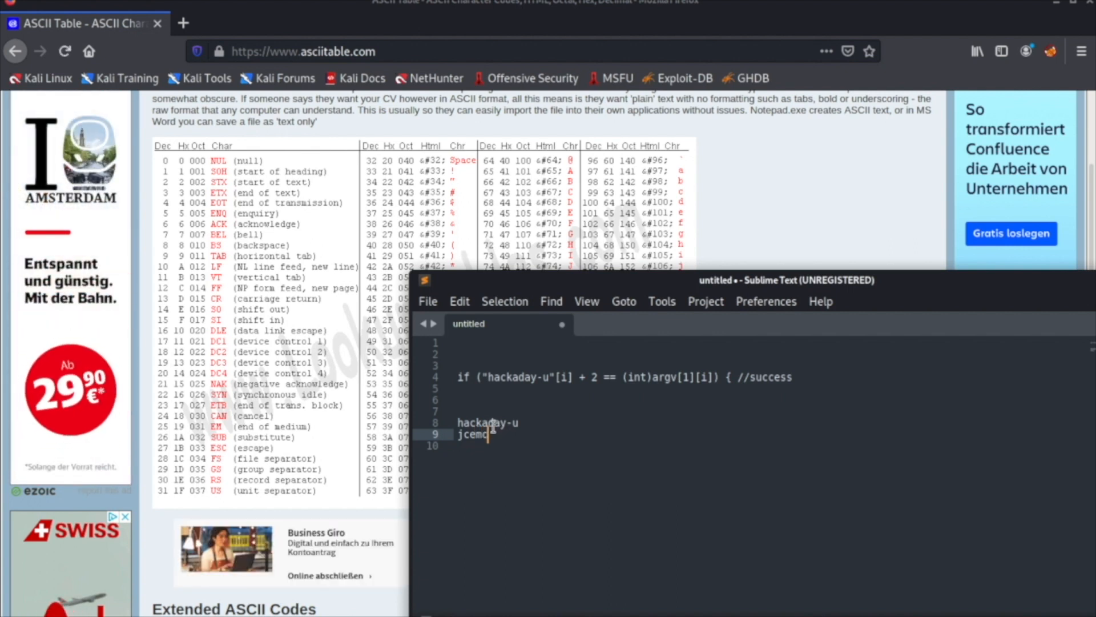
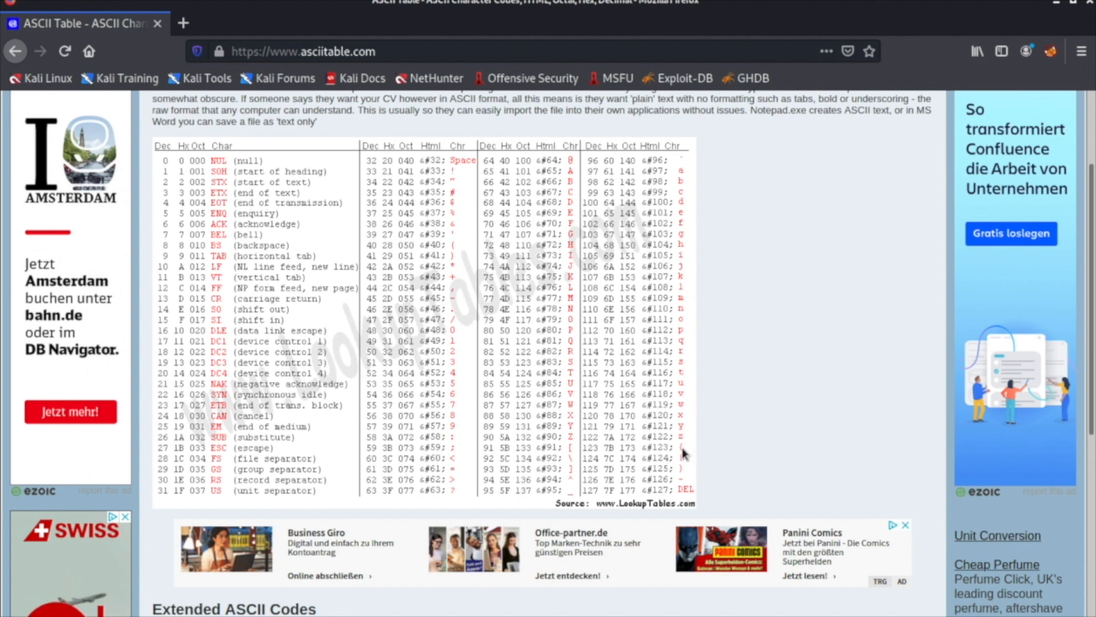
Continue the line beneath hackaday-u with { and /, shifting its y and hyphen by two using the ASCII table.
{"action": "key", "text": "alt+Tab"}
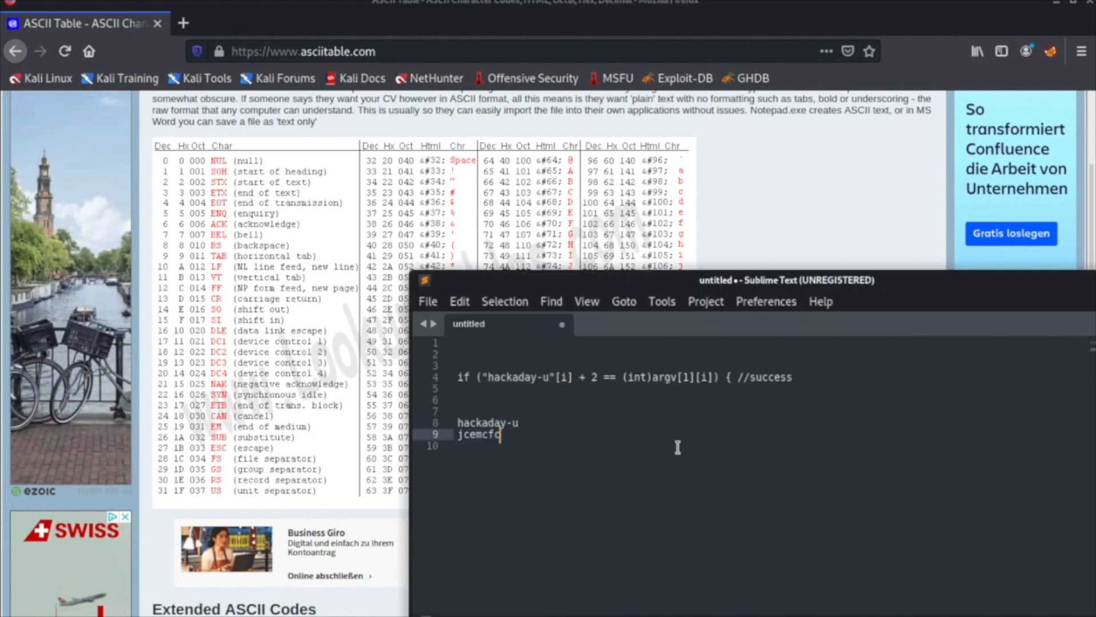
{"action": "type", "text": "{}"}
{"action": "key", "text": "BackSpace"}
{"action": "key", "text": "alt+Tab"}
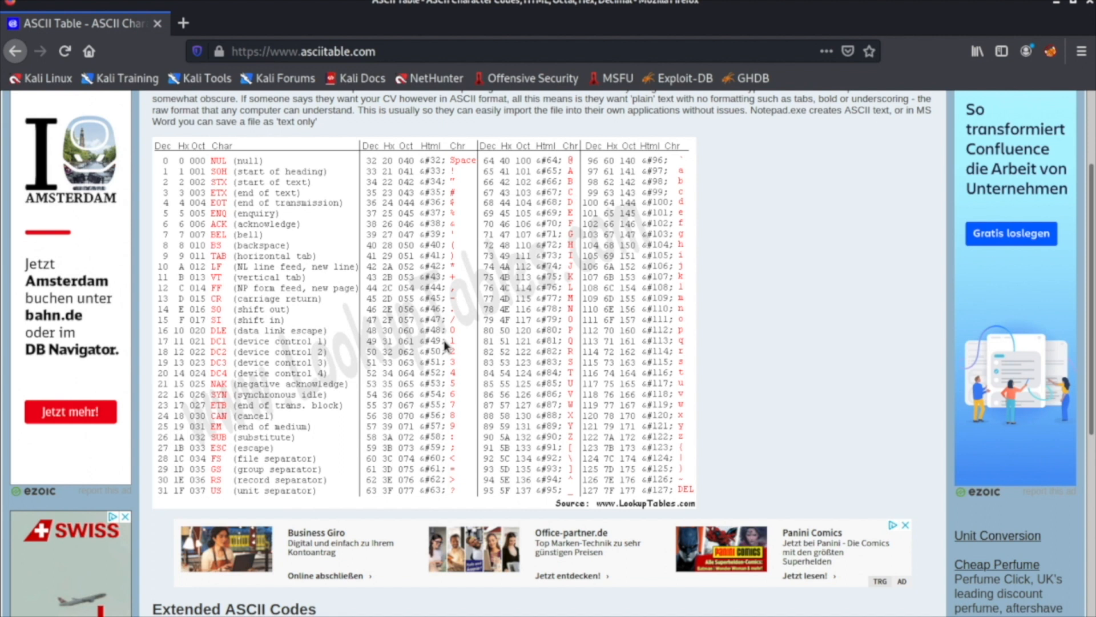
{"action": "key", "text": "alt+Tab"}
{"action": "type", "text": "/"}
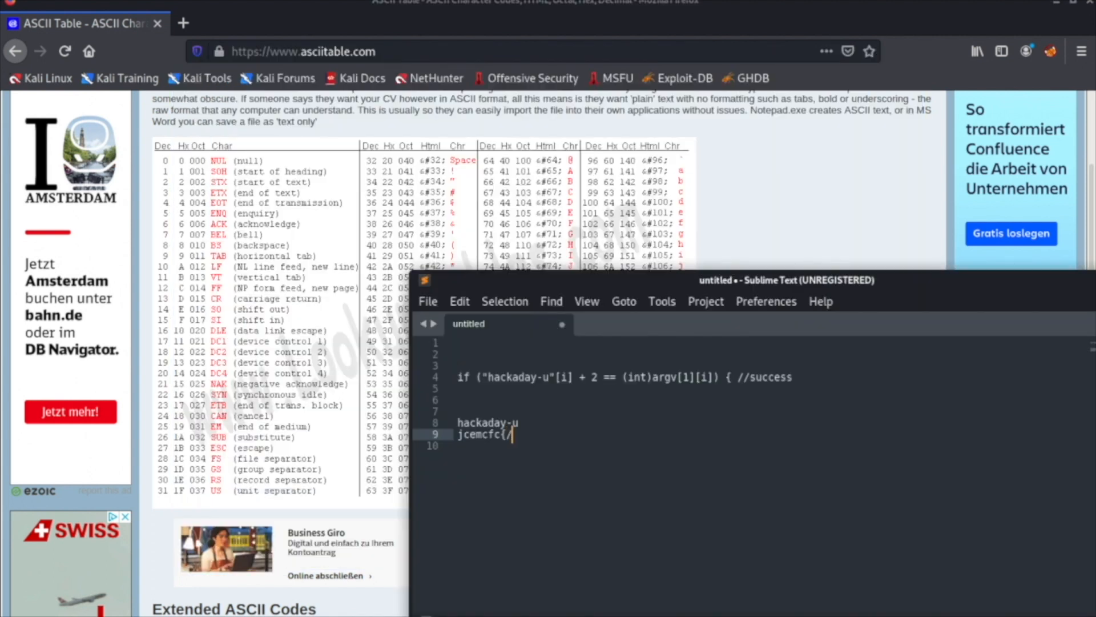
{"action": "key", "text": "alt+Tab"}
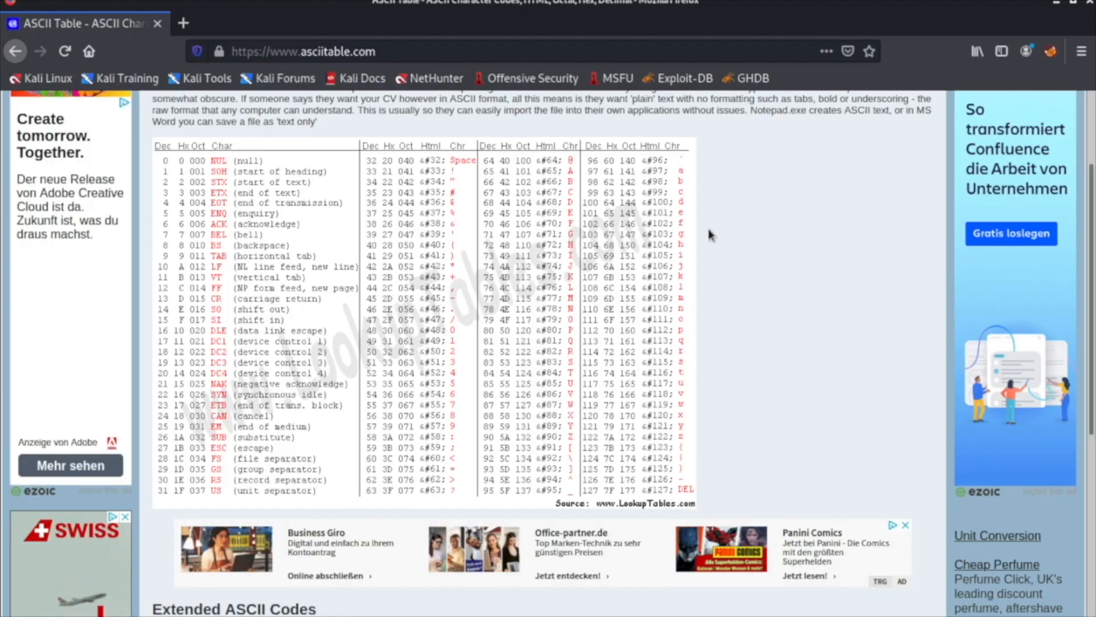
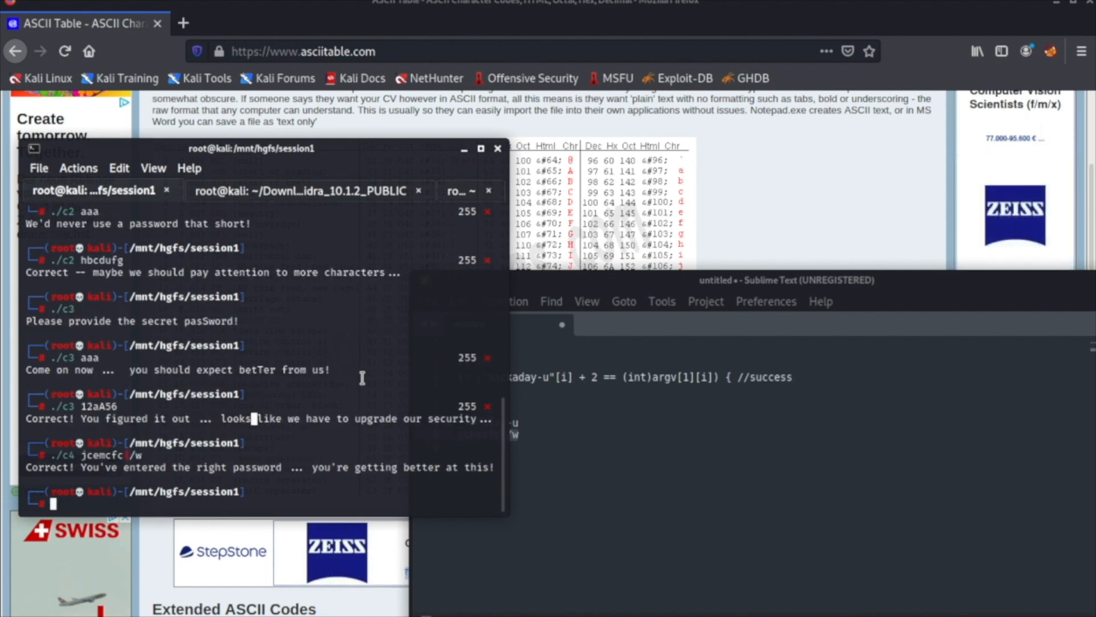
Highlight the output line that the c4 run printed in the terminal.
{"action": "triple_click", "coordinate": [272, 469]}
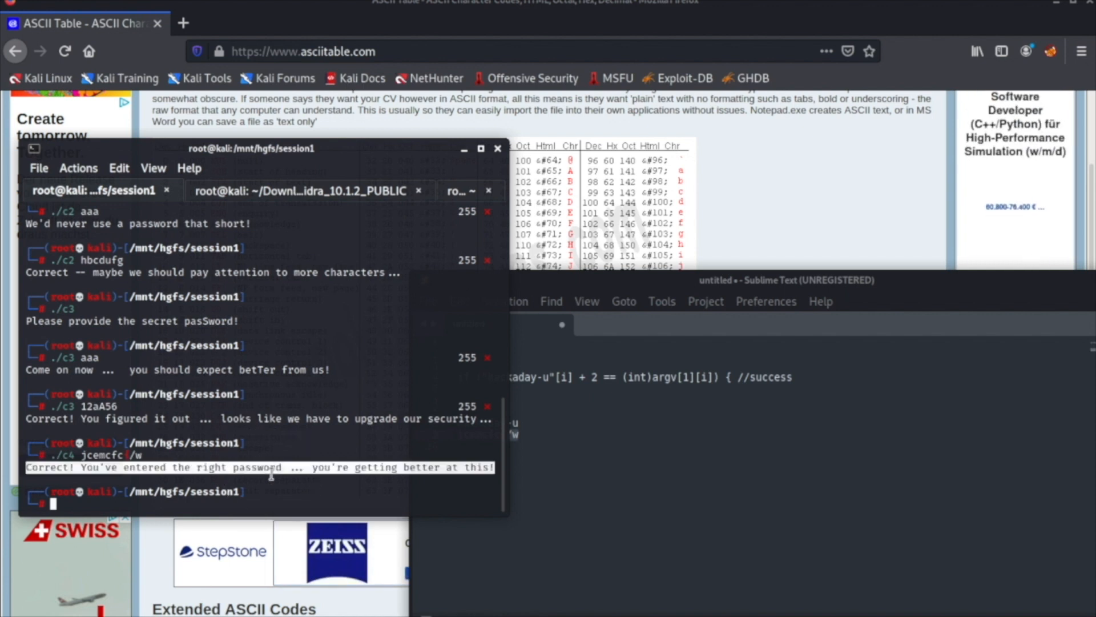
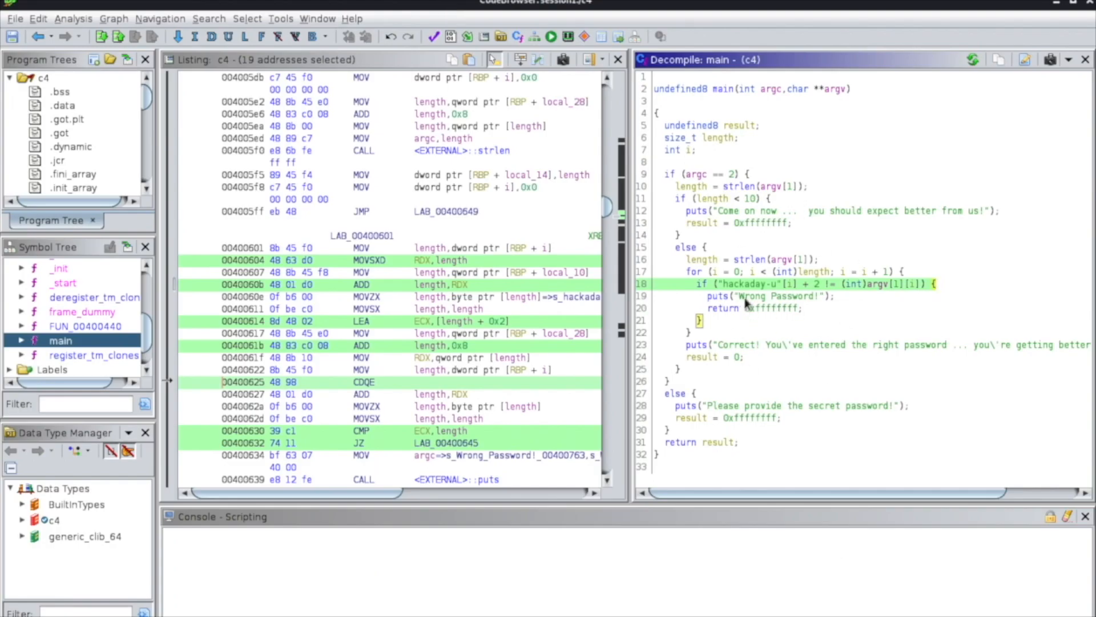
Close the c4 code browser without saving the program changes, and close the ASCII table browser window.
{"action": "left_click", "coordinate": [1090, 2]}
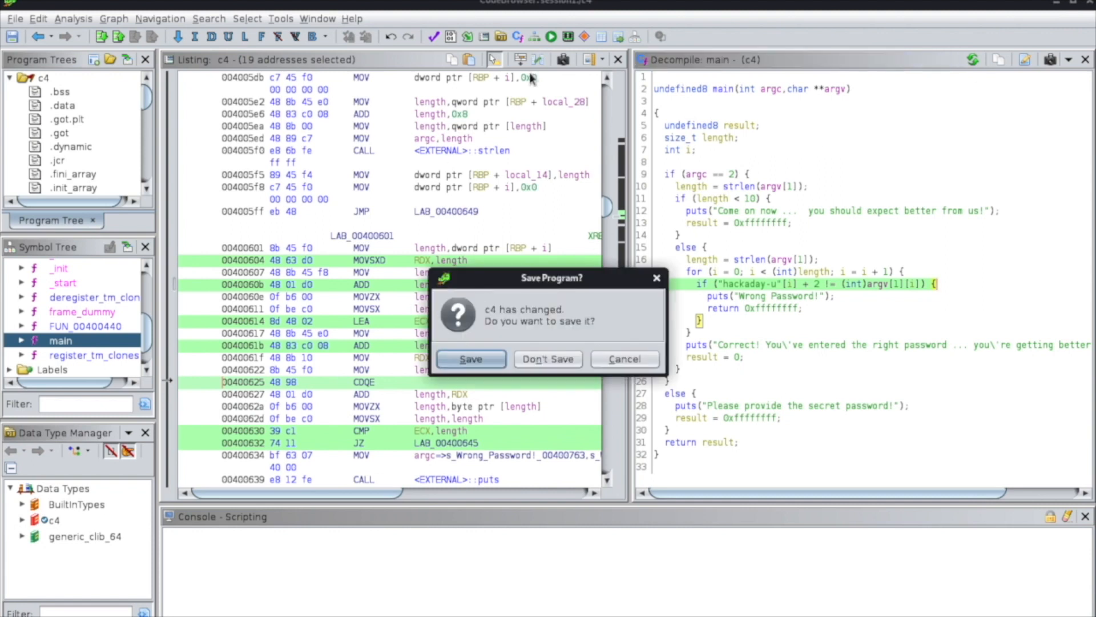
{"action": "left_click", "coordinate": [571, 364]}
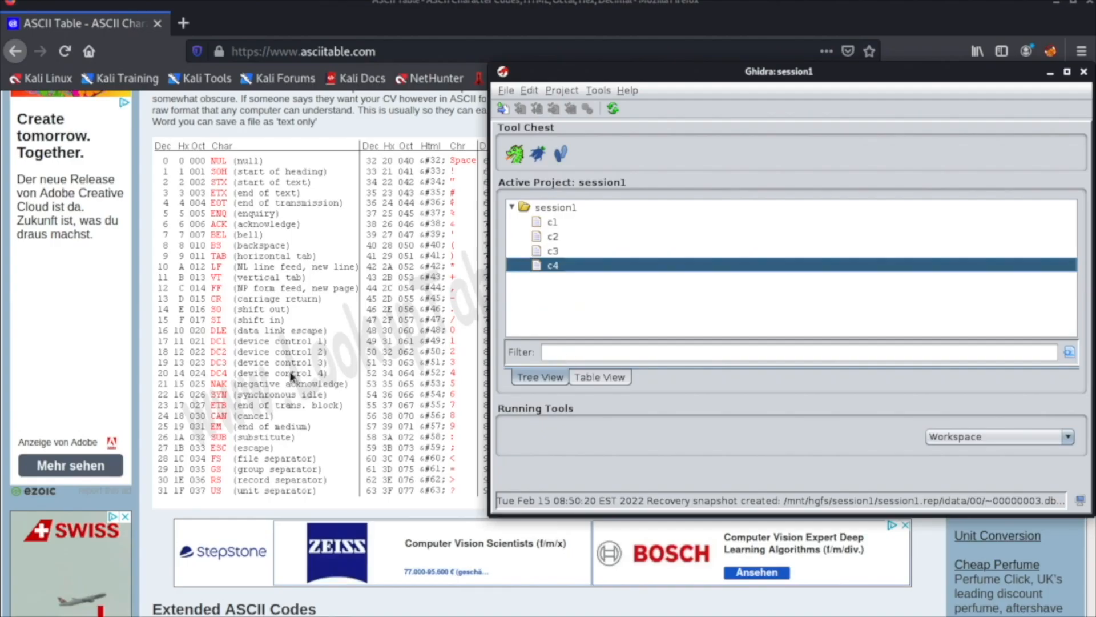
{"action": "left_click", "coordinate": [1086, 4]}
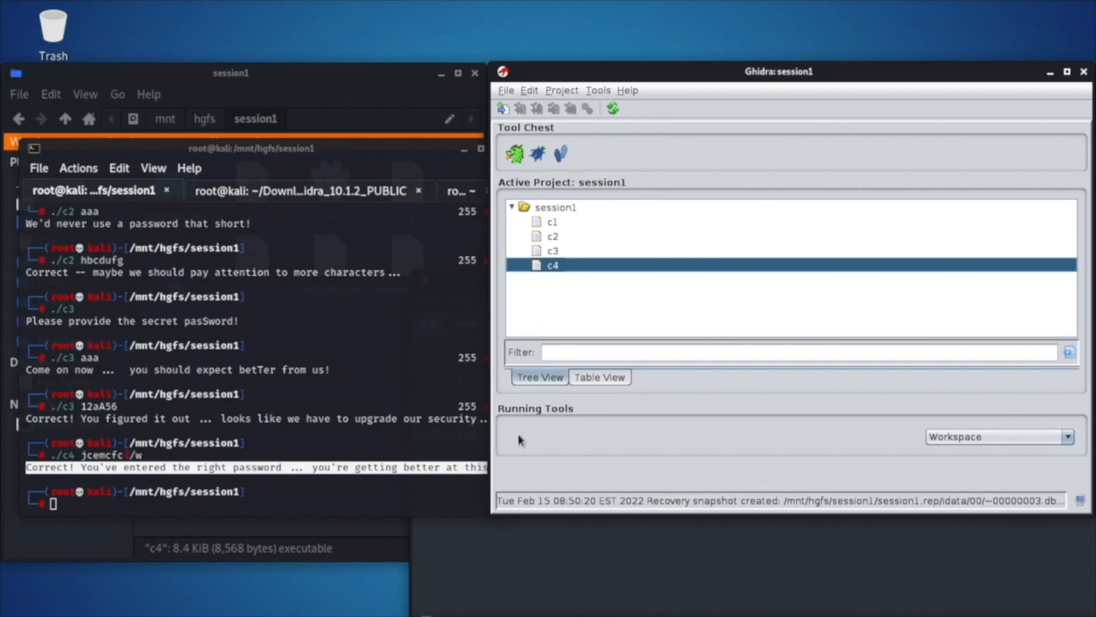
Import the c5 file from the session1 folder into the Ghidra project as an Executable and Linking Format program.
{"action": "left_click", "coordinate": [321, 540]}
{"action": "left_click", "coordinate": [255, 258]}
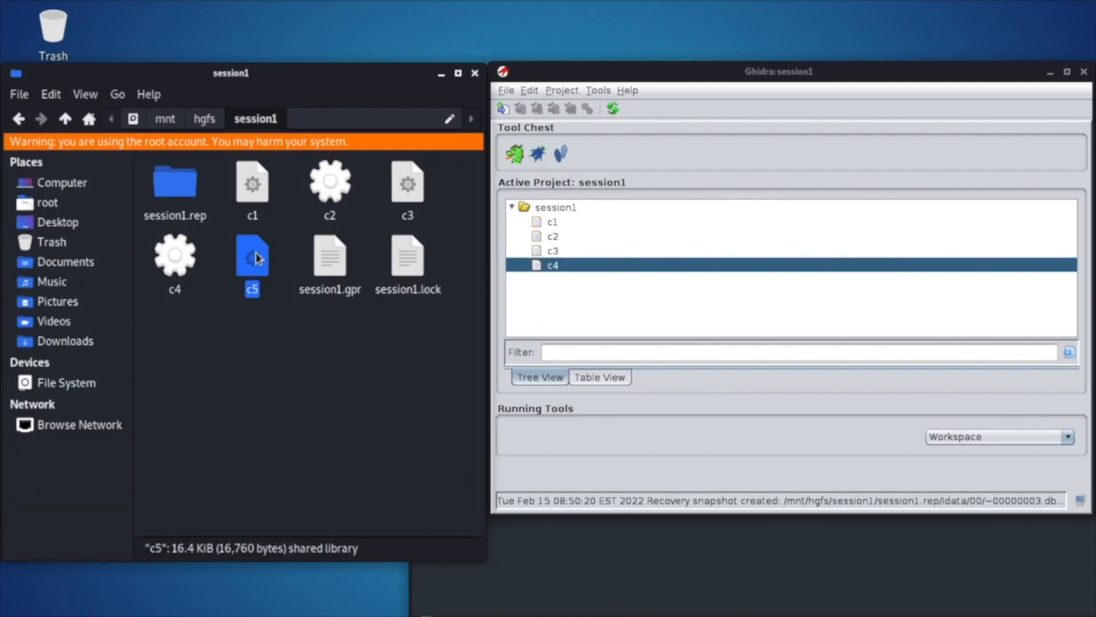
{"action": "left_click_drag", "start_coordinate": [259, 261], "coordinate": [603, 296]}
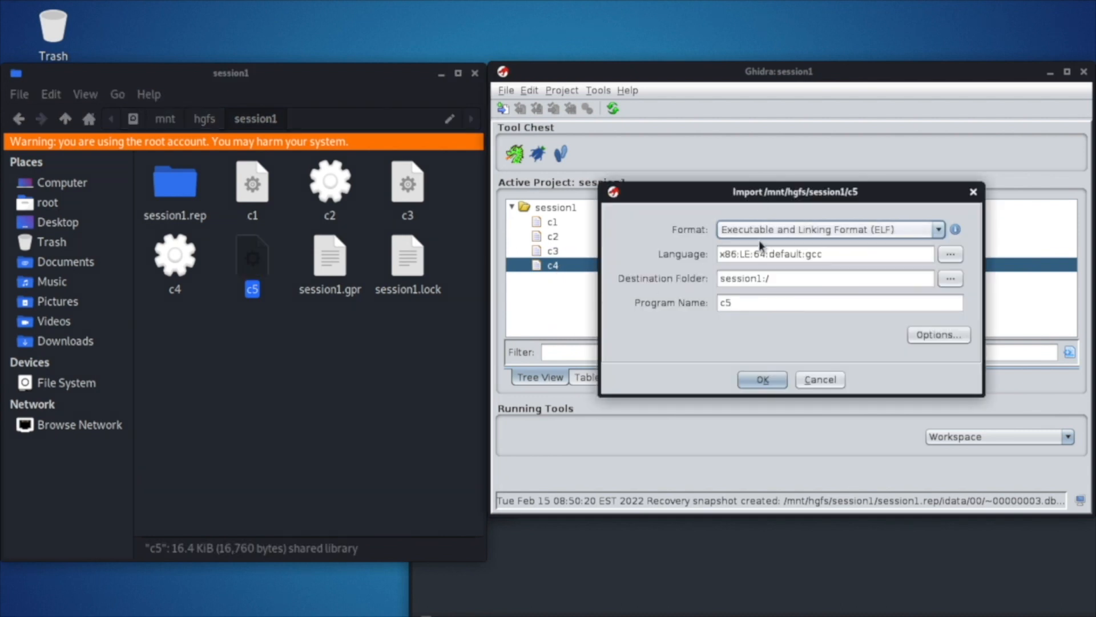
{"action": "left_click", "coordinate": [763, 383]}
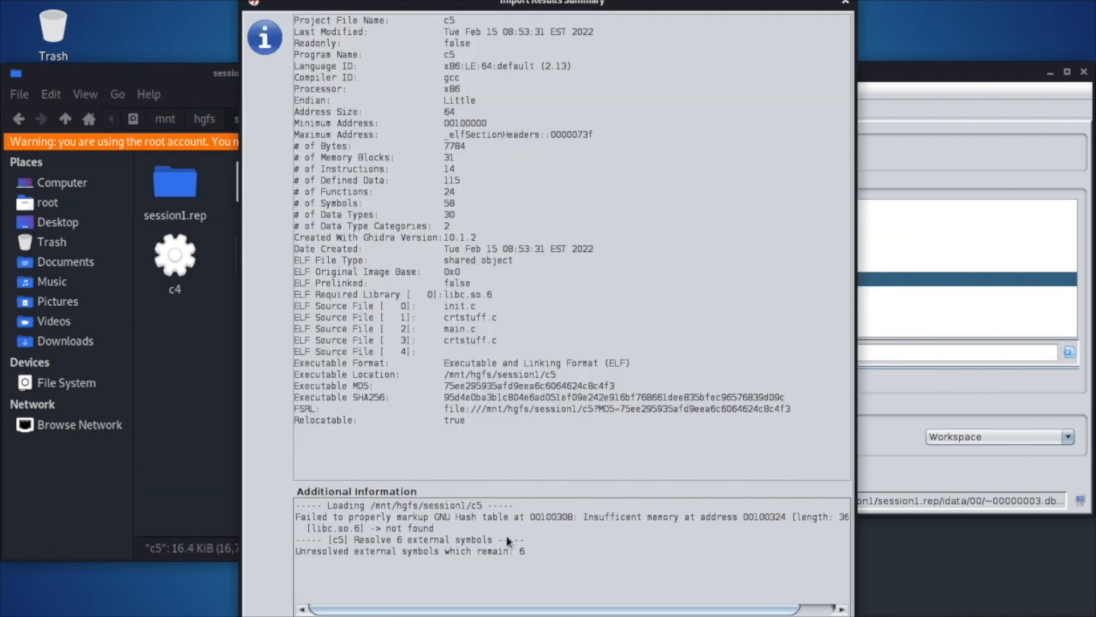
{"action": "key", "text": "Return"}
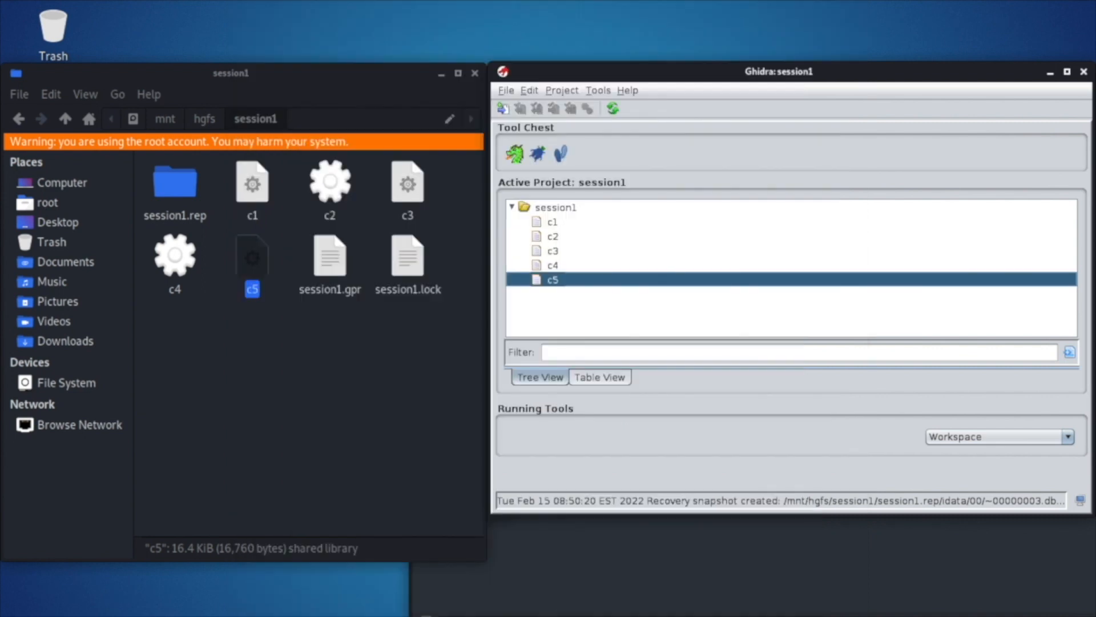
Open c5 in the CodeBrowser and run the auto-analysis with the default analyzers.
{"action": "left_click_drag", "start_coordinate": [559, 280], "coordinate": [515, 155]}
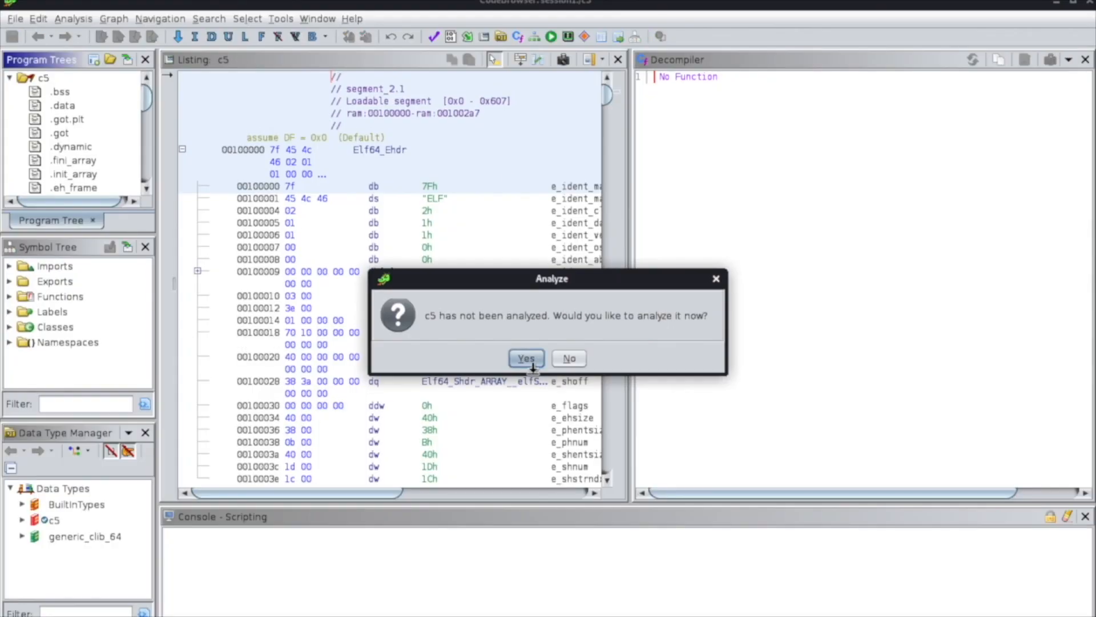
{"action": "left_click", "coordinate": [533, 365]}
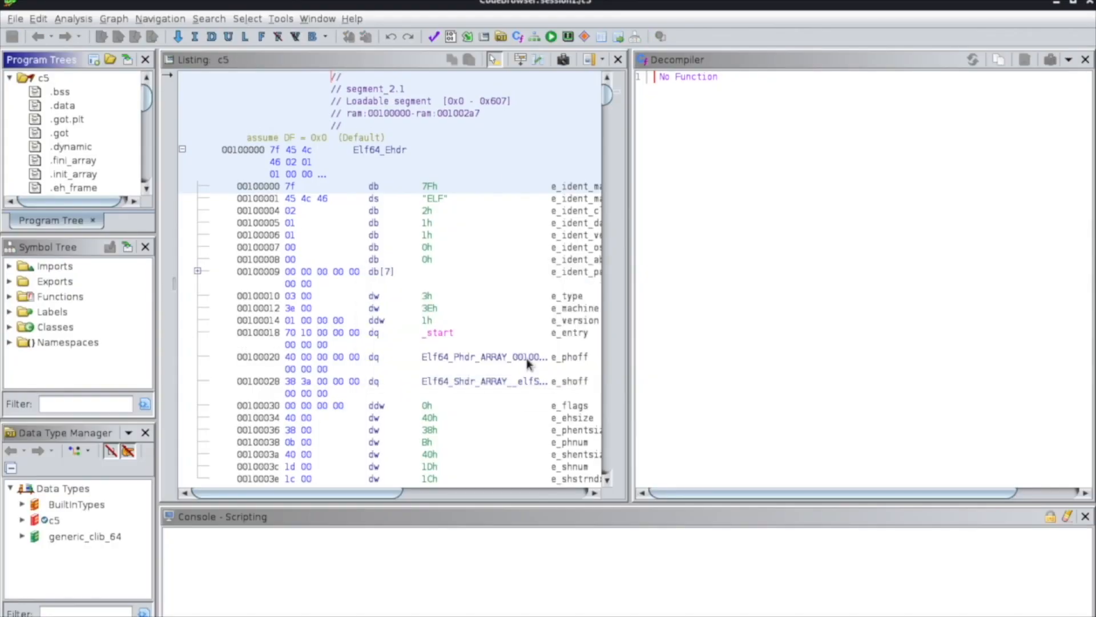
{"action": "left_click", "coordinate": [487, 532]}
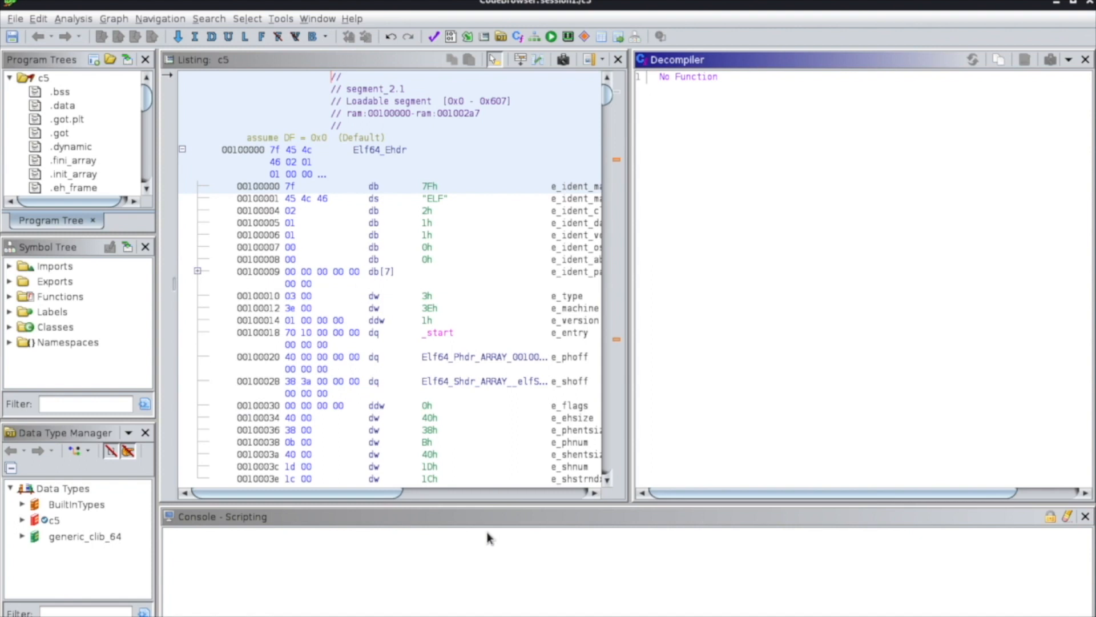
Expand the functions in c5's symbol tree and open main in the decompiler.
{"action": "left_click", "coordinate": [9, 296]}
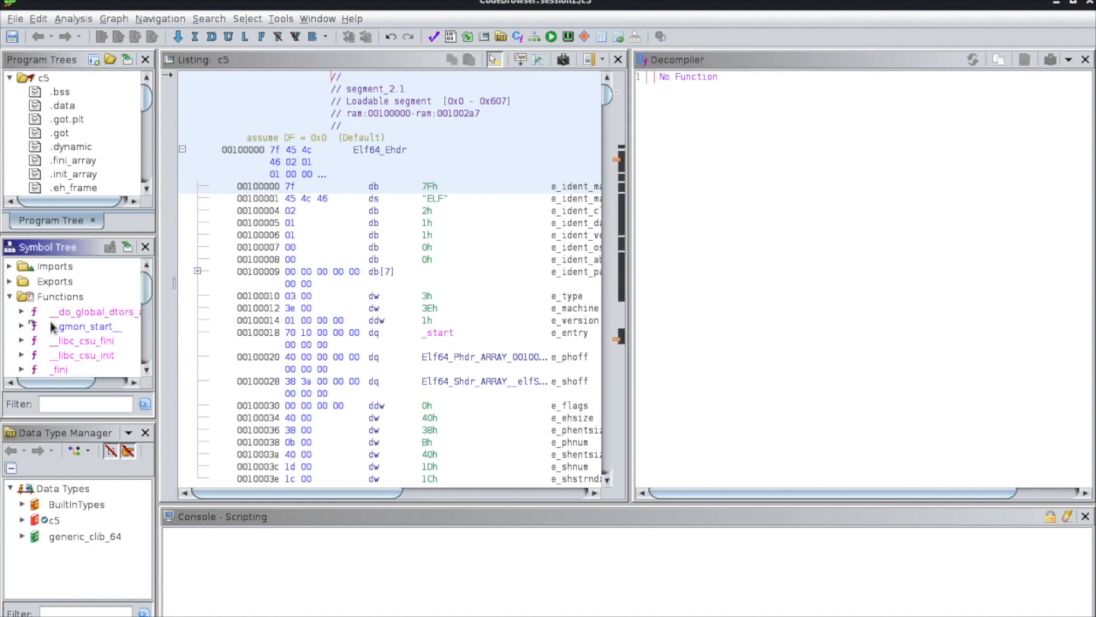
{"action": "left_click_drag", "start_coordinate": [146, 289], "coordinate": [147, 341]}
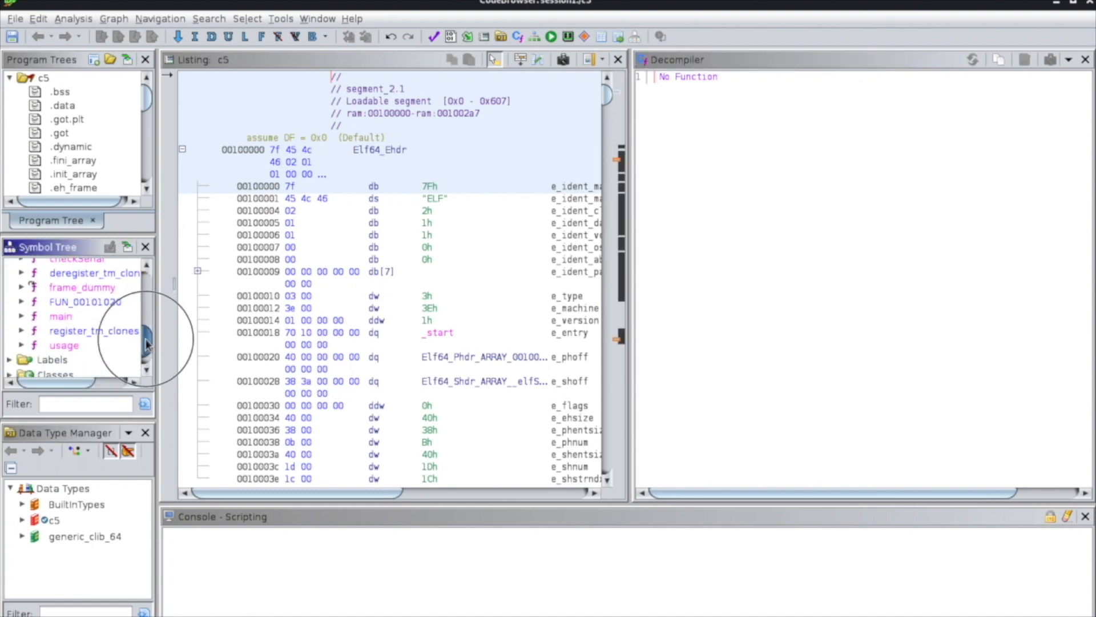
{"action": "double_click", "coordinate": [66, 316]}
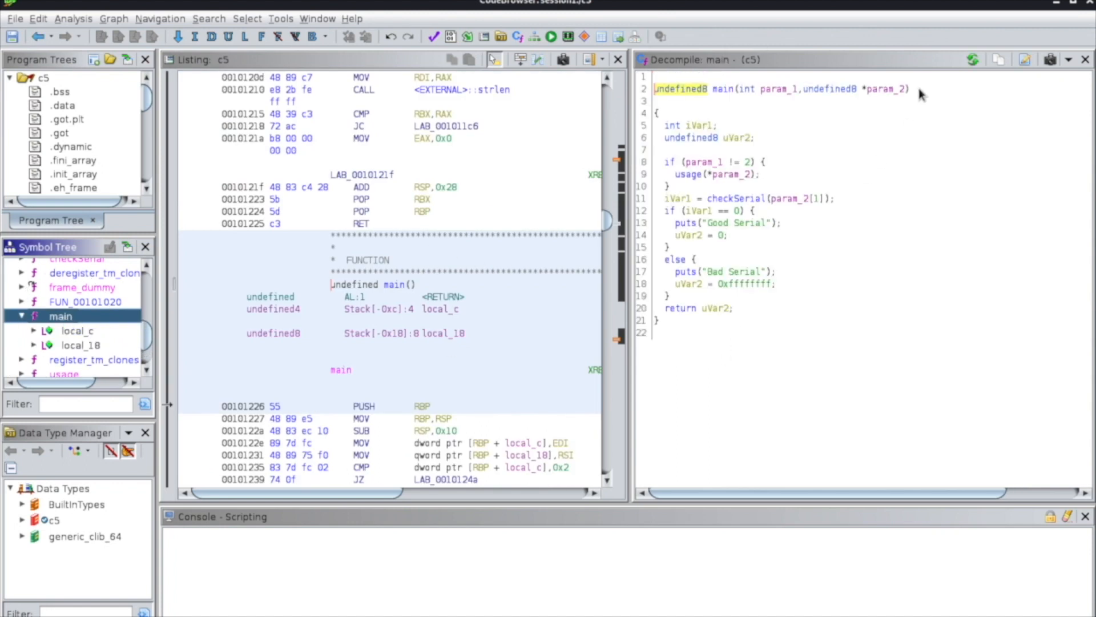
Open main's function signature for editing and rename its first parameter as argc.
{"action": "left_click", "coordinate": [651, 94]}
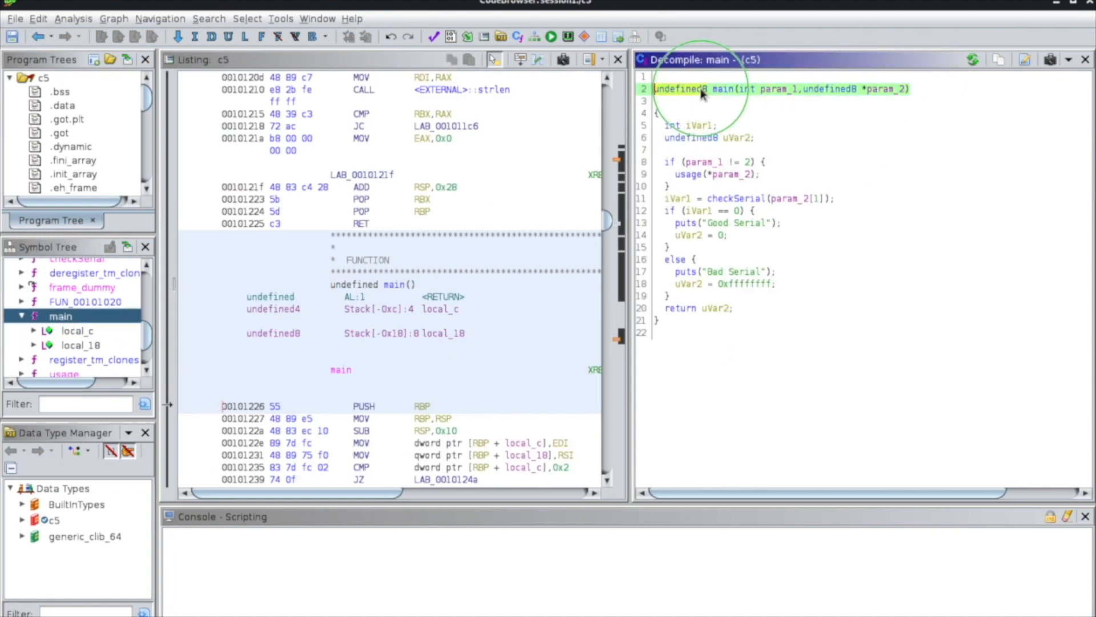
{"action": "right_click", "coordinate": [700, 89]}
{"action": "left_click", "coordinate": [765, 99]}
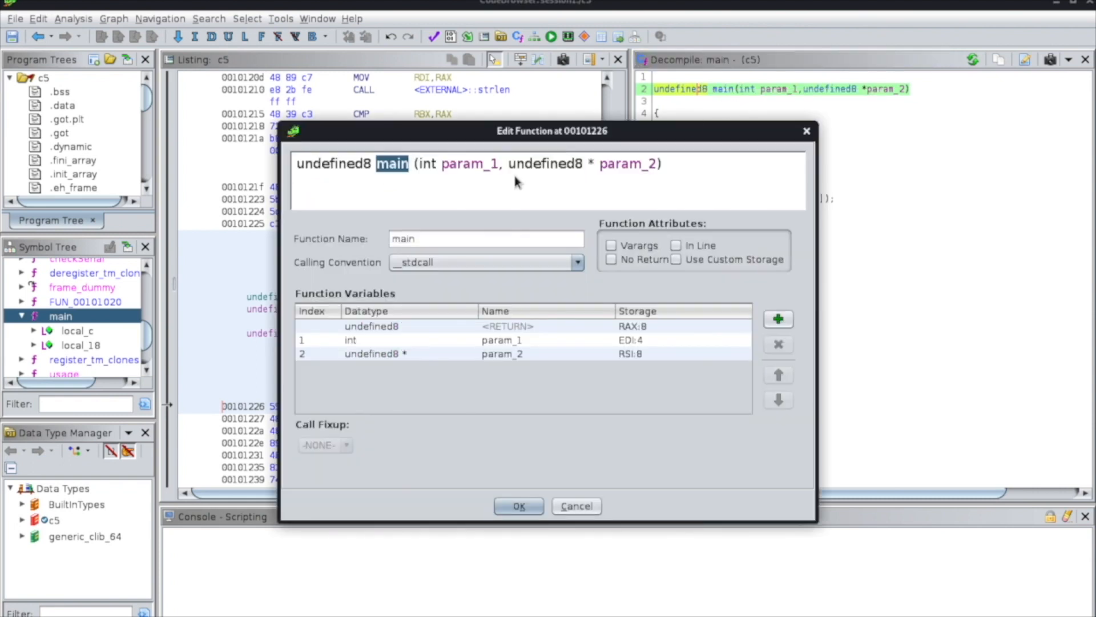
{"action": "double_click", "coordinate": [470, 165]}
{"action": "key", "text": "BackSpace"}
{"action": "key", "text": "Delete"}
{"action": "key", "text": "Delete"}
{"action": "key", "text": "Delete"}
{"action": "type", "text": "argc,"}
Change the second parameter of main to char ** argv and apply the edited signature.
{"action": "key", "text": "Delete"}
{"action": "key", "text": "Delete"}
{"action": "key", "text": "Delete"}
{"action": "key", "text": "Delete"}
{"action": "key", "text": "Delete"}
{"action": "key", "text": "Delete"}
{"action": "key", "text": "Delete"}
{"action": "key", "text": "Delete"}
{"action": "key", "text": "Delete"}
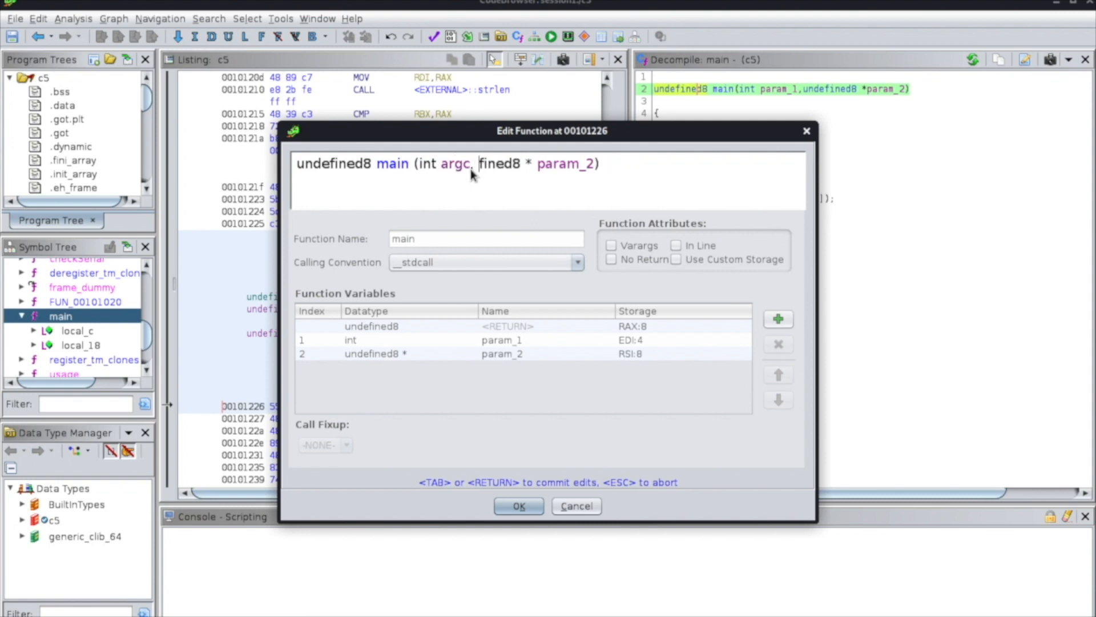
{"action": "key", "text": "Delete"}
{"action": "type", "text": "char "}
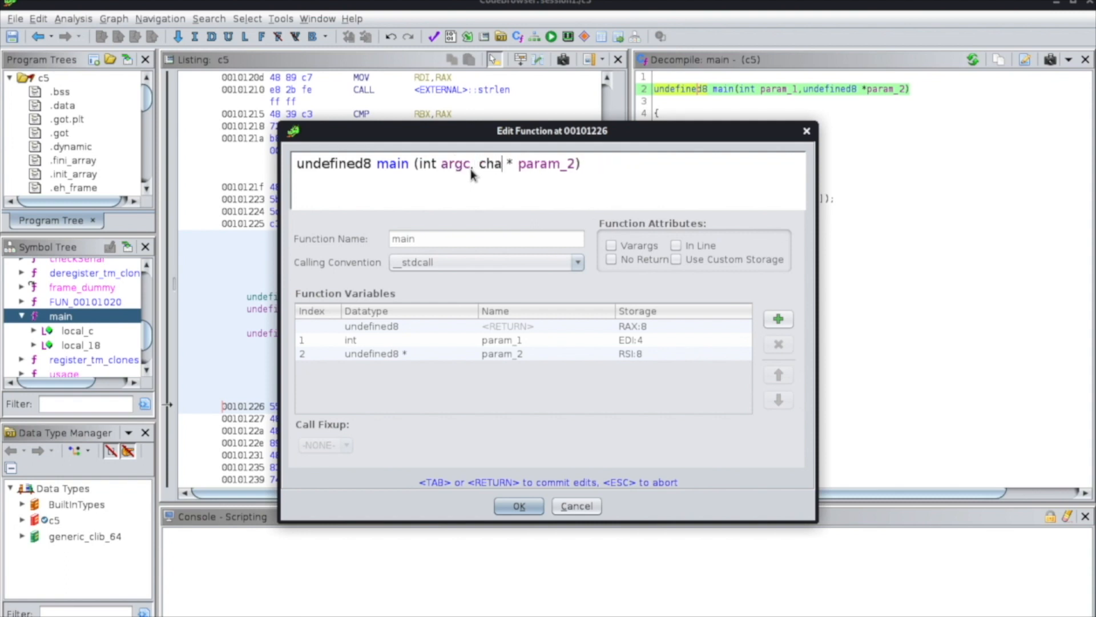
{"action": "type", "text": "*"}
{"action": "key", "text": "Delete"}
{"action": "key", "text": "Delete"}
{"action": "key", "text": "Delete"}
{"action": "key", "text": "Delete"}
{"action": "key", "text": "Delete"}
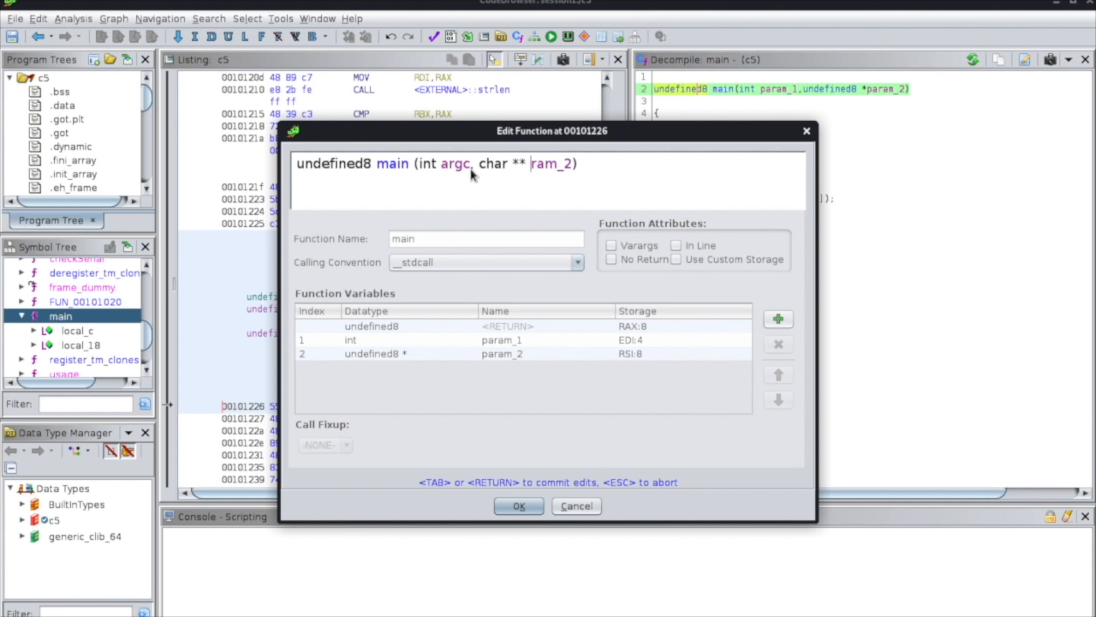
{"action": "type", "text": "arg"}
{"action": "key", "text": "BackSpace"}
{"action": "type", "text": ")"}
{"action": "left_click", "coordinate": [519, 506]}
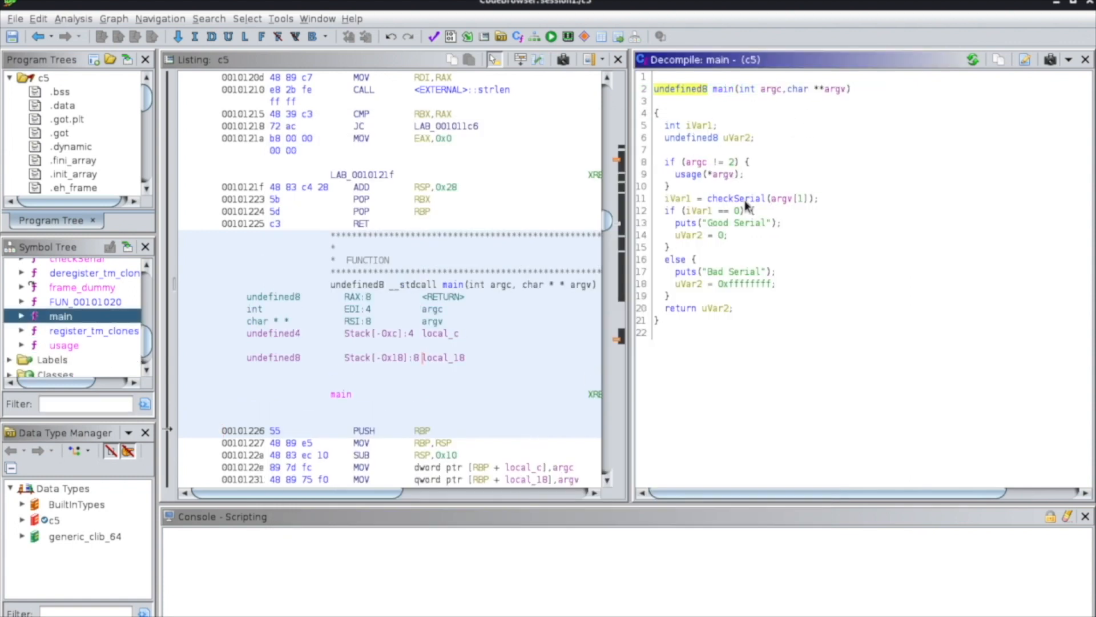
Highlight the uses of iVar1 in main's decompiled code, and rename the returned variable uVar2 as result.
{"action": "mouse_move", "coordinate": [746, 204]}
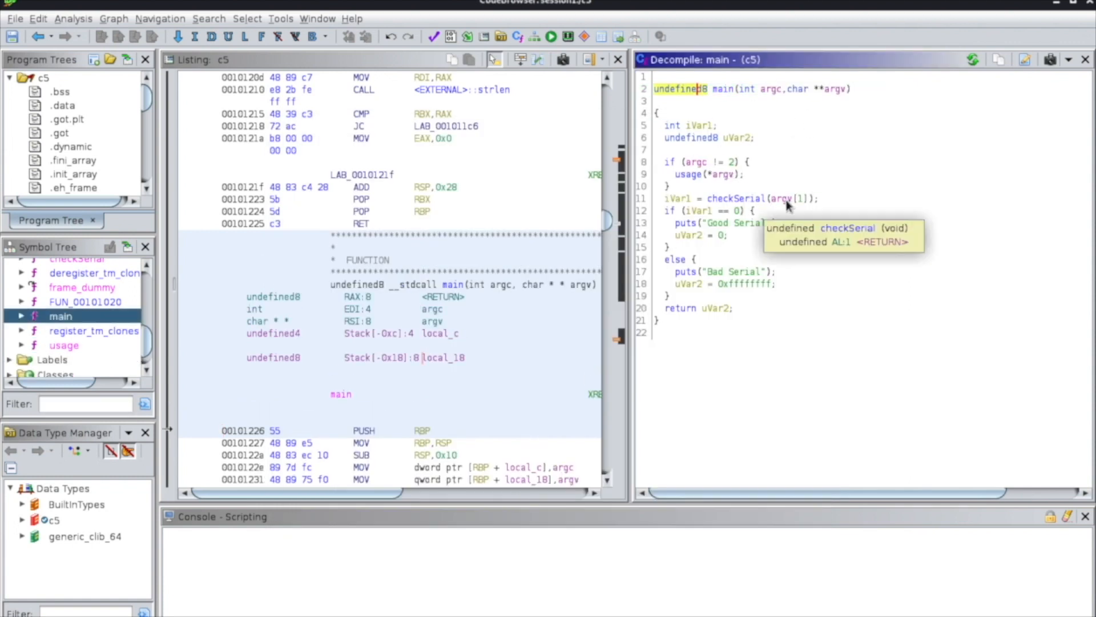
{"action": "left_click", "coordinate": [683, 176]}
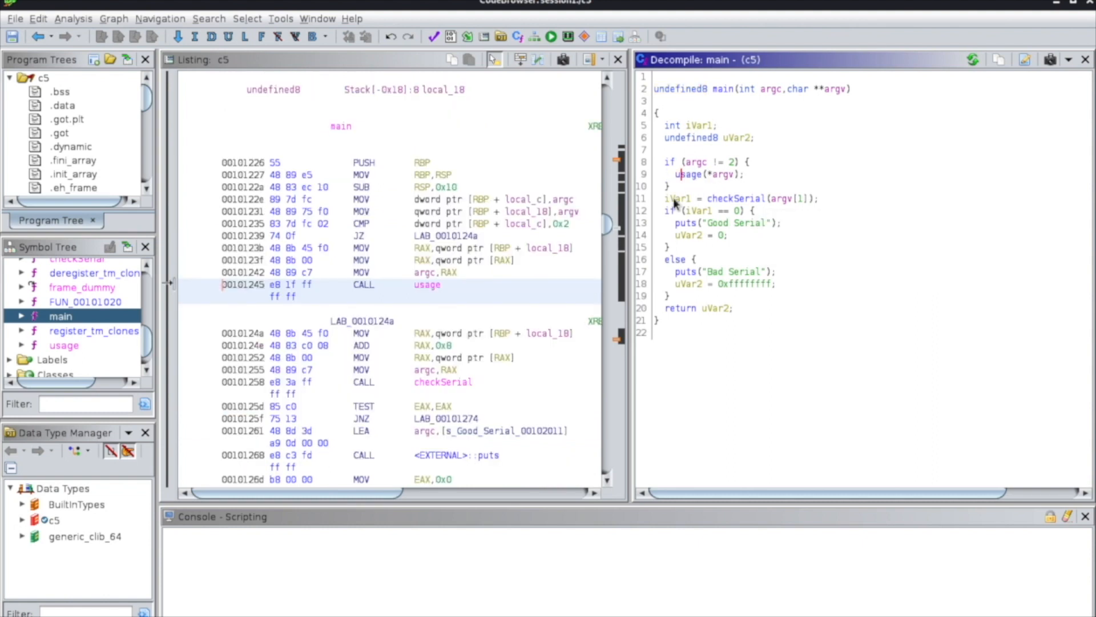
{"action": "mouse_move", "coordinate": [679, 201]}
{"action": "left_click", "coordinate": [702, 127]}
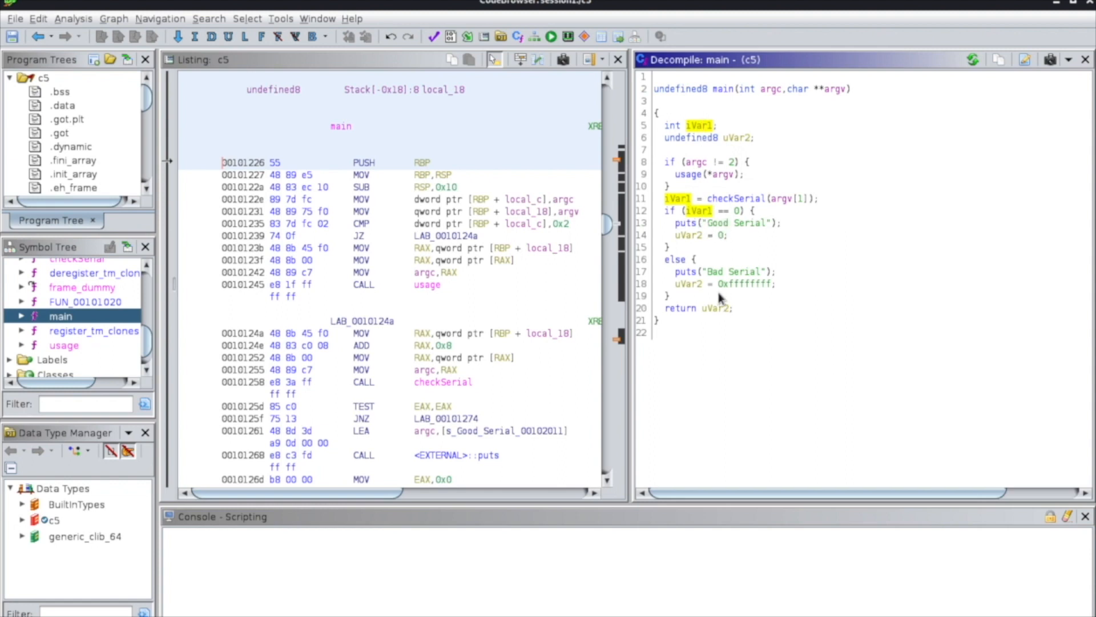
{"action": "left_click", "coordinate": [739, 138]}
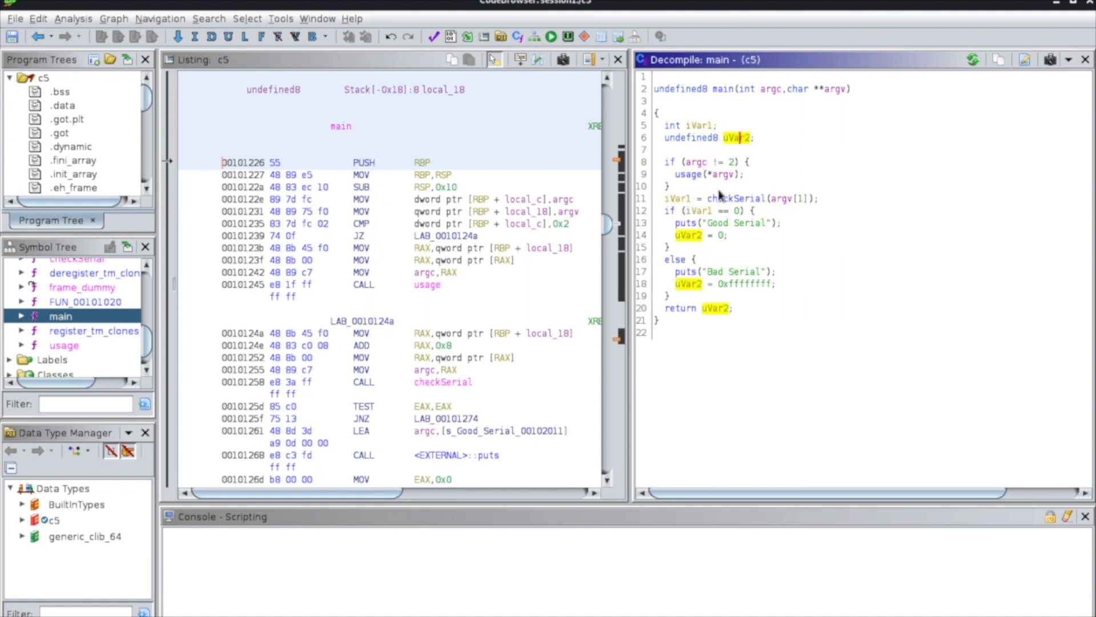
{"action": "type", "text": "l"}
{"action": "type", "text": "res"}
{"action": "left_click", "coordinate": [521, 353]}
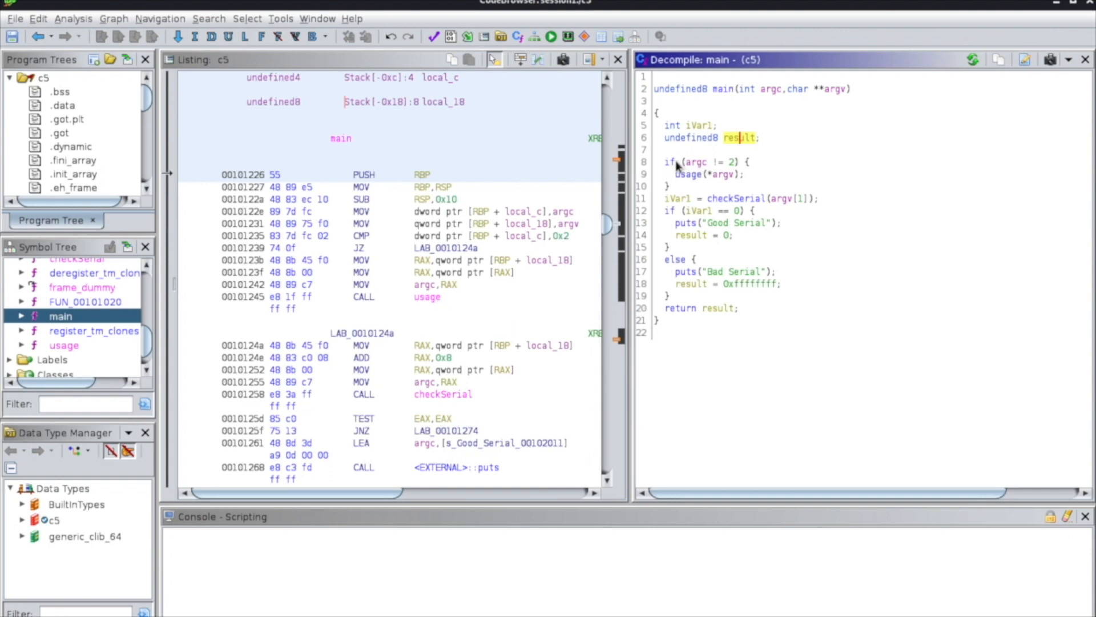
Examine the argc != 2 check and its usage(*argv) call in main, and open the usage function.
{"action": "left_click_drag", "start_coordinate": [689, 166], "coordinate": [736, 169]}
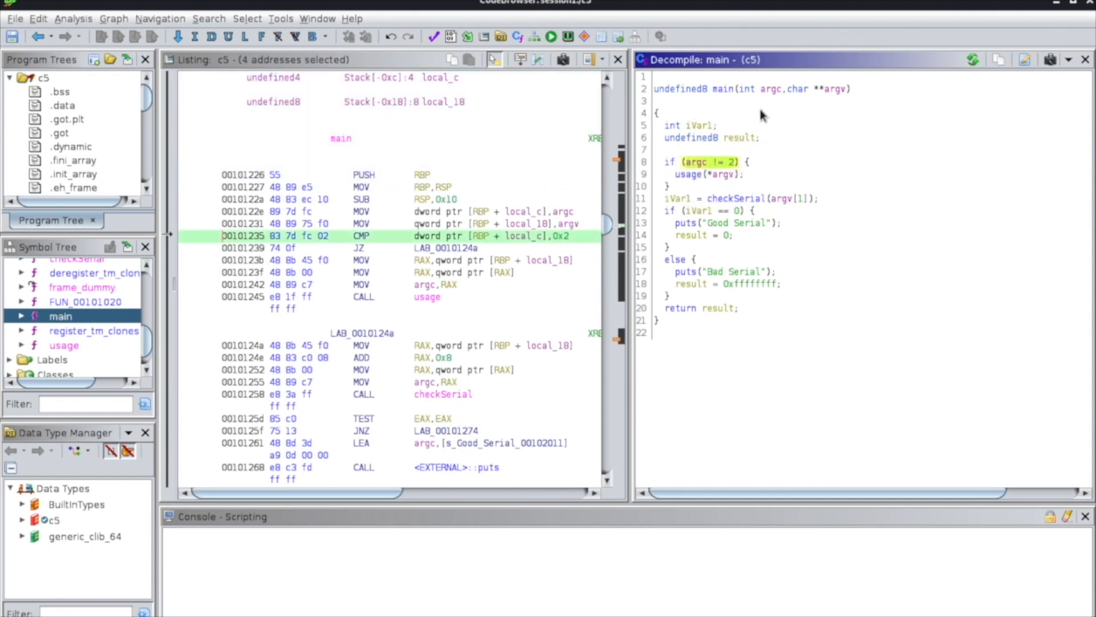
{"action": "left_click", "coordinate": [769, 90]}
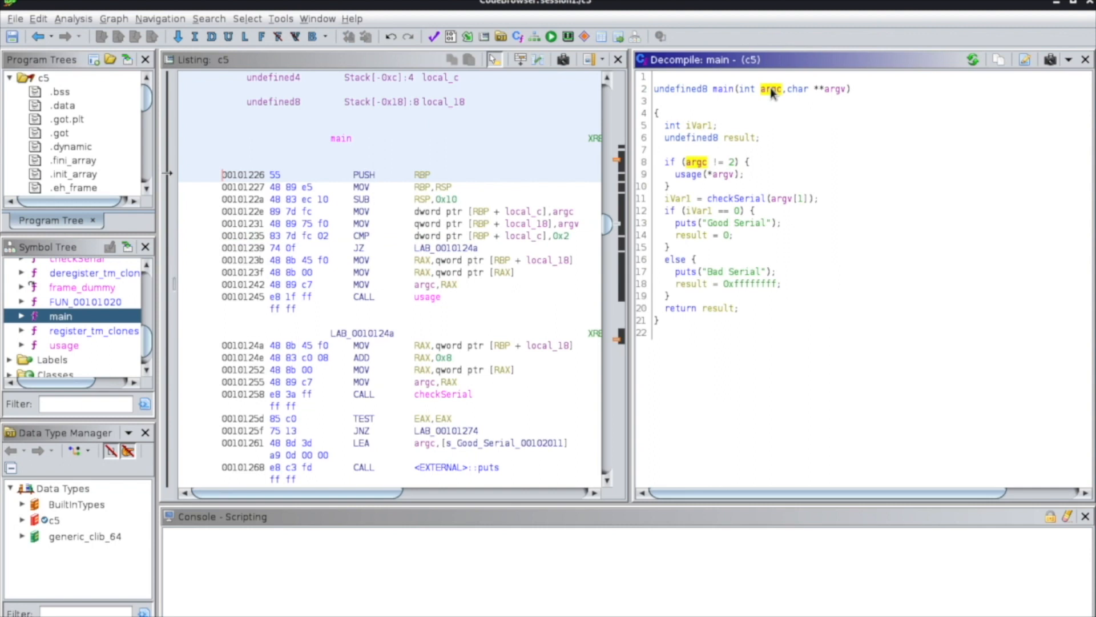
{"action": "left_click", "coordinate": [691, 166]}
{"action": "left_click_drag", "start_coordinate": [690, 166], "coordinate": [732, 166]}
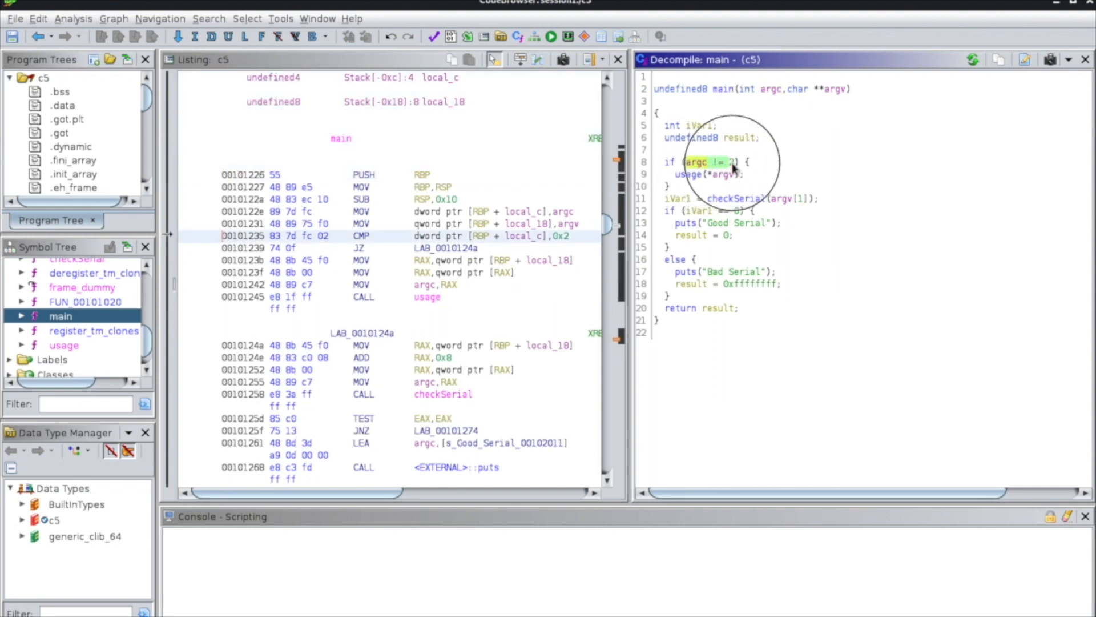
{"action": "left_click_drag", "start_coordinate": [677, 175], "coordinate": [745, 178]}
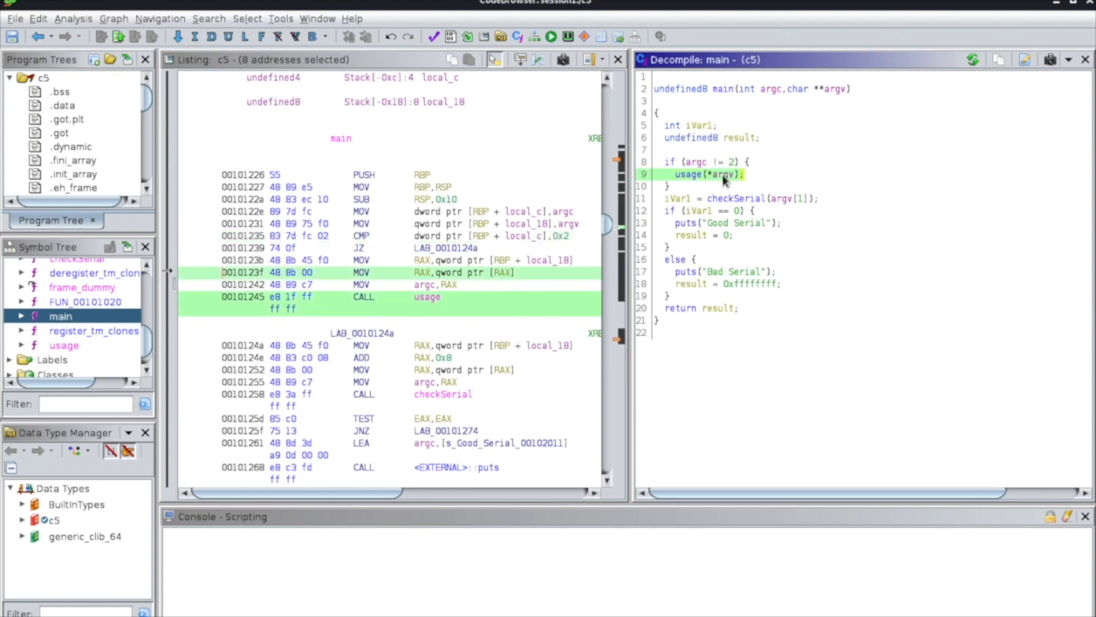
{"action": "mouse_move", "coordinate": [689, 182]}
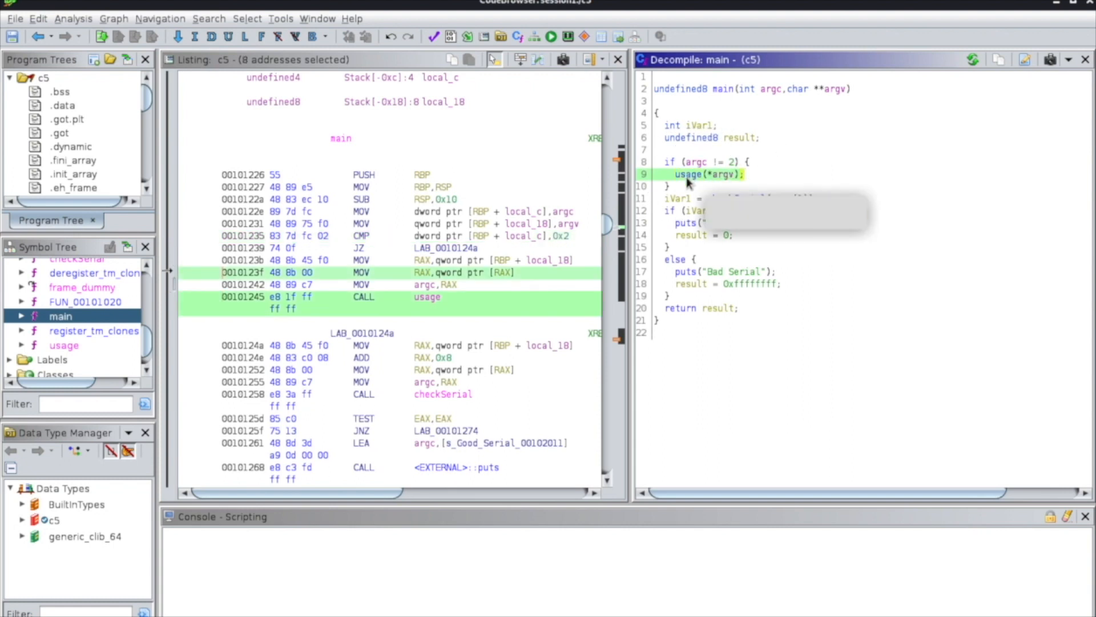
{"action": "double_click", "coordinate": [690, 176]}
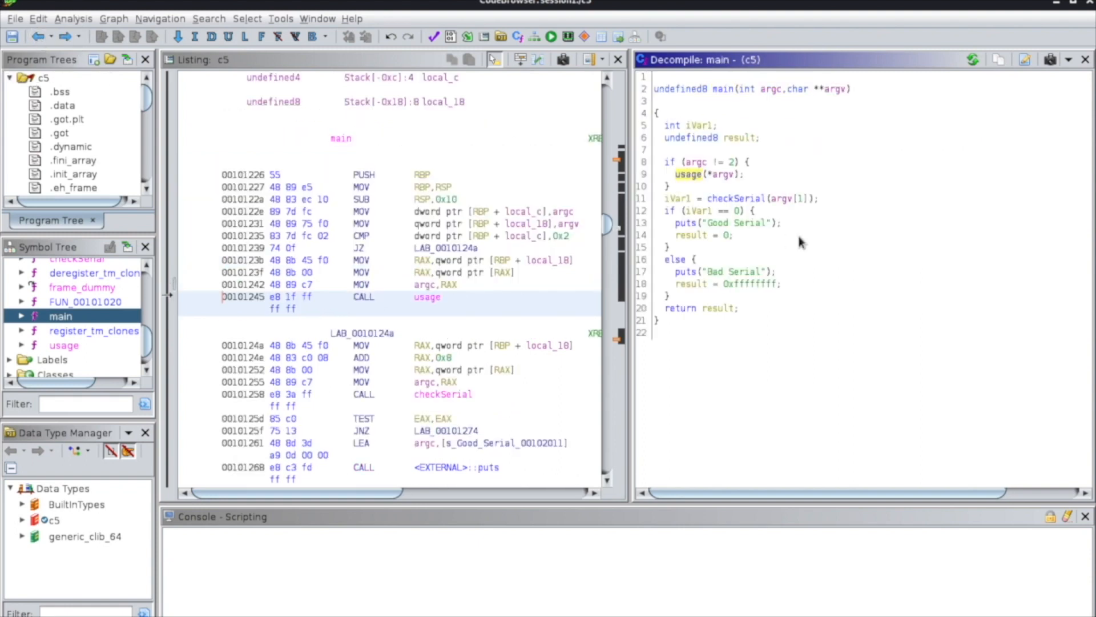
Highlight the dereferenced argv argument of the usage call in main's decompiled code to locate its matching instruction.
{"action": "left_click", "coordinate": [721, 174]}
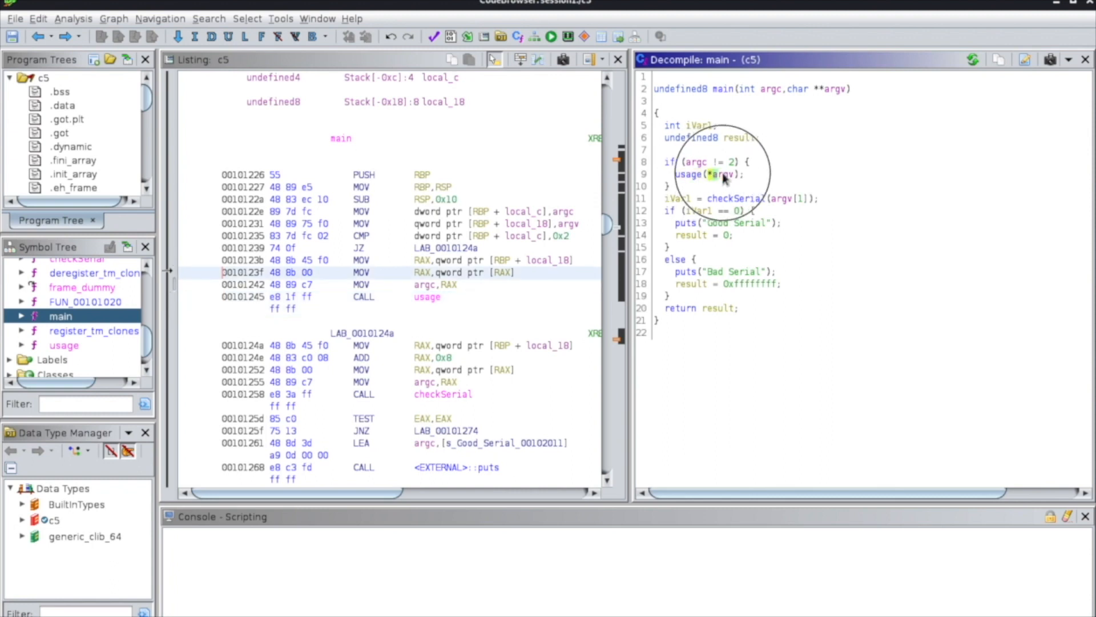
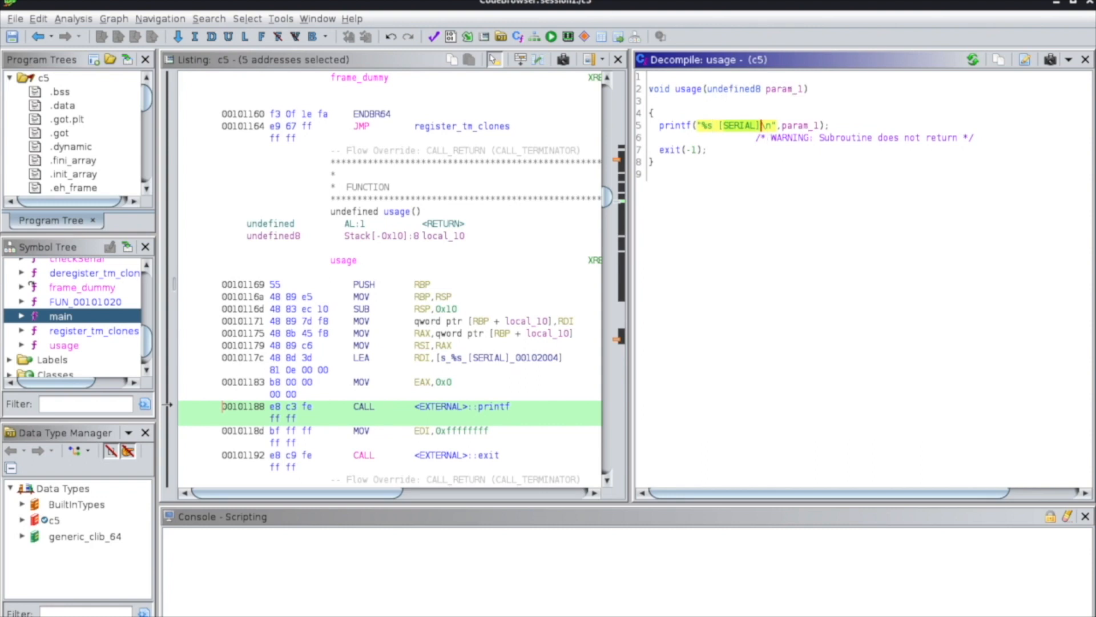
Switch to the terminal and run ./c5 without a serial argument to check its usage output.
{"action": "key", "text": "alt+Tab"}
{"action": "type", "text": "./c"}
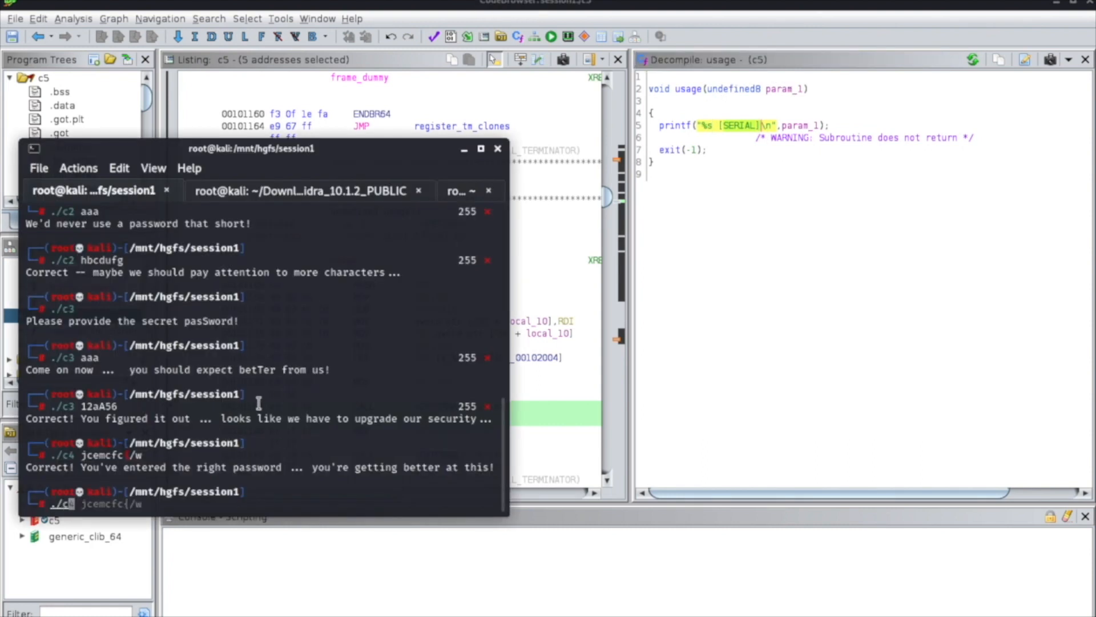
{"action": "type", "text": "5"}
{"action": "key", "text": "Return"}
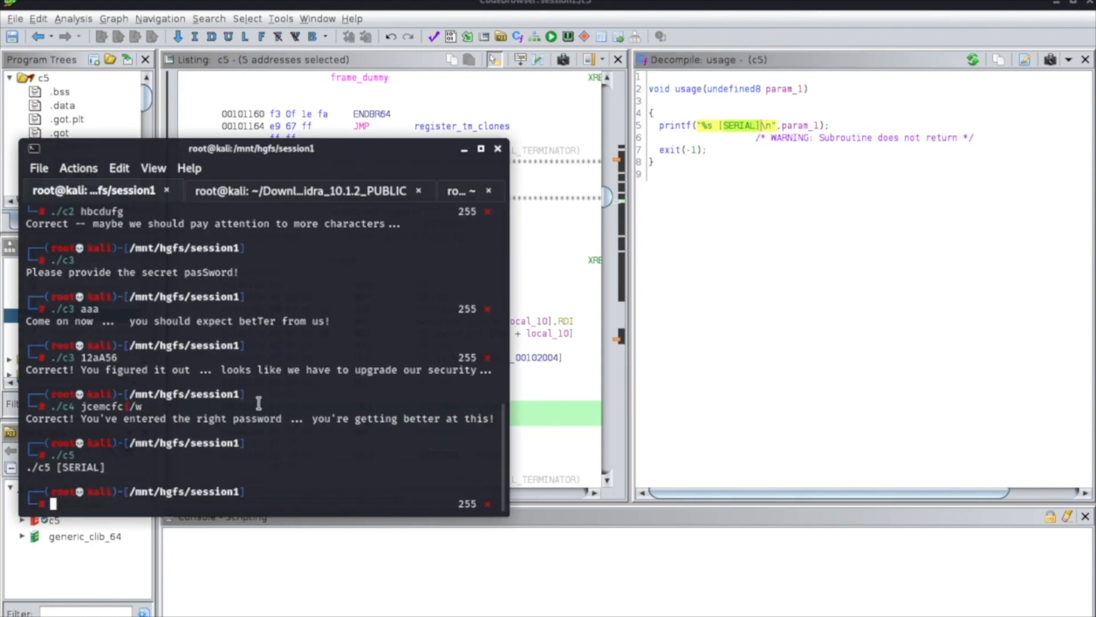
Highlight the program name in the c5 usage output and compare it with the %s placeholder in the decompiled printf call.
{"action": "left_click_drag", "start_coordinate": [26, 469], "coordinate": [50, 467]}
{"action": "mouse_move", "coordinate": [56, 454]}
{"action": "left_mouse_down"}
{"action": "mouse_move", "coordinate": [78, 454]}
{"action": "mouse_move", "coordinate": [50, 467]}
{"action": "left_mouse_up"}
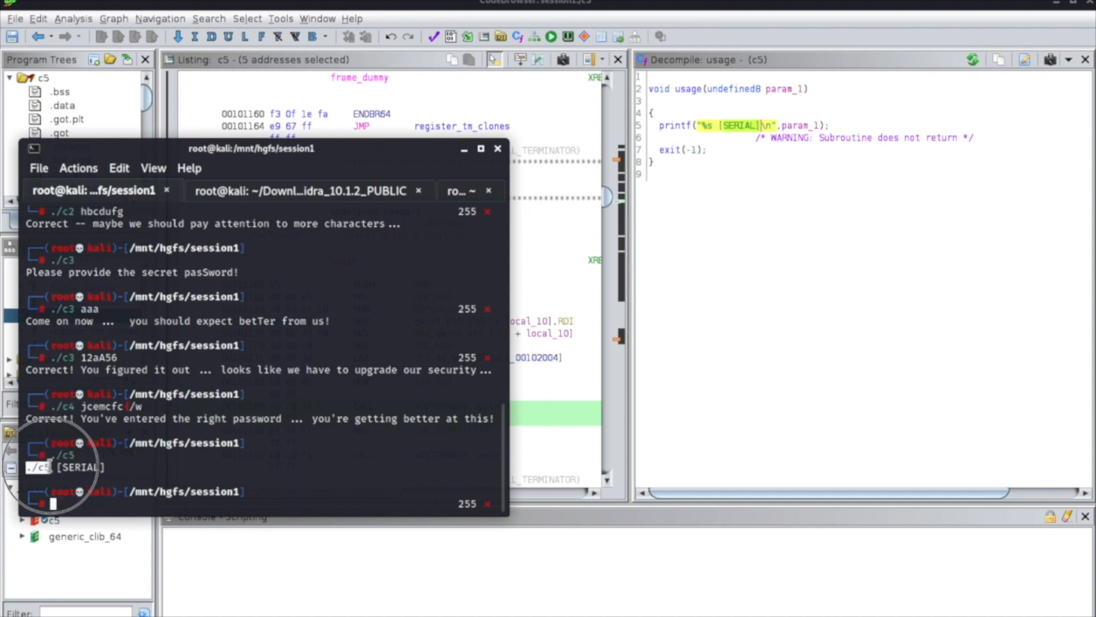
{"action": "left_click", "coordinate": [704, 123]}
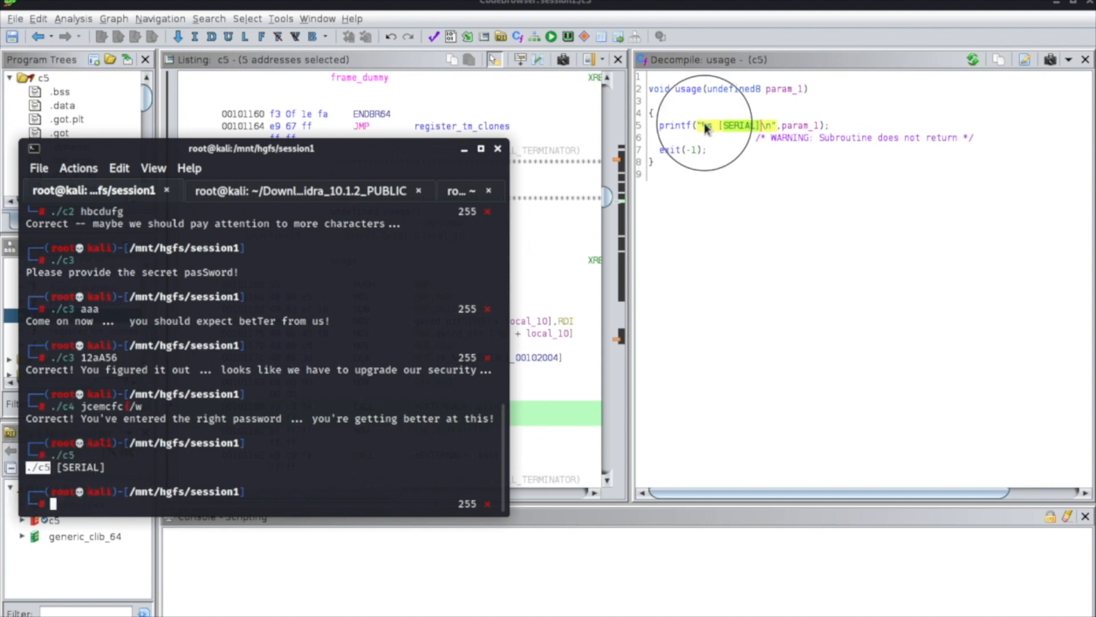
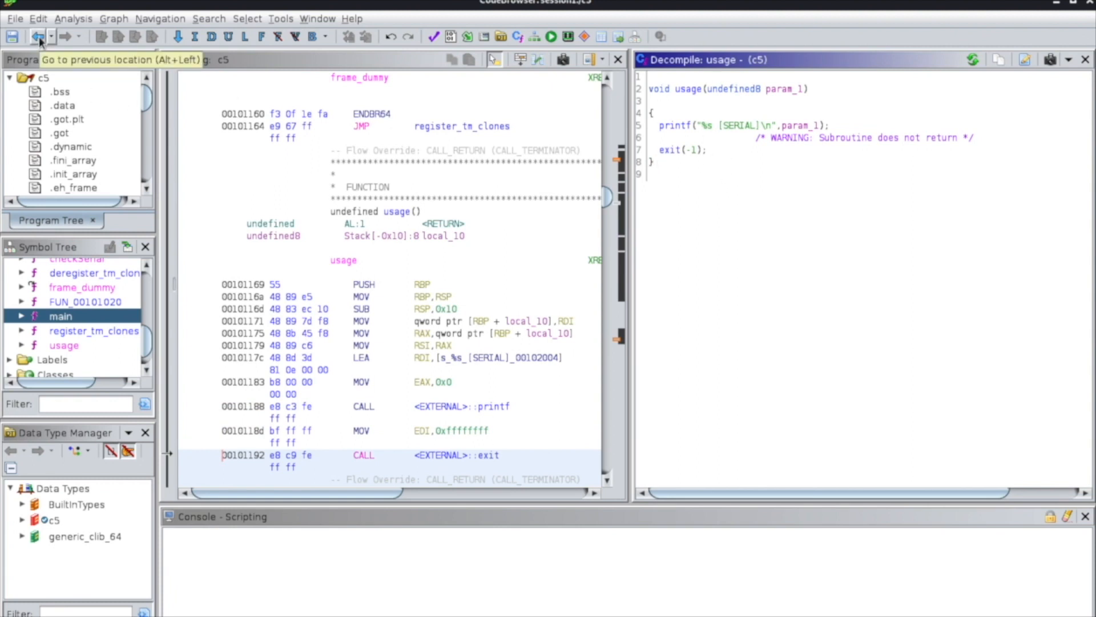
Return to the decompiled main function and examine its argc check block and the variable that receives checkSerial's return value.
{"action": "left_click", "coordinate": [39, 38]}
{"action": "left_click", "coordinate": [39, 38]}
{"action": "left_click", "coordinate": [39, 38]}
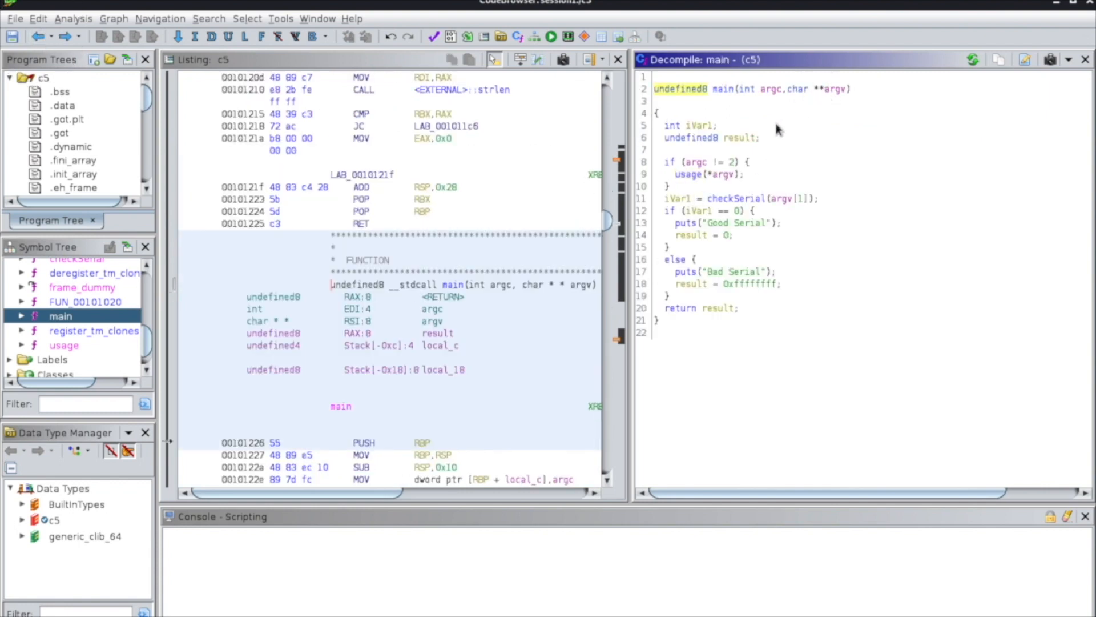
{"action": "left_click", "coordinate": [666, 162]}
{"action": "left_click_drag", "start_coordinate": [666, 165], "coordinate": [682, 191]}
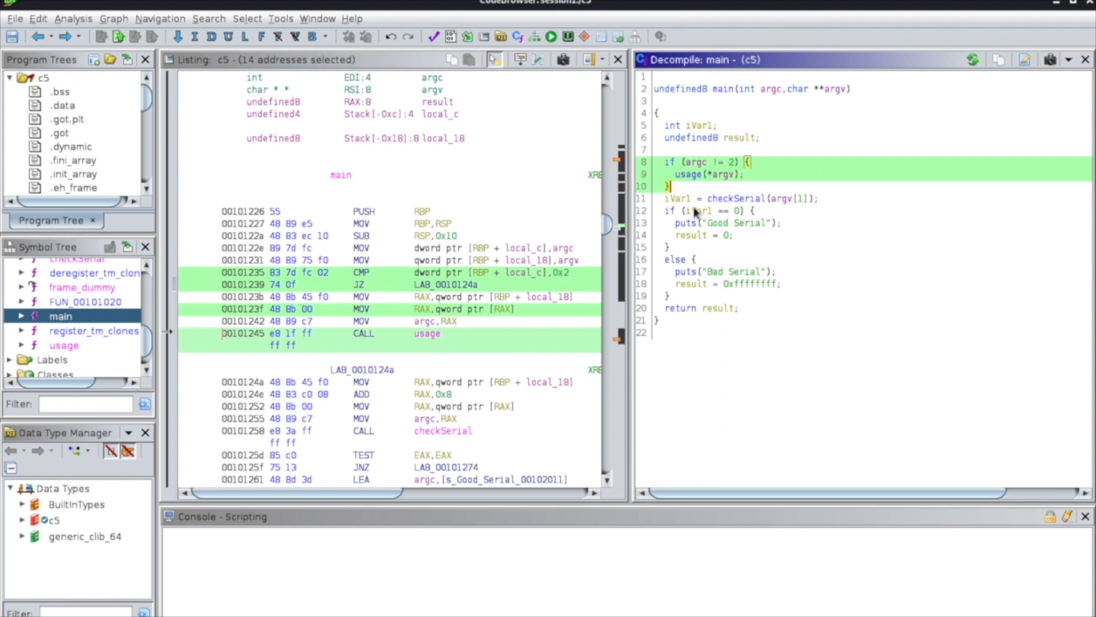
{"action": "left_click", "coordinate": [676, 200]}
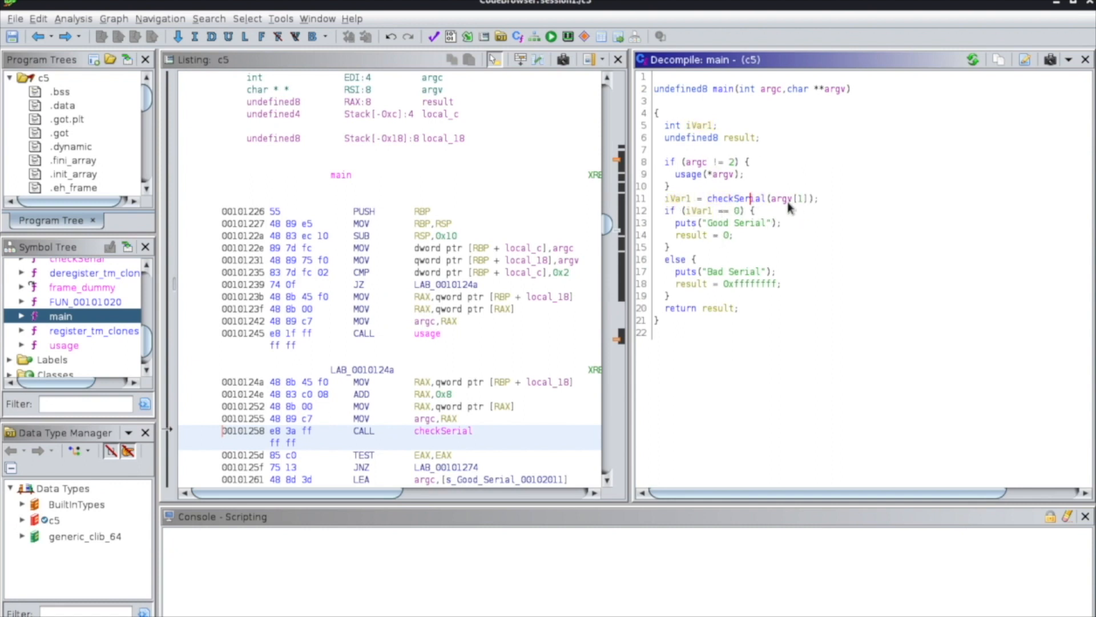
Examine the argv[1] argument passed to checkSerial, and trace where iVar1 is used in the check before the "Good Serial" message.
{"action": "left_click", "coordinate": [797, 201]}
{"action": "left_click_drag", "start_coordinate": [798, 201], "coordinate": [809, 201]}
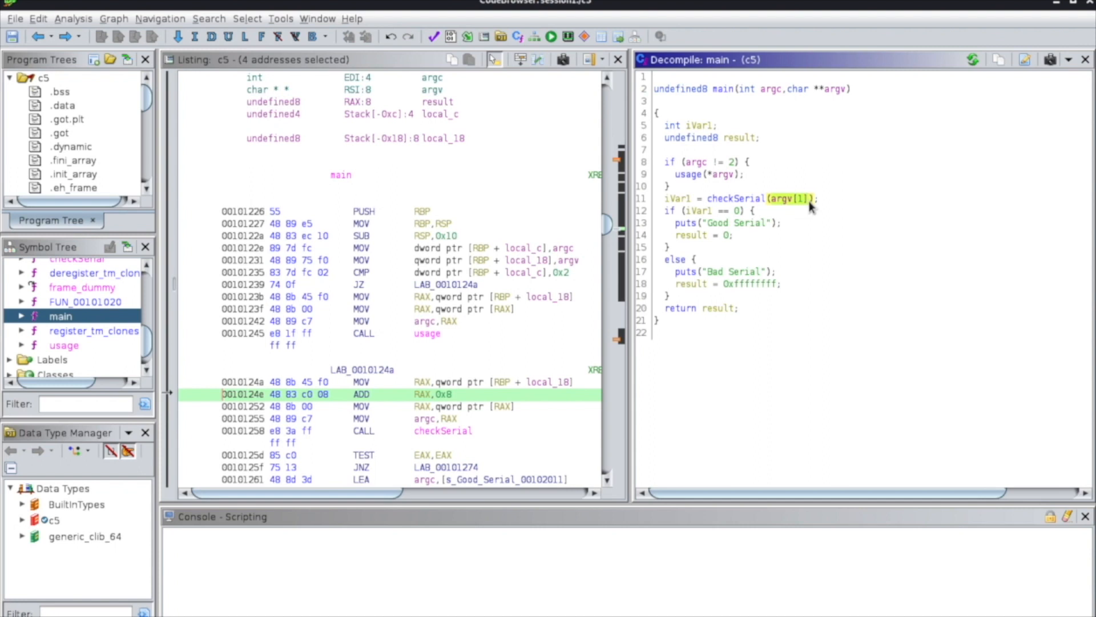
{"action": "left_click", "coordinate": [682, 198]}
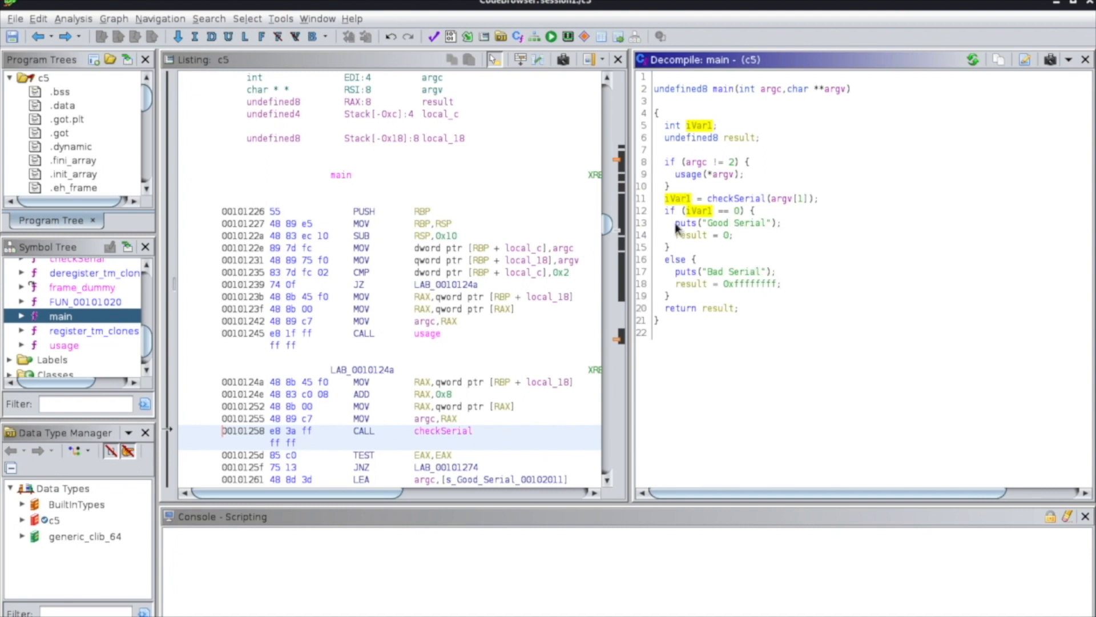
{"action": "left_click", "coordinate": [785, 225]}
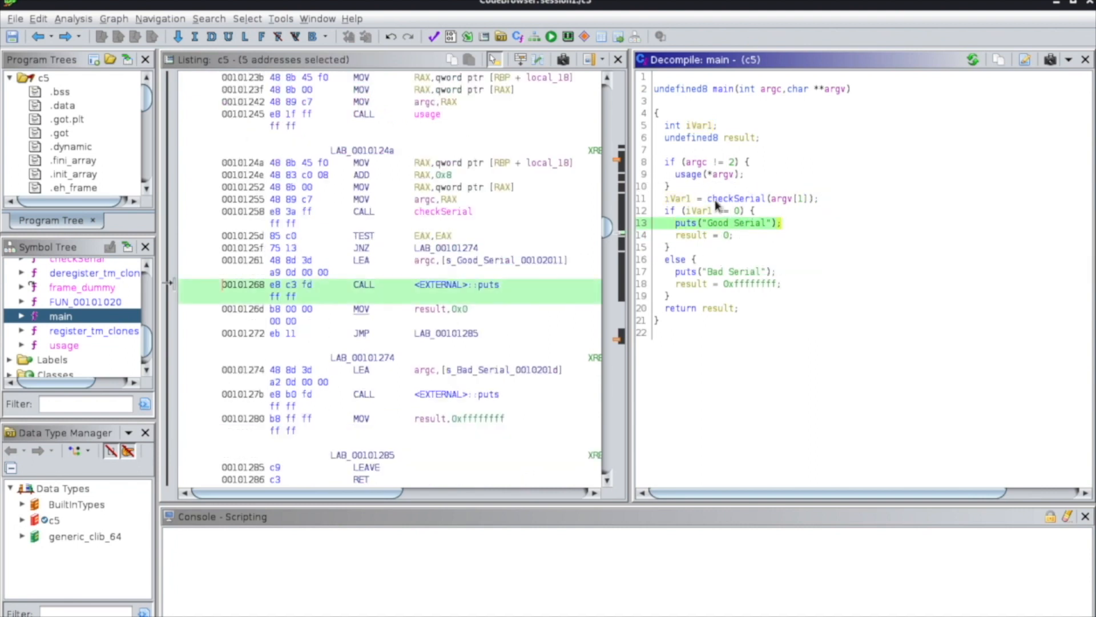
{"action": "left_click", "coordinate": [738, 210]}
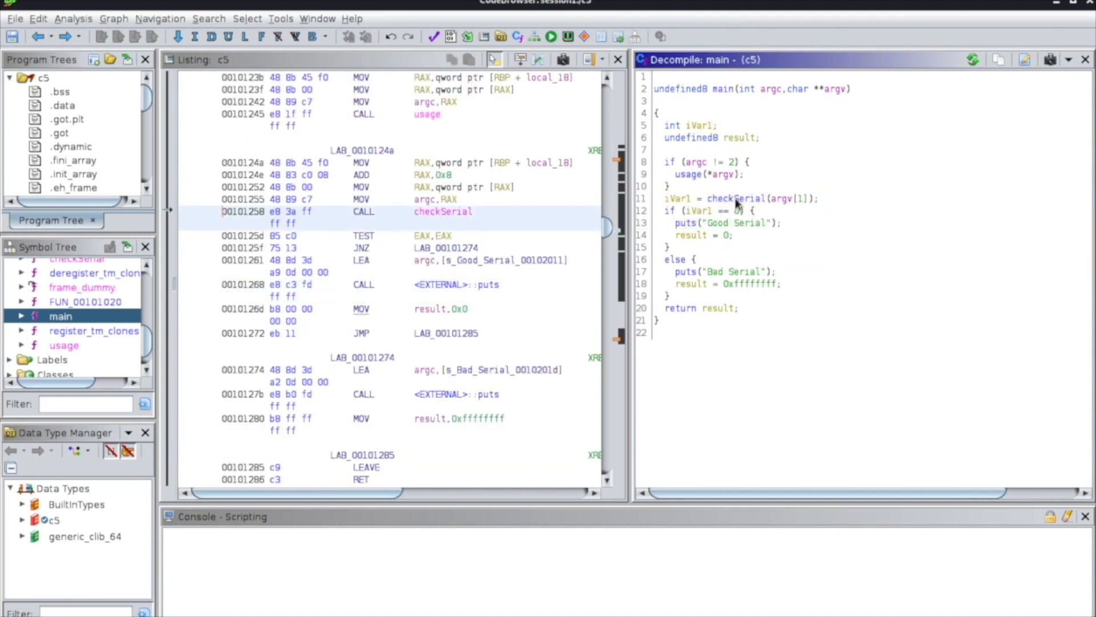
{"action": "left_click", "coordinate": [687, 200]}
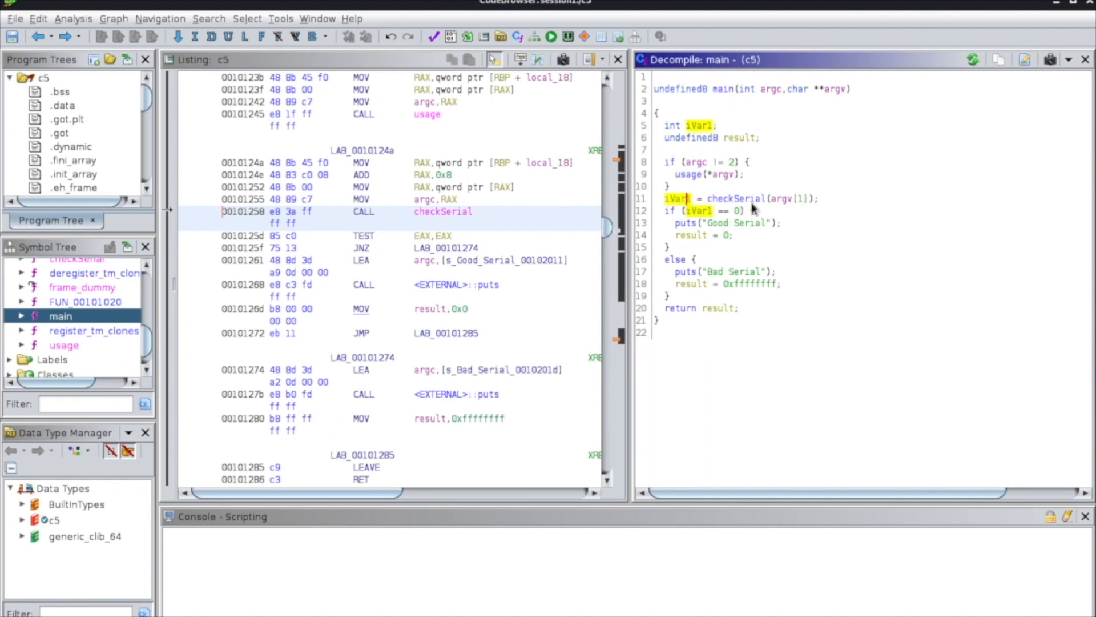
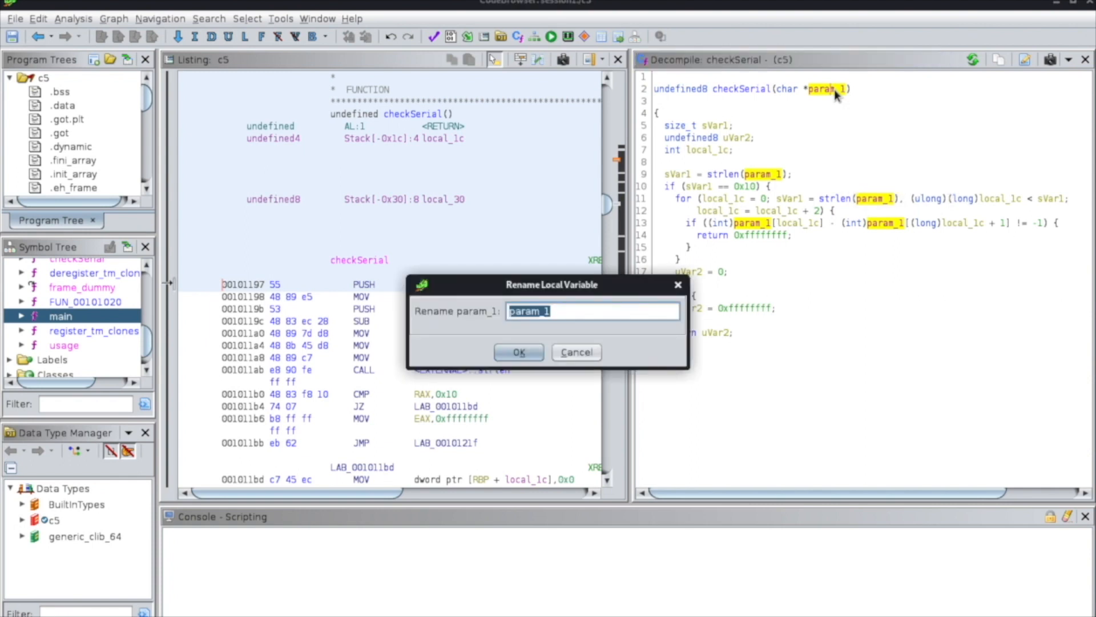
Rename checkSerial's param_1 parameter to userinput, and select the sVar1 variable in its size_t declaration.
{"action": "type", "text": "userinput"}
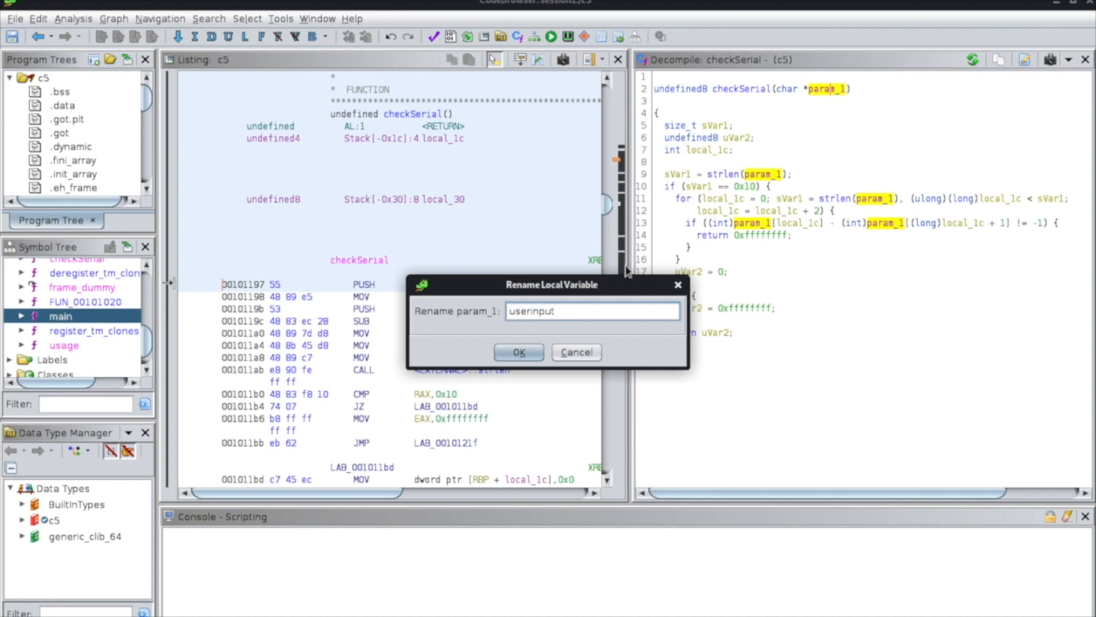
{"action": "left_click", "coordinate": [519, 352]}
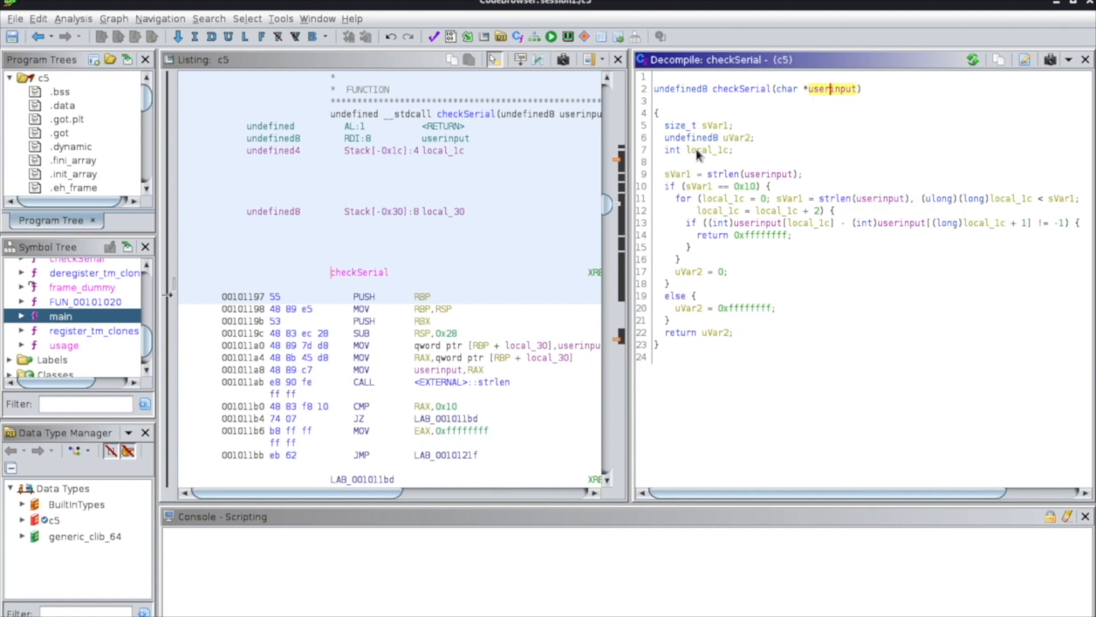
{"action": "left_click", "coordinate": [683, 125]}
{"action": "left_click", "coordinate": [714, 126]}
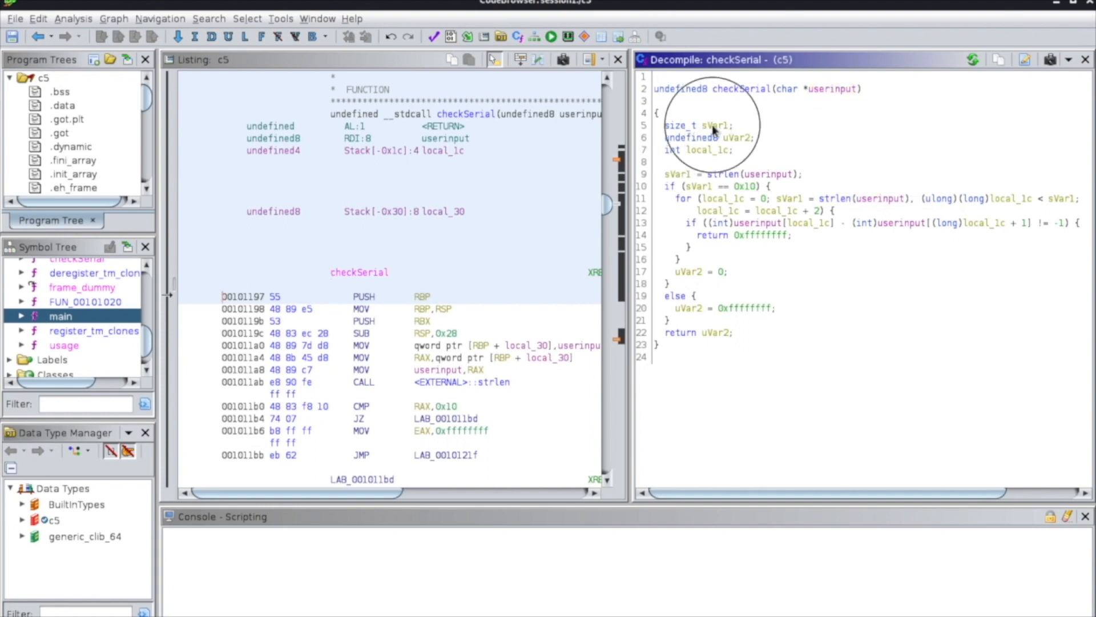
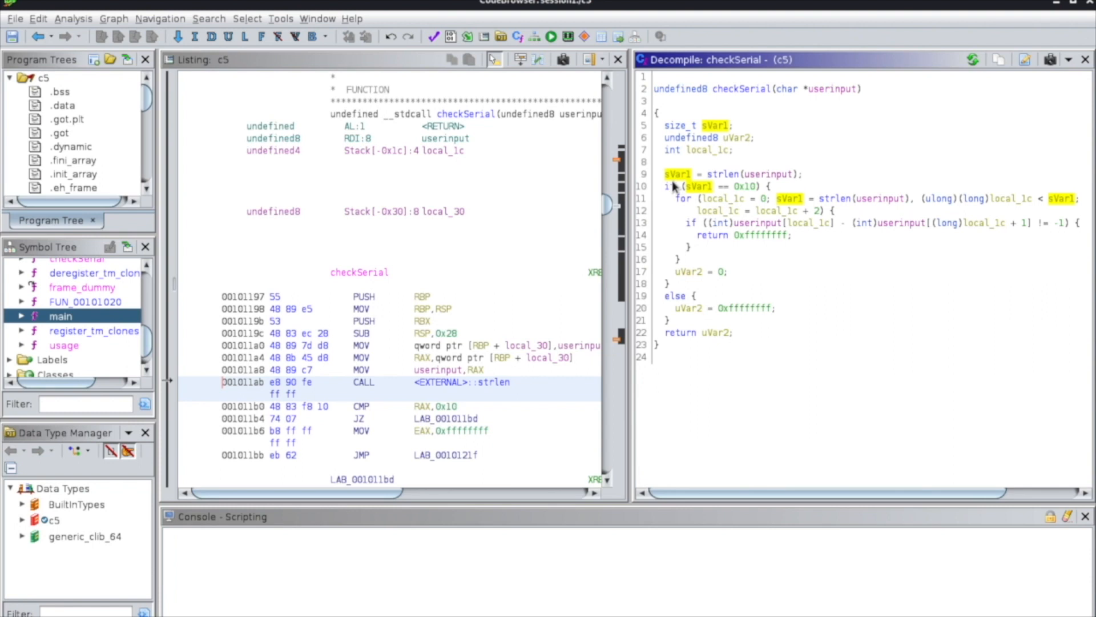
Rename the local variable sVar1 in the decompiled checkSerial function to length.
{"action": "type", "text": "lle"}
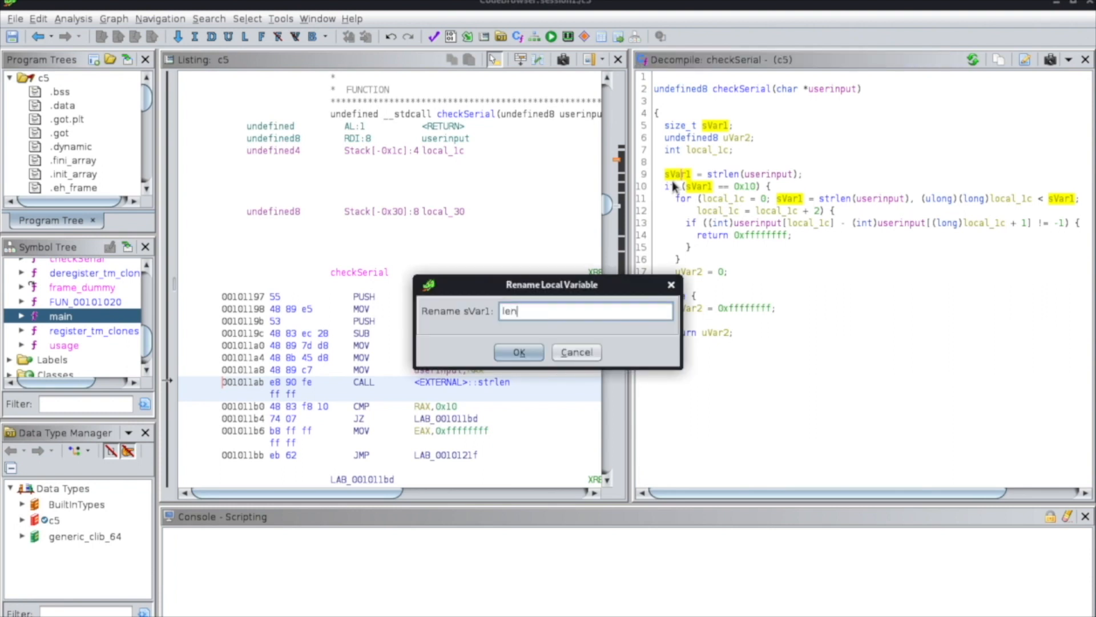
{"action": "left_click", "coordinate": [531, 352]}
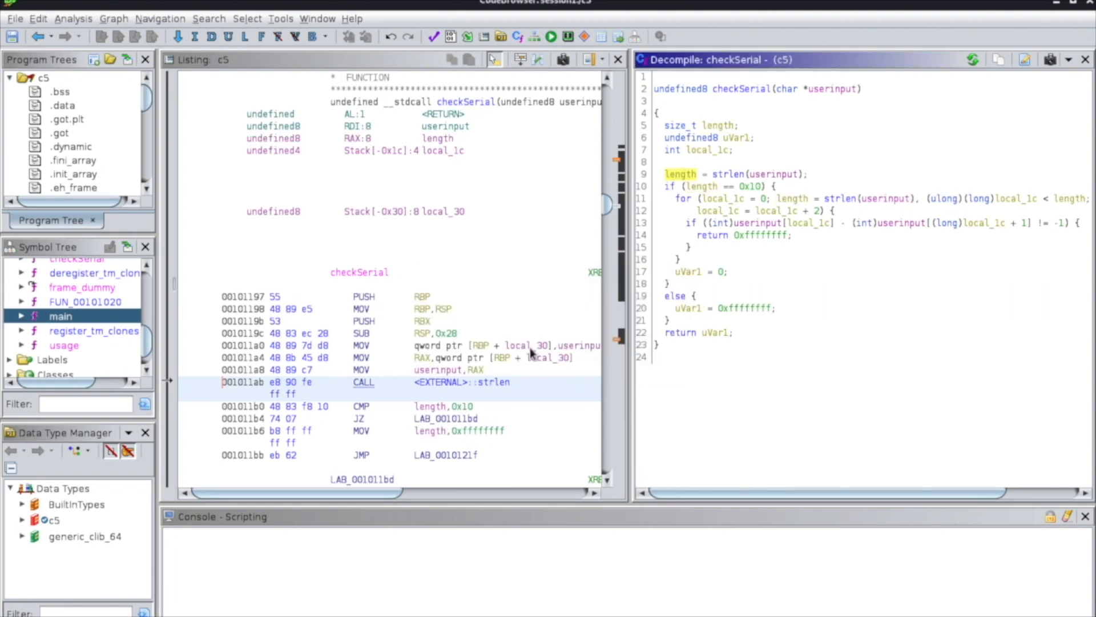
Look up the decimal equivalent of the 0x10 constant that length is compared with in checkSerial's first if condition.
{"action": "left_click", "coordinate": [750, 189]}
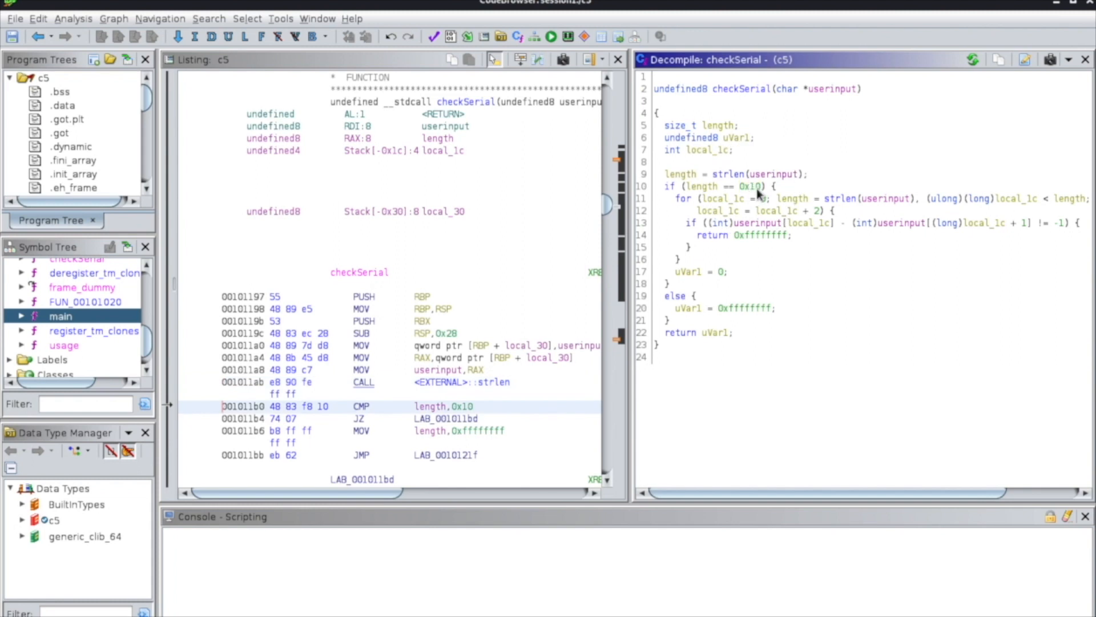
{"action": "right_click", "coordinate": [753, 190]}
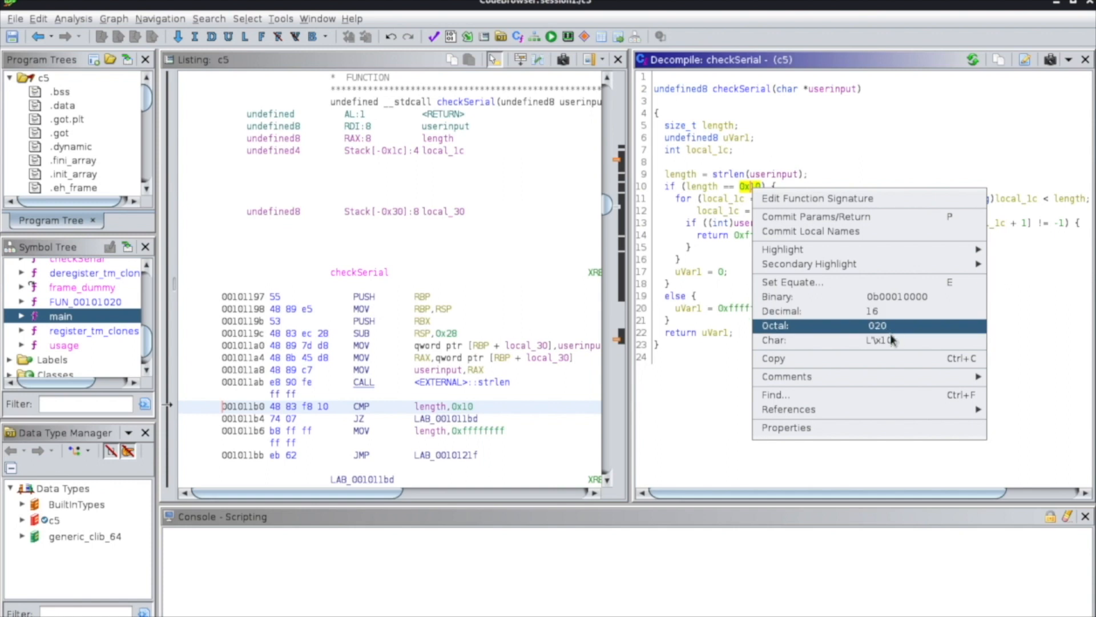
{"action": "left_click", "coordinate": [744, 187]}
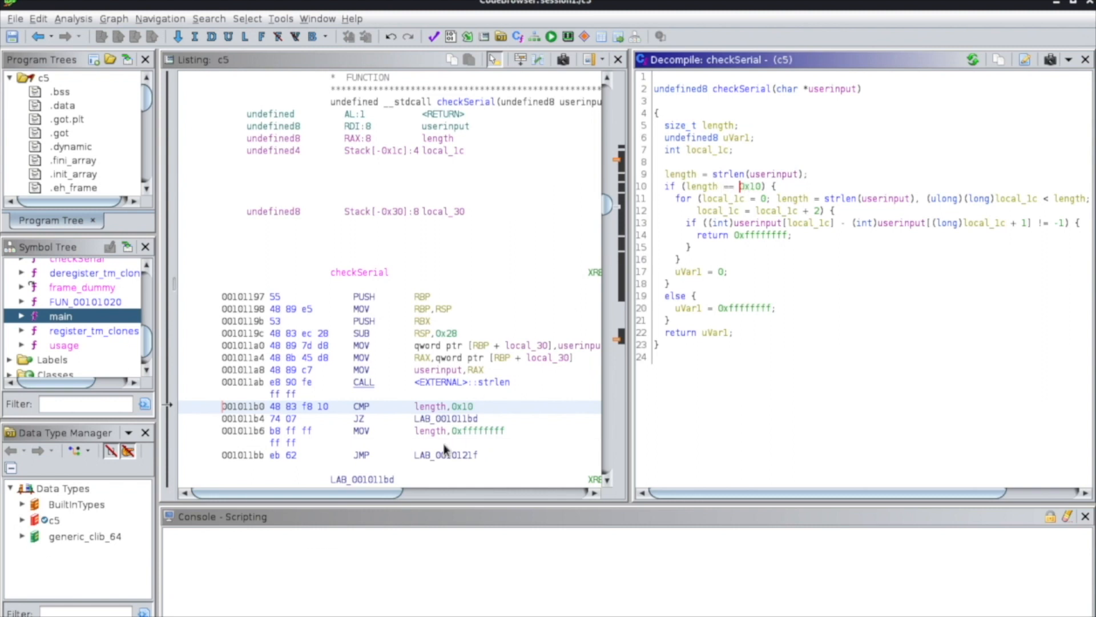
Select the 0x10 operand of the CMP instruction at 001011b0 in checkSerial's disassembly listing.
{"action": "left_click", "coordinate": [463, 406]}
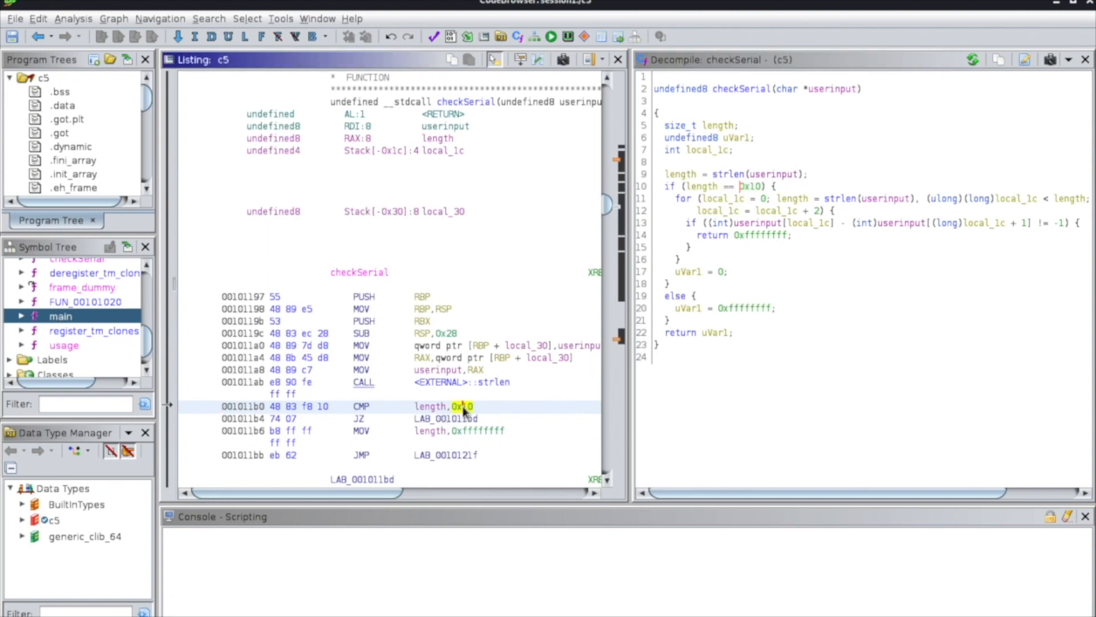
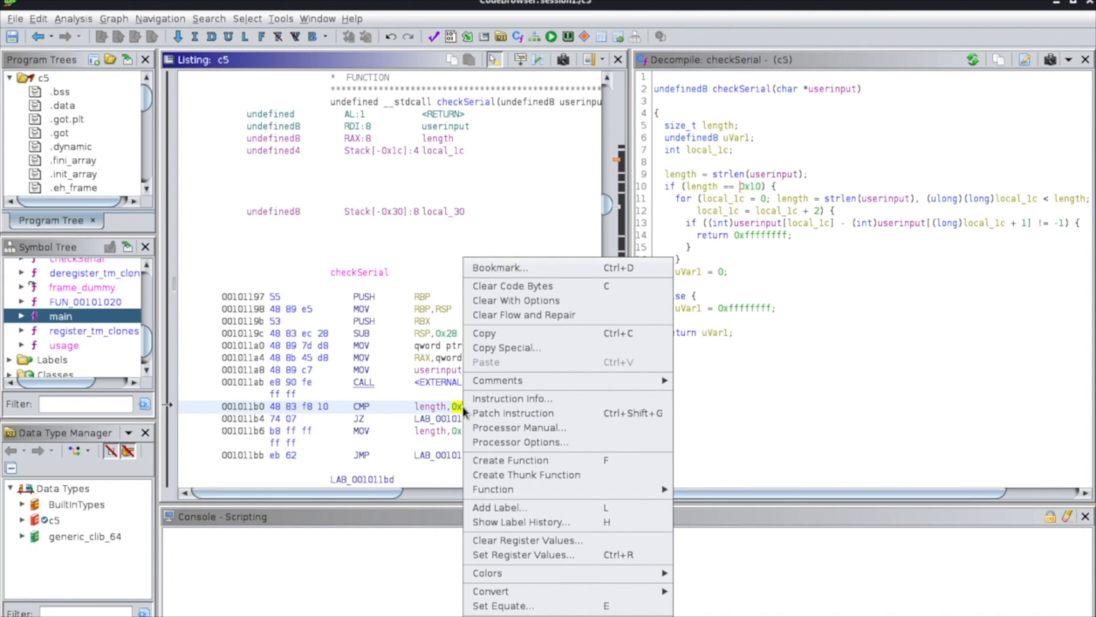
Try converting the 0x10 operand of the CMP instruction at 001011b0 to unsigned decimal, and undo the conversion.
{"action": "mouse_move", "coordinate": [563, 597]}
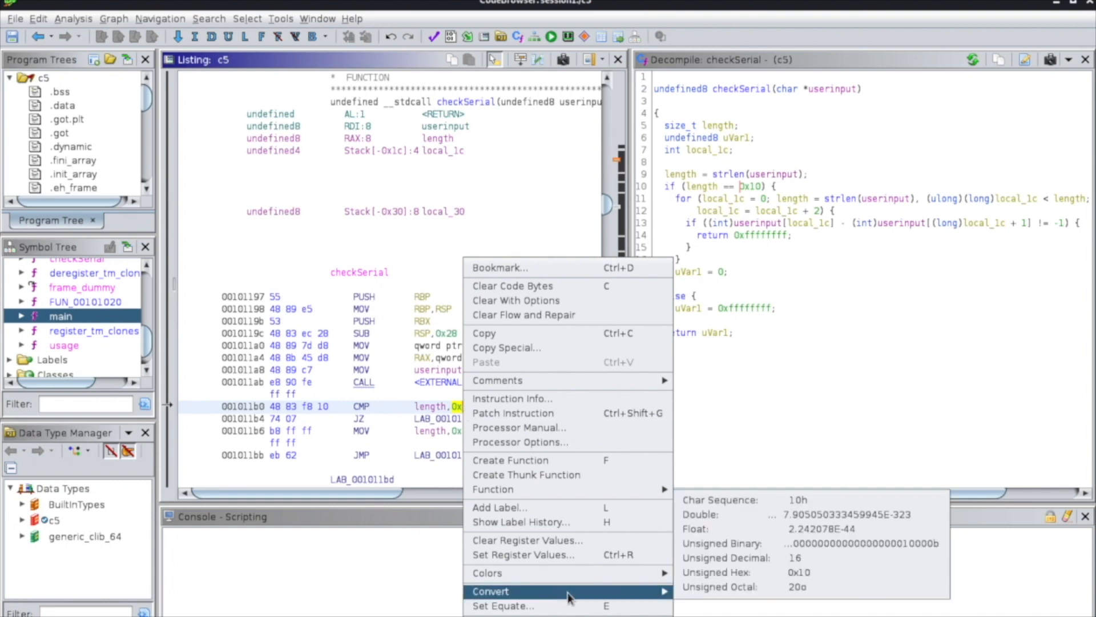
{"action": "left_click", "coordinate": [789, 560]}
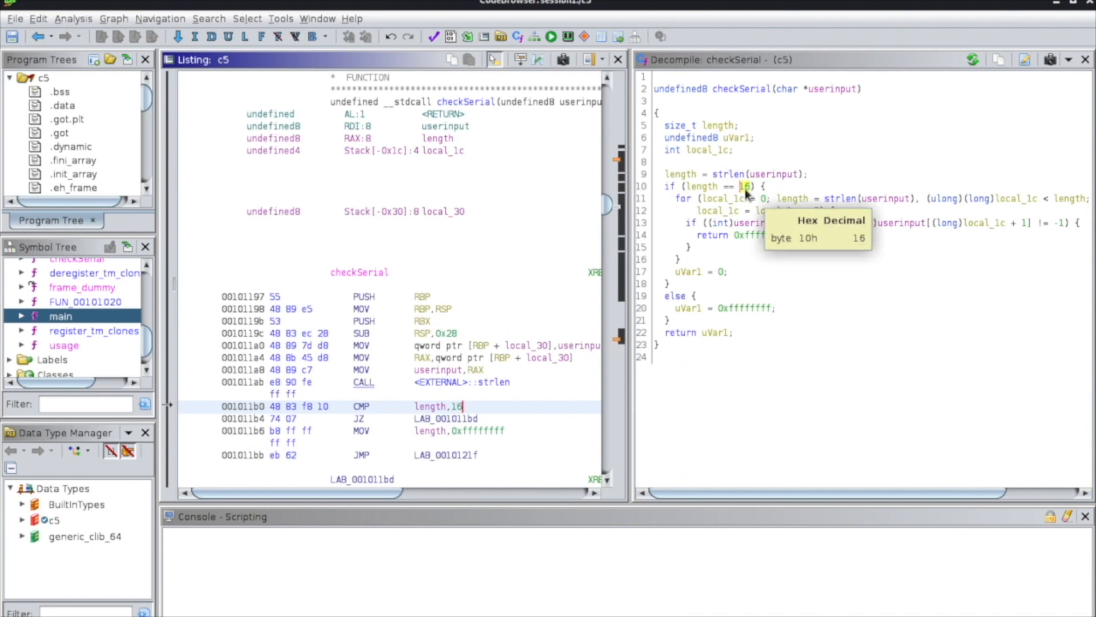
{"action": "left_click", "coordinate": [39, 37]}
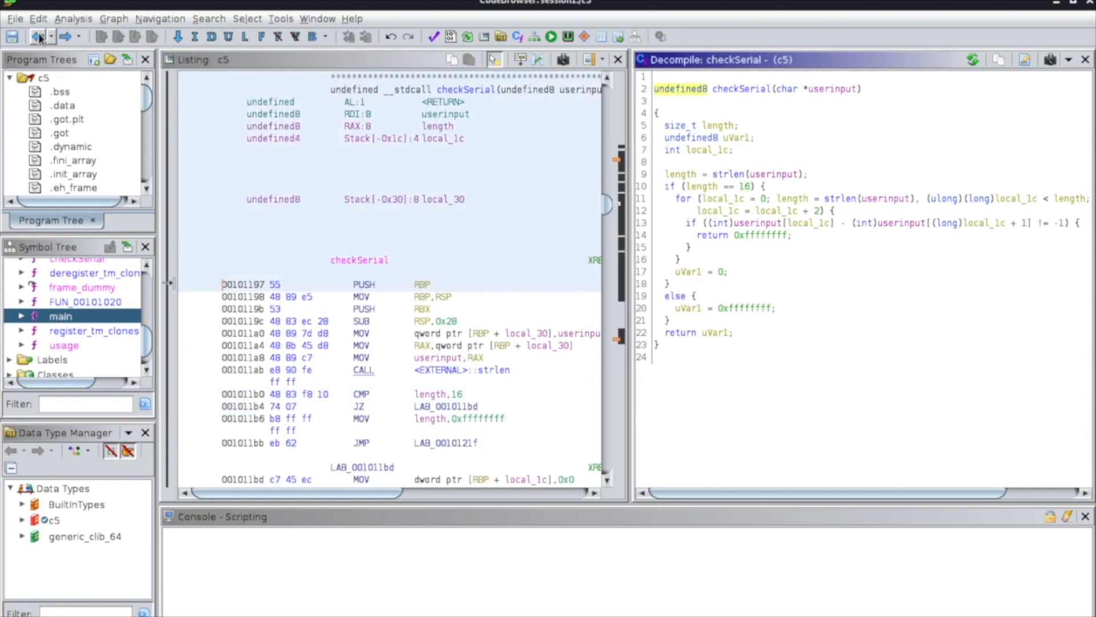
{"action": "left_click", "coordinate": [678, 213]}
{"action": "left_click", "coordinate": [753, 188]}
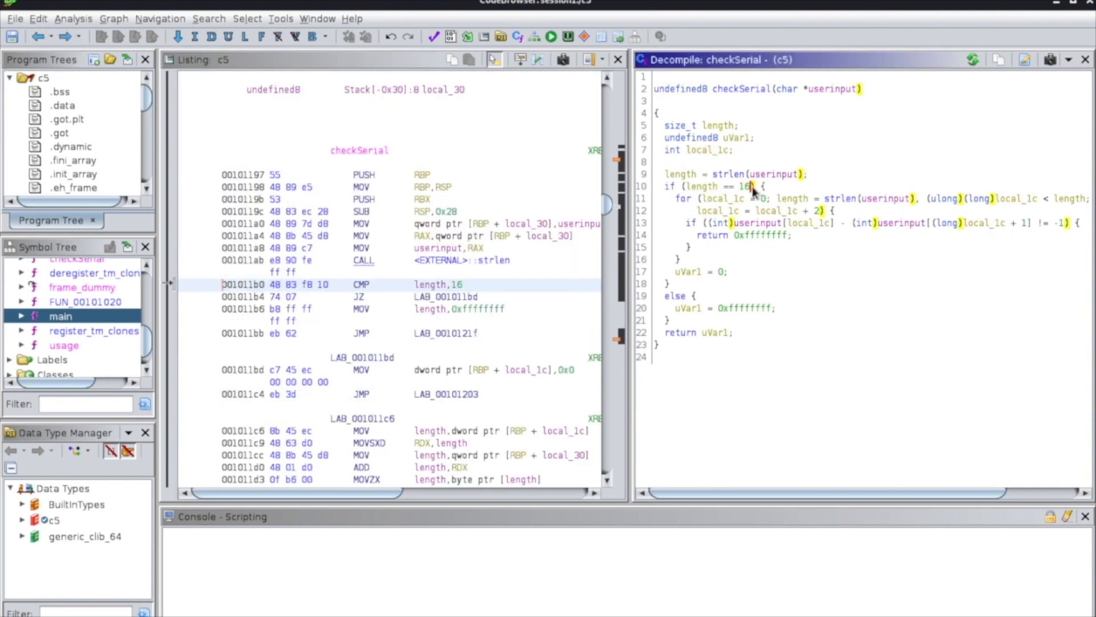
{"action": "key", "text": "ctrl+z"}
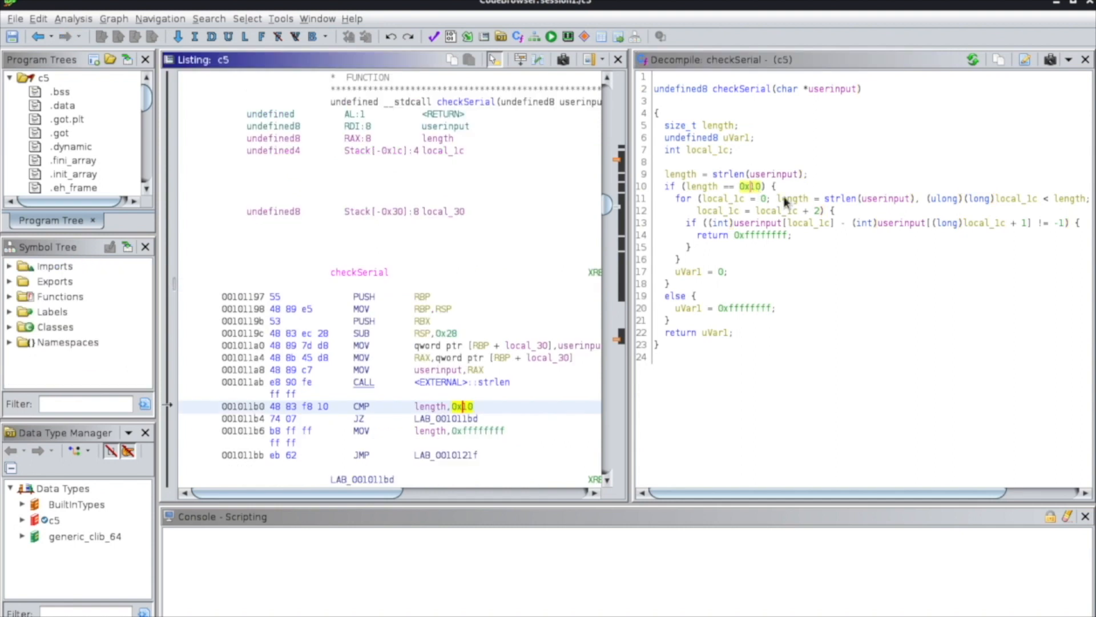
Rename the for-loop counter variable local_1c in checkSerial's decompiled code to i.
{"action": "mouse_move", "coordinate": [782, 193]}
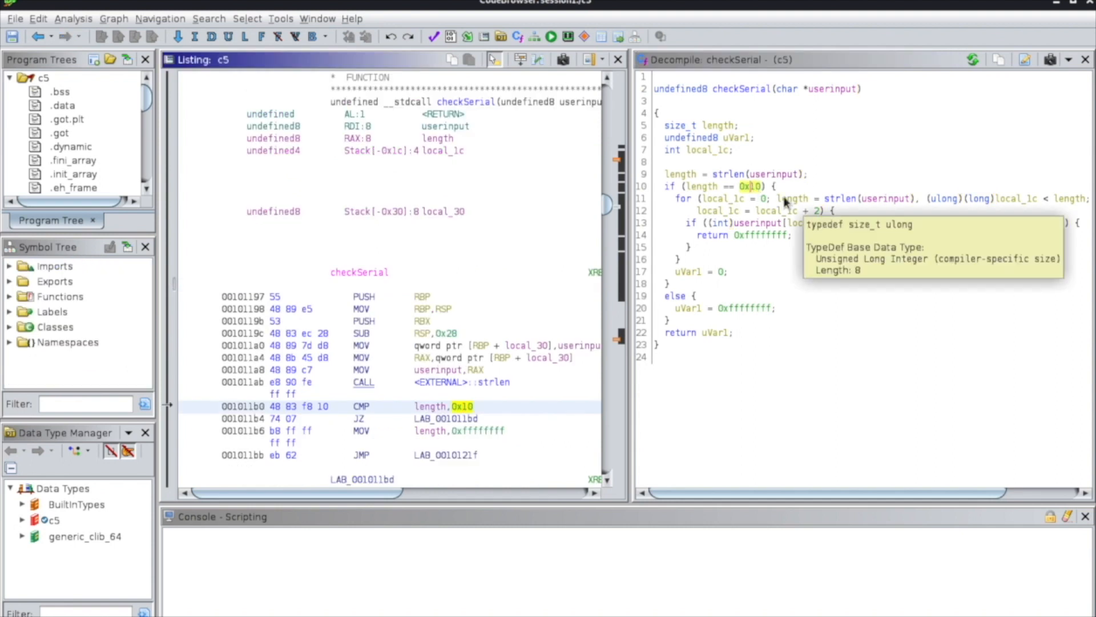
{"action": "left_click", "coordinate": [726, 201]}
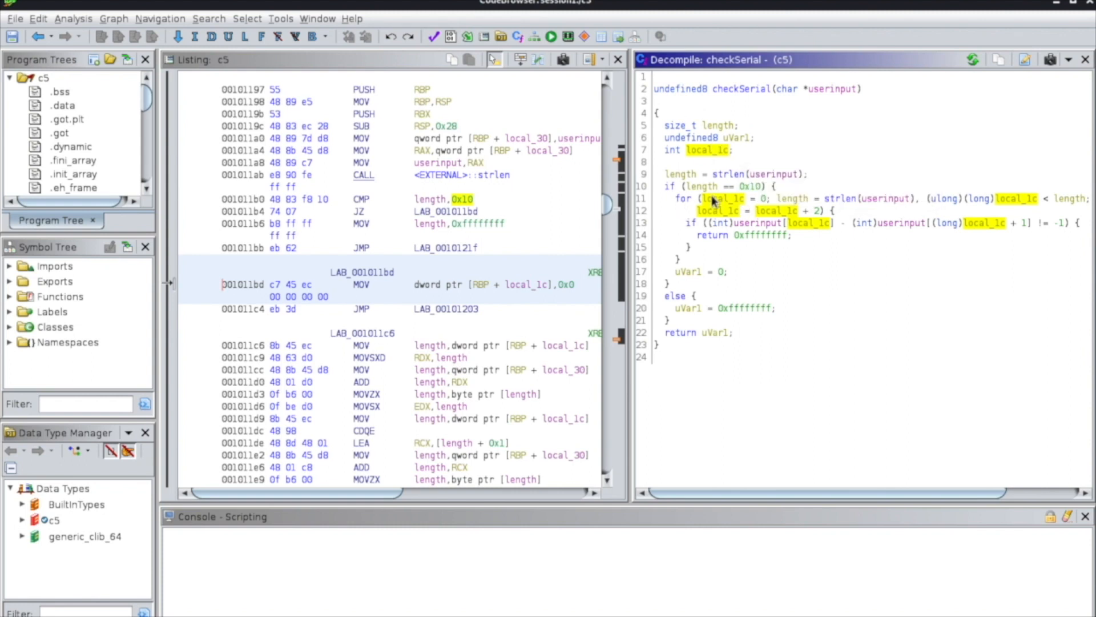
{"action": "mouse_move", "coordinate": [720, 197]}
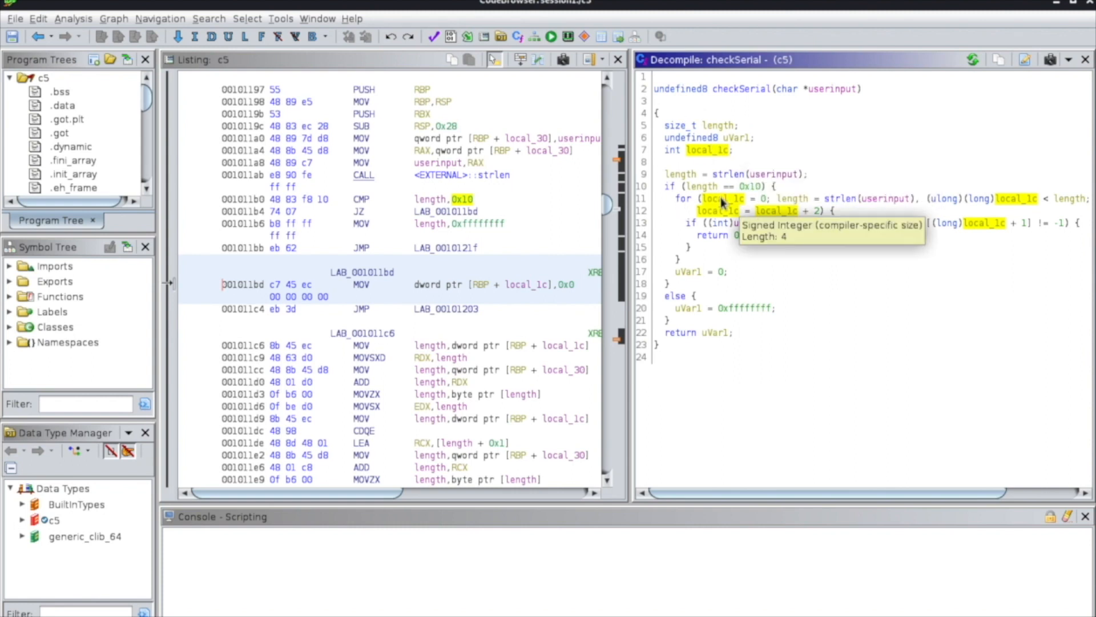
{"action": "type", "text": "li"}
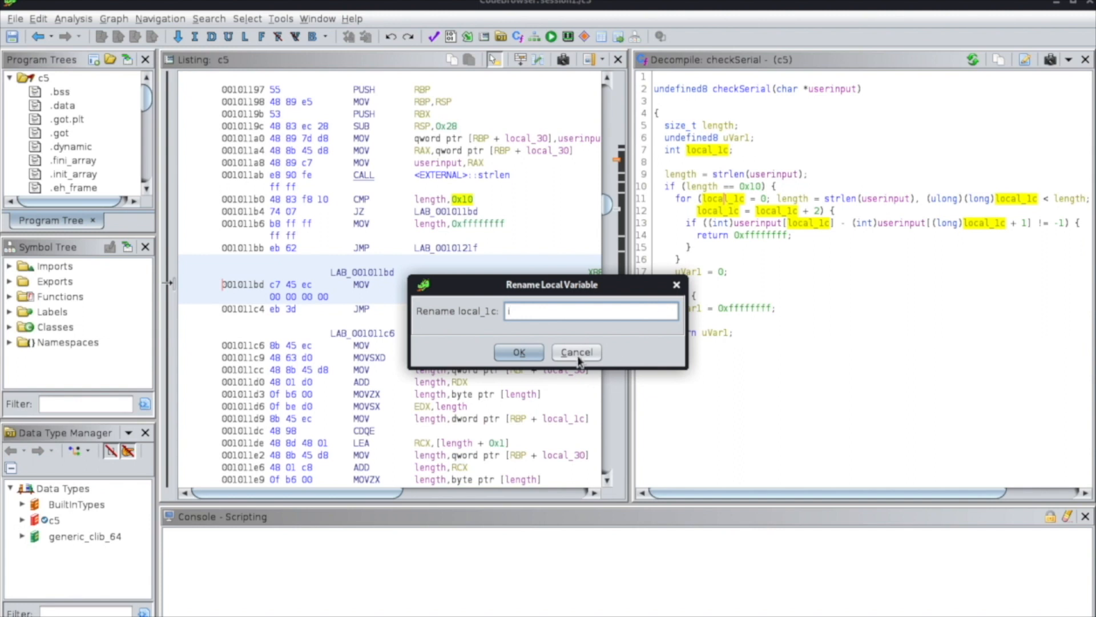
{"action": "key", "text": "Return"}
{"action": "left_click", "coordinate": [678, 152]}
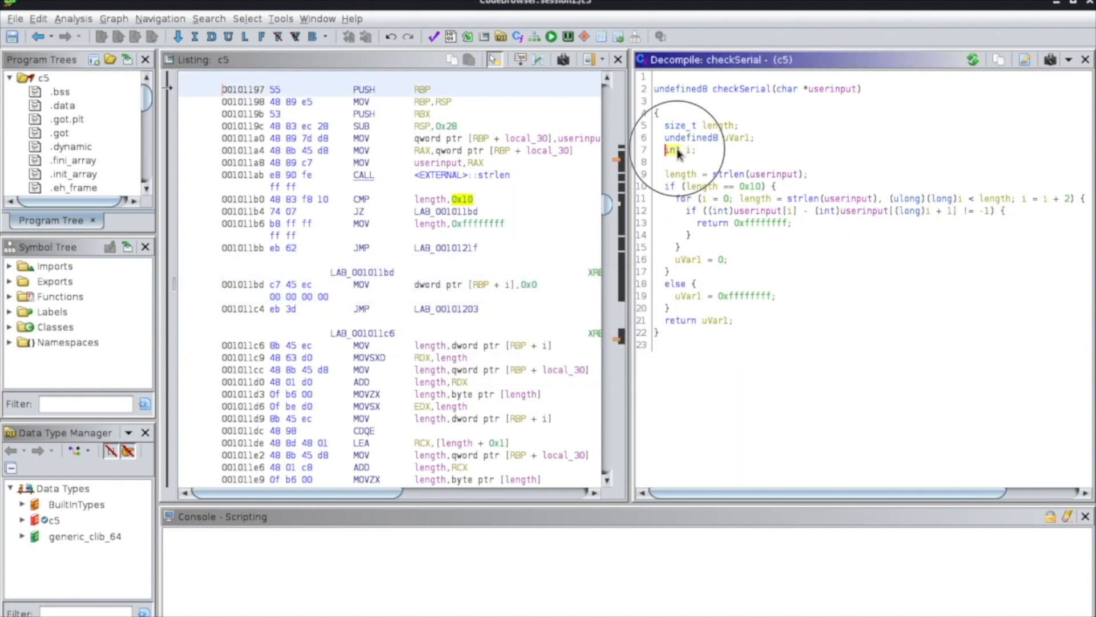
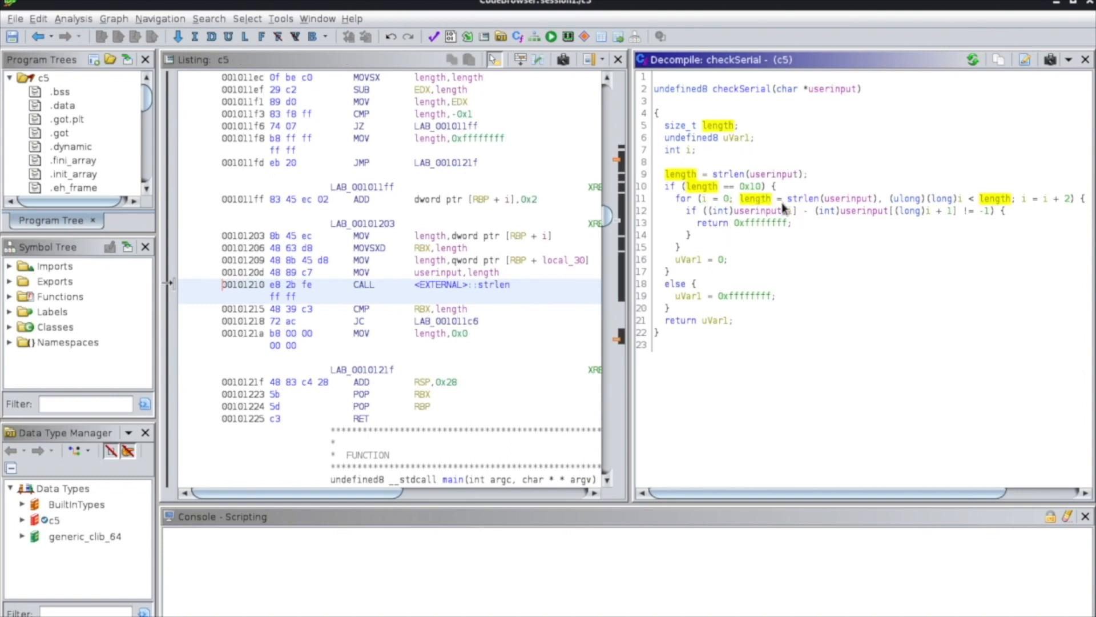
Examine checkSerial's for-loop header, highlighting the strlen(userinput) call, the i < length condition and the i = i + 2 increment.
{"action": "left_click_drag", "start_coordinate": [789, 199], "coordinate": [879, 203]}
{"action": "left_click", "coordinate": [916, 211]}
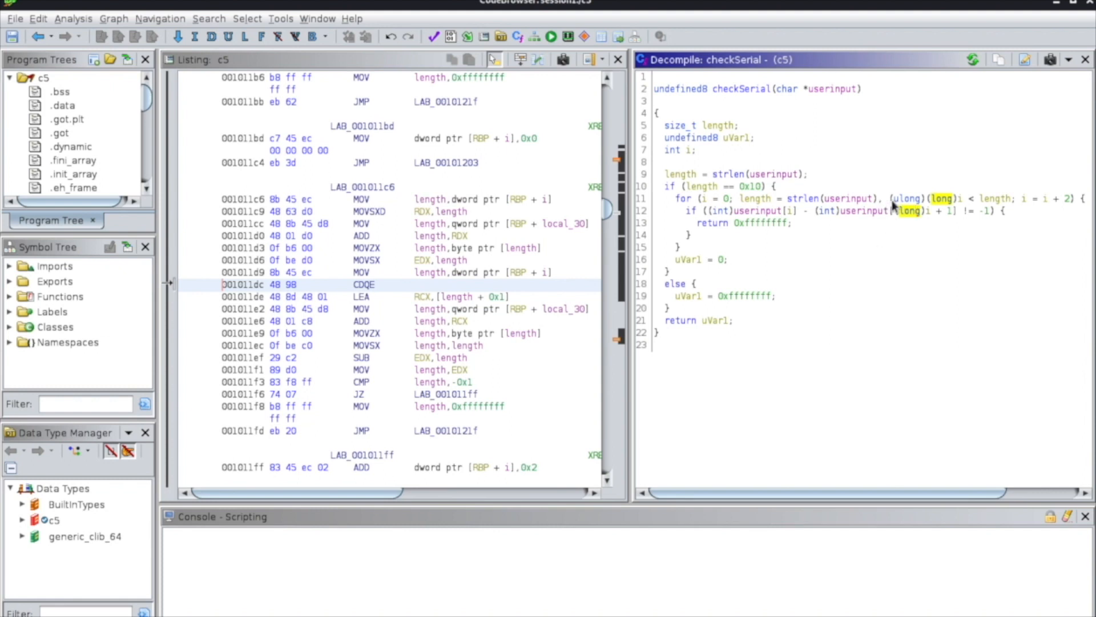
{"action": "left_click_drag", "start_coordinate": [890, 200], "coordinate": [1012, 202]}
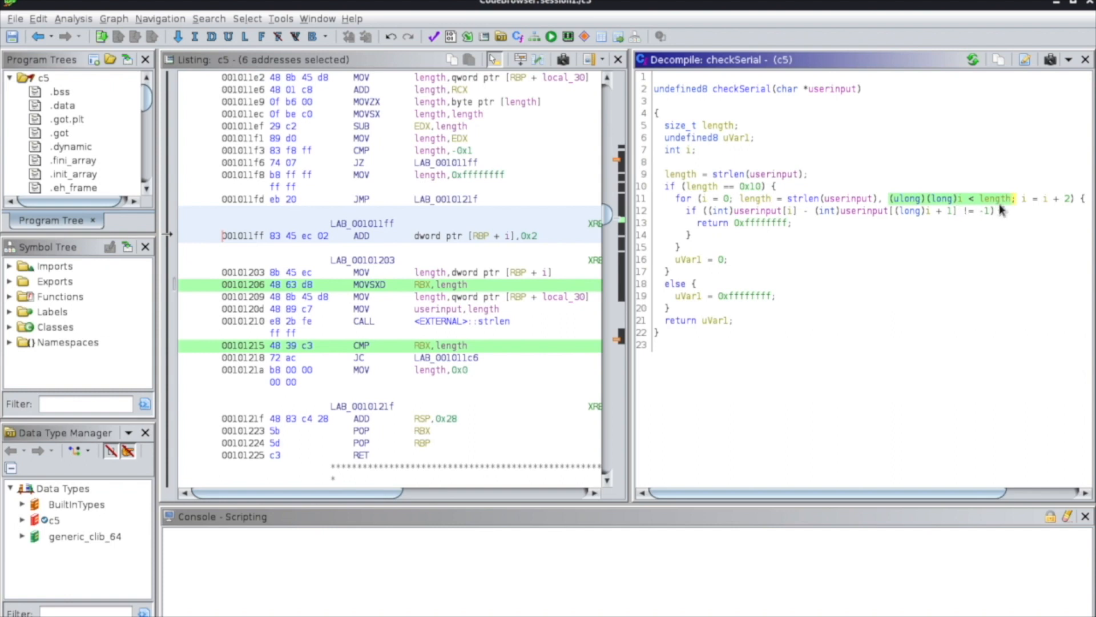
{"action": "left_click_drag", "start_coordinate": [1024, 200], "coordinate": [1071, 203]}
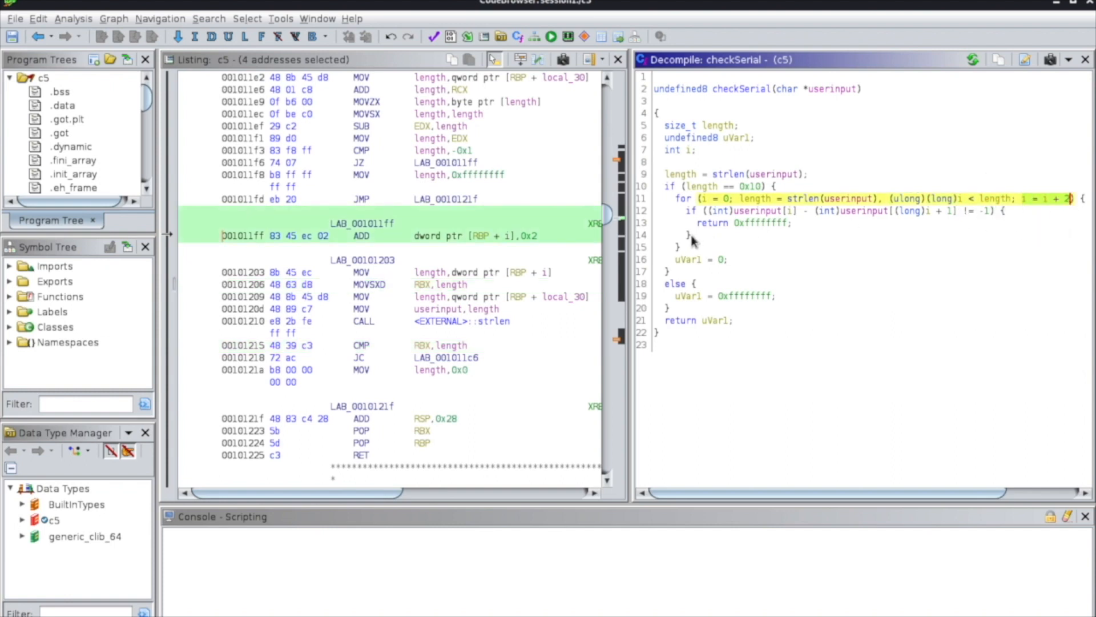
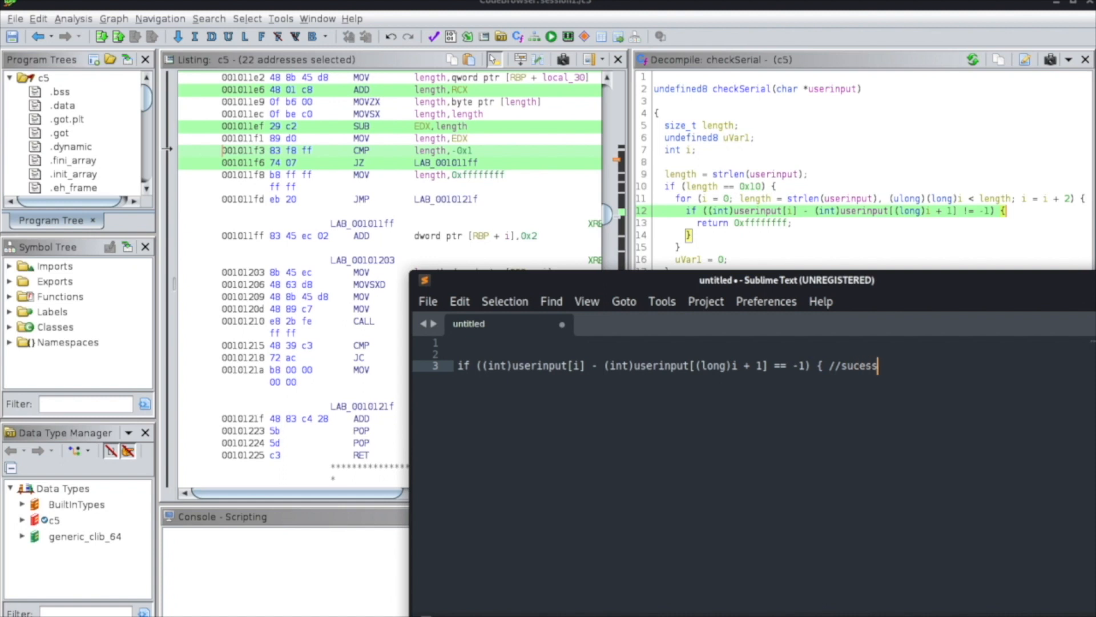
Complete the comment after the inverted condition as "//success" and add blank lines beneath it.
{"action": "type", "text": "c"}
{"action": "left_click", "coordinate": [943, 375]}
{"action": "key", "text": "Return"}
{"action": "key", "text": "Return"}
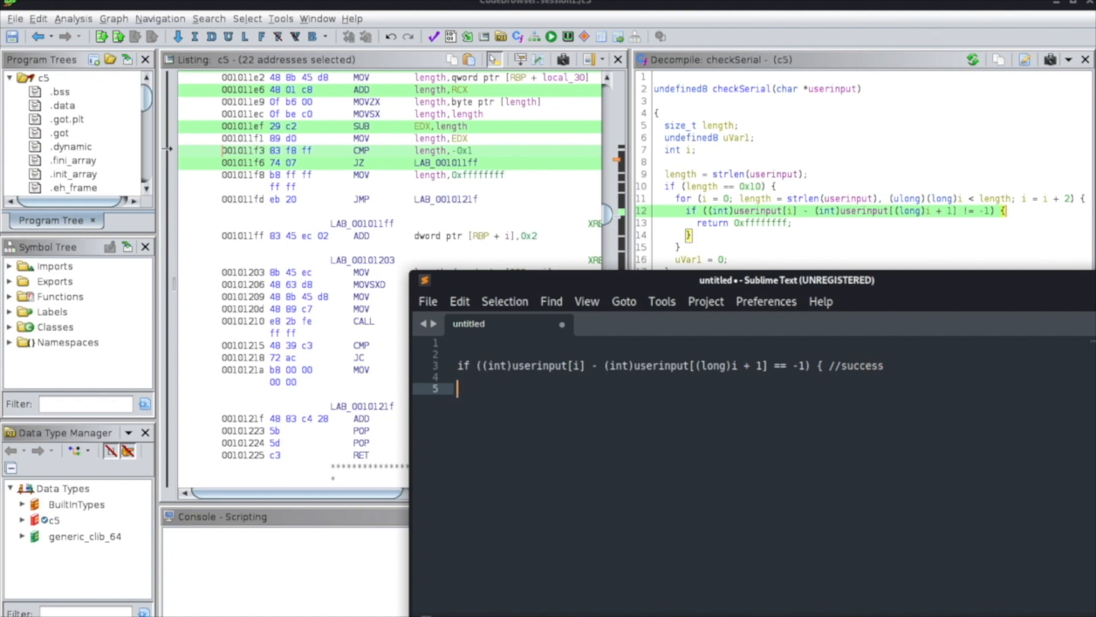
Highlight the userinput[i] and userinput[(long)i + 1] operands, and write the sample serial 12 below the condition.
{"action": "left_click_drag", "start_coordinate": [512, 366], "coordinate": [579, 371]}
{"action": "double_click", "coordinate": [579, 371]}
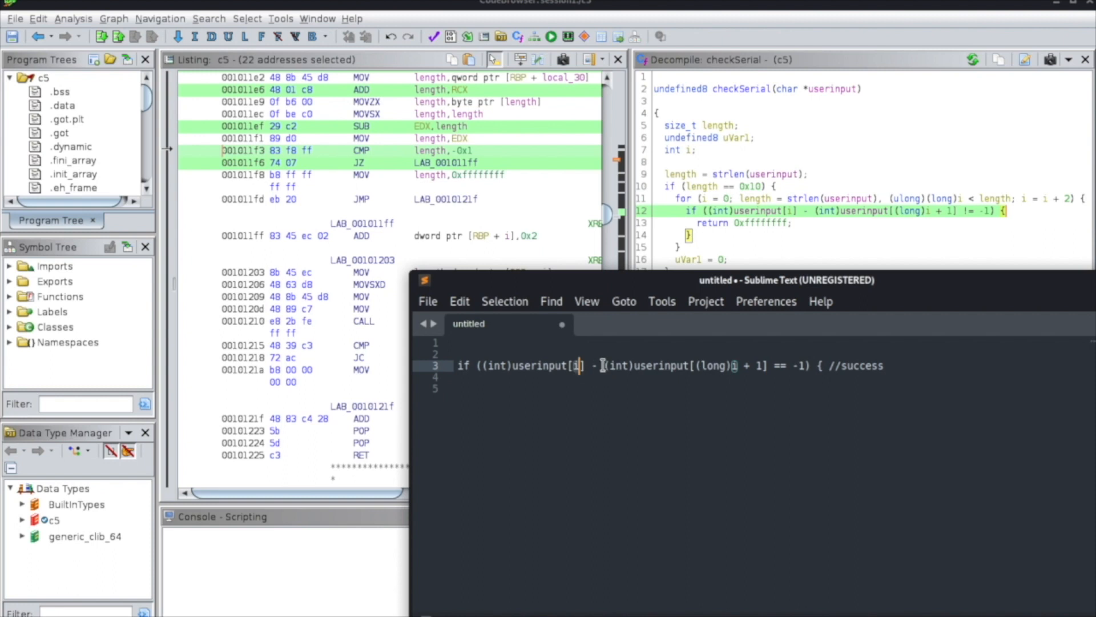
{"action": "left_click_drag", "start_coordinate": [605, 365], "coordinate": [806, 366]}
{"action": "left_click", "coordinate": [890, 377]}
{"action": "key", "text": "Return"}
{"action": "key", "text": "Return"}
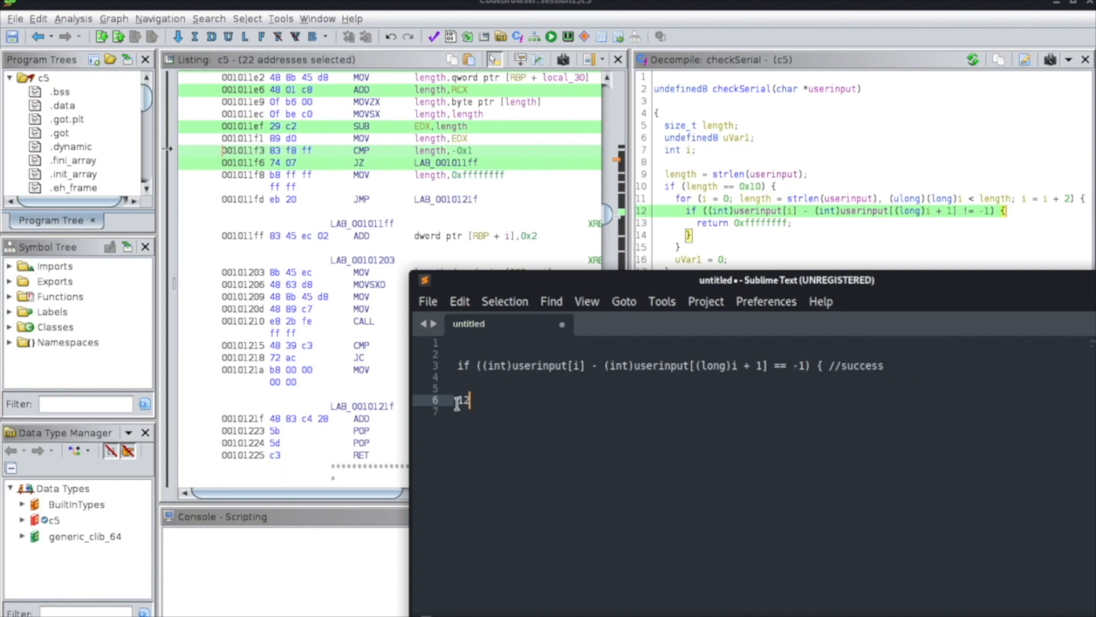
Highlight the -1 in the condition and compare it with the digits of the sample serial 12.
{"action": "left_click", "coordinate": [793, 366]}
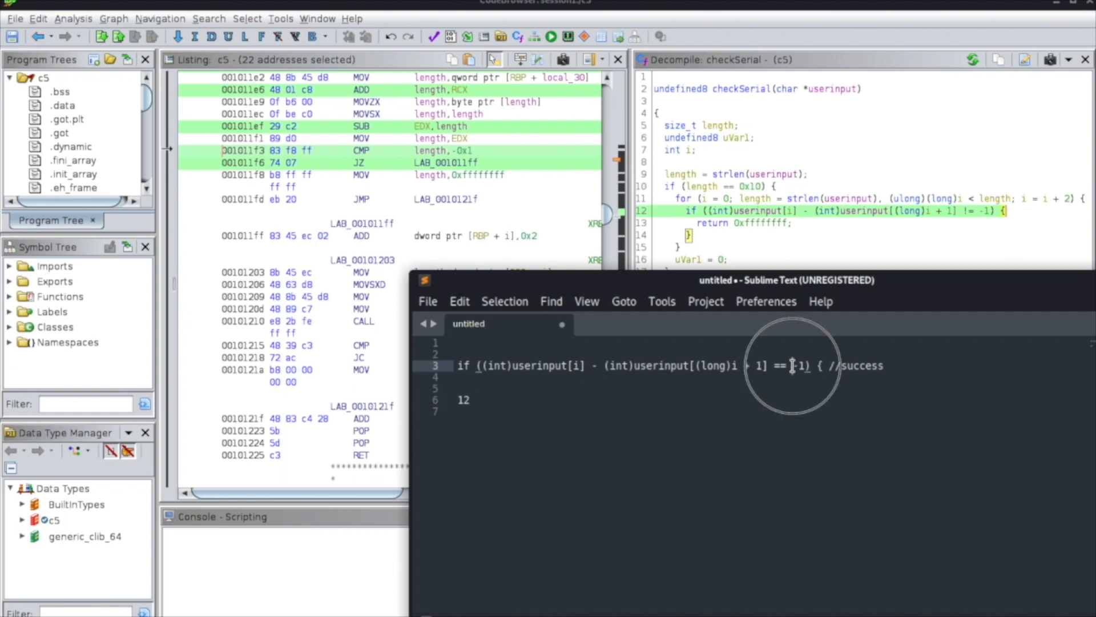
{"action": "left_click_drag", "start_coordinate": [792, 365], "coordinate": [805, 366]}
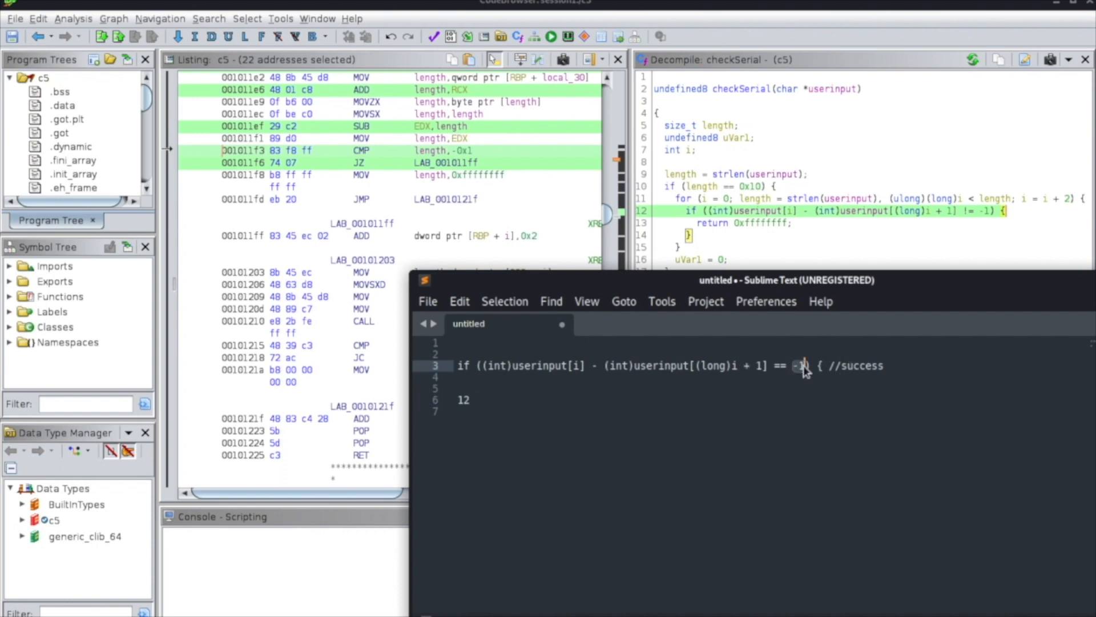
{"action": "left_click", "coordinate": [464, 400]}
{"action": "left_click", "coordinate": [477, 416]}
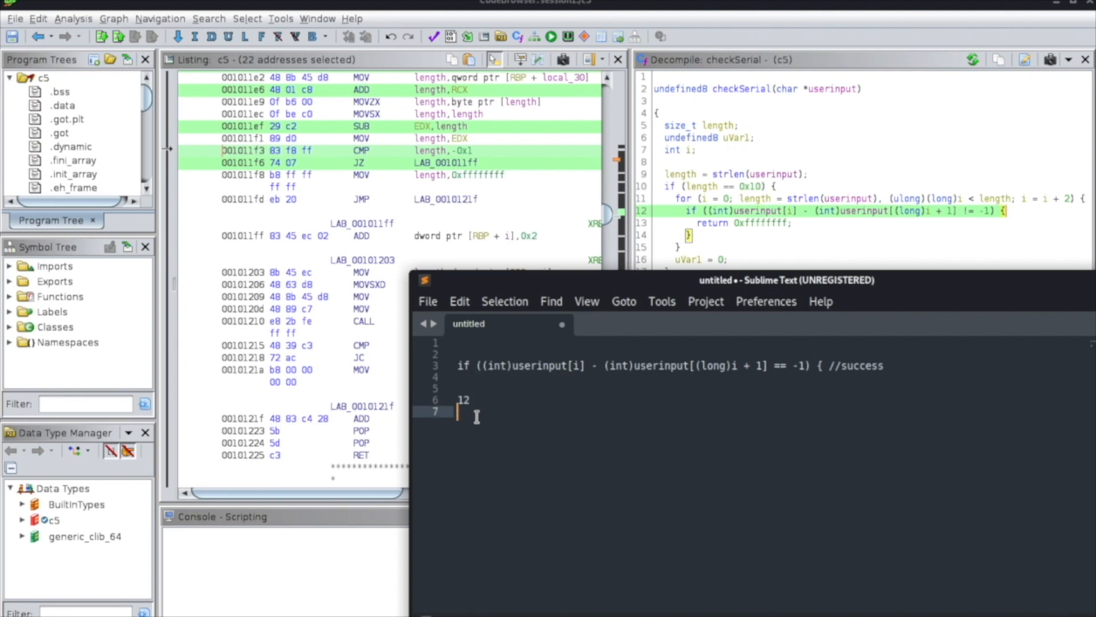
Switch to Ghidra, highlight the i = i + 2 increment in checkSerial's for-loop, and return to the Sublime Text notes.
{"action": "left_click", "coordinate": [1022, 202]}
{"action": "left_click_drag", "start_coordinate": [1022, 202], "coordinate": [1071, 203]}
{"action": "key", "text": "alt+Tab"}
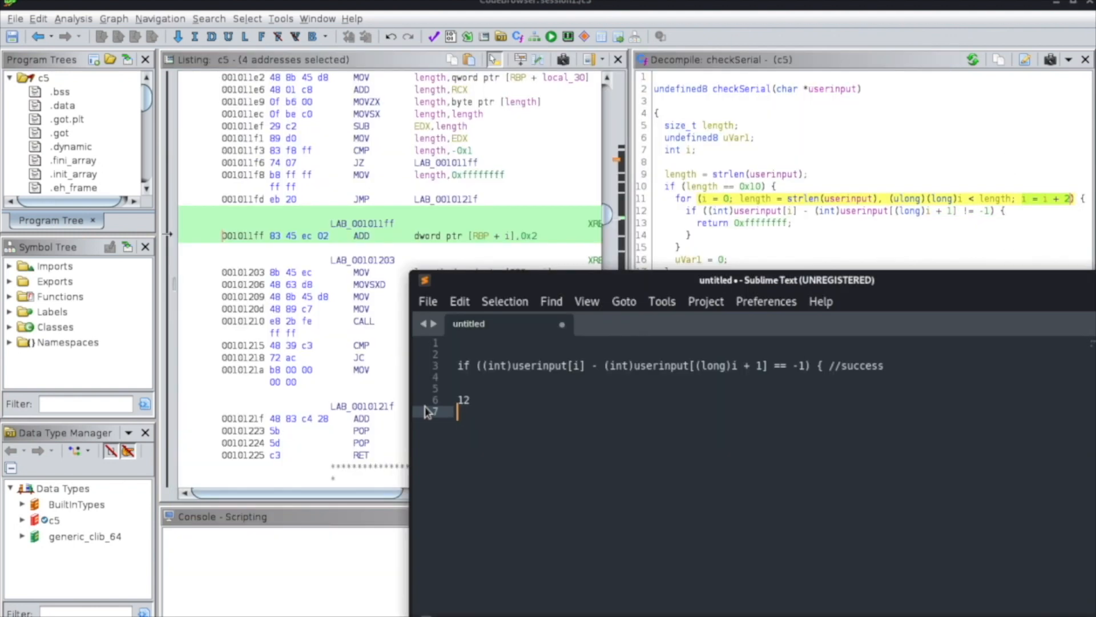
Insert the line "i=0" above the sample serial 12, separated by a blank line.
{"action": "left_click", "coordinate": [458, 400]}
{"action": "key", "text": "Return"}
{"action": "key", "text": "Return"}
{"action": "key", "text": "Up"}
{"action": "key", "text": "Up"}
Trace the i=0 iteration by matching userinput[i] and the + 1 index to the two digits of the sample serial.
{"action": "left_click_drag", "start_coordinate": [511, 365], "coordinate": [579, 371]}
{"action": "left_click", "coordinate": [474, 401]}
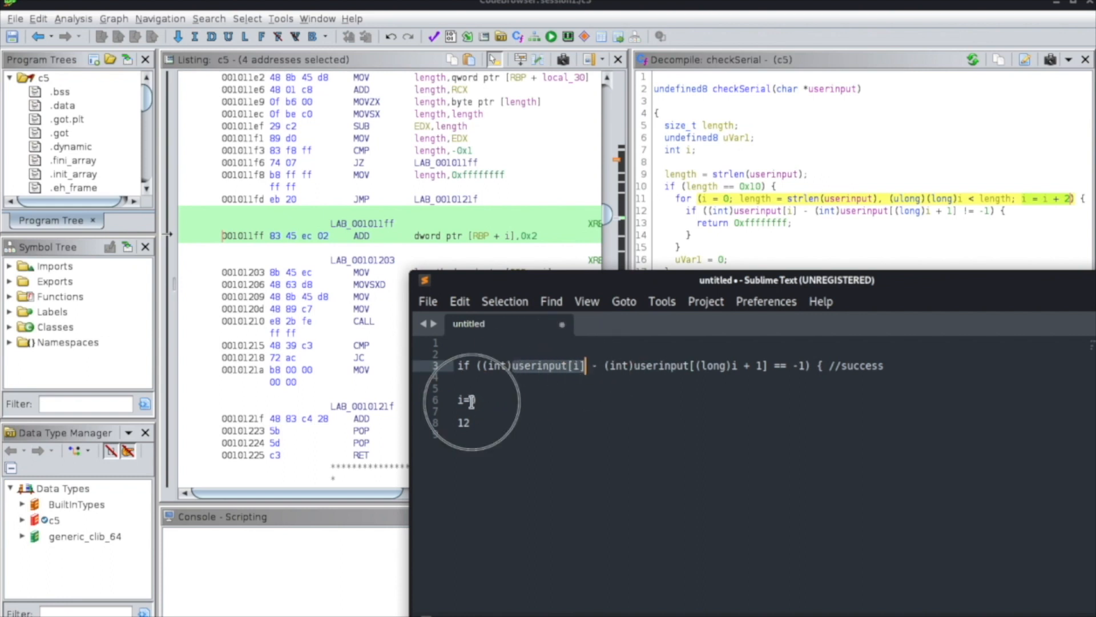
{"action": "left_click", "coordinate": [465, 422]}
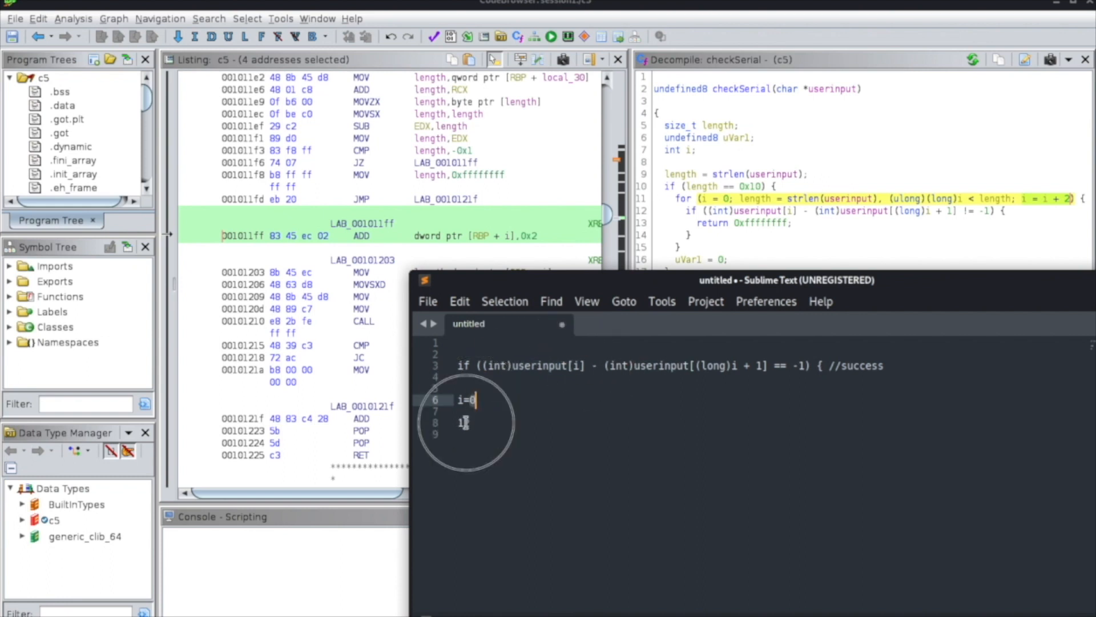
{"action": "double_click", "coordinate": [758, 365]}
{"action": "left_click", "coordinate": [465, 424]}
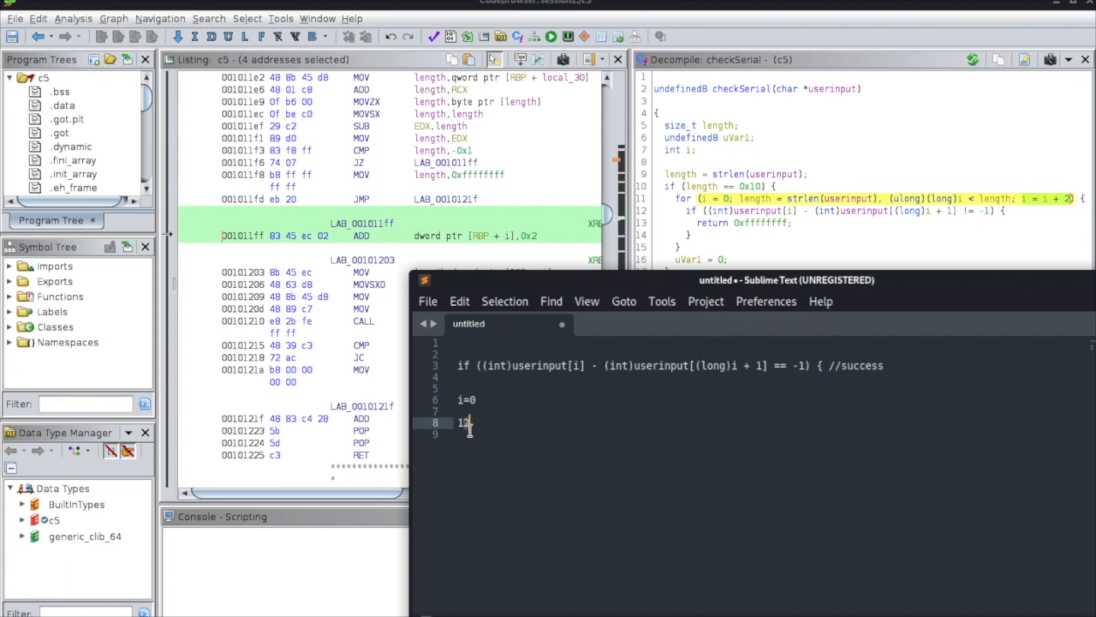
{"action": "double_click", "coordinate": [464, 423]}
Add the line "i=2" beneath "i=0" and point out the index i in the condition.
{"action": "left_click", "coordinate": [488, 402]}
{"action": "key", "text": "Return"}
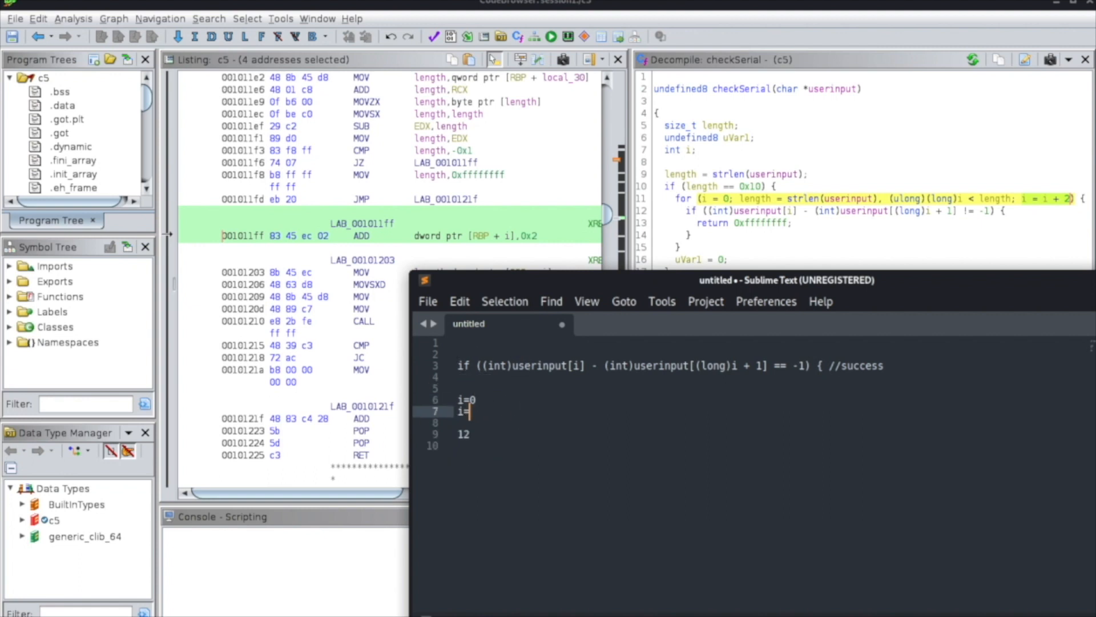
{"action": "left_click", "coordinate": [457, 411]}
{"action": "left_click", "coordinate": [577, 367]}
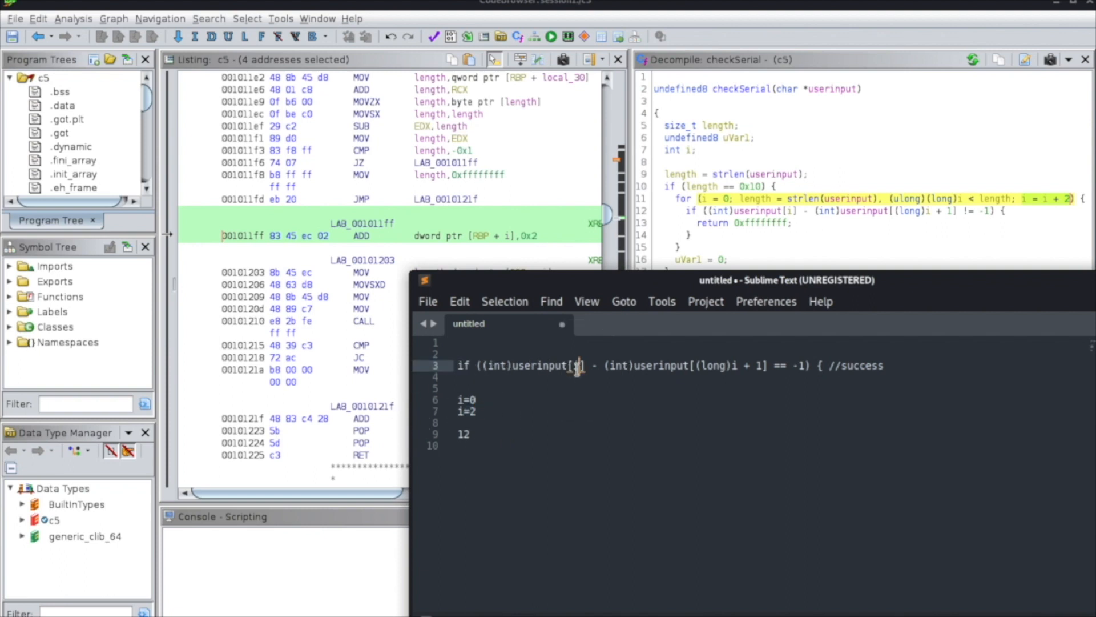
Extend the sample serial 12 to 123456.
{"action": "left_click", "coordinate": [457, 445]}
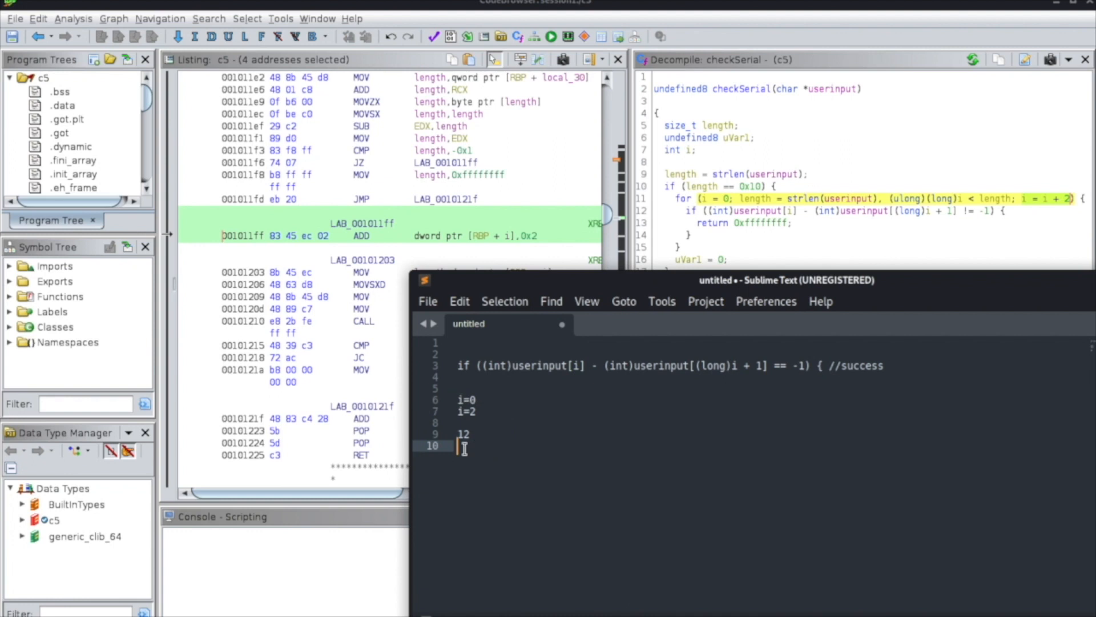
{"action": "left_click", "coordinate": [485, 436]}
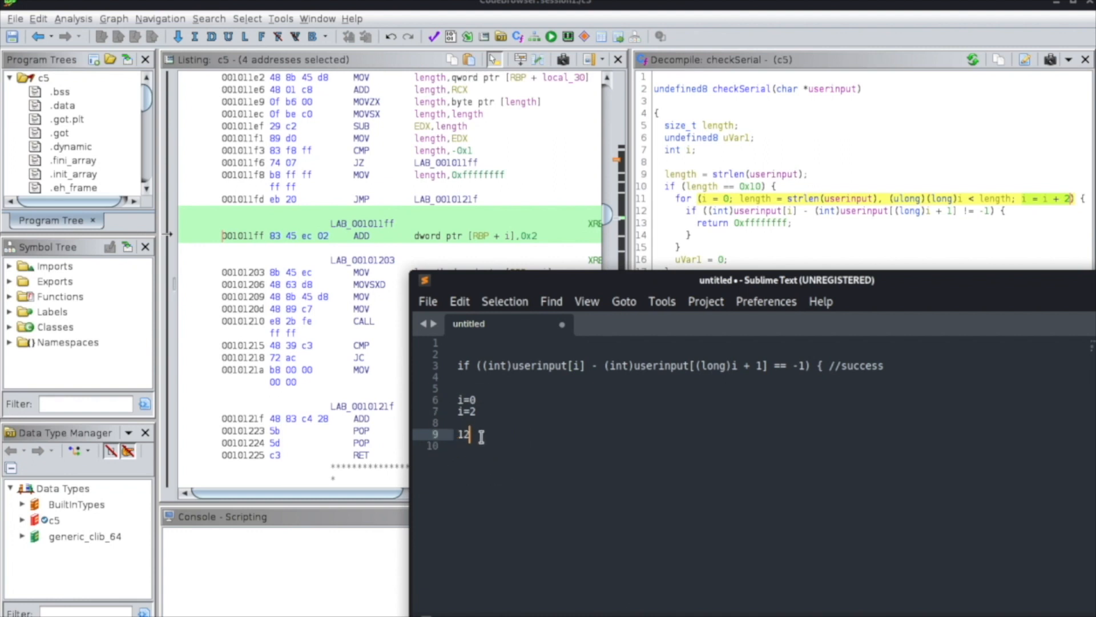
{"action": "type", "text": "345678"}
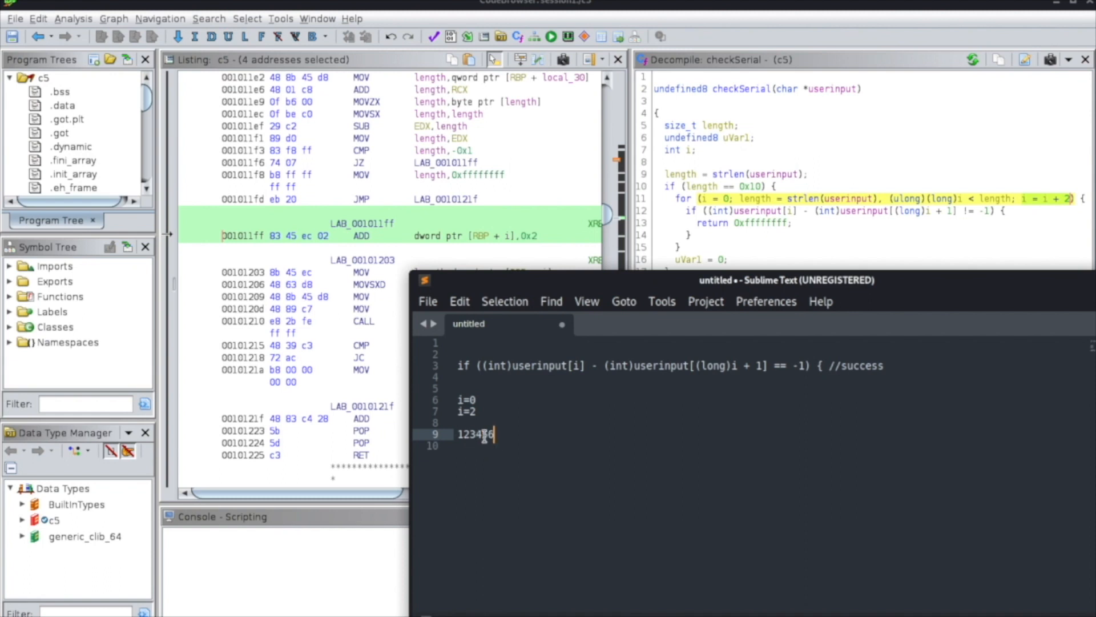
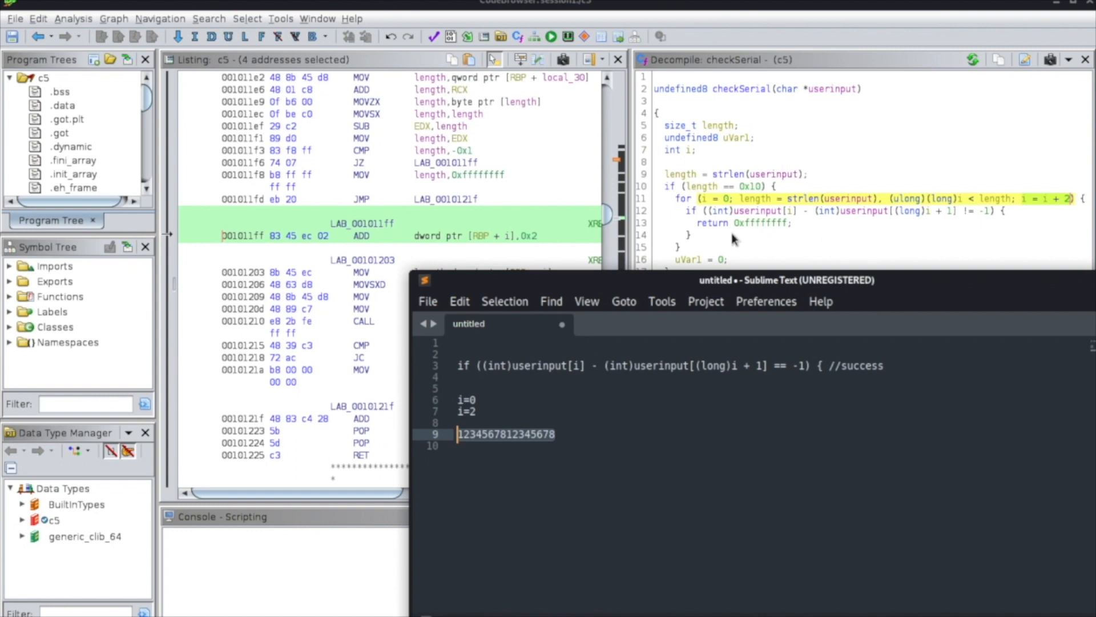
Switch back to Ghidra and examine the length condition in the decompiled checkSerial function.
{"action": "left_click", "coordinate": [705, 186]}
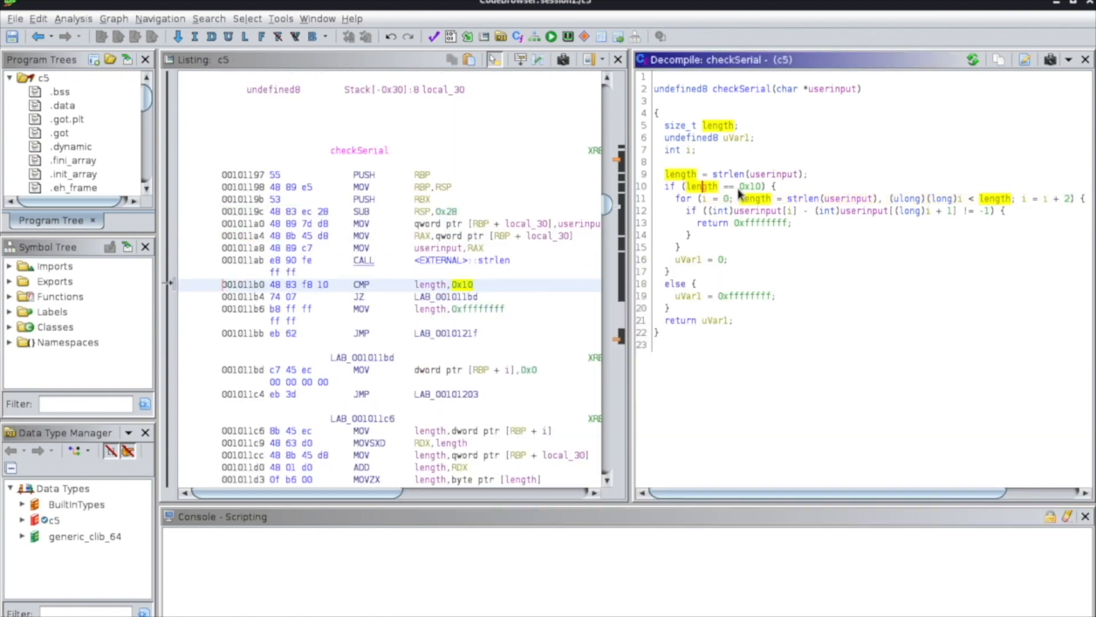
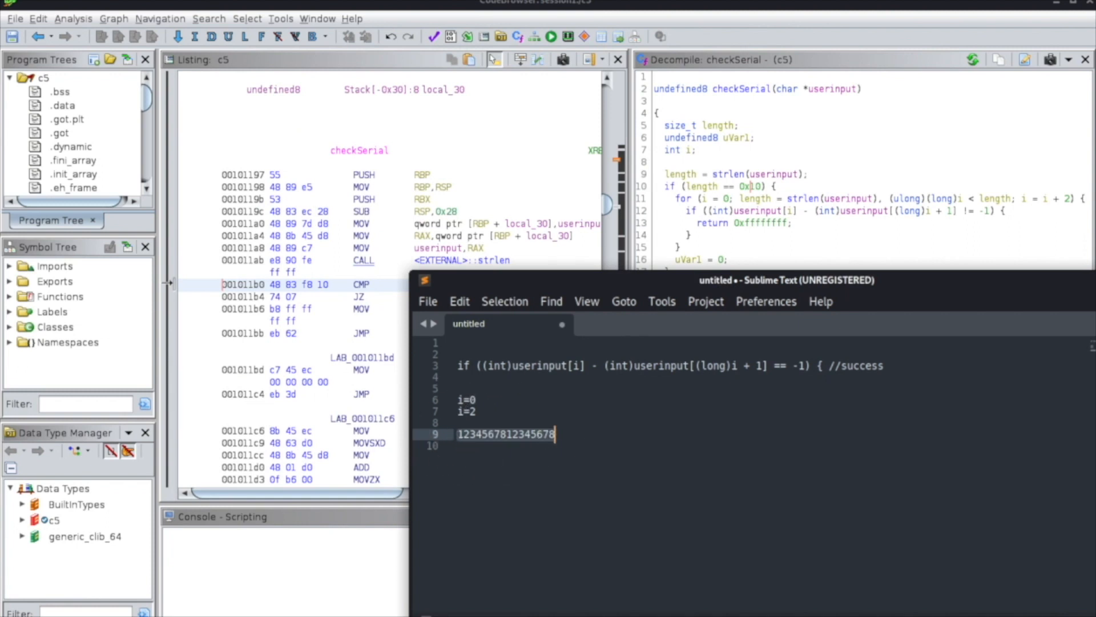
Switch from the text editor to the terminal open in the session1 folder, where the c5 crackme is run.
{"action": "key", "text": "alt+Tab"}
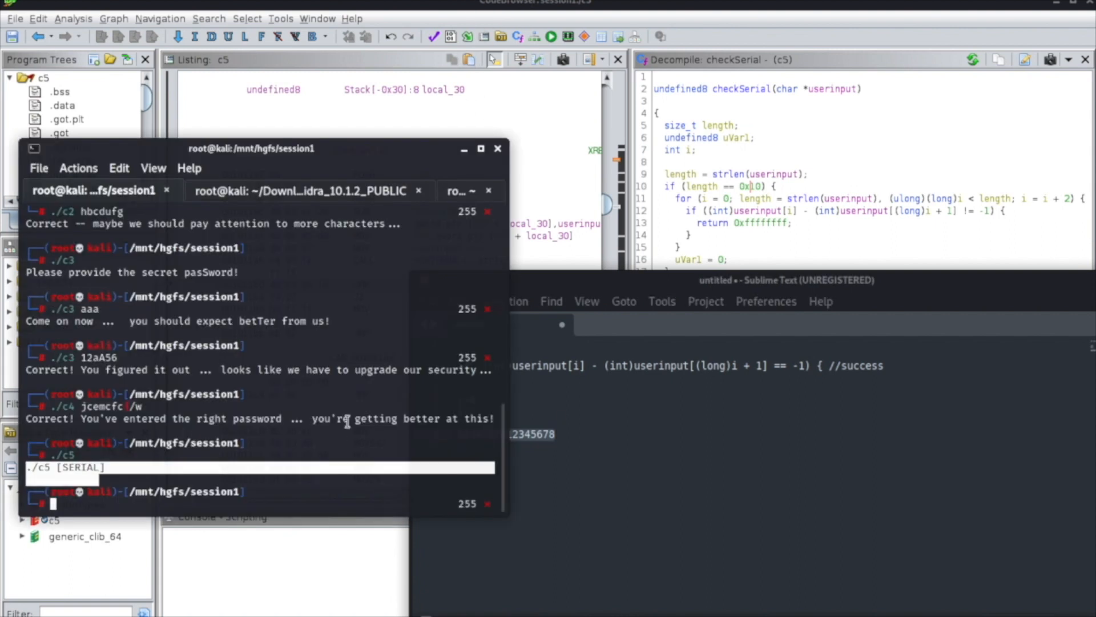
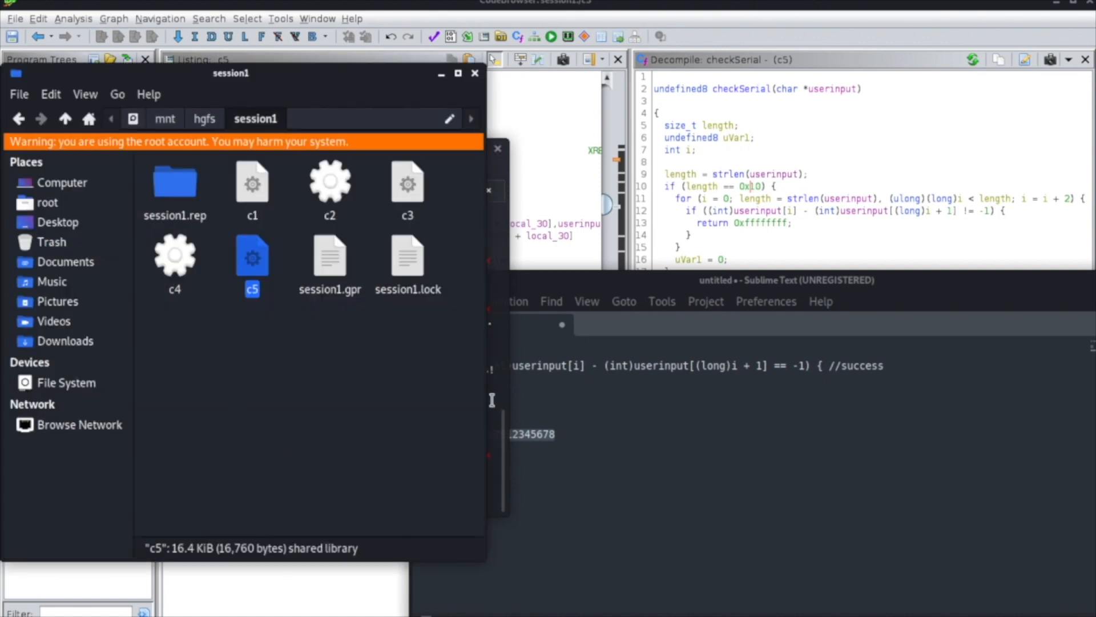
Widen the session1 folder window and switch back to the checkSerial decompilation in Ghidra.
{"action": "left_click_drag", "start_coordinate": [481, 401], "coordinate": [667, 403]}
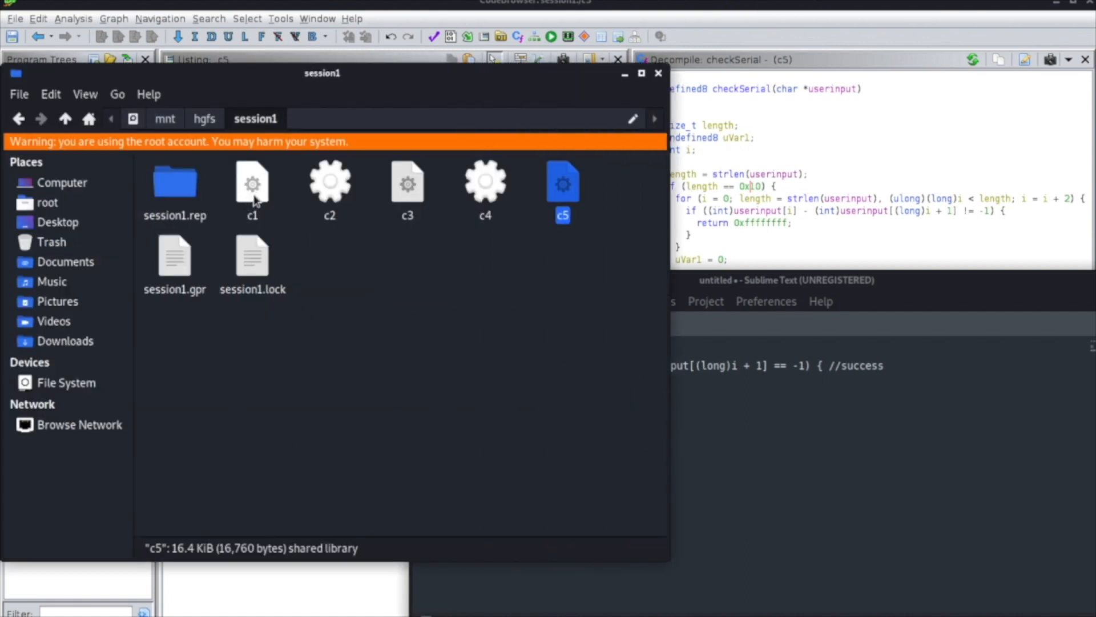
{"action": "left_click", "coordinate": [886, 218]}
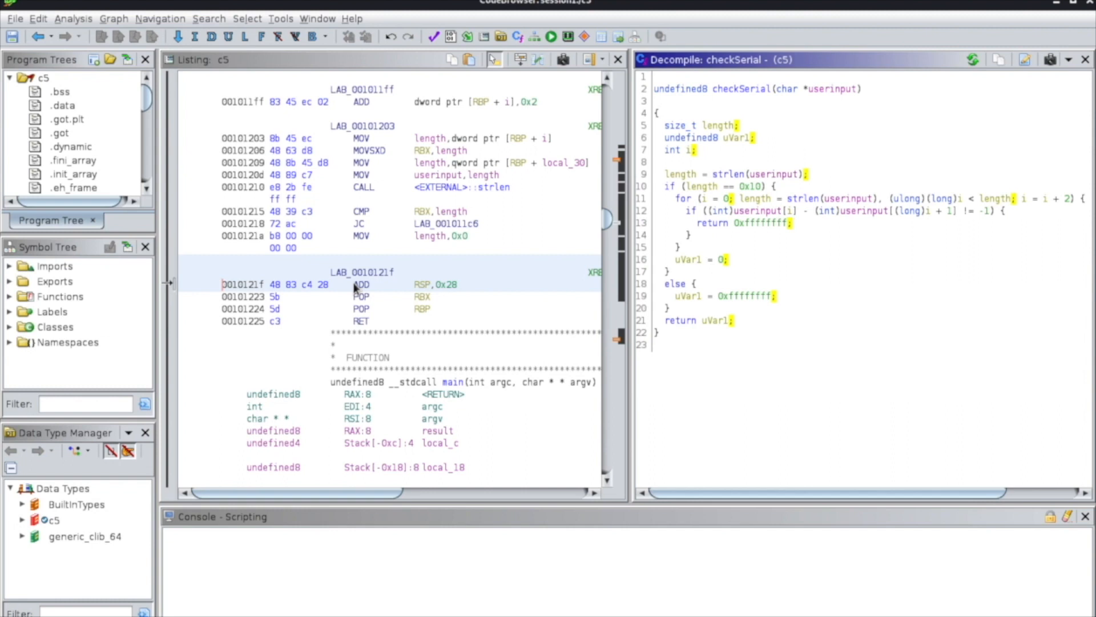
{"action": "left_click", "coordinate": [38, 19]}
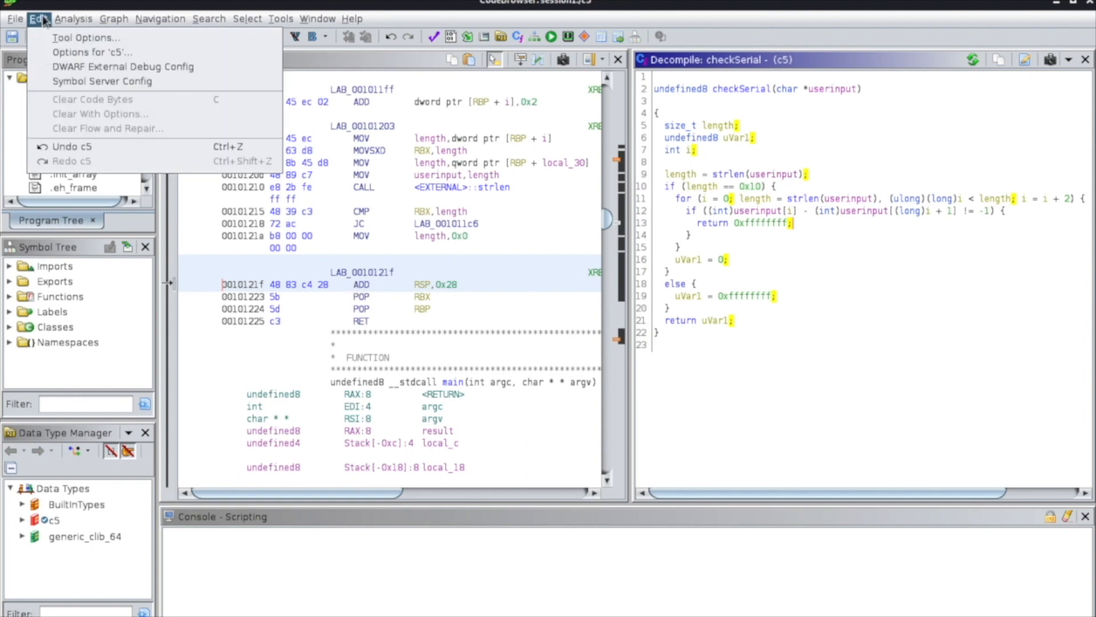
{"action": "mouse_move", "coordinate": [64, 20]}
{"action": "mouse_move", "coordinate": [114, 24]}
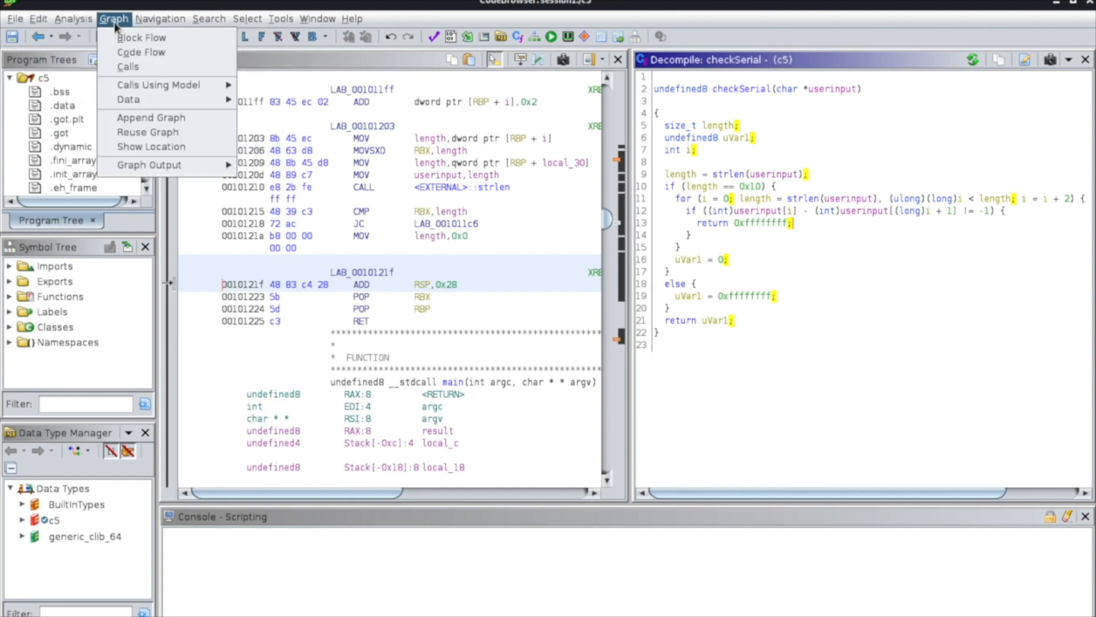
{"action": "left_click", "coordinate": [796, 286]}
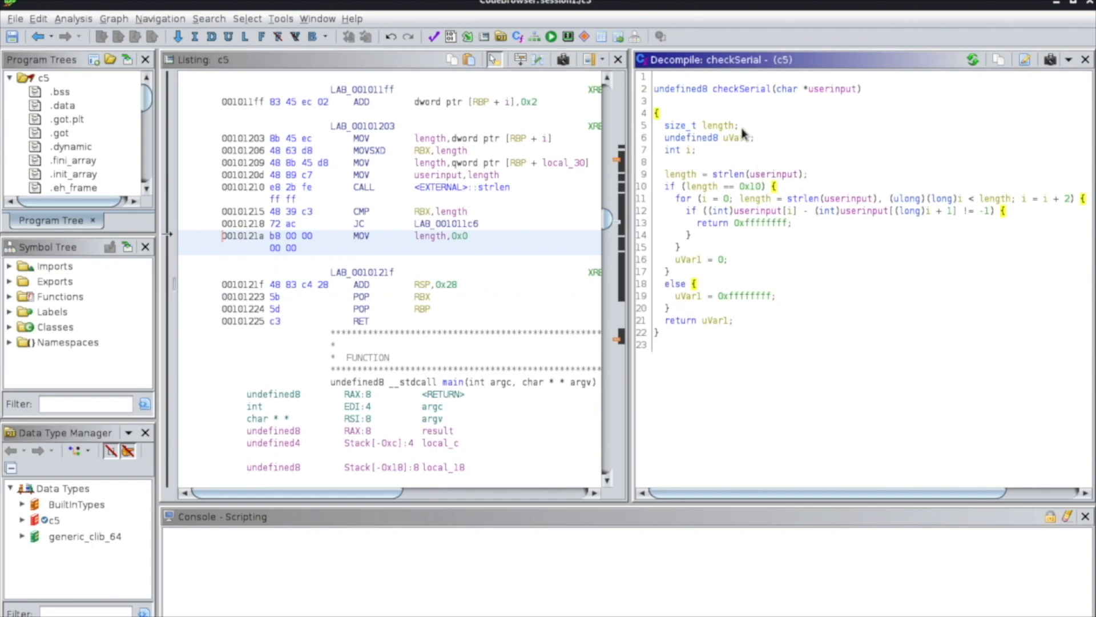
Open the comment editor from the length declaration in checkSerial, look through its comment types, and close it without adding a comment.
{"action": "left_click", "coordinate": [742, 128]}
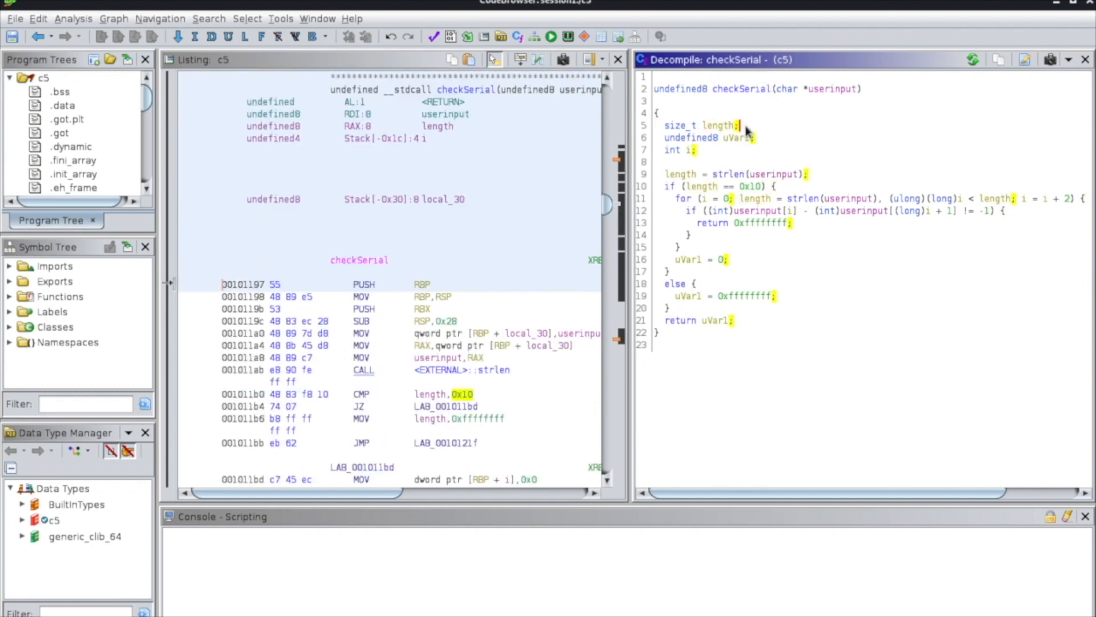
{"action": "right_click", "coordinate": [747, 130]}
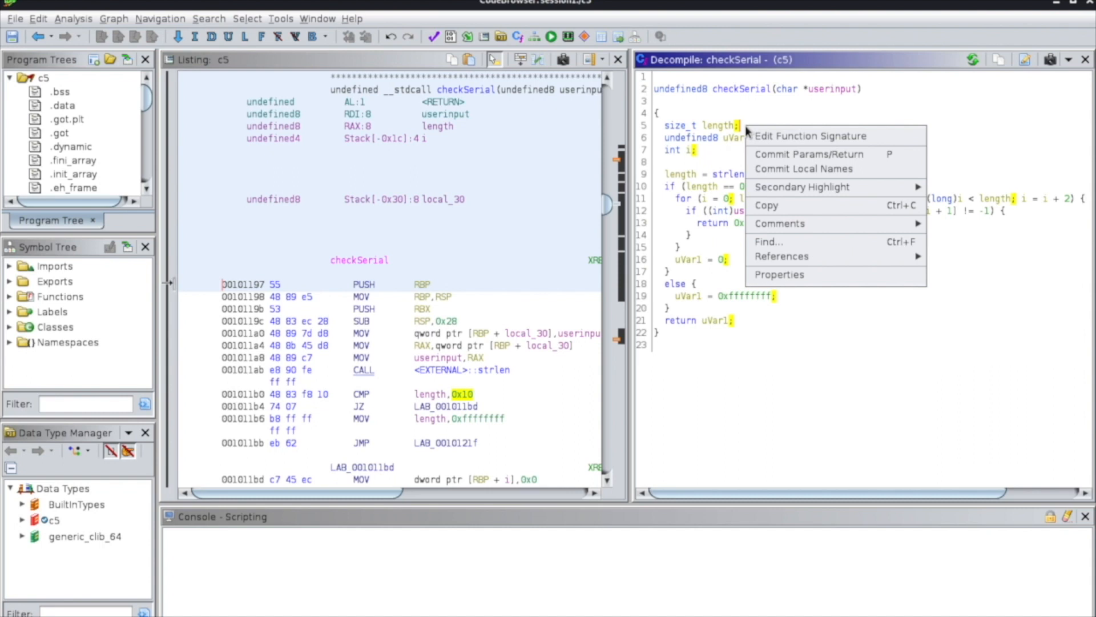
{"action": "mouse_move", "coordinate": [808, 224]}
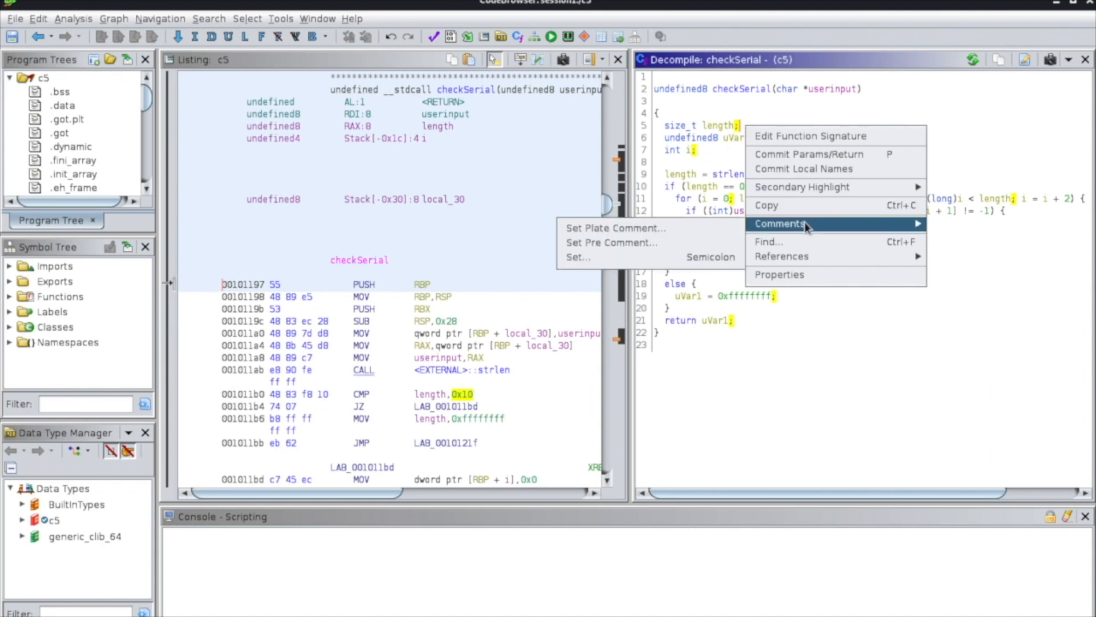
{"action": "left_click", "coordinate": [679, 262]}
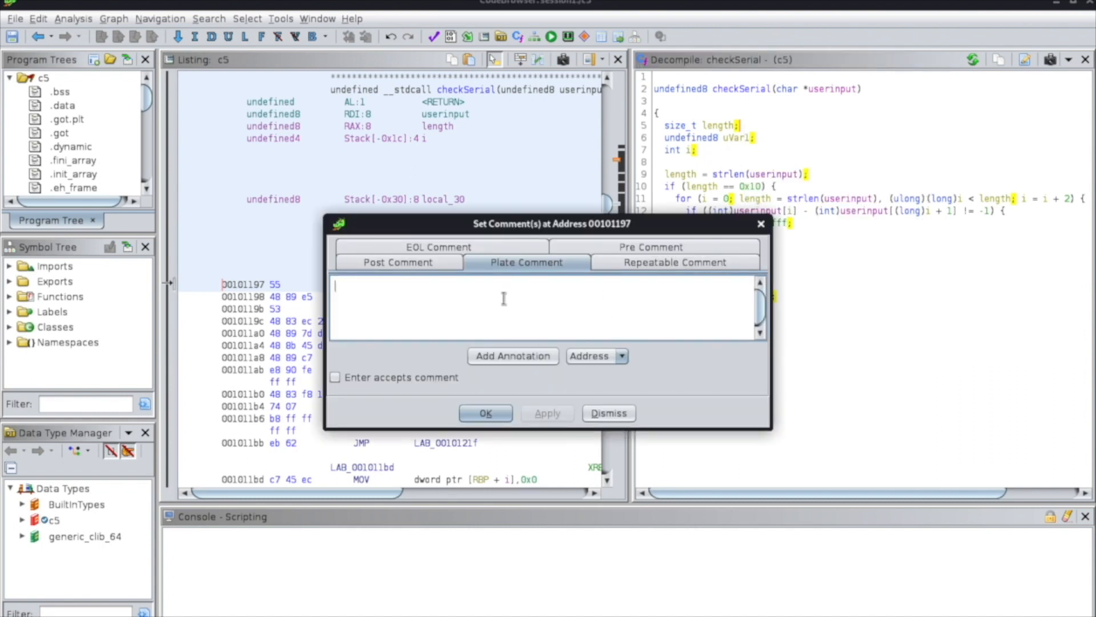
{"action": "left_click", "coordinate": [425, 248]}
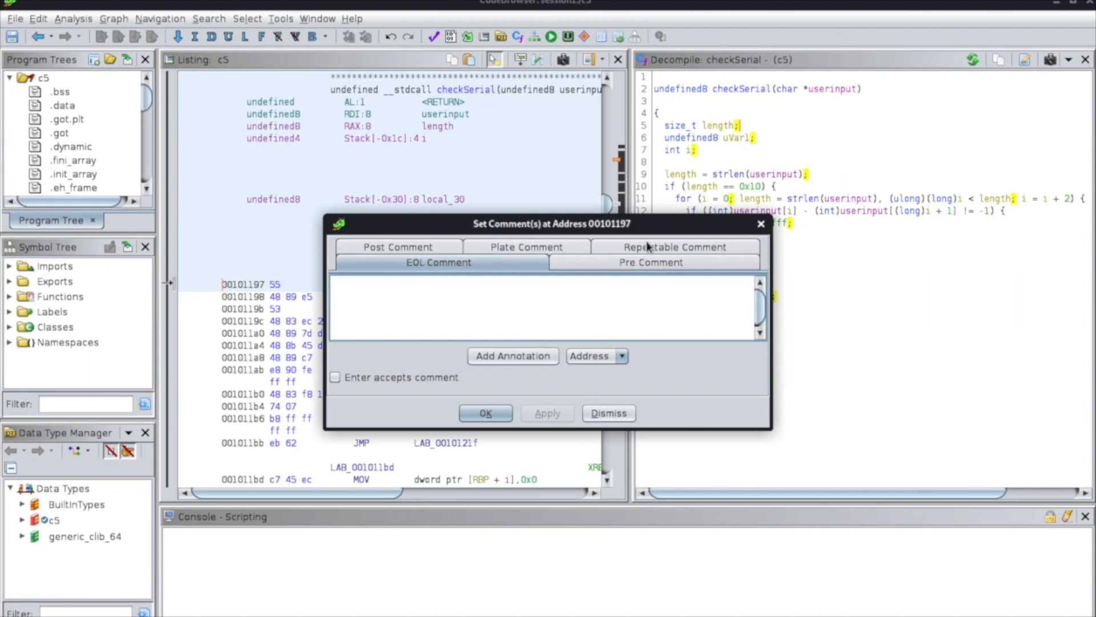
{"action": "left_click", "coordinate": [595, 249]}
{"action": "left_click", "coordinate": [502, 263]}
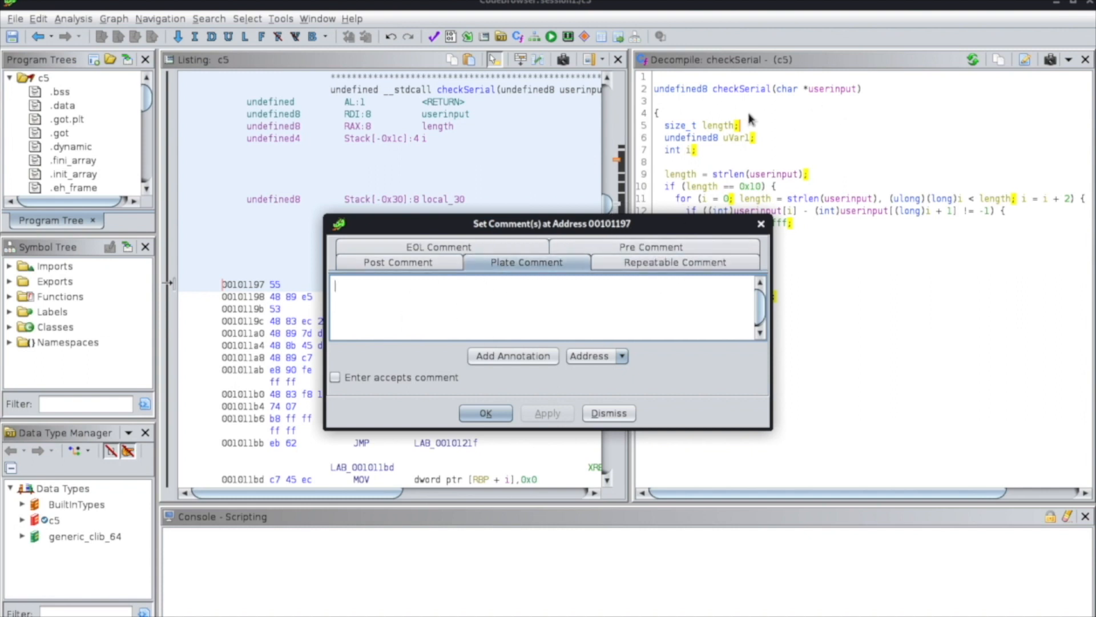
{"action": "left_click", "coordinate": [761, 224]}
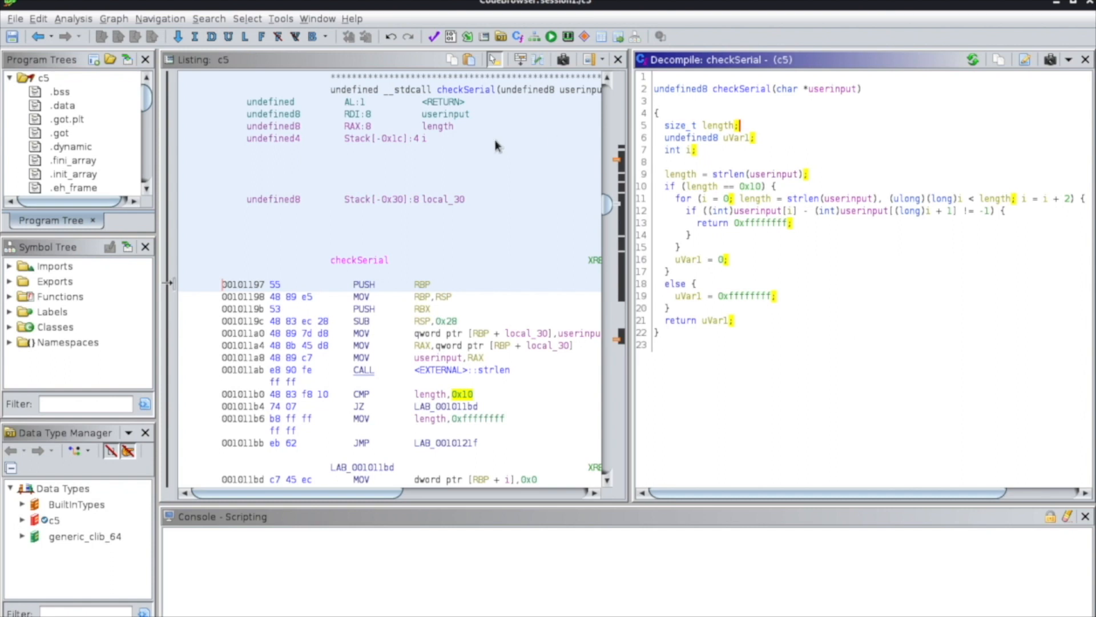
View the Function Call Graph for checkSerial and close it.
{"action": "left_click", "coordinate": [109, 20]}
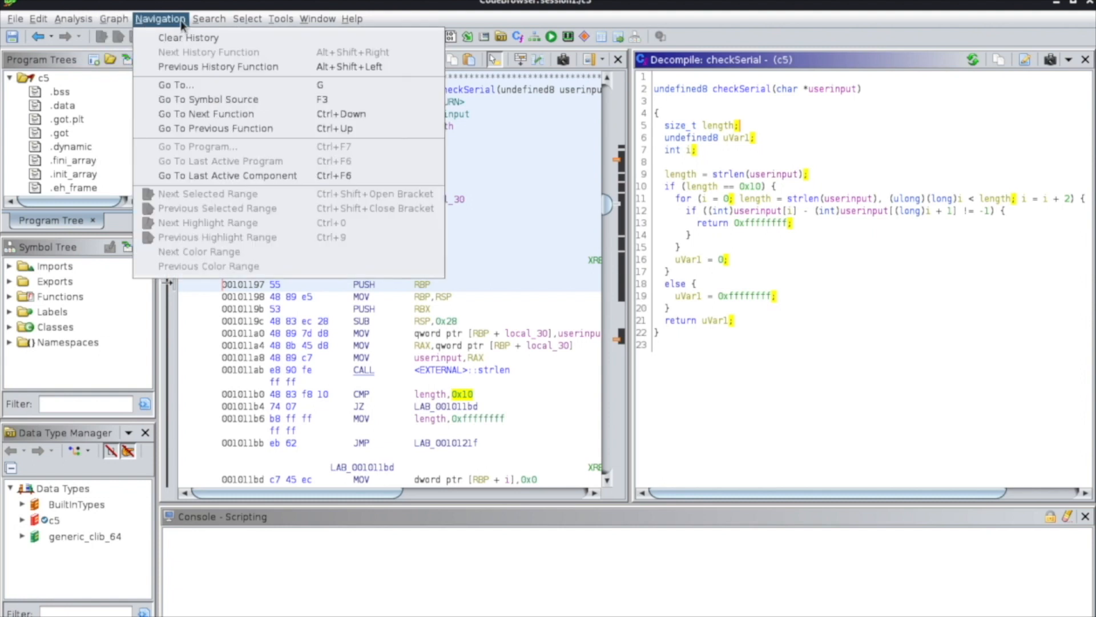
{"action": "mouse_move", "coordinate": [328, 22]}
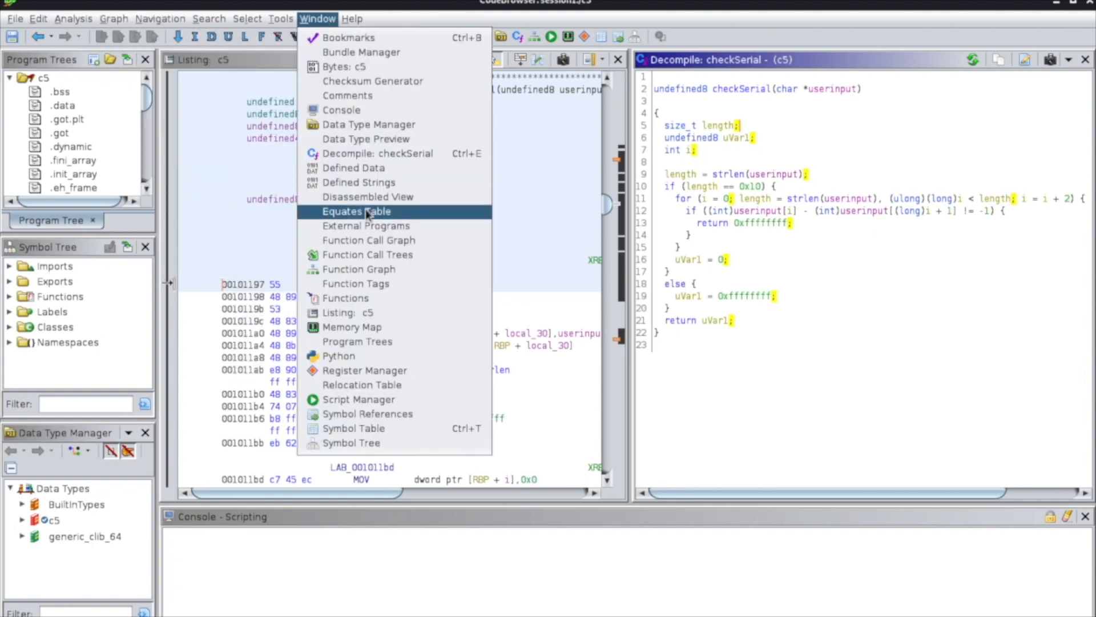
{"action": "left_click", "coordinate": [422, 245]}
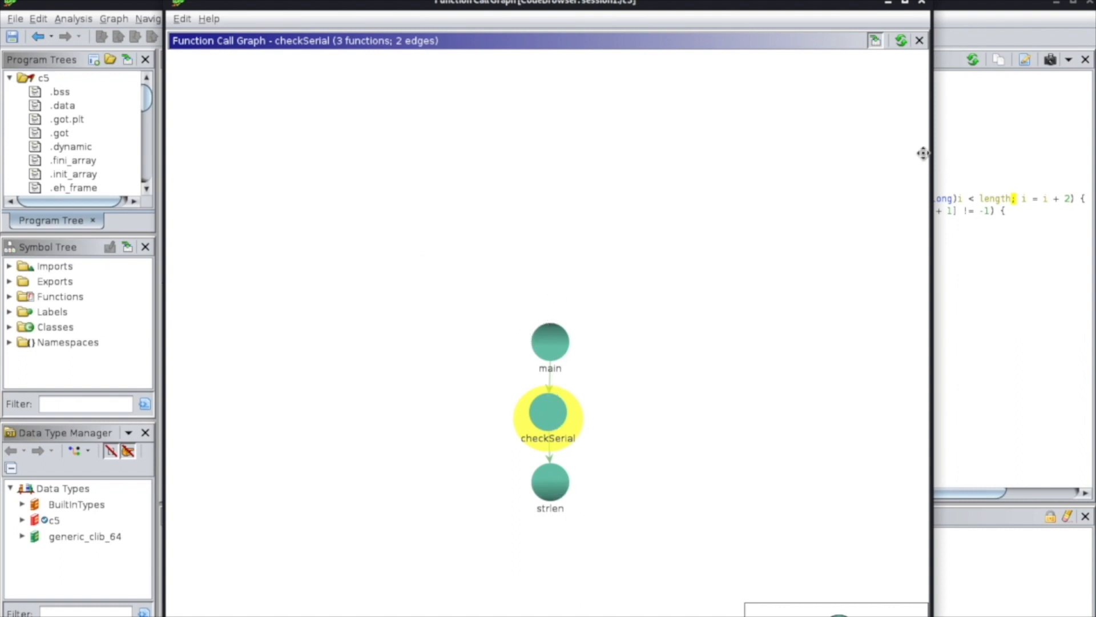
{"action": "left_click", "coordinate": [924, 2]}
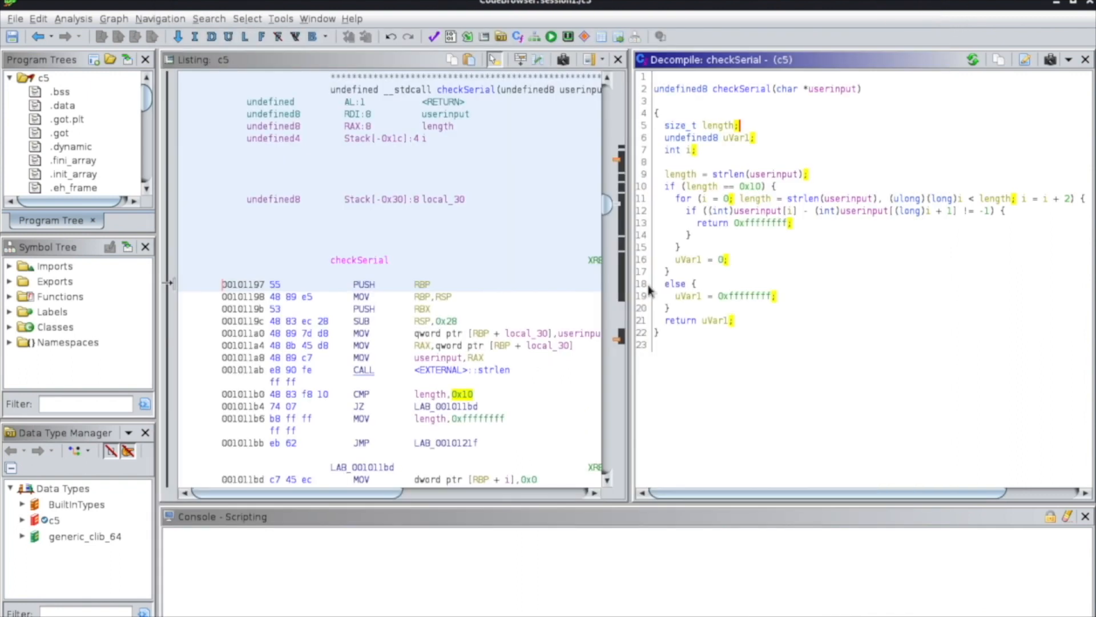
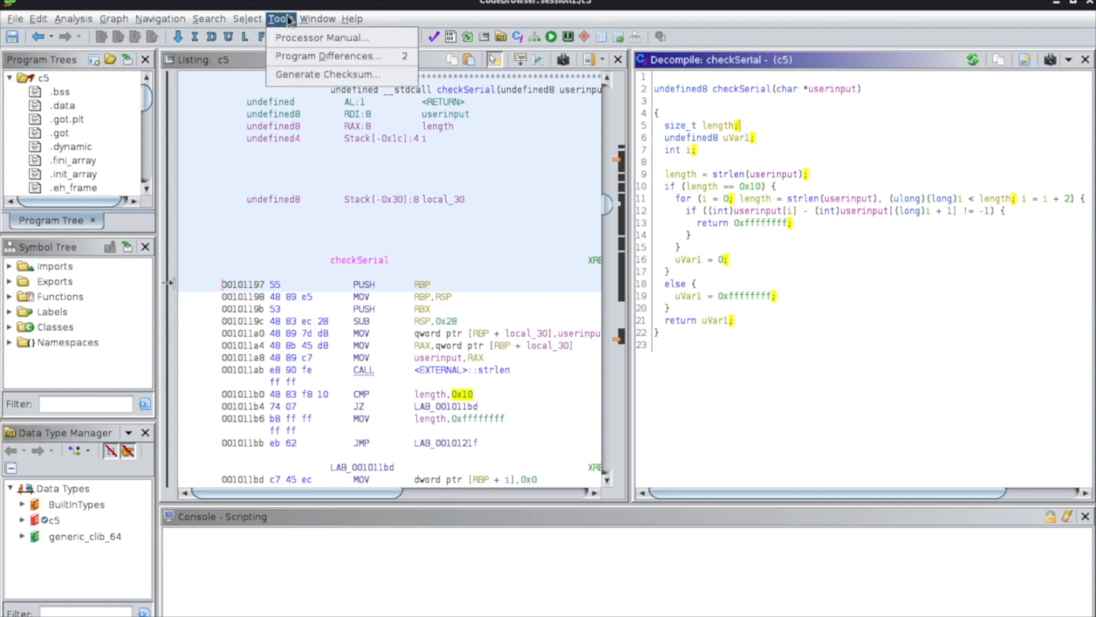
Show the Function Call Trees for checkSerial and expand strlen in the outgoing calls and main in the incoming calls.
{"action": "mouse_move", "coordinate": [319, 20]}
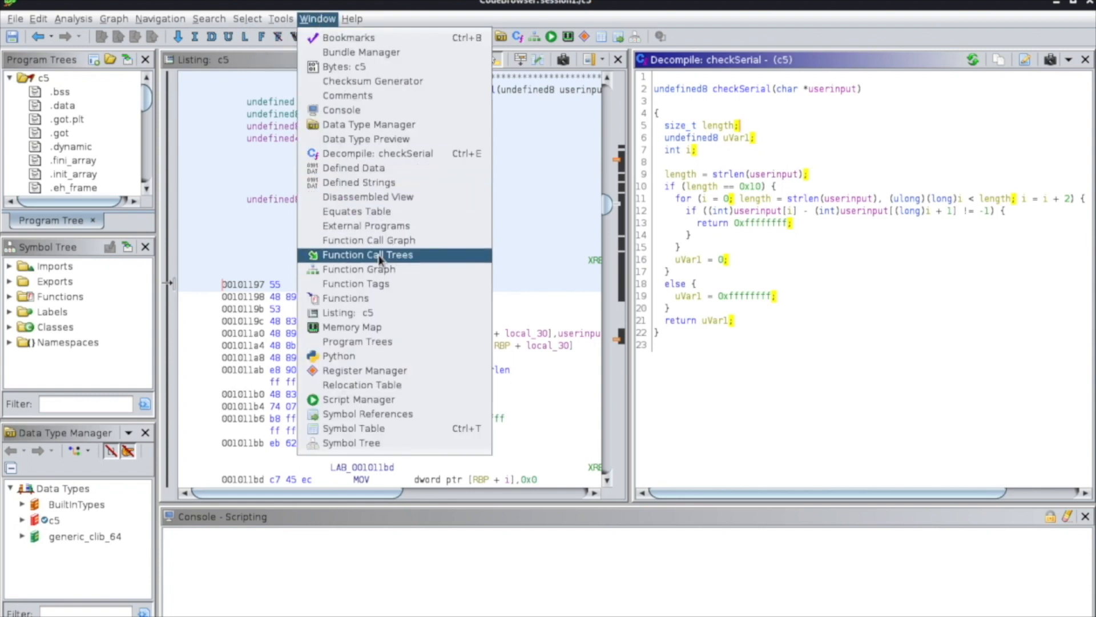
{"action": "left_click", "coordinate": [397, 255]}
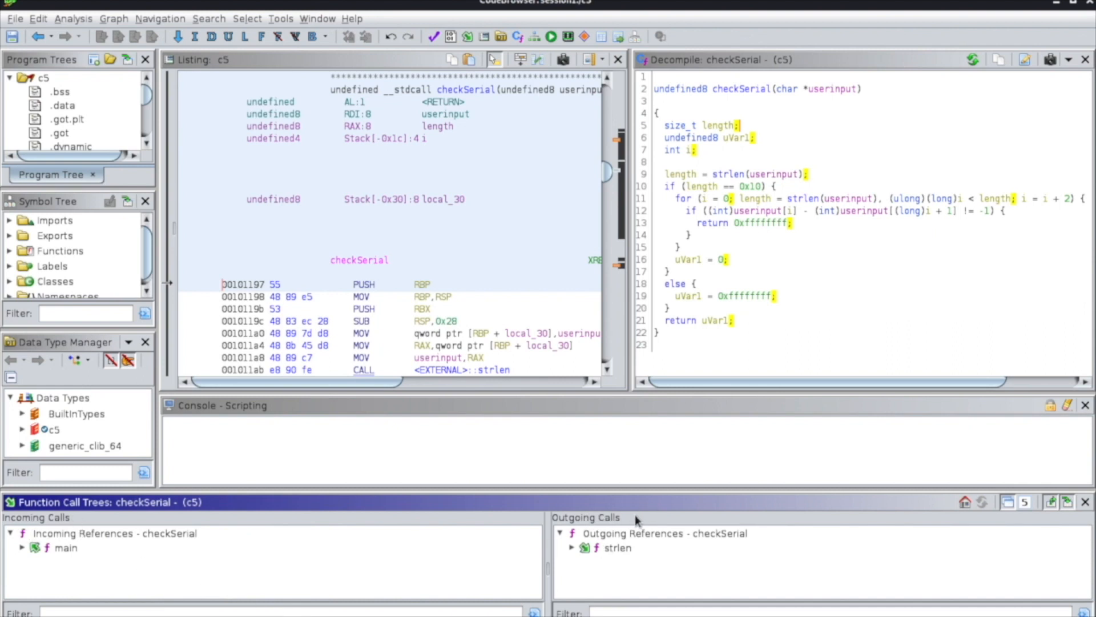
{"action": "left_click", "coordinate": [571, 547]}
{"action": "left_click", "coordinate": [22, 547]}
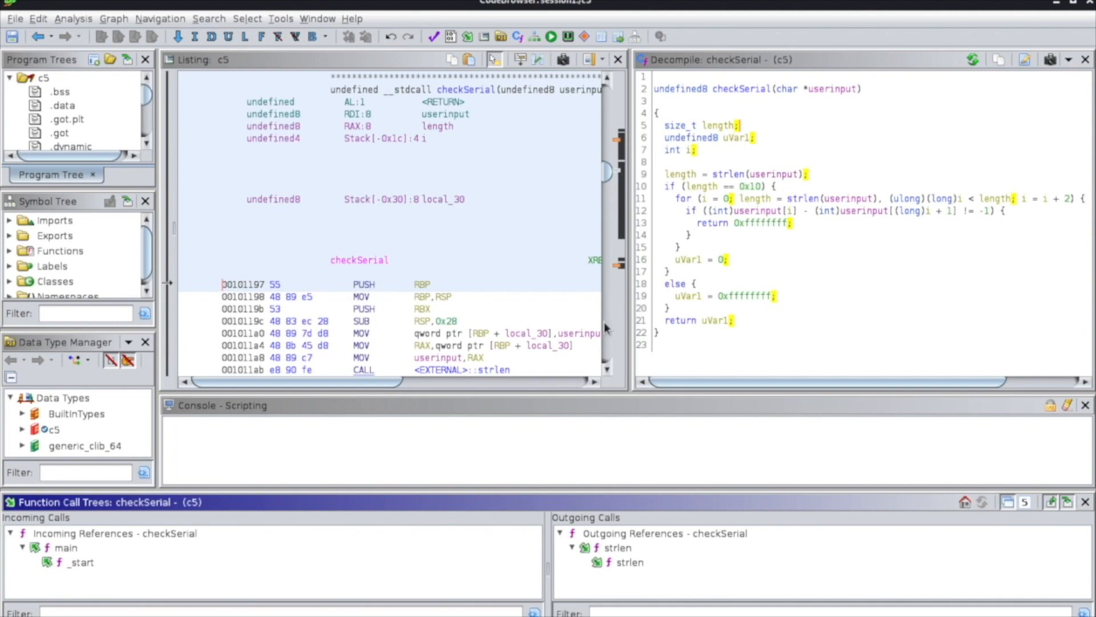
Switch past the Sublime Text notes to the session1 folder in the file manager.
{"action": "key", "text": "alt+Tab"}
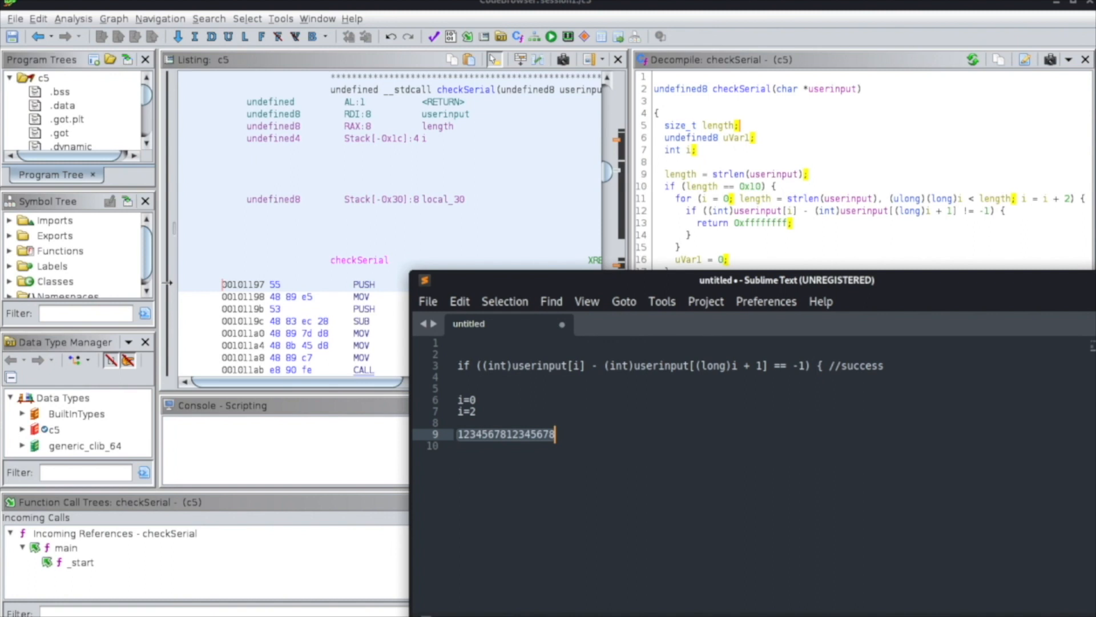
{"action": "key", "text": "alt+Tab"}
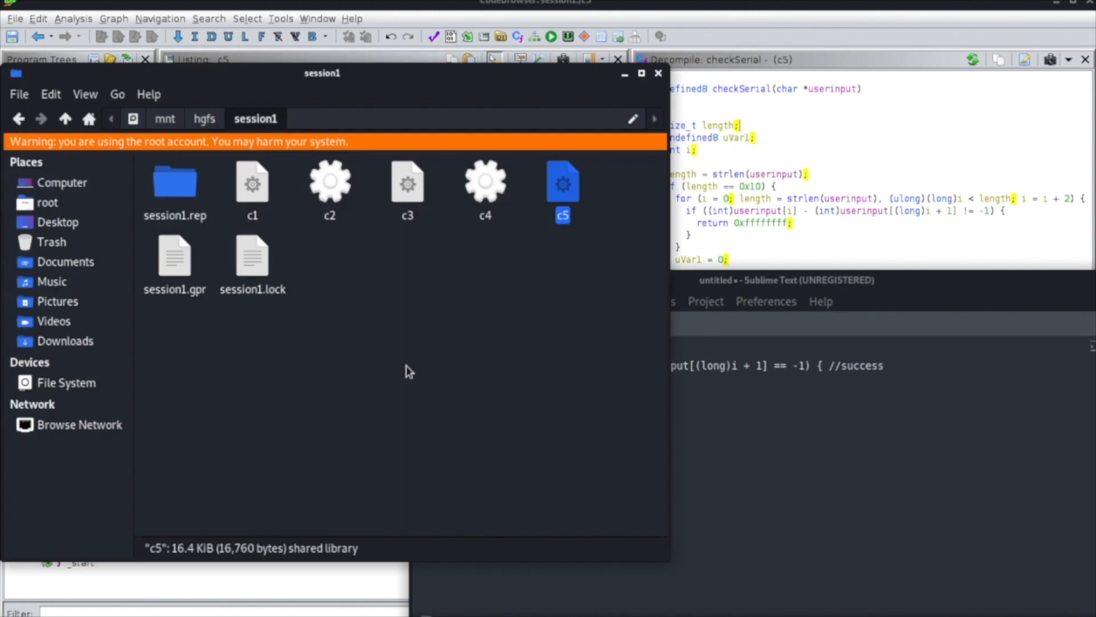
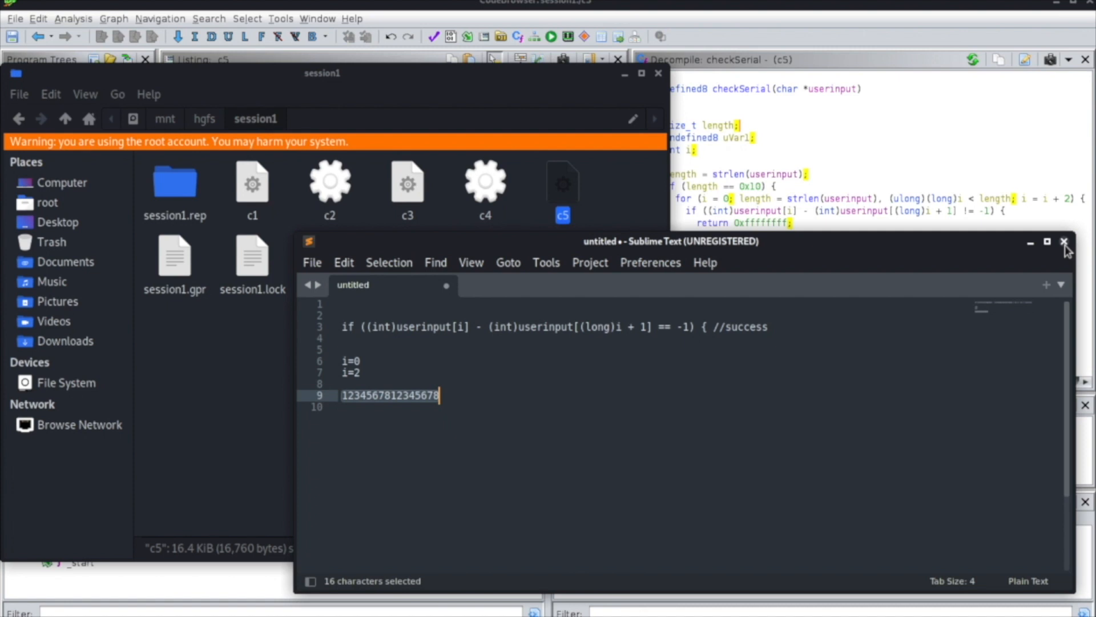
Switch back to the Ghidra CodeBrowser showing the decompiled checkSerial function of c5.
{"action": "left_click", "coordinate": [895, 143]}
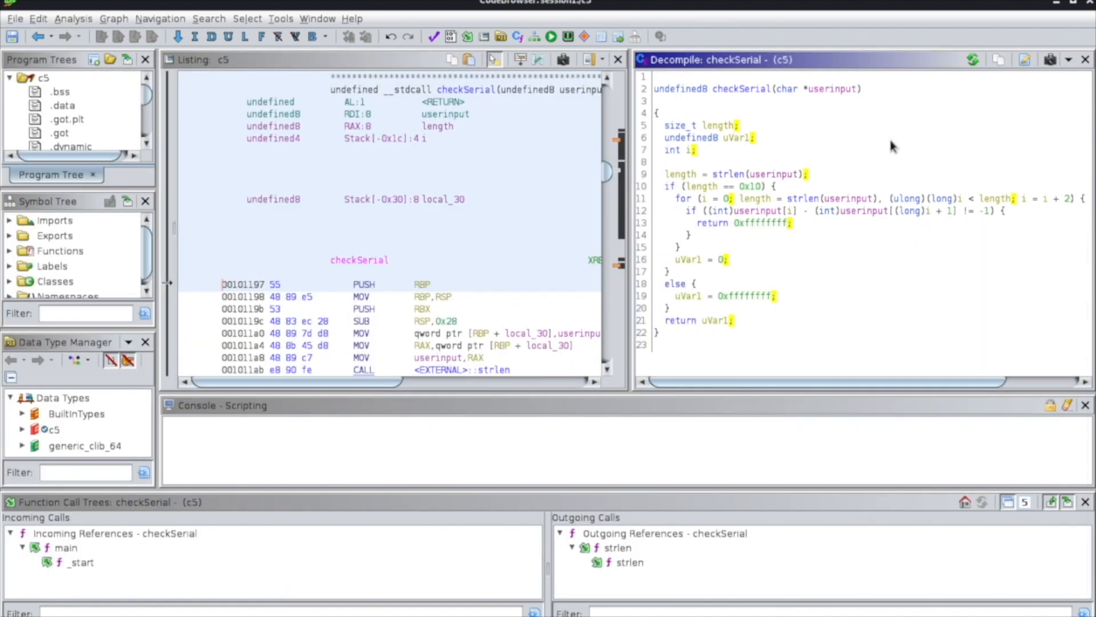